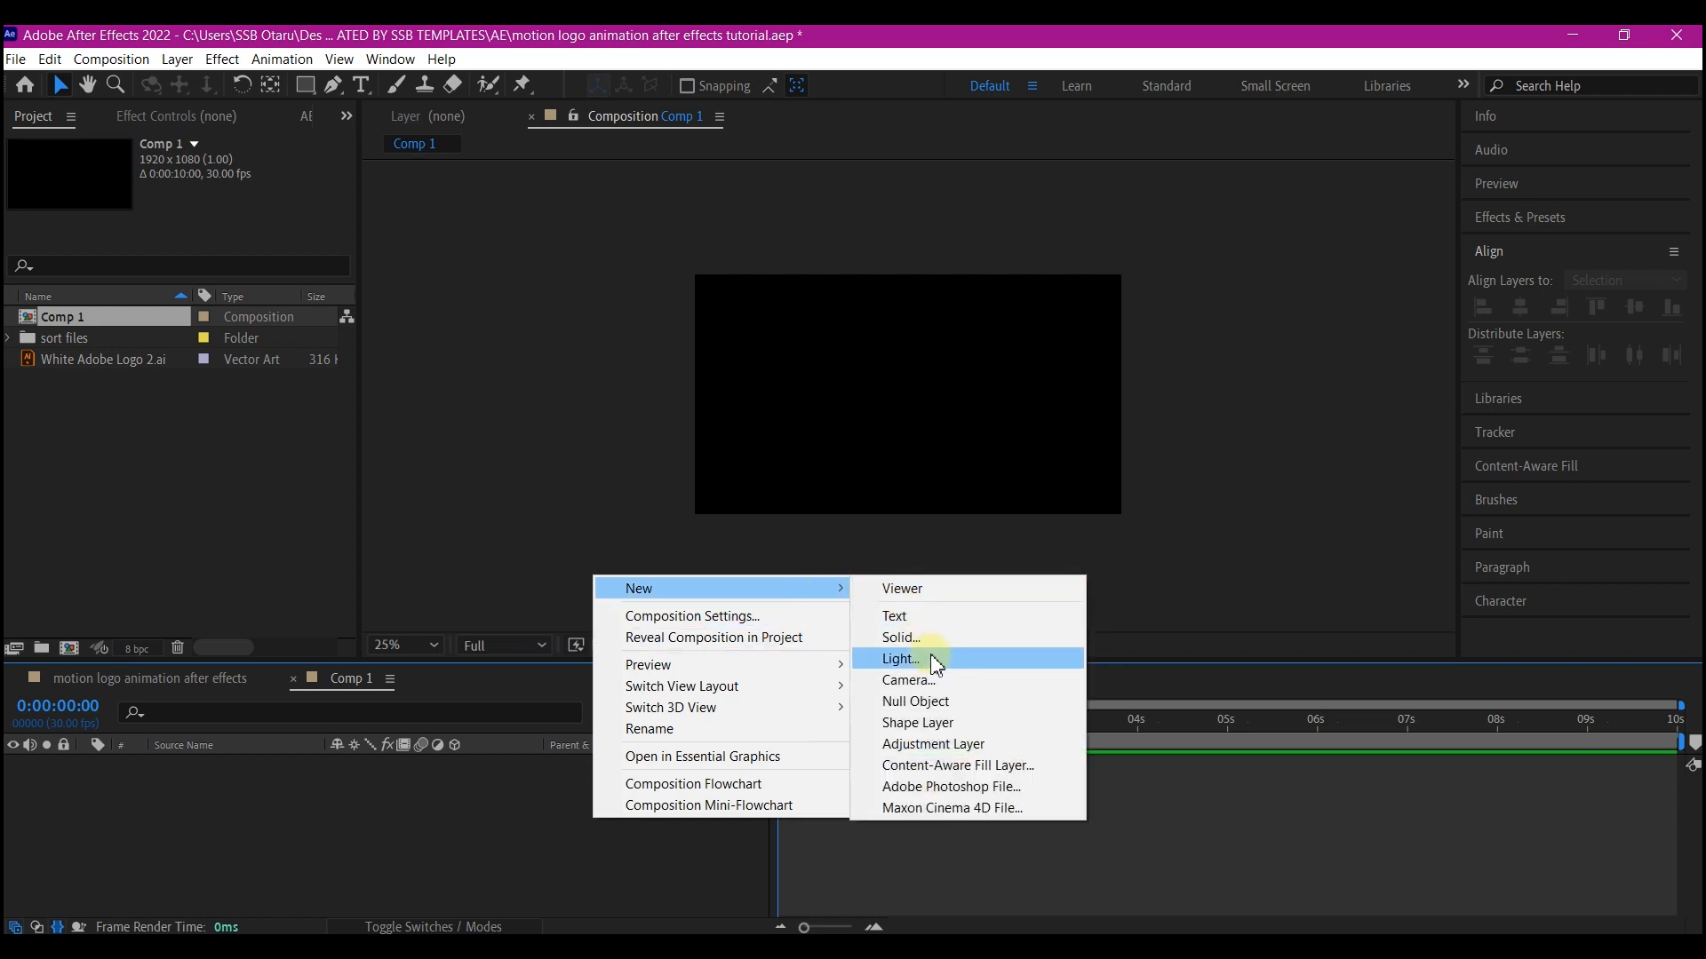
Create a new shape layer in Comp 1 and add a Rectangle path and a Fill to its contents
left_click(920, 723)
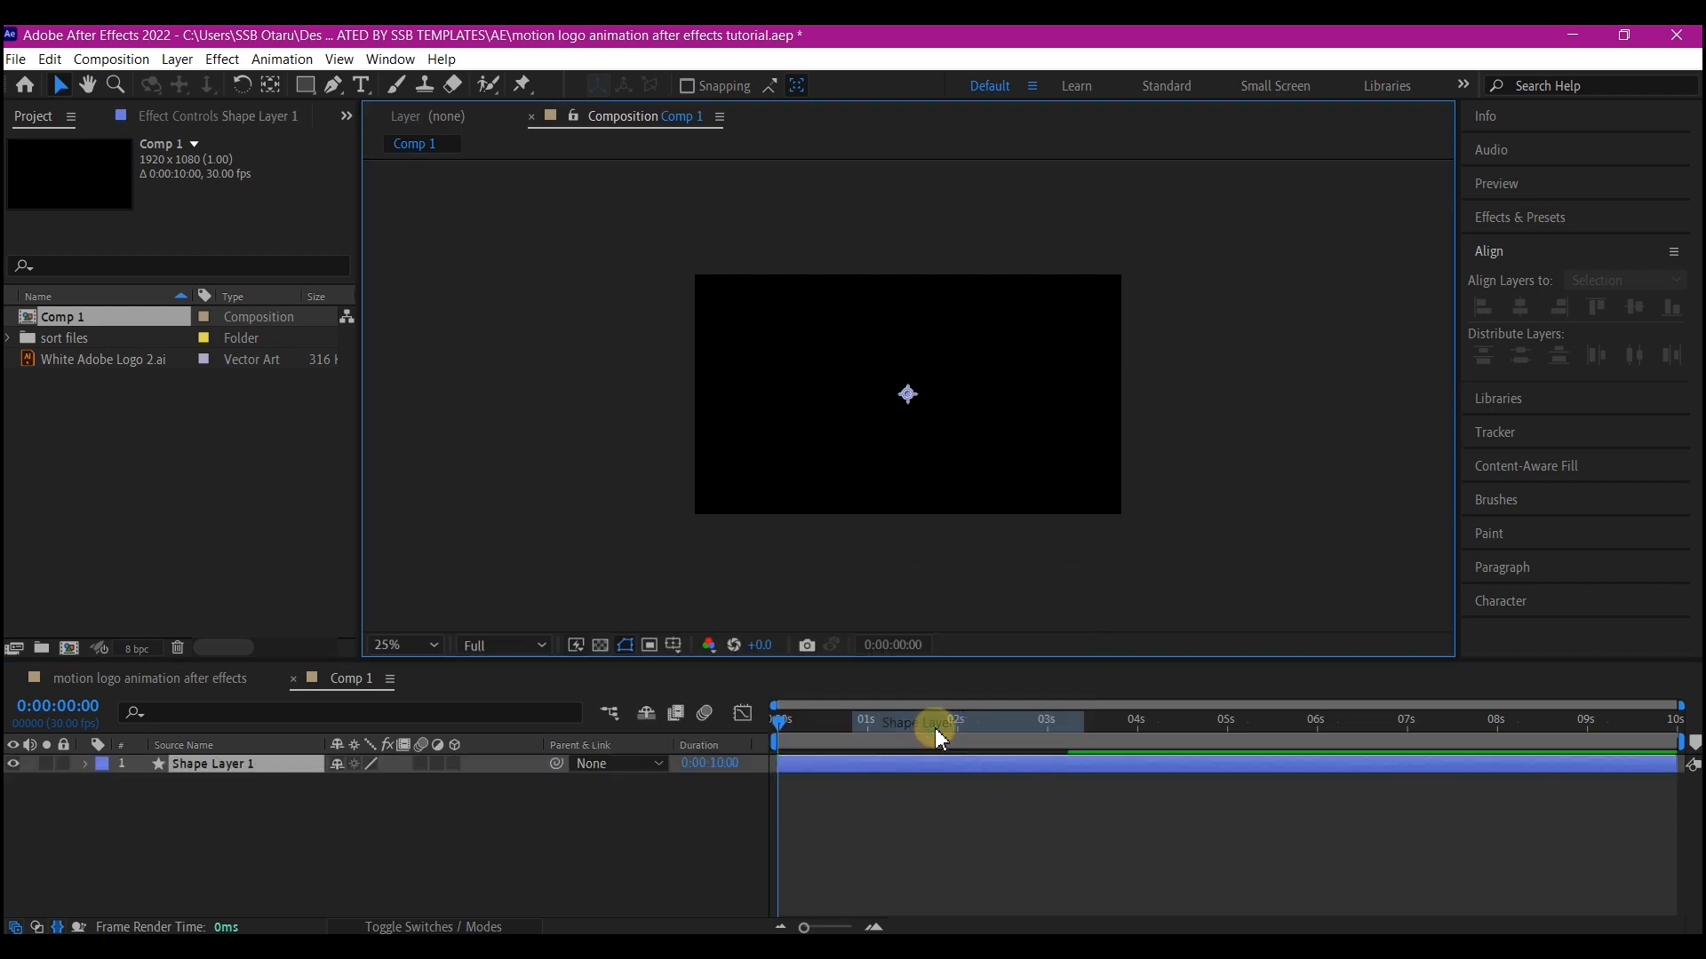
left_click(391, 645)
left_click(397, 260)
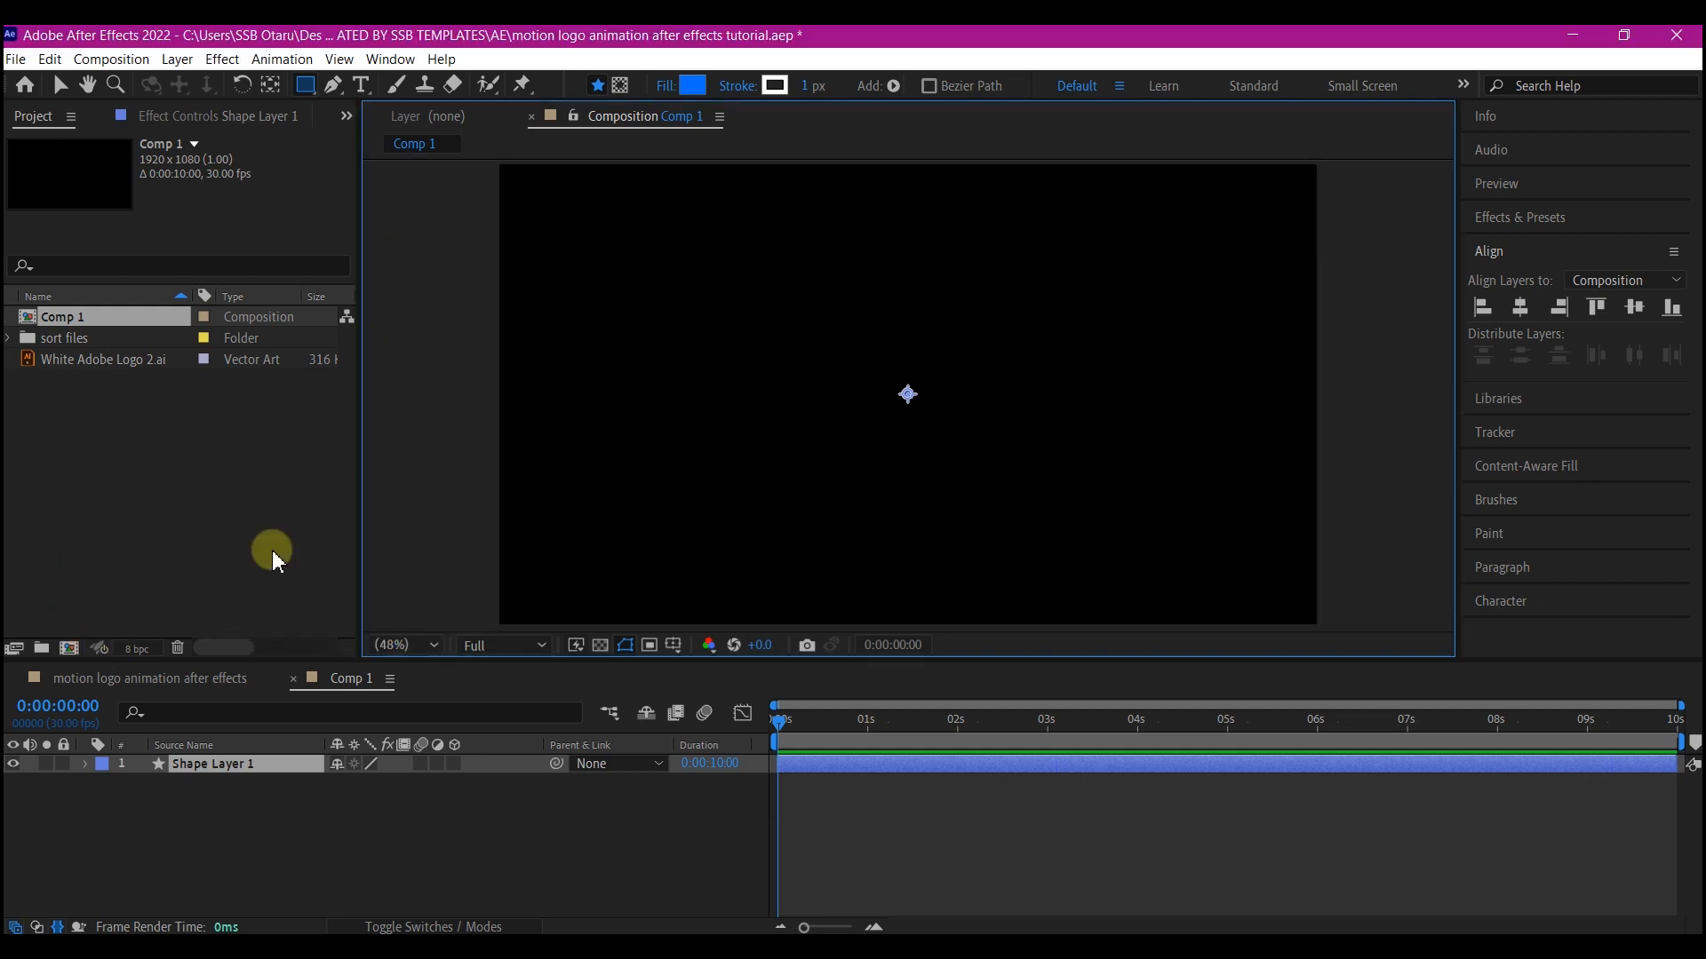
left_click(86, 764)
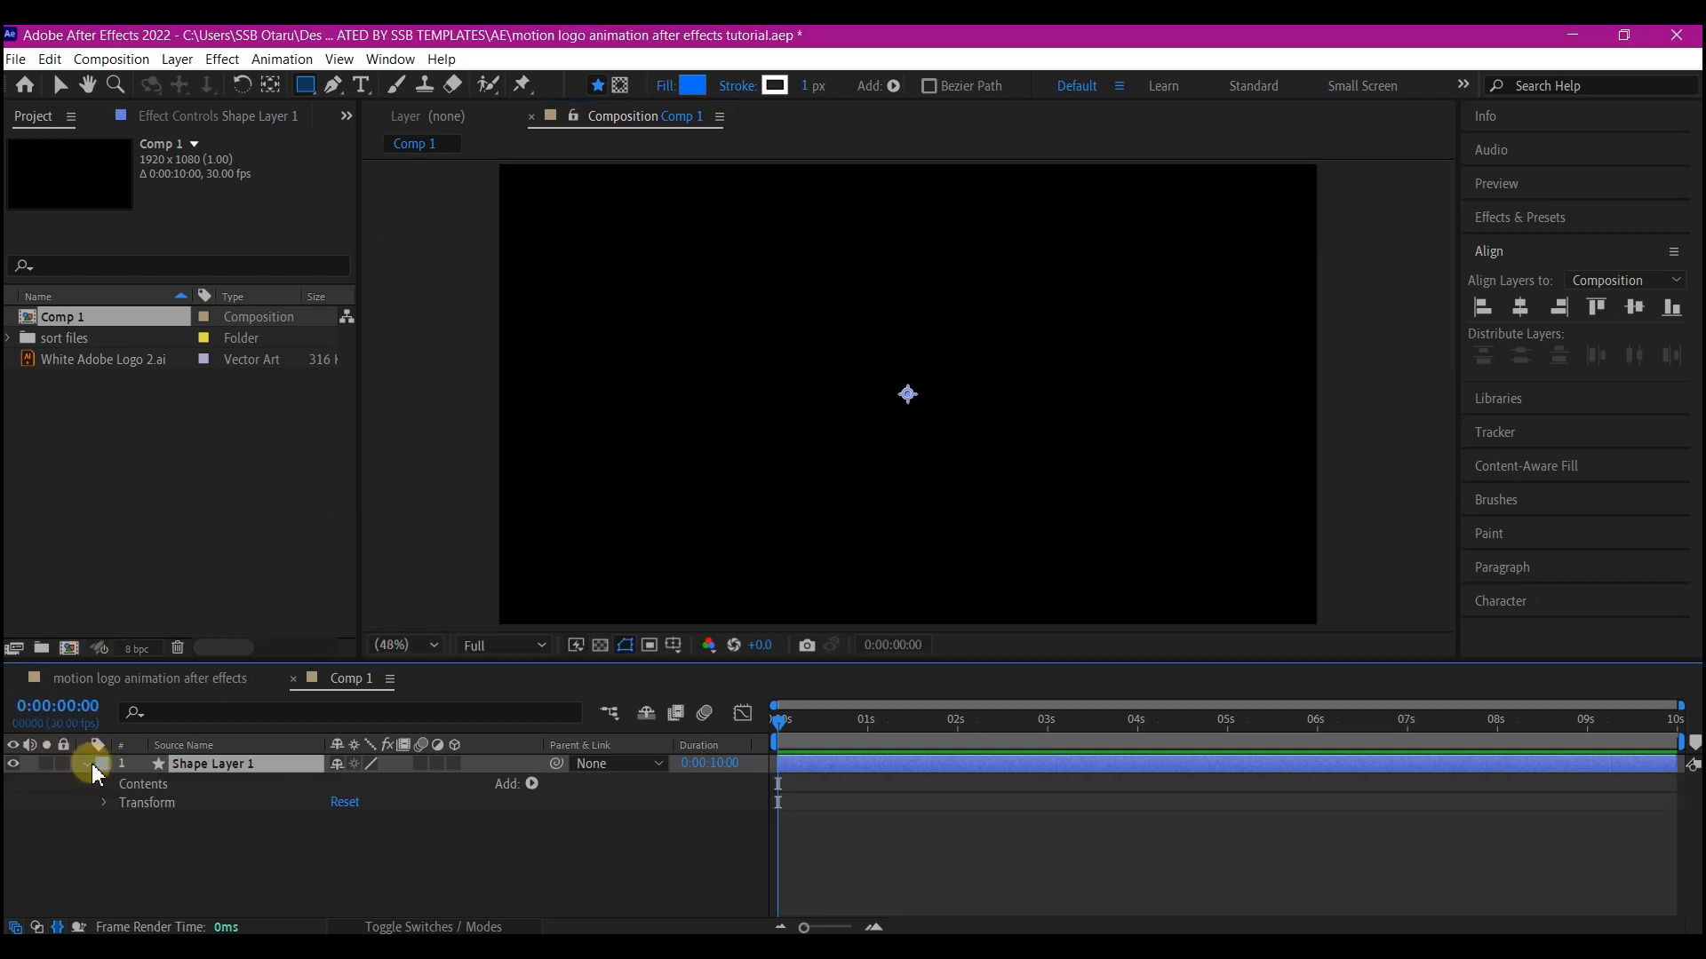
left_click(105, 803)
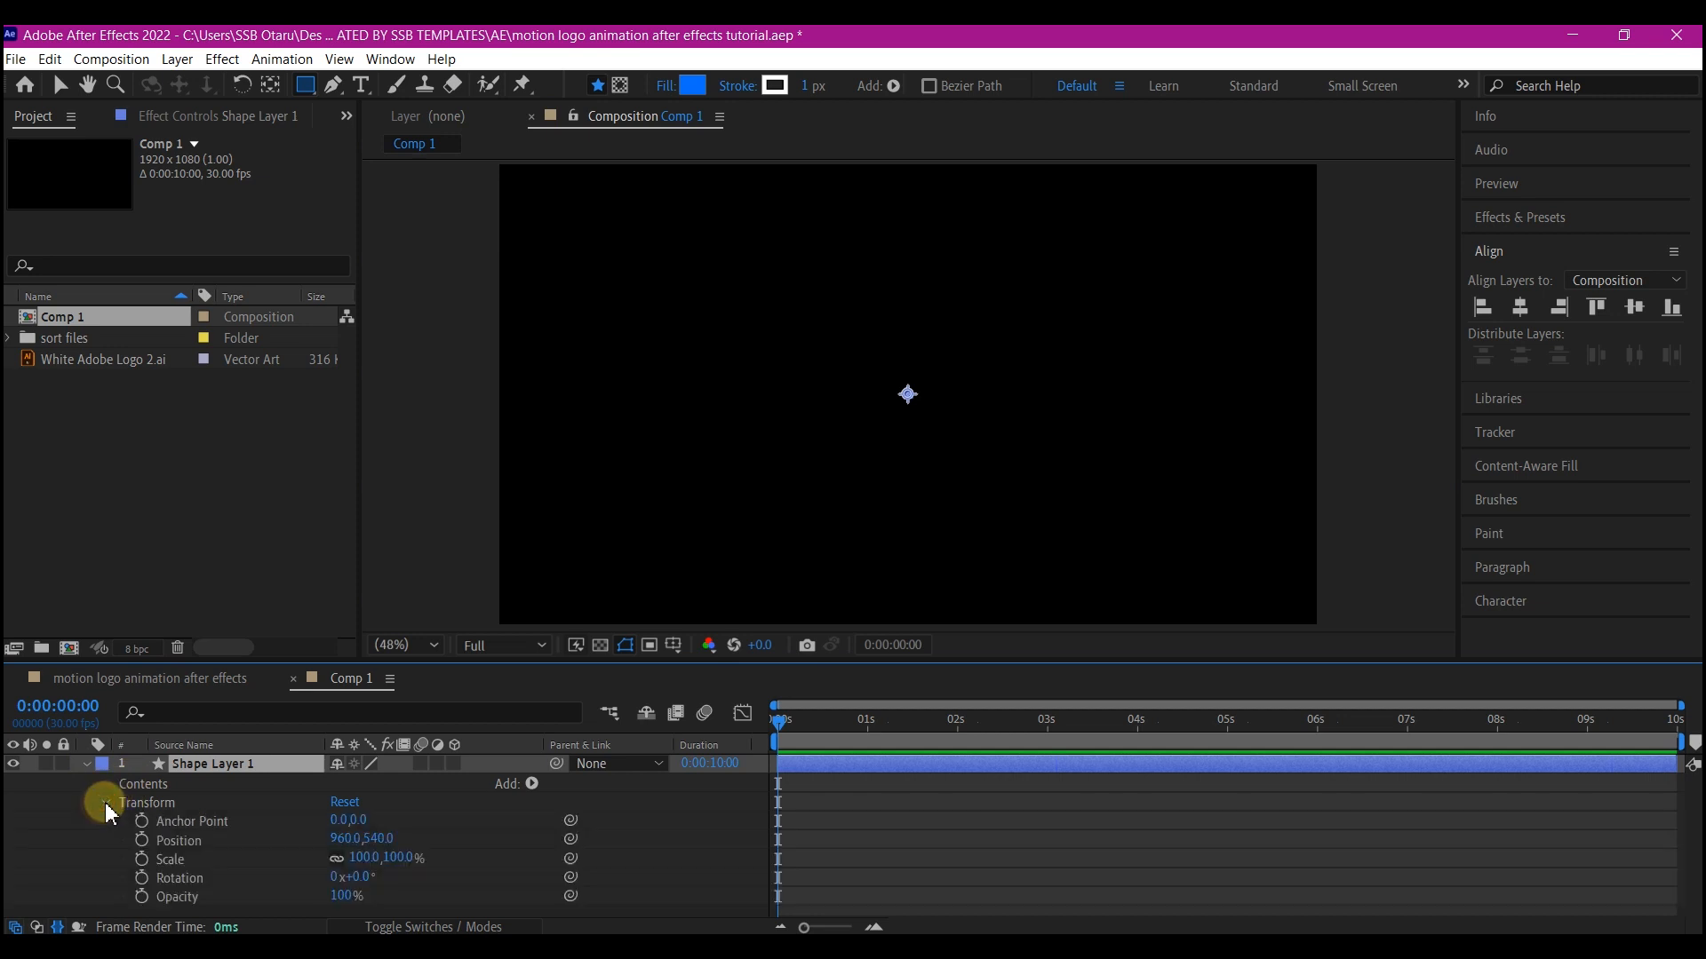
left_click(531, 784)
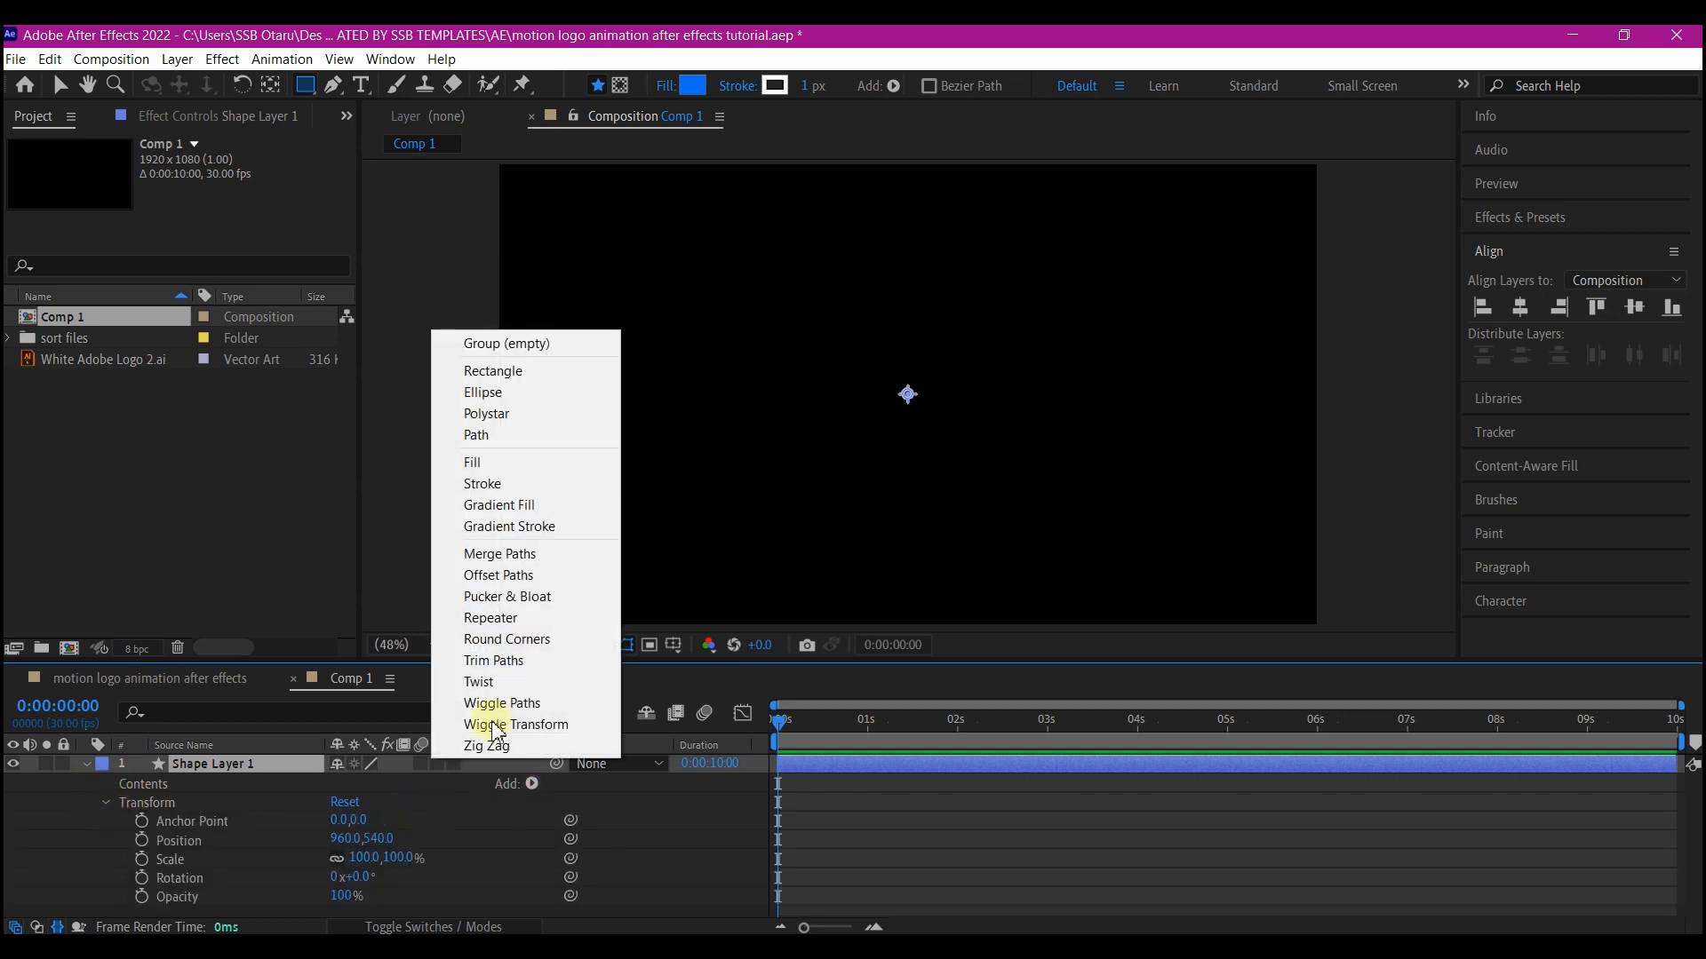
left_click(507, 380)
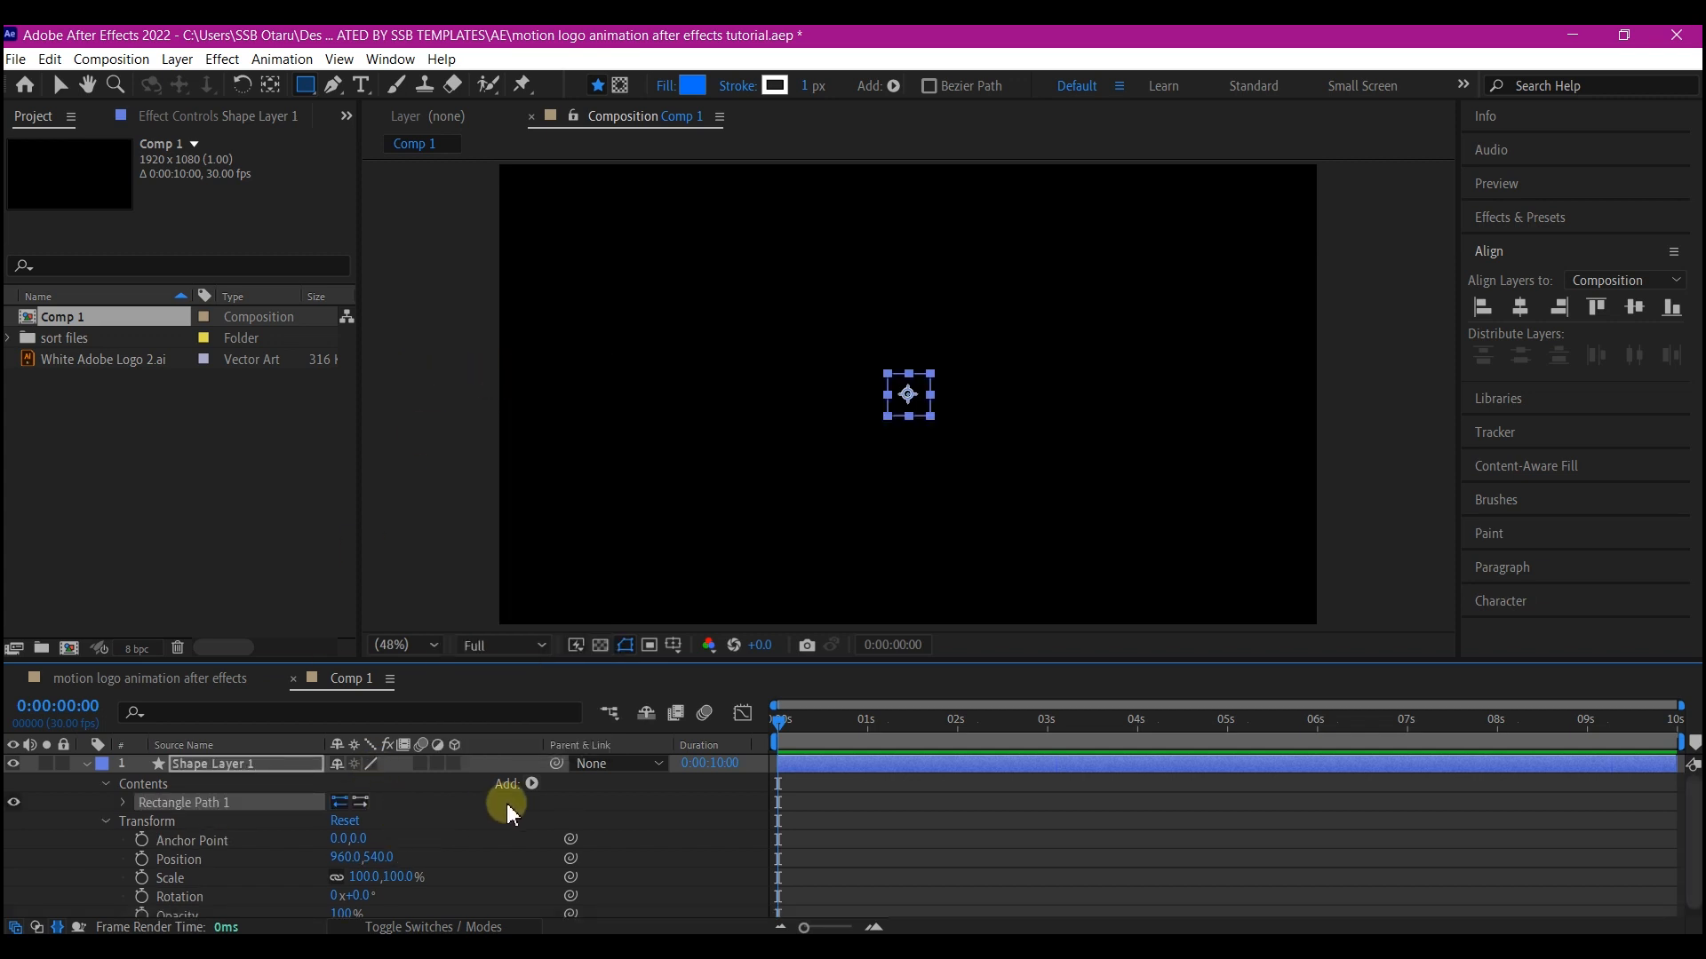
left_click(533, 786)
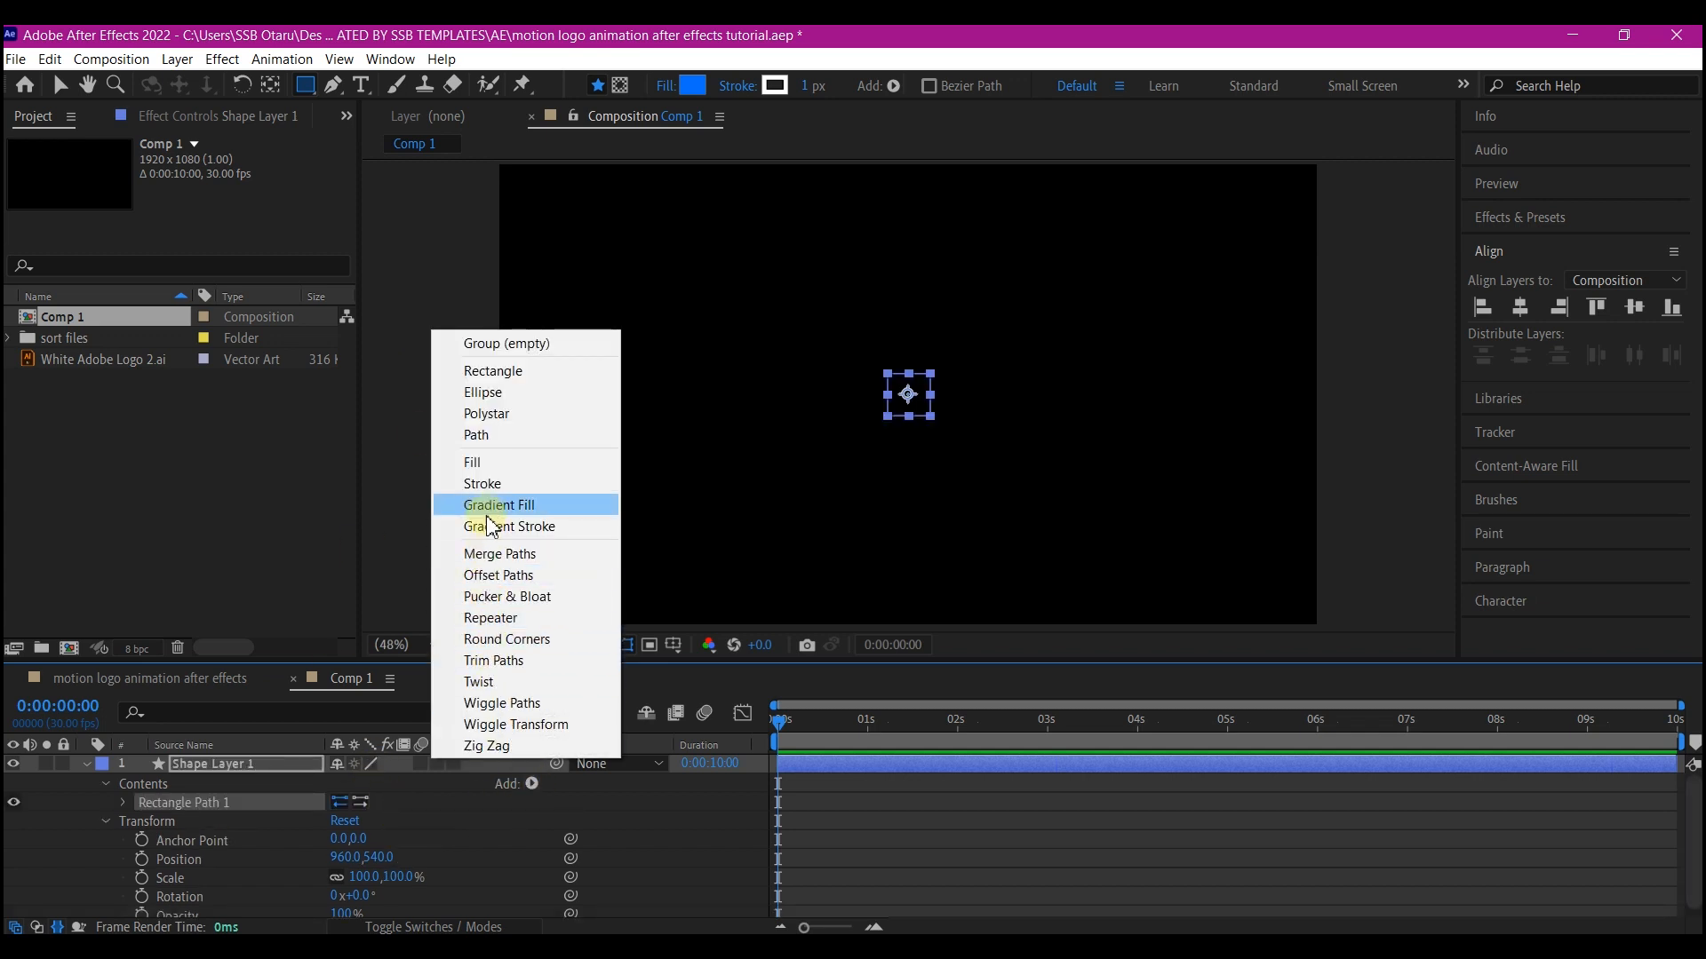
left_click(488, 461)
Set the shape layer's scale to 1920, 1080% so the rectangle covers the frame
scroll(125, 904, "down", 1)
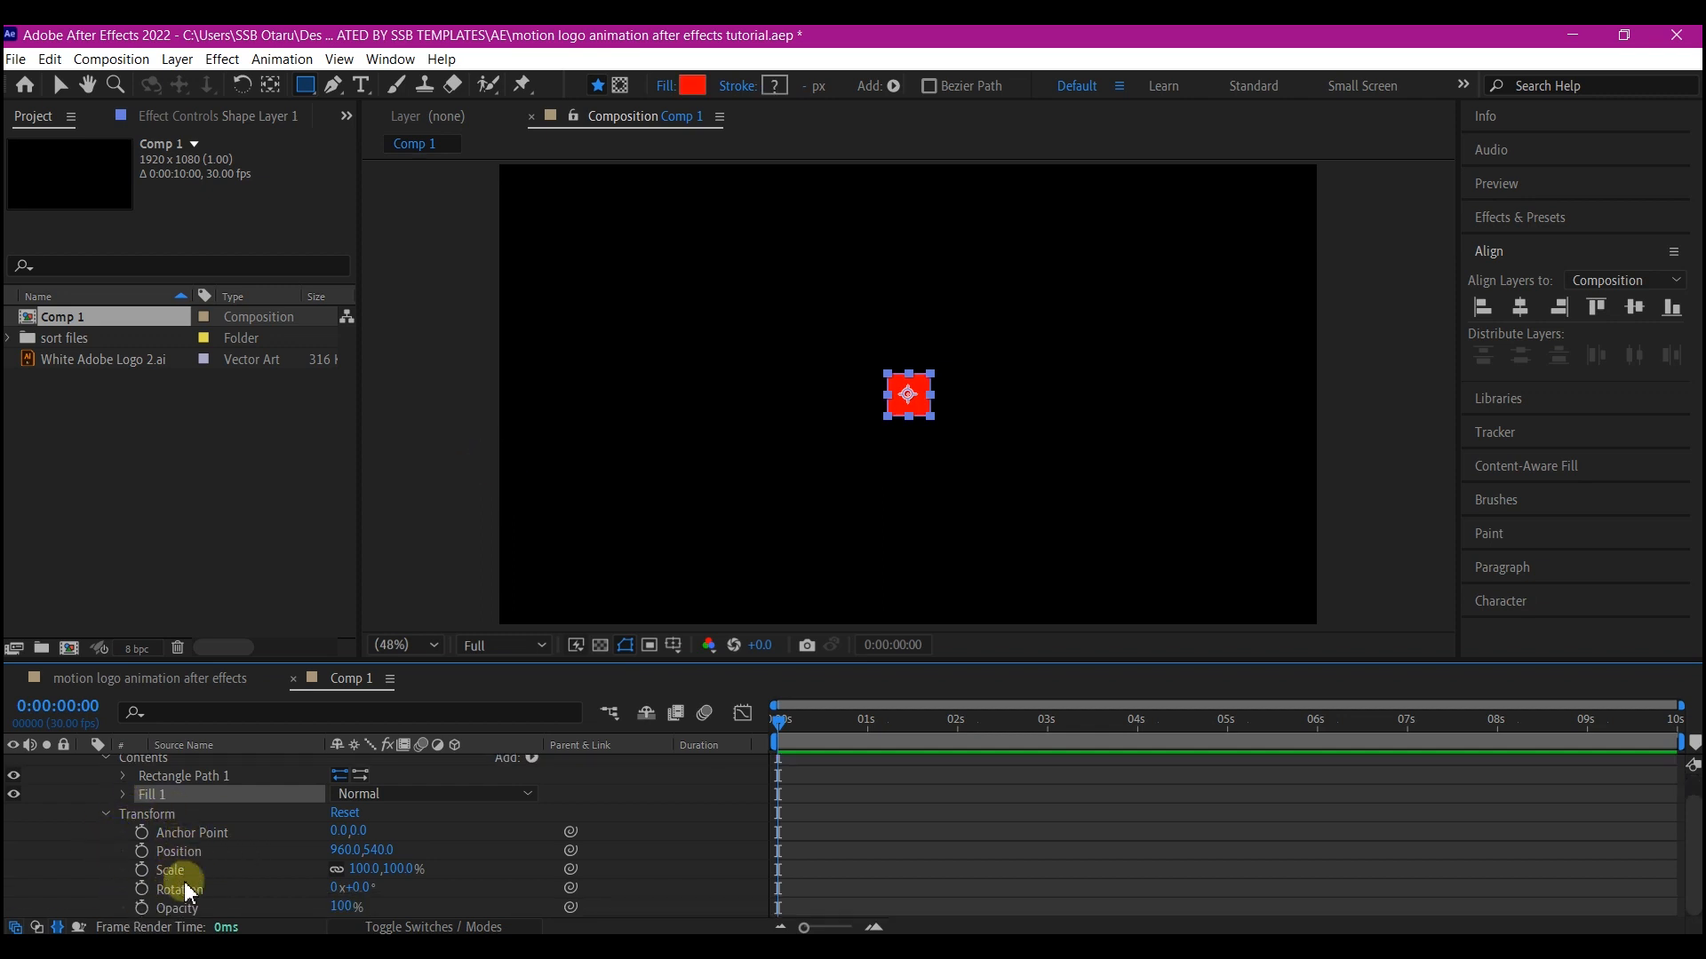
left_click(365, 870)
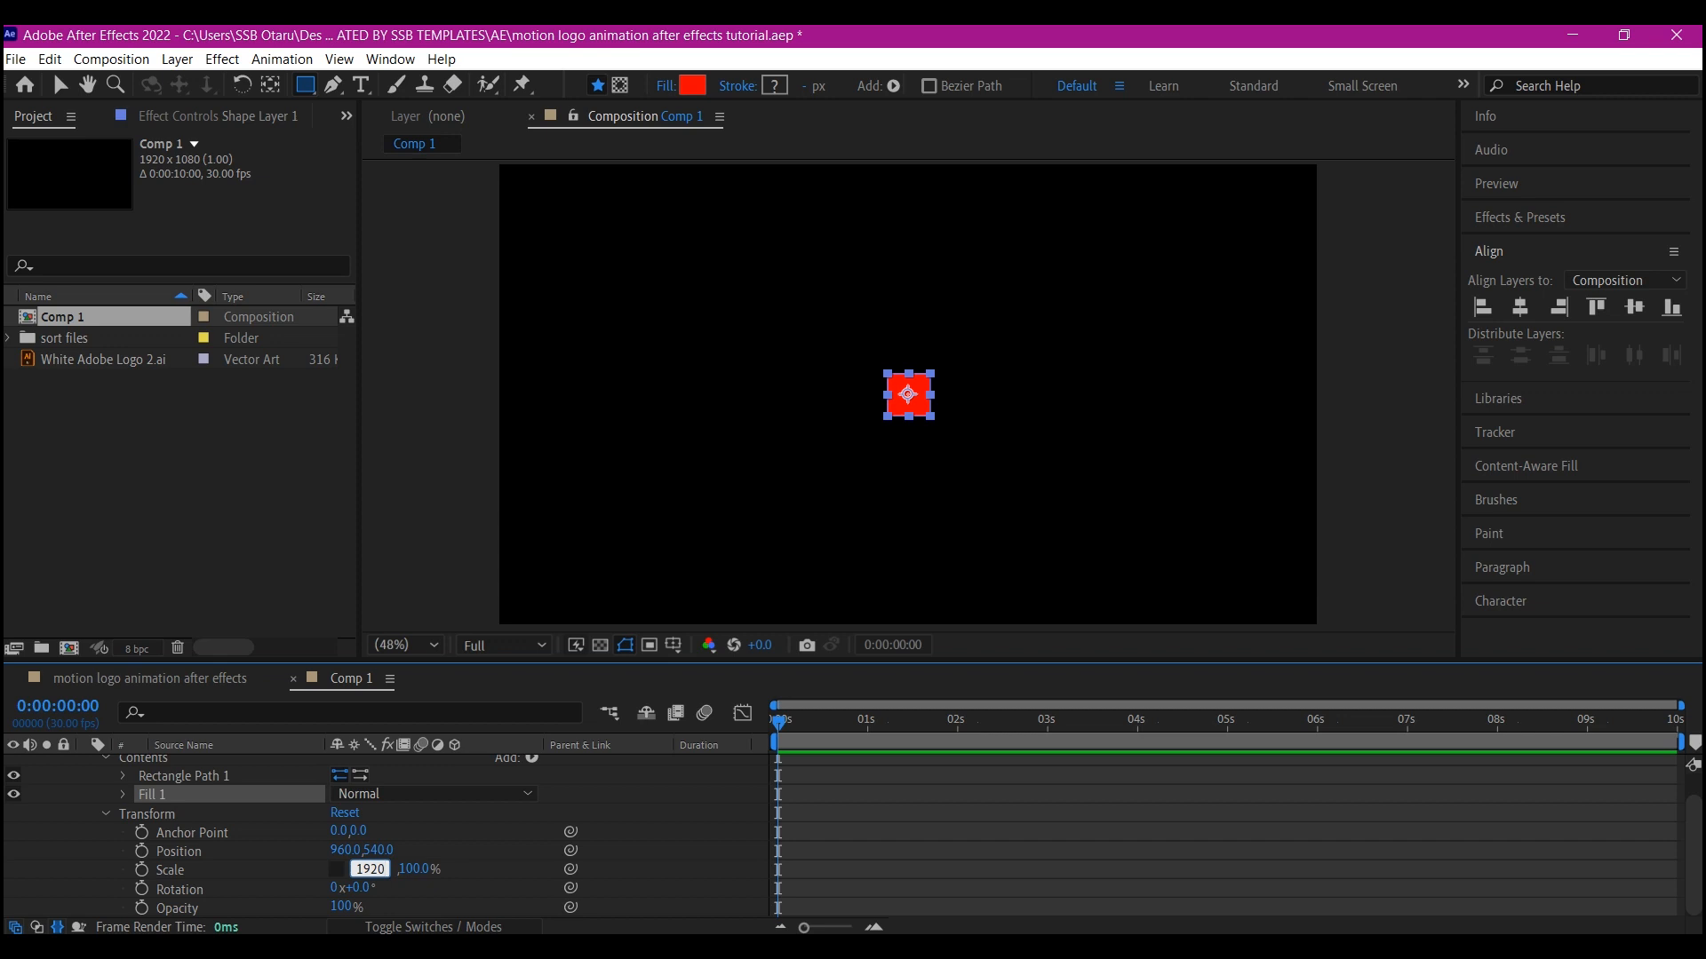
left_click(414, 869)
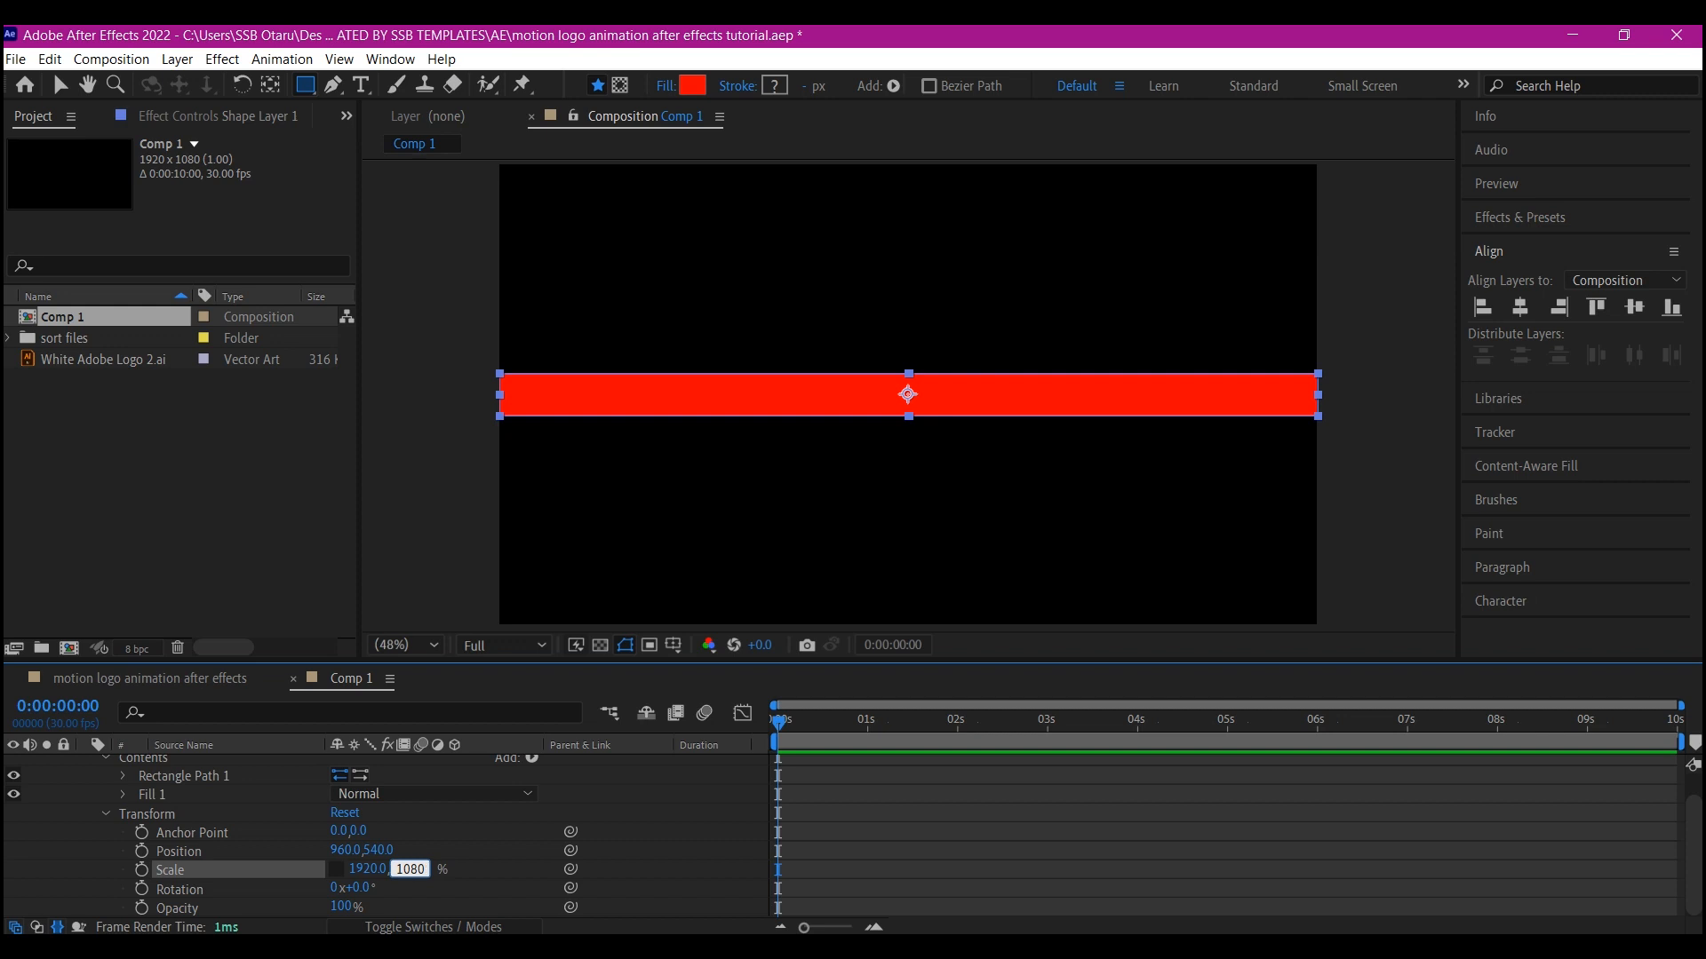
key("Return")
Rename the shape layer to bg
scroll(224, 775, "up", 1)
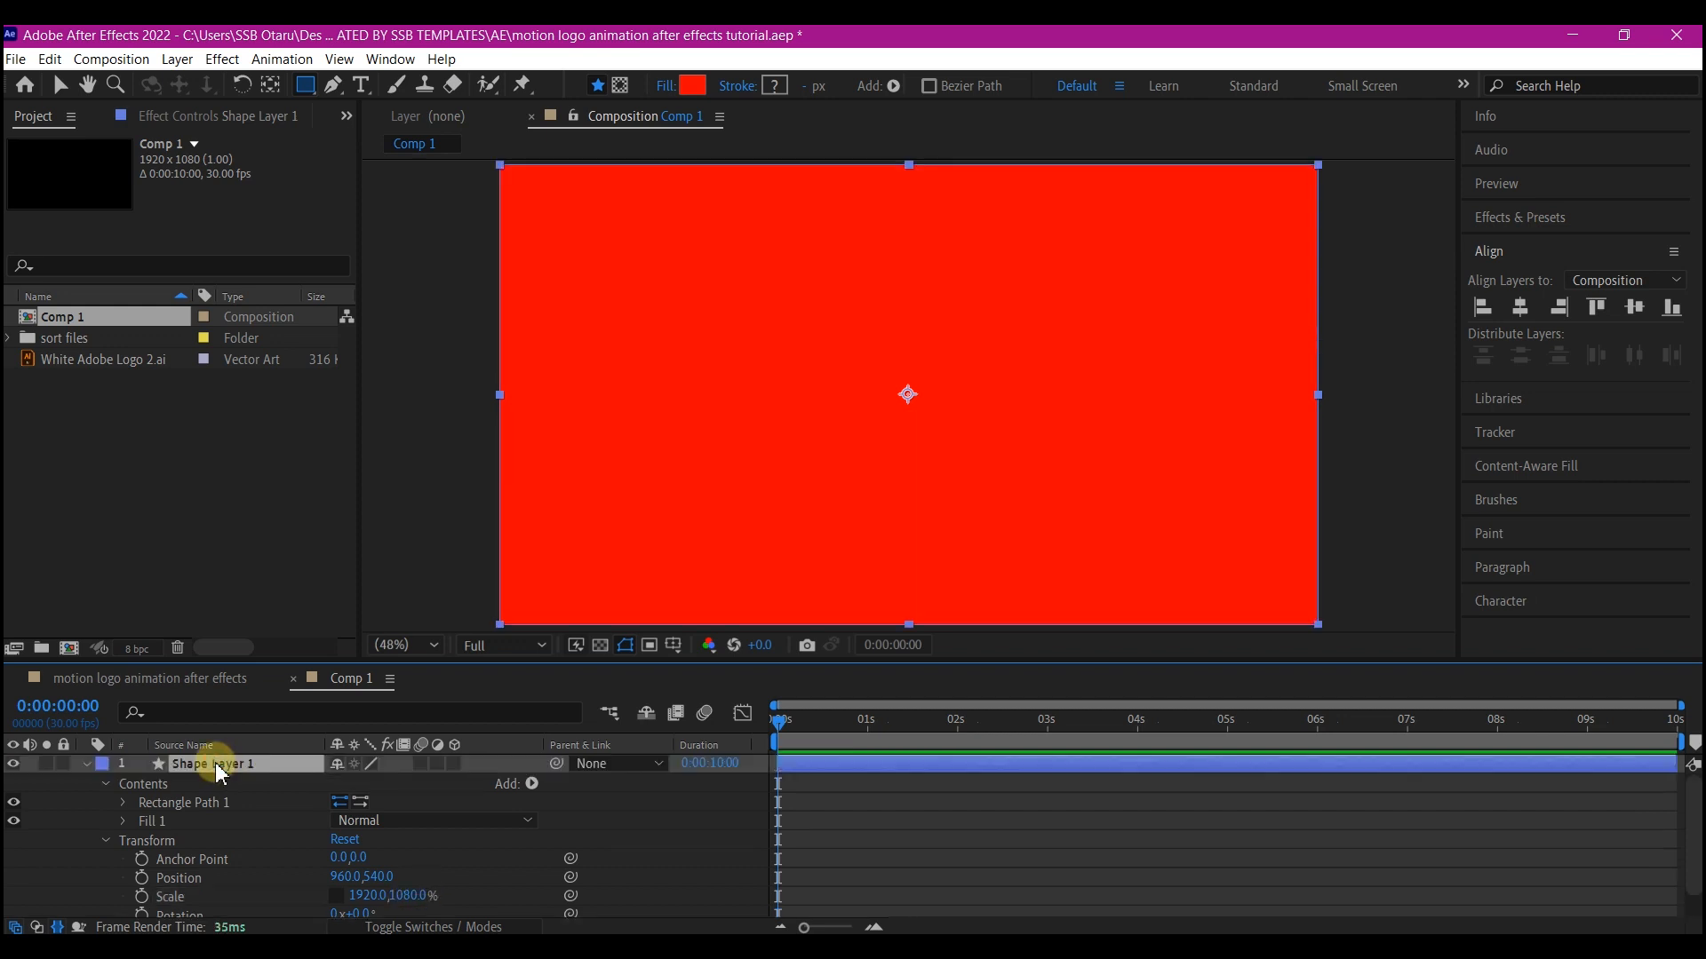
key("Return")
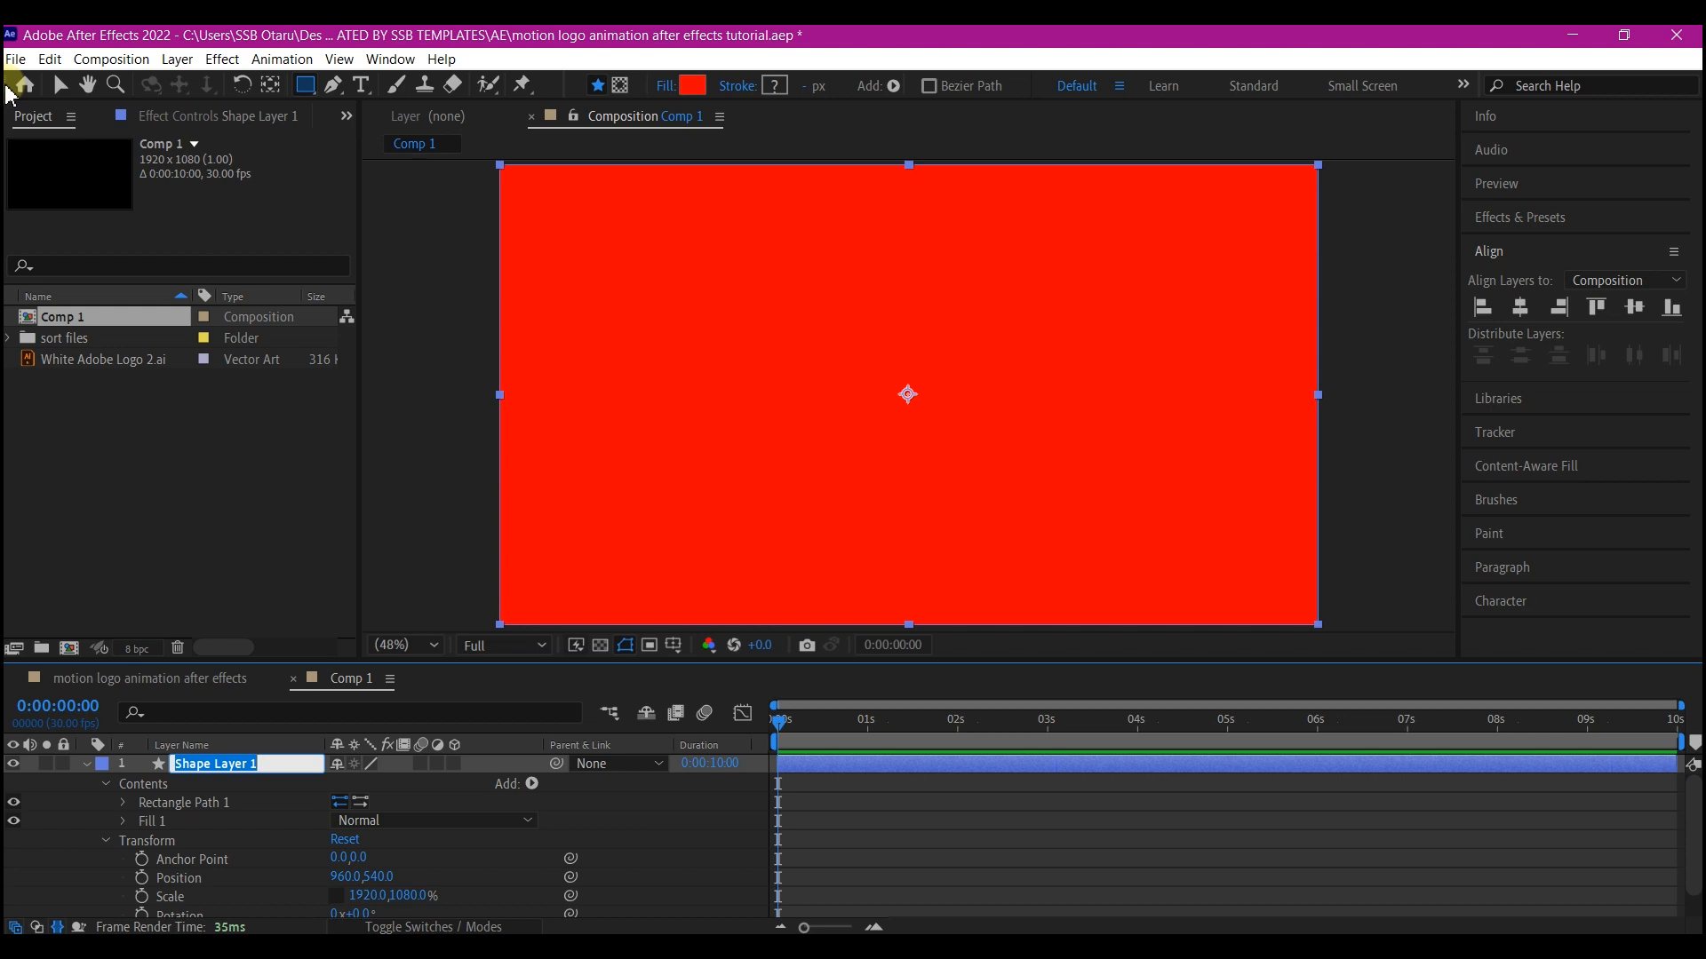
type("bg")
key("Return")
Set the bg layer's fill color to a dark navy blue (#172127)
left_click(17, 167)
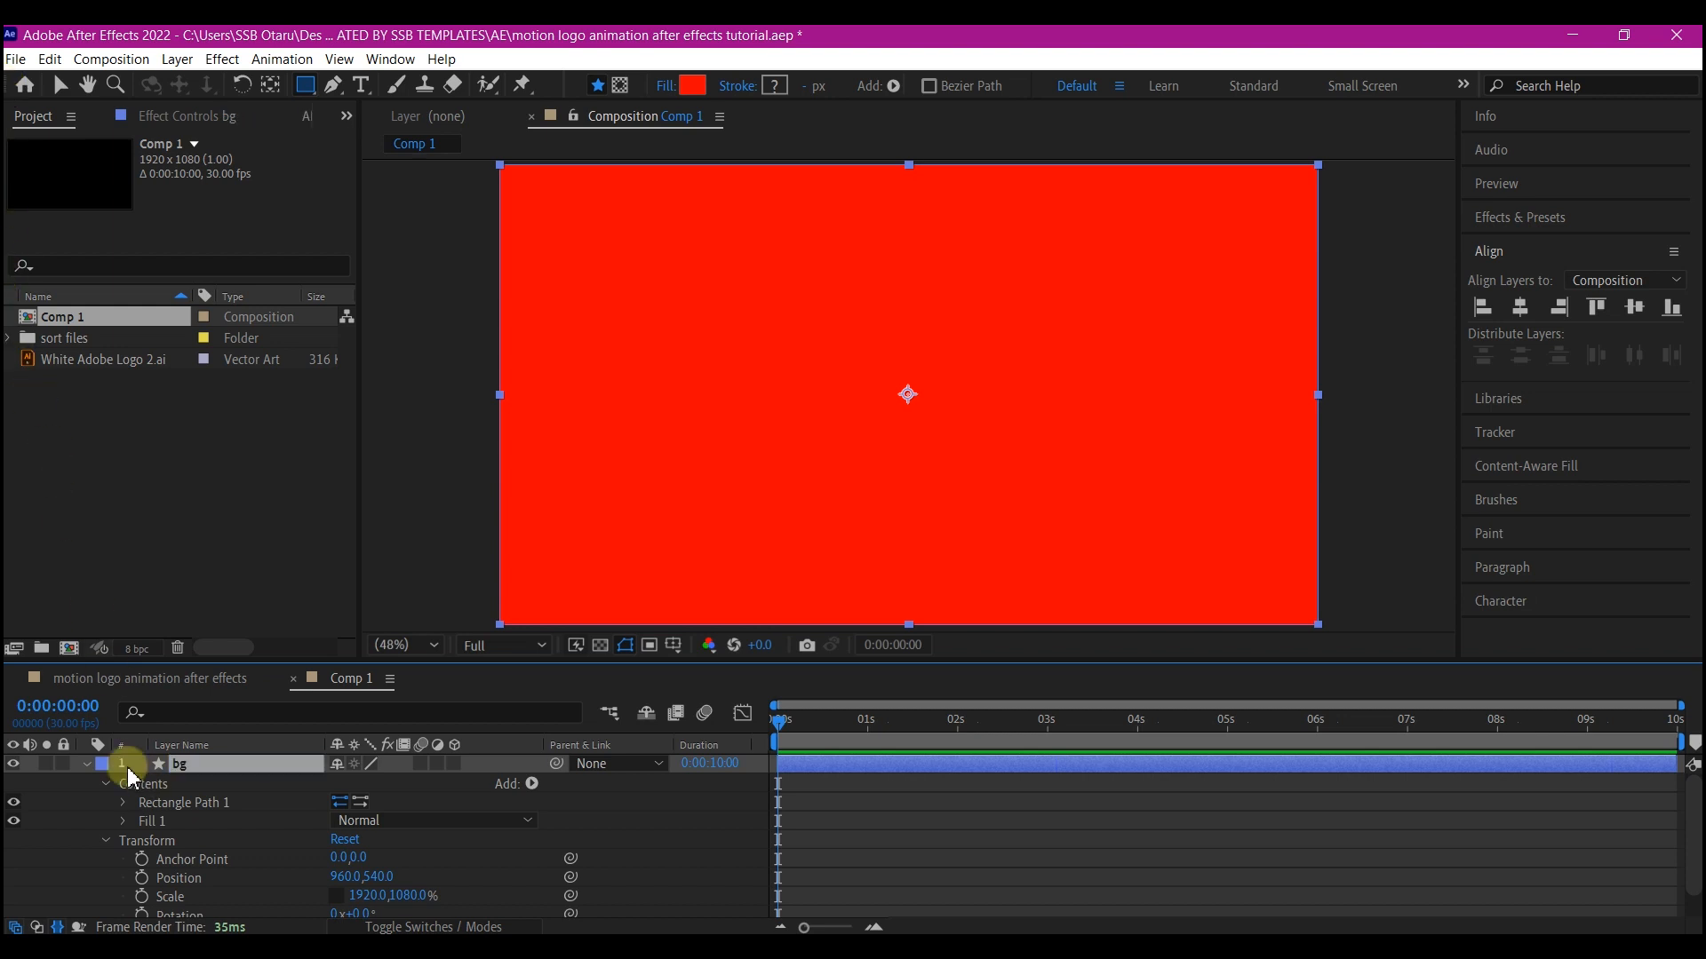
scroll(213, 808, "down", 1)
scroll(178, 817, "up", 1)
left_click(120, 824)
left_click(122, 822)
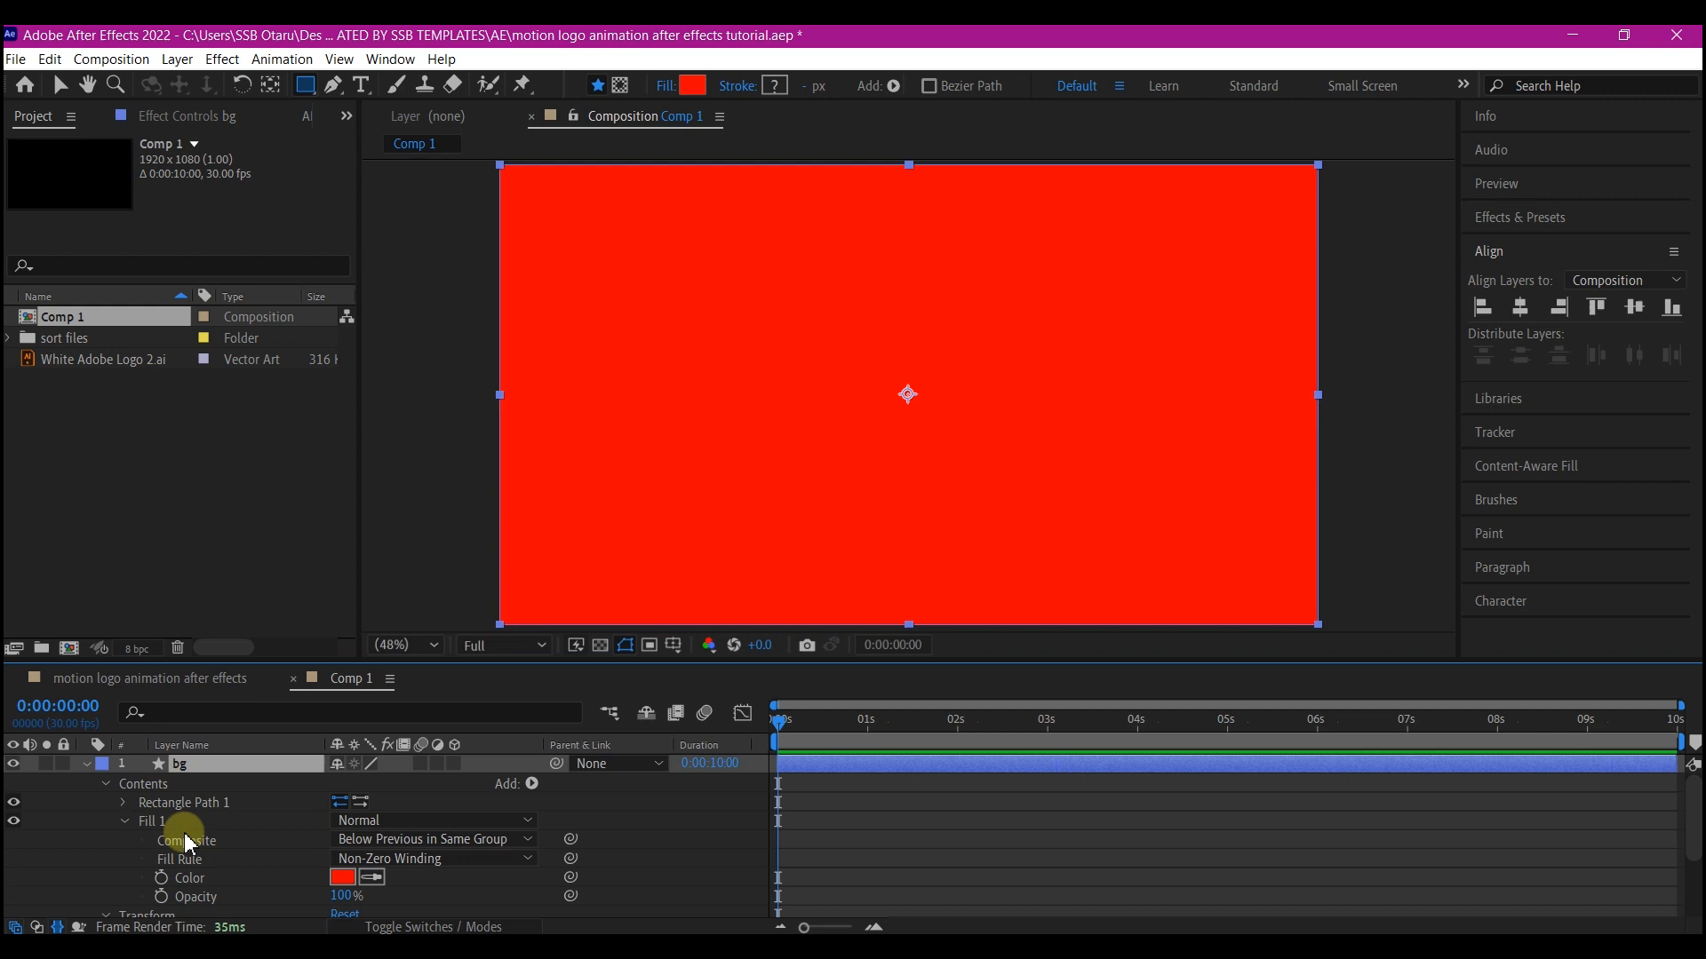
left_click(342, 881)
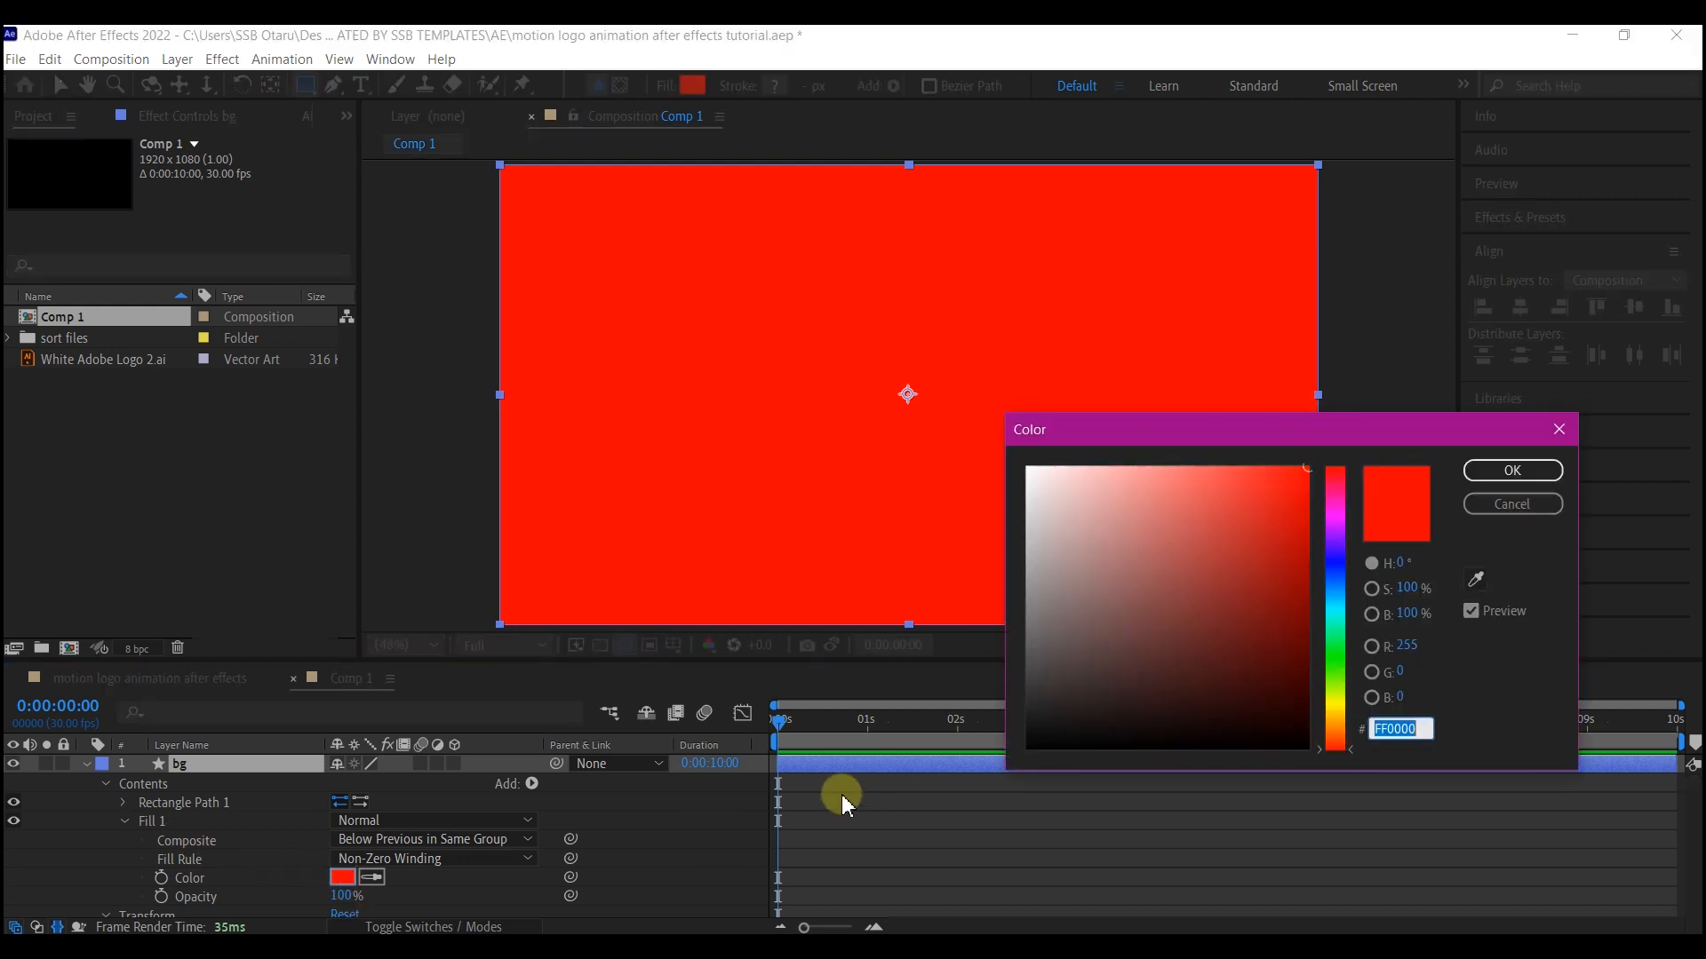
left_click(1338, 593)
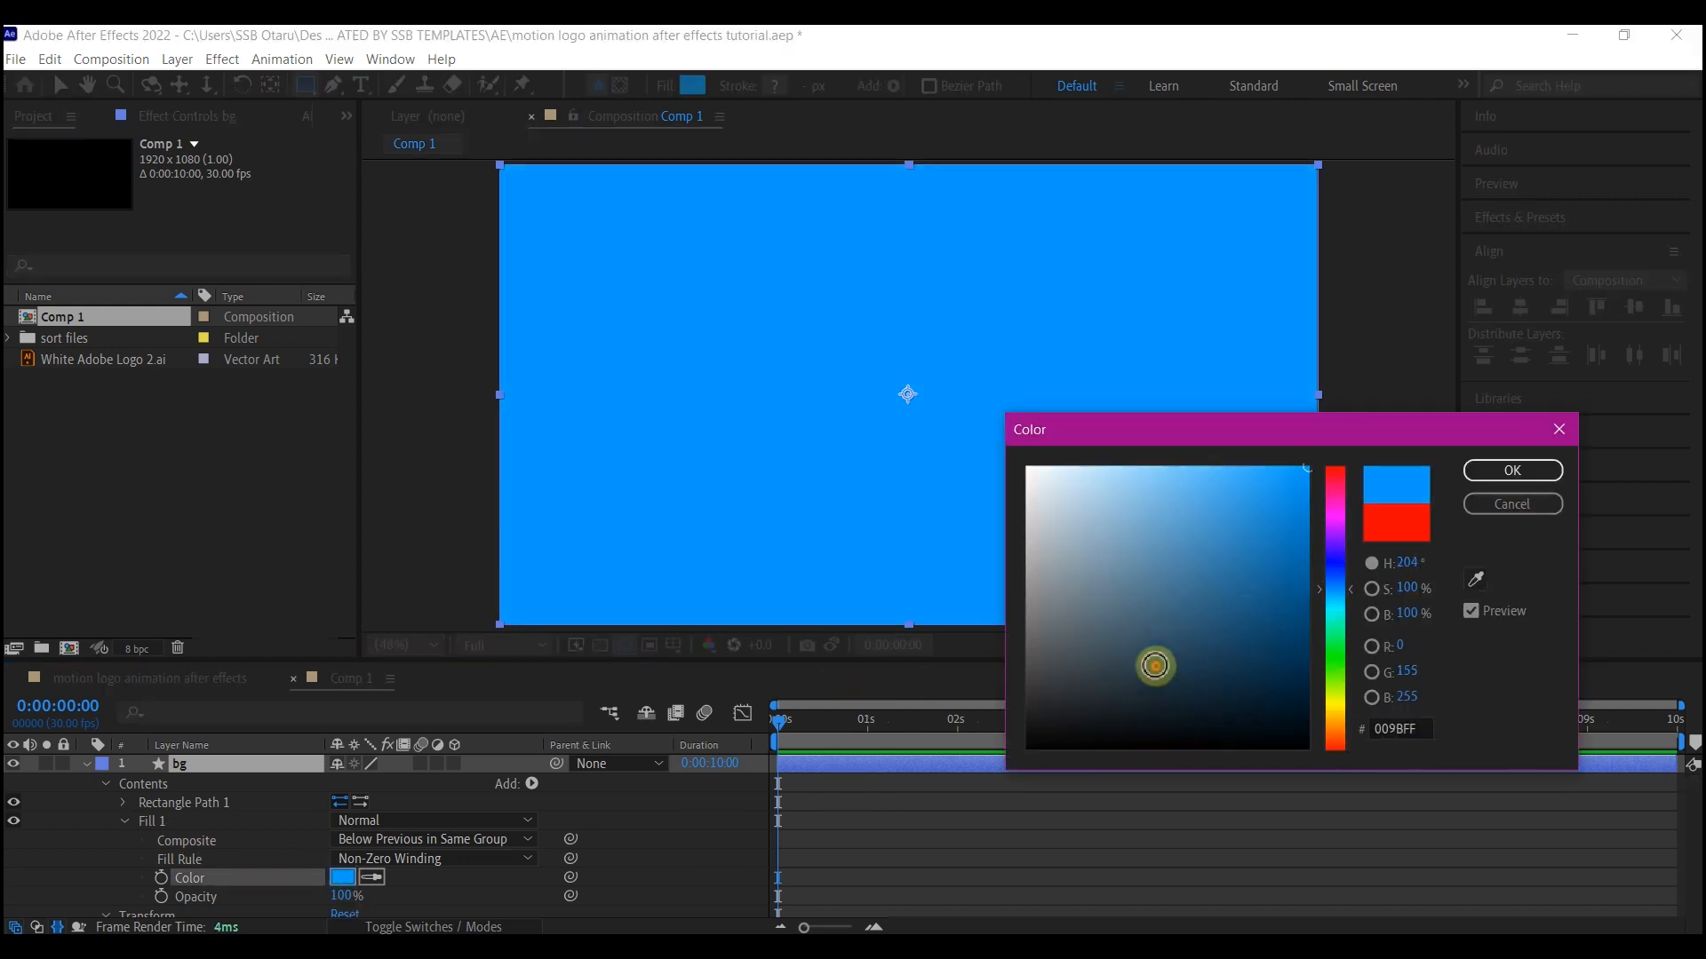
left_click_drag(1154, 666, 1138, 705)
left_click(1501, 470)
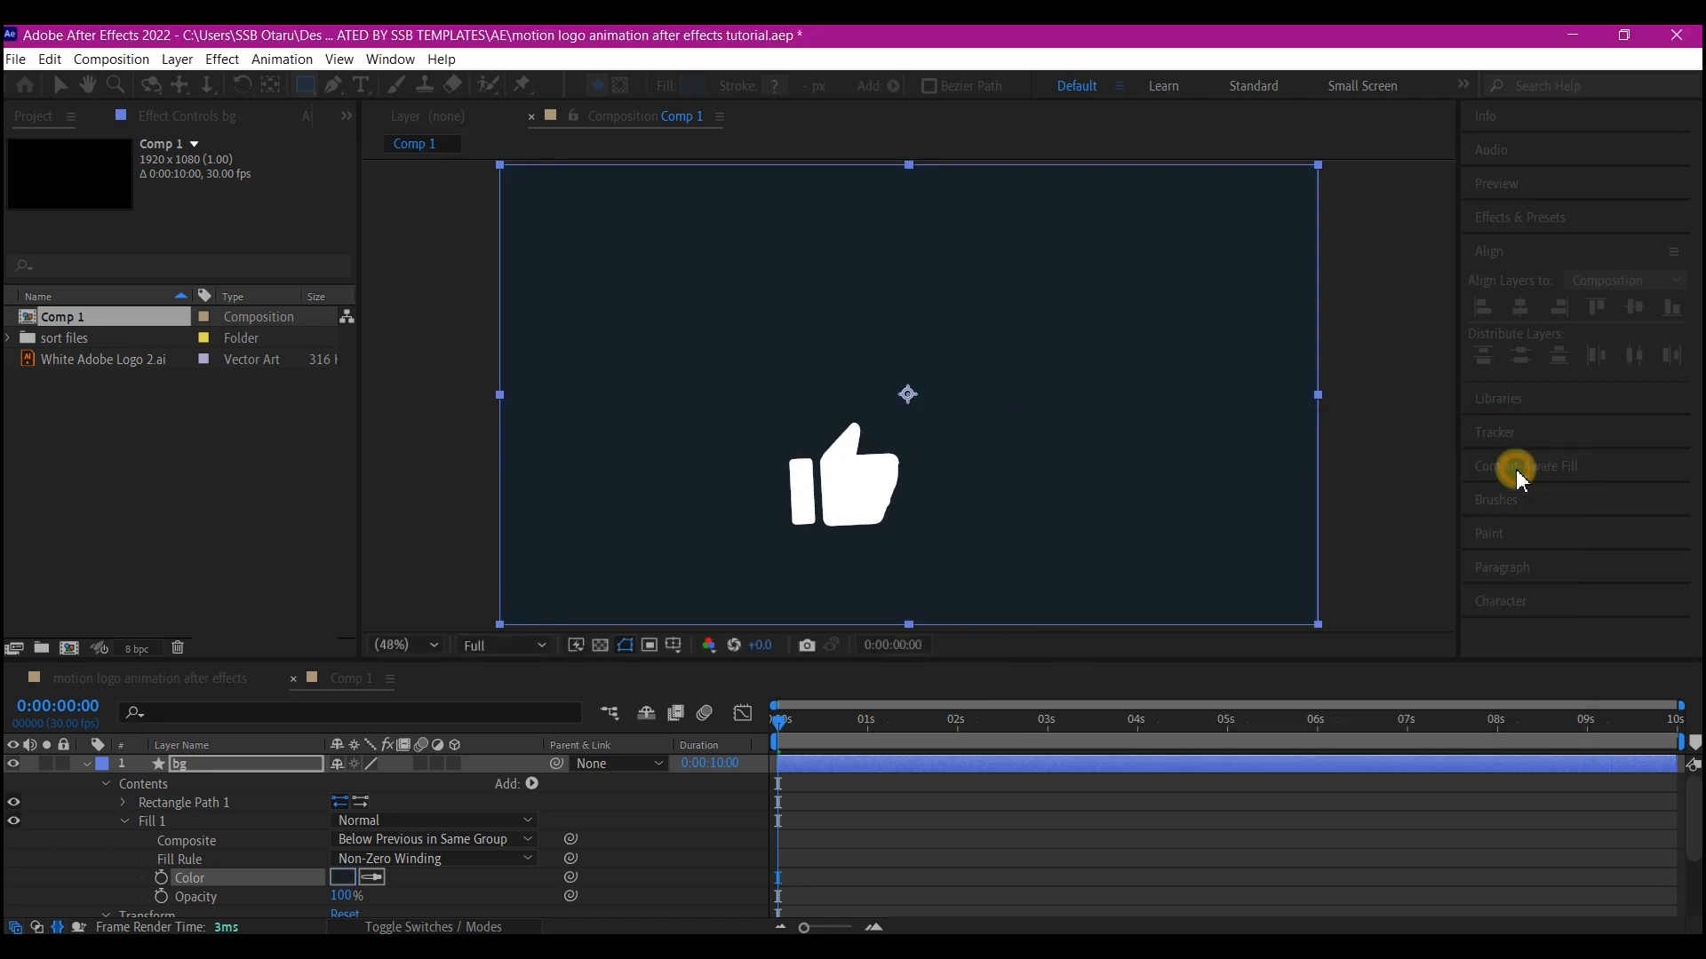
Duplicate the bg layer and set the copy's fill color to a bright blue
left_click(224, 766)
key("ctrl+d")
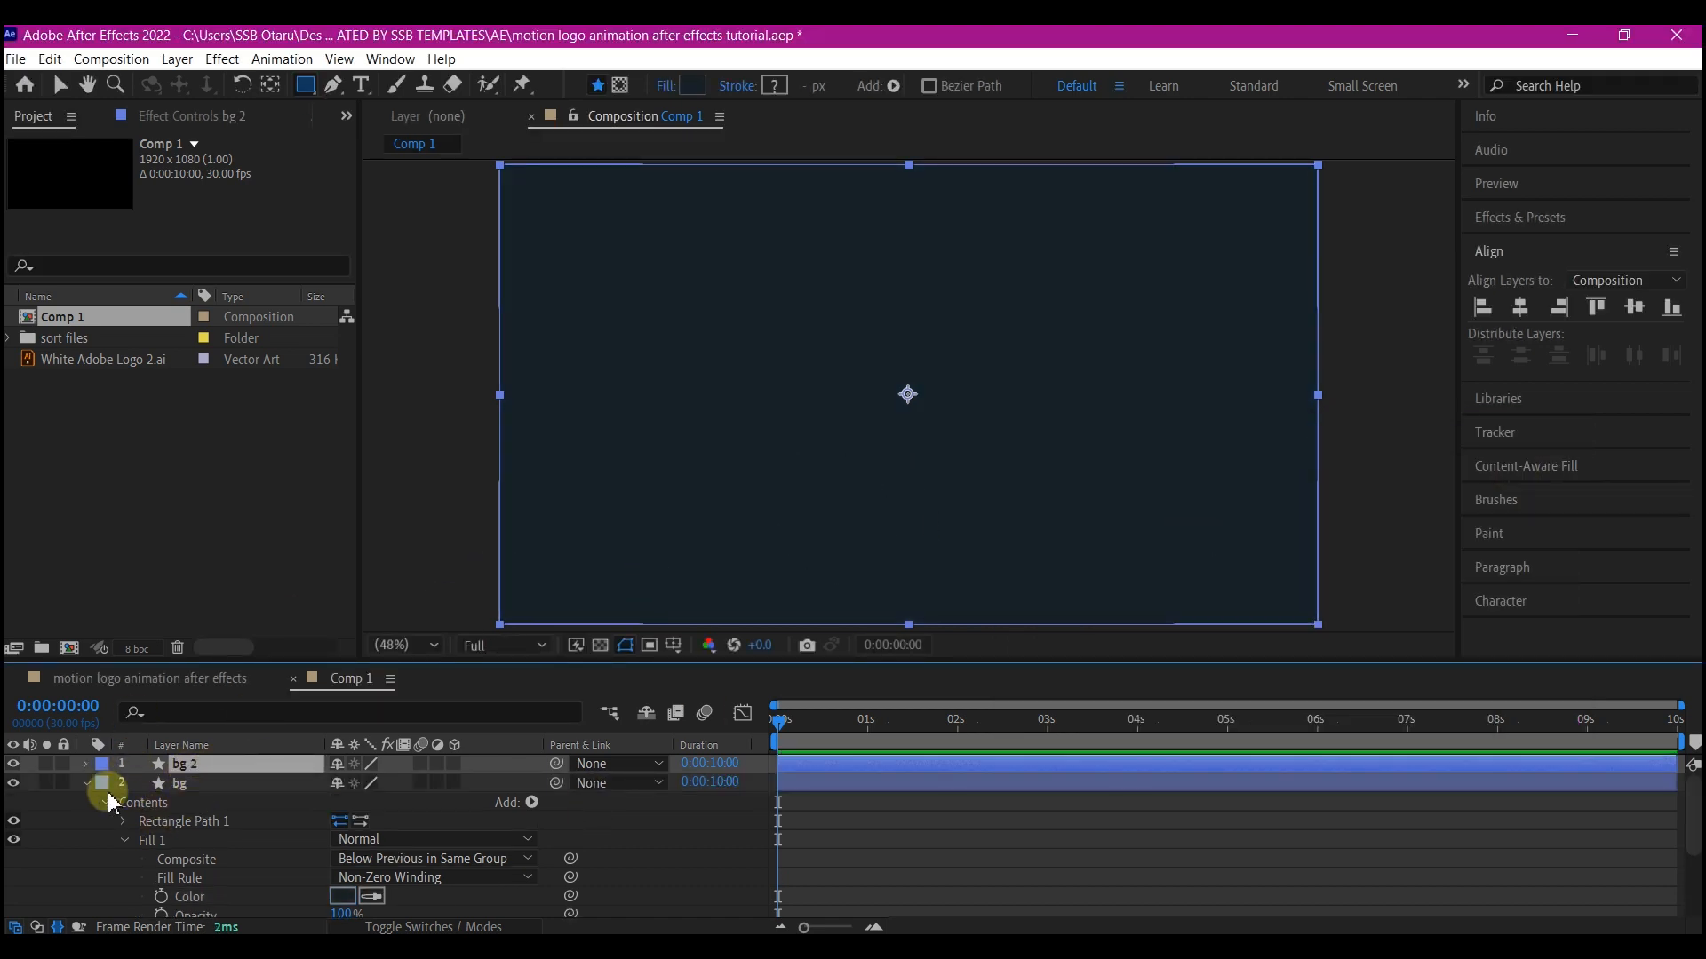
left_click(86, 764)
left_click(106, 783)
left_click(125, 821)
left_click(343, 877)
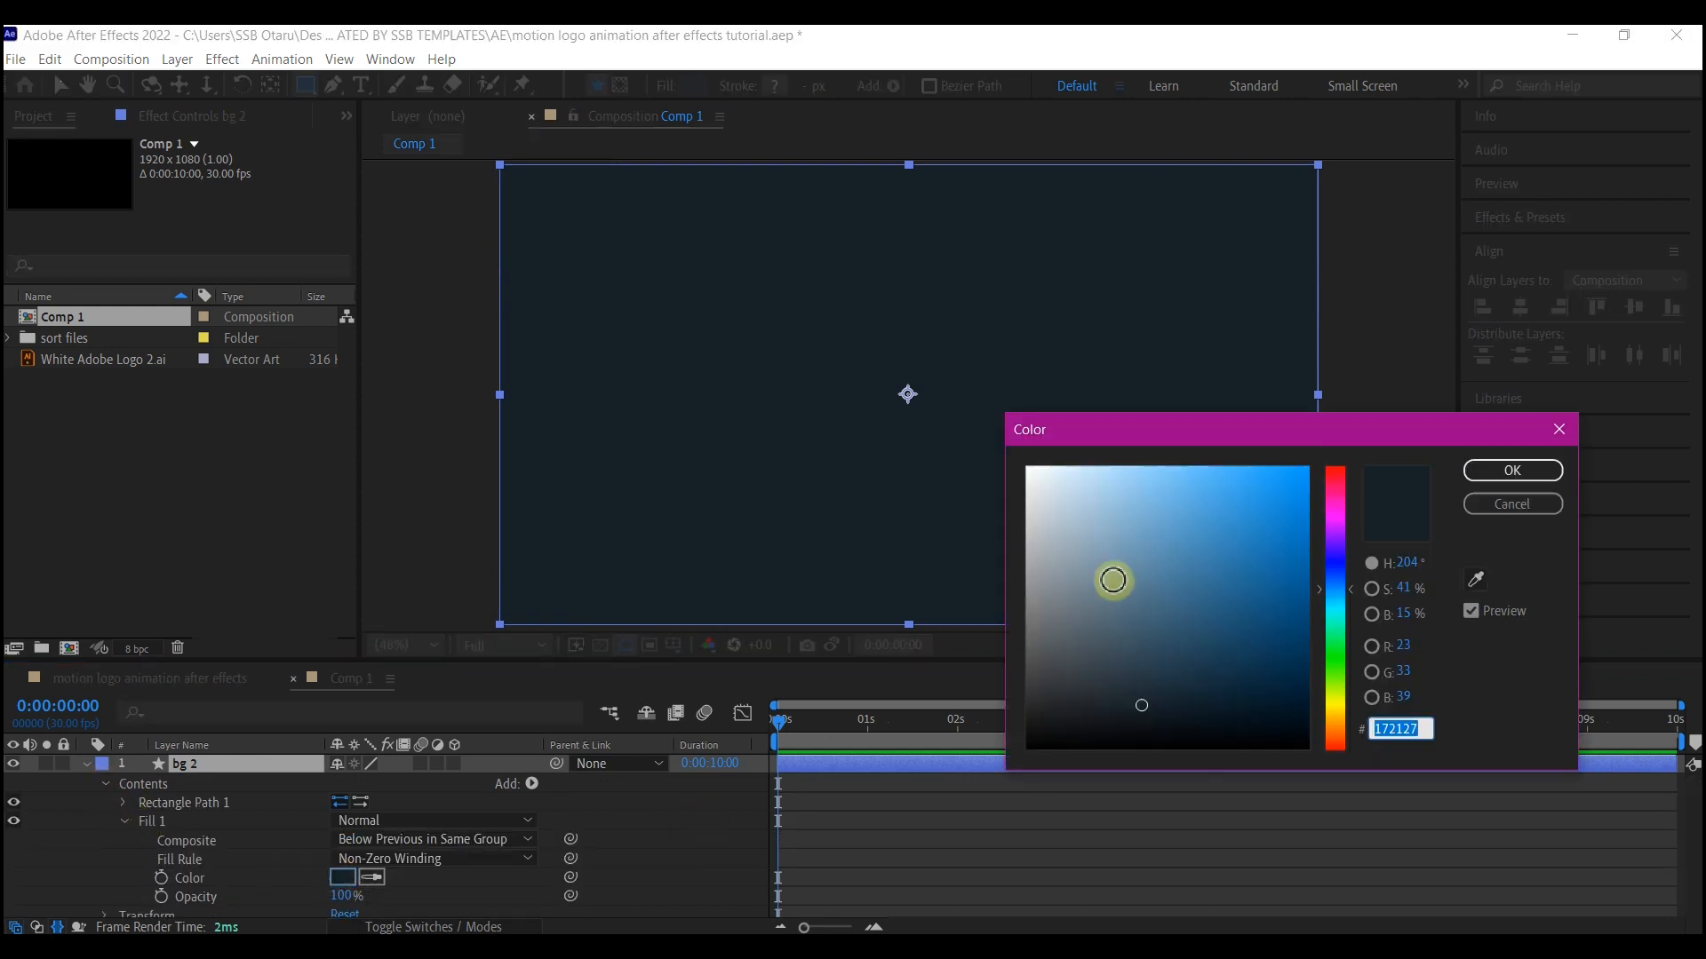
left_click_drag(1286, 566, 1437, 480)
left_click(1512, 470)
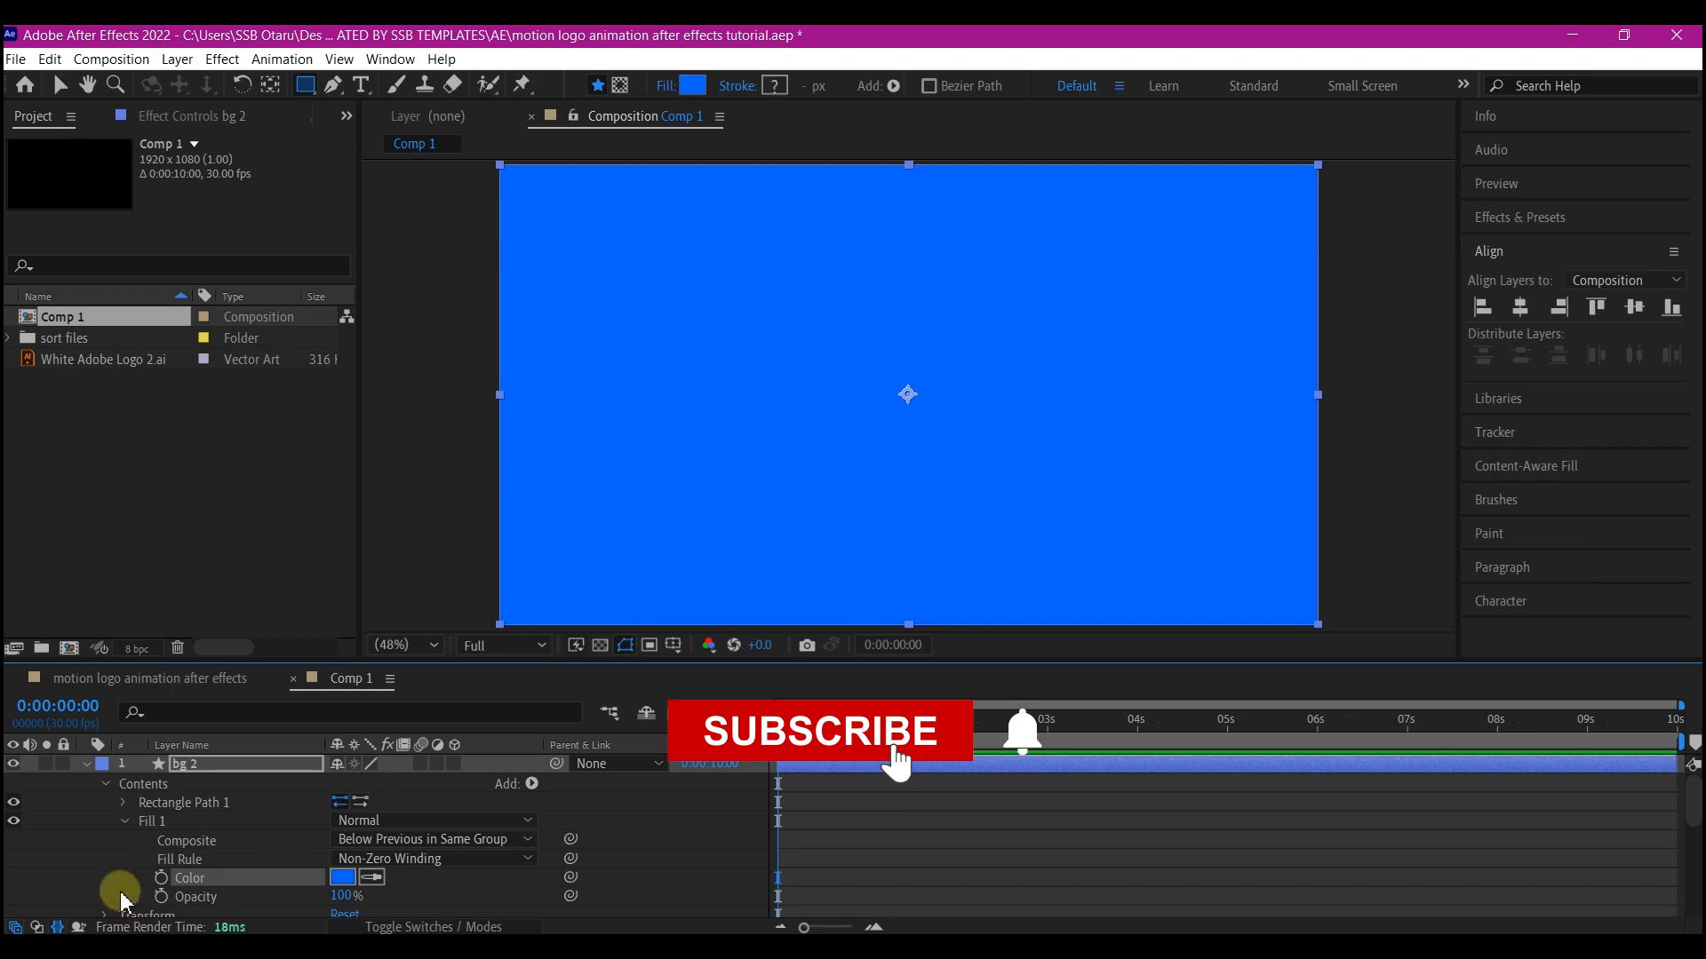
Scale the bg 2 layer to 300, 300% and rotate it 45 degrees into a diamond
scroll(244, 858, "down", 3)
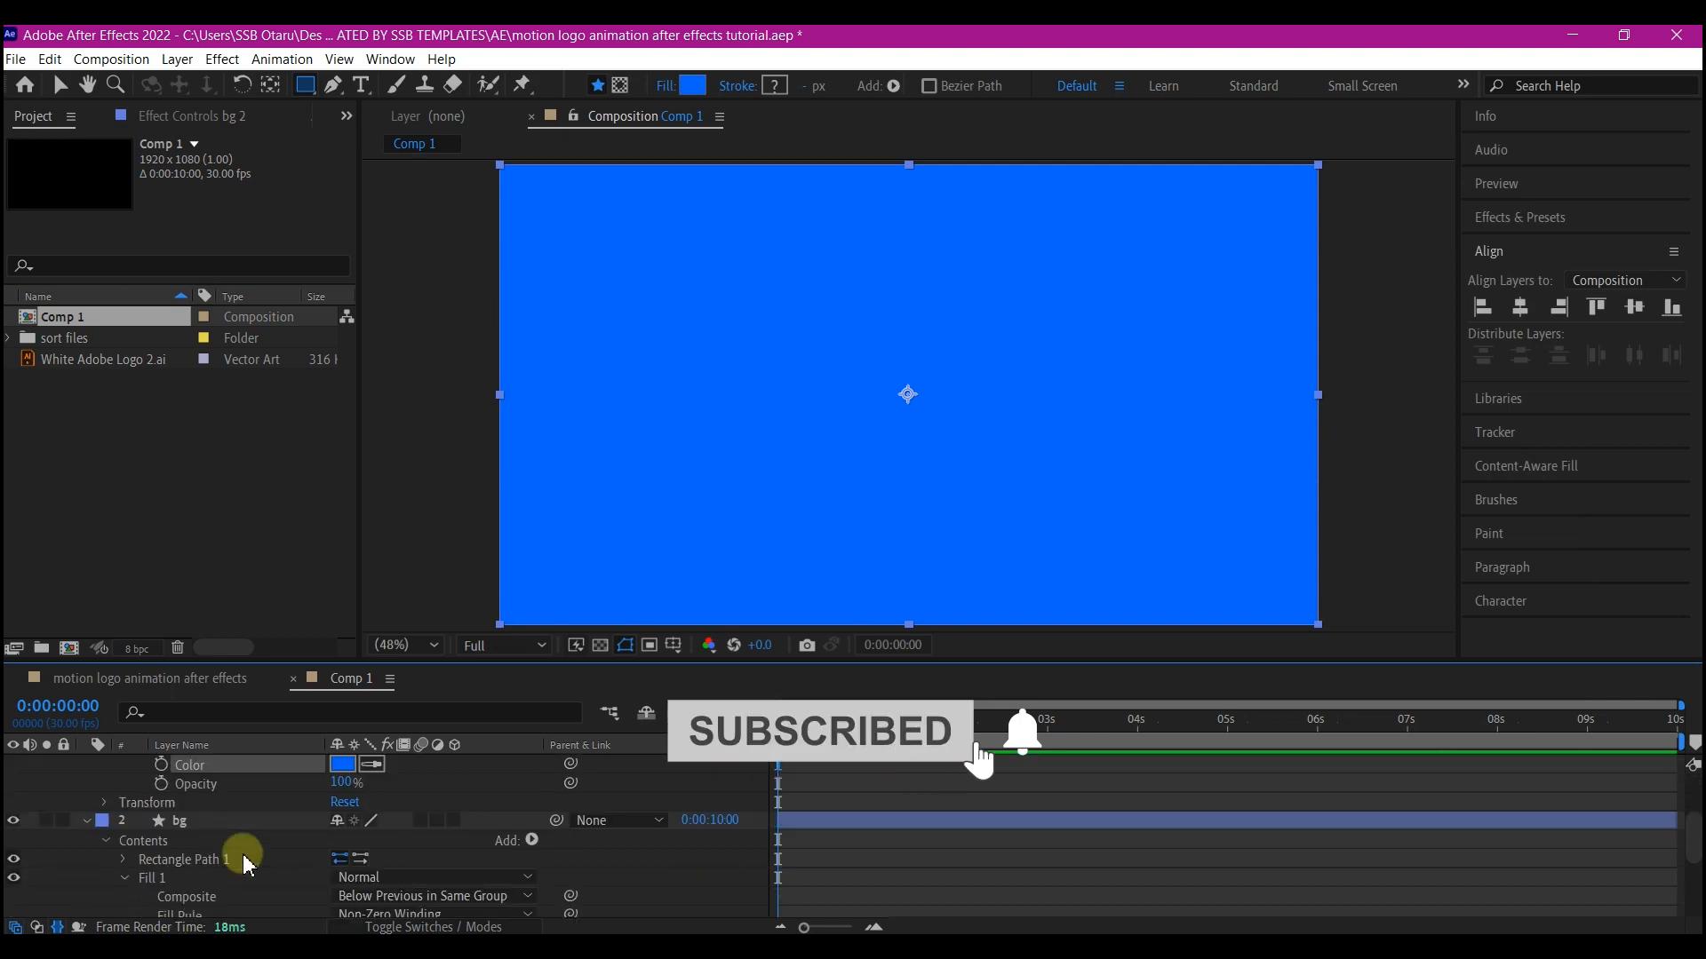
left_click(104, 803)
left_click(364, 857)
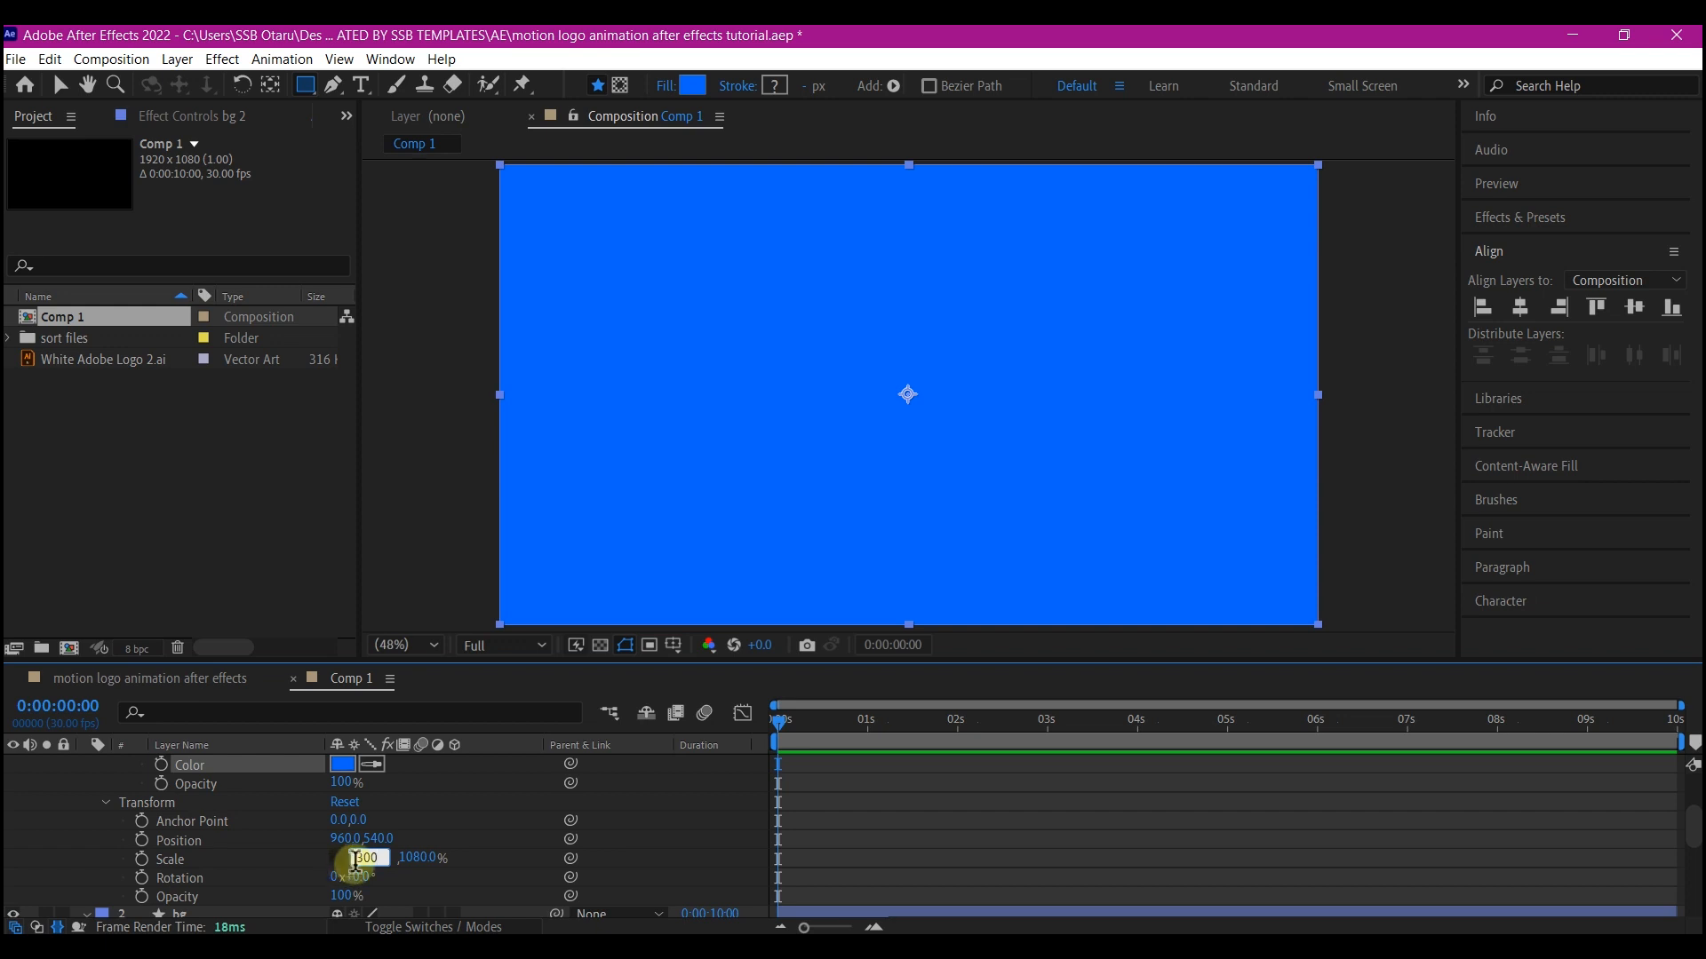
left_click(409, 857)
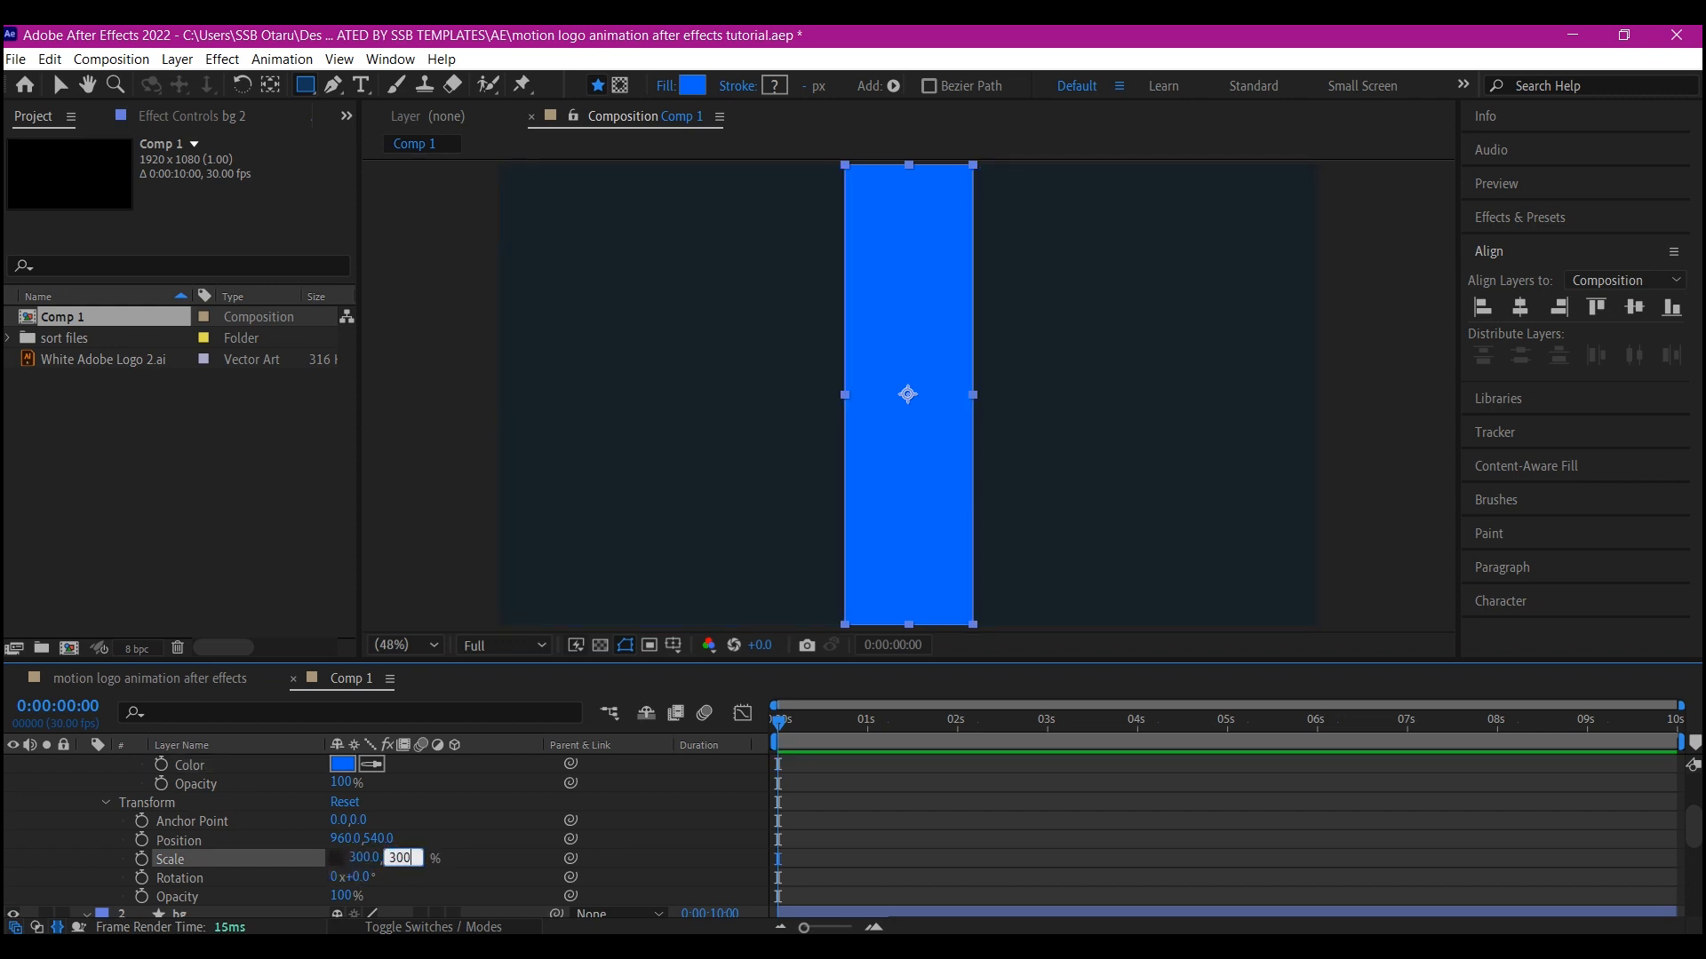
key("Return")
scroll(229, 862, "down", 3)
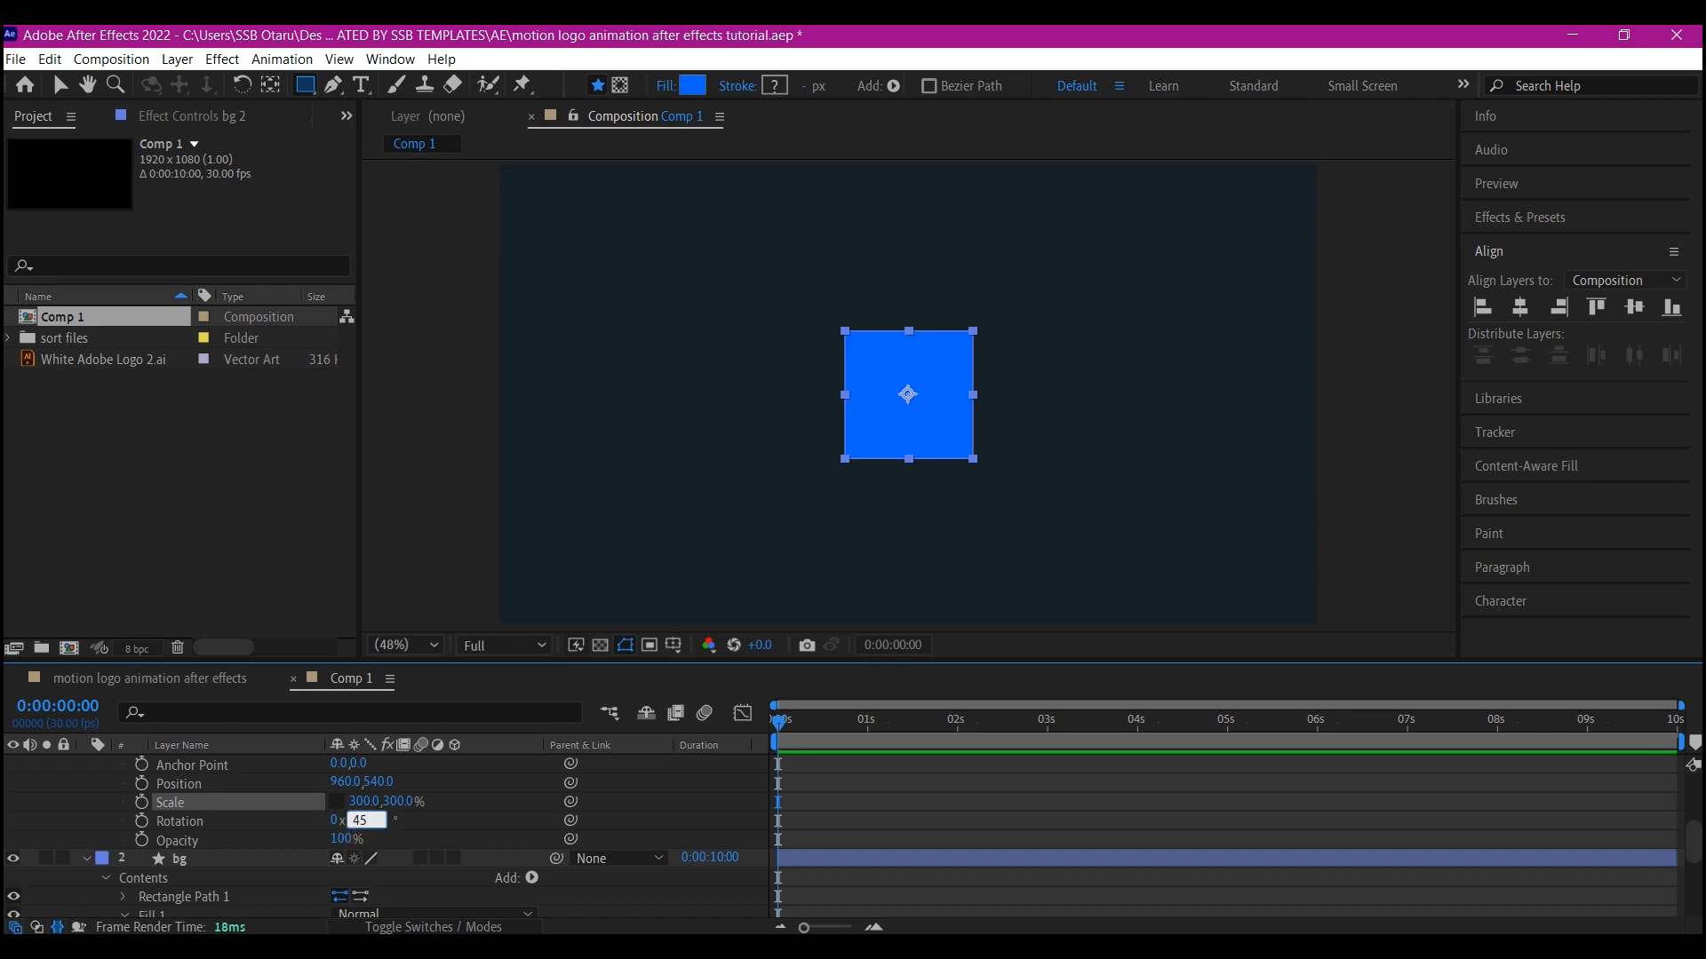
key("Return")
Duplicate the bg layer again and delete the rectangle path from the new copy's contents
left_click(180, 785)
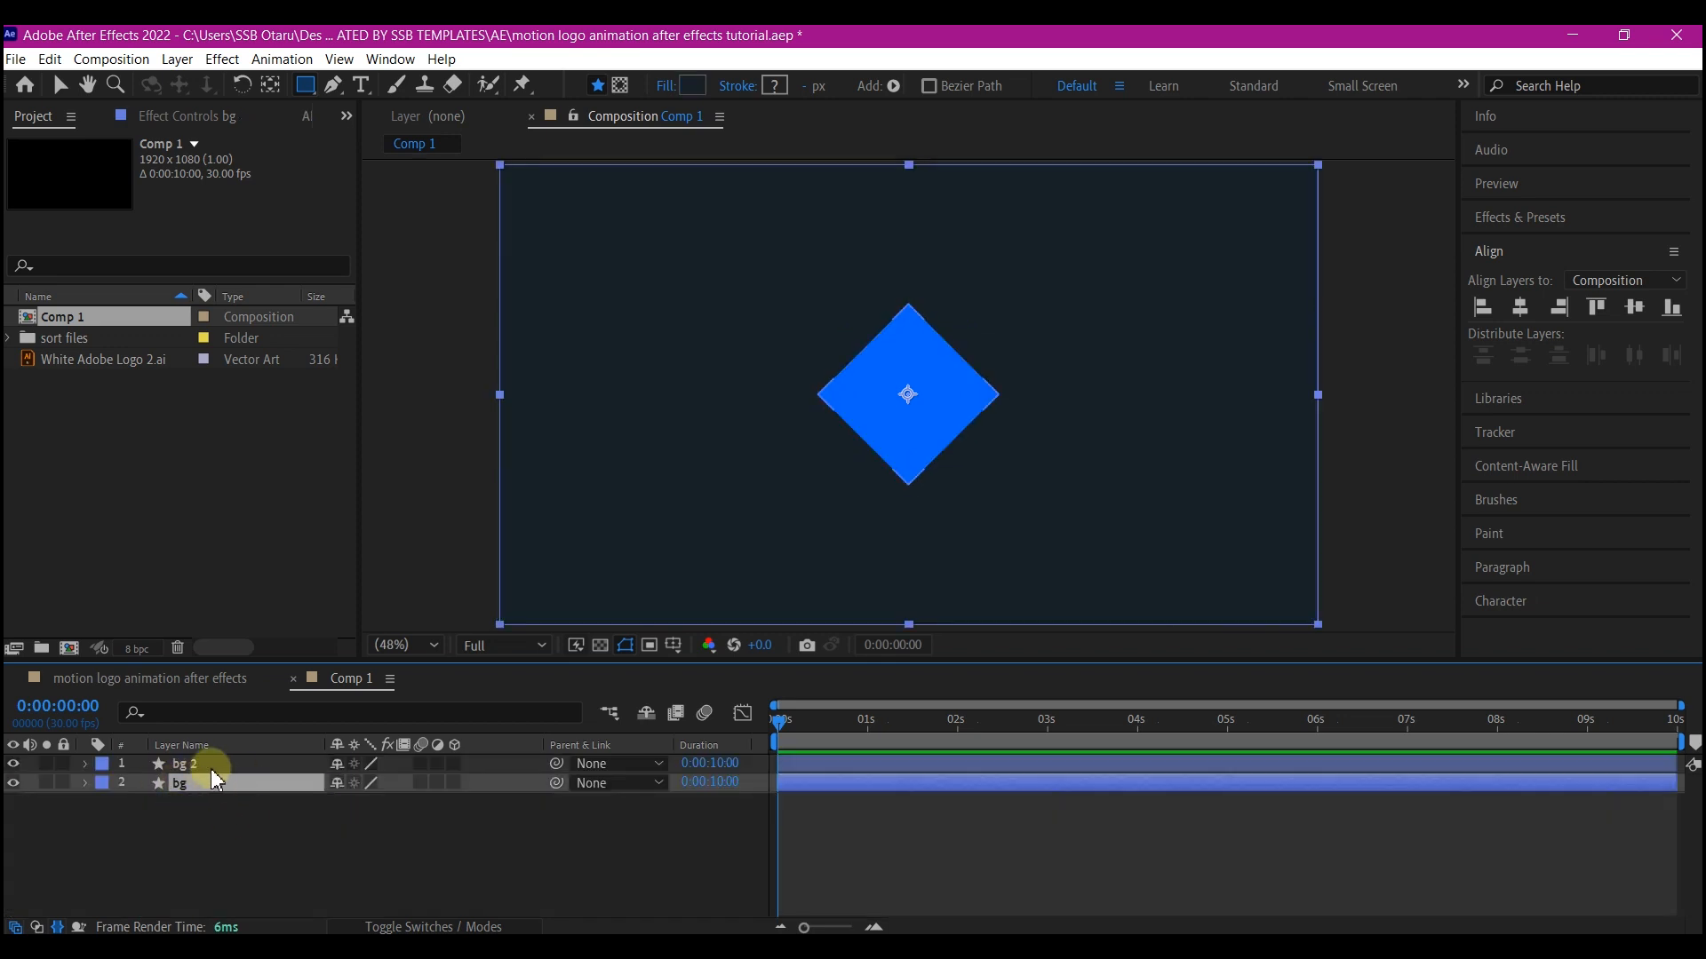
key("ctrl+d")
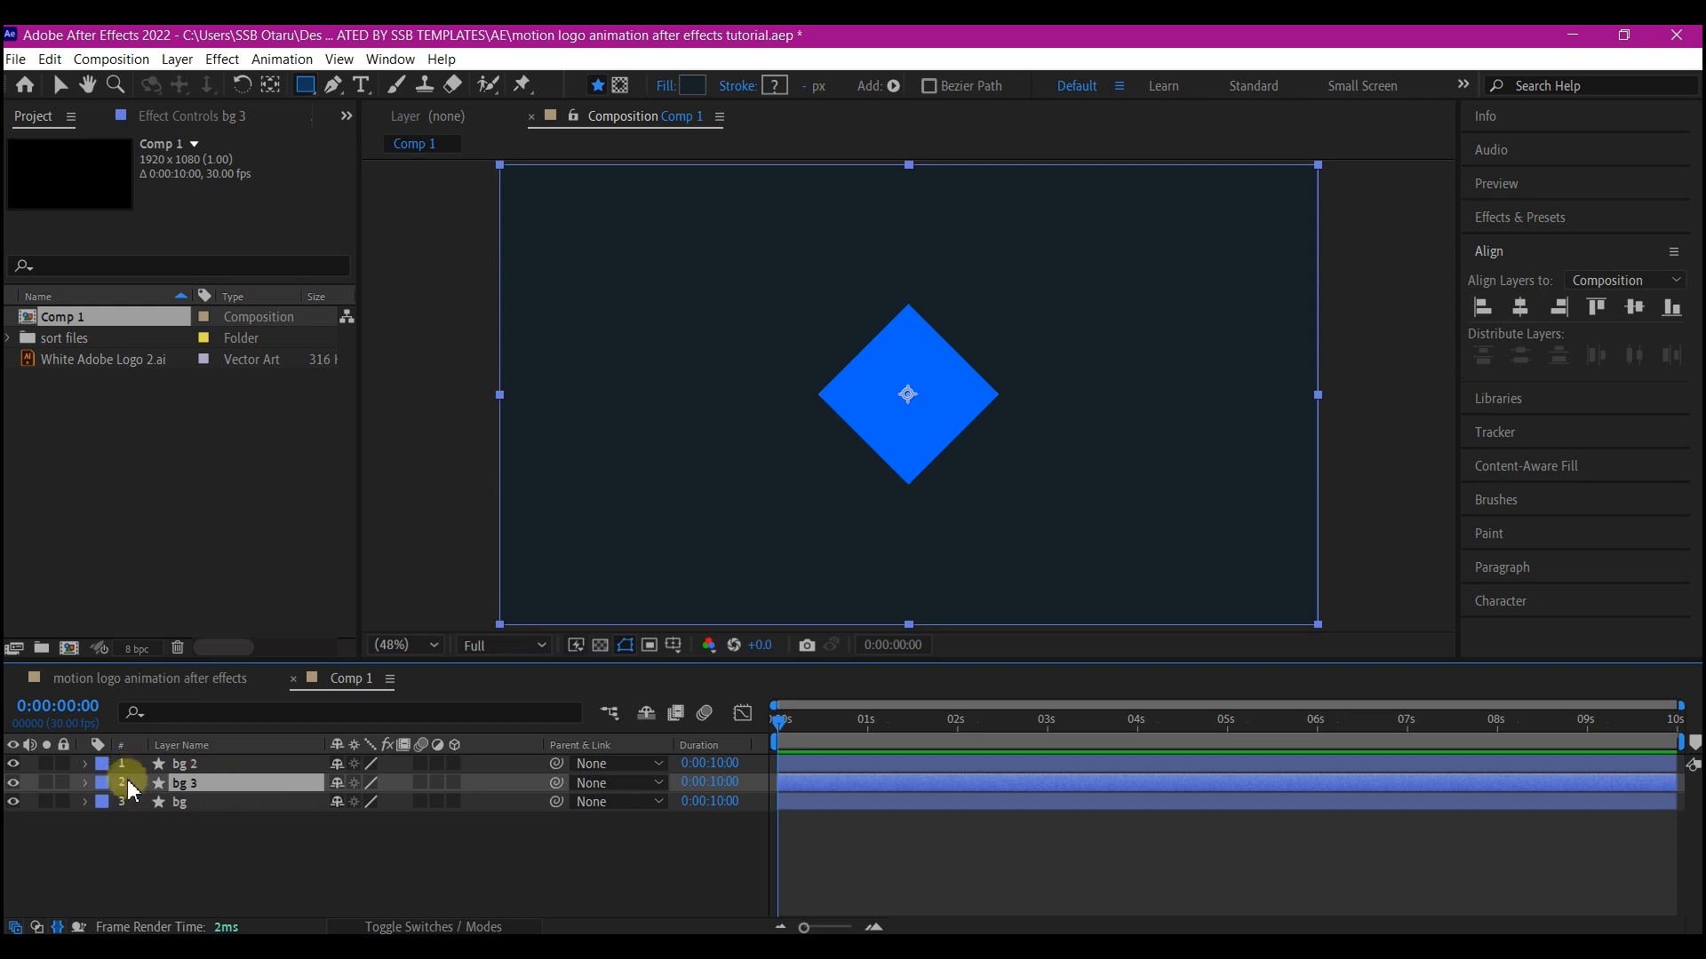
left_click(86, 783)
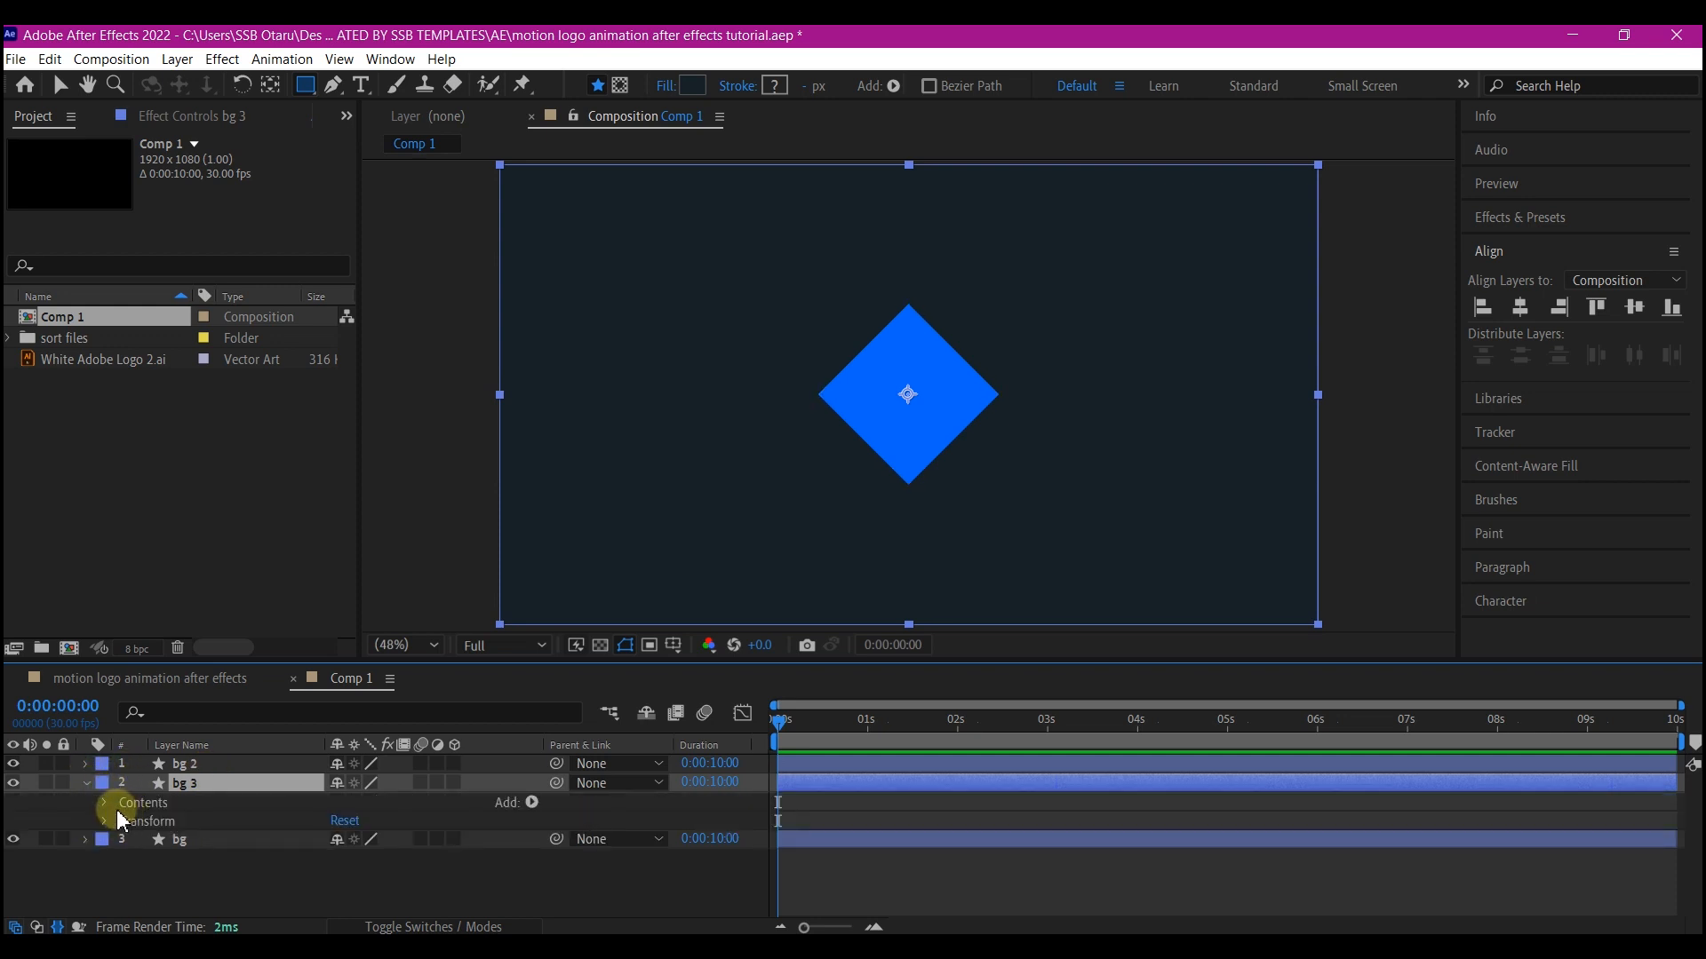
left_click(108, 804)
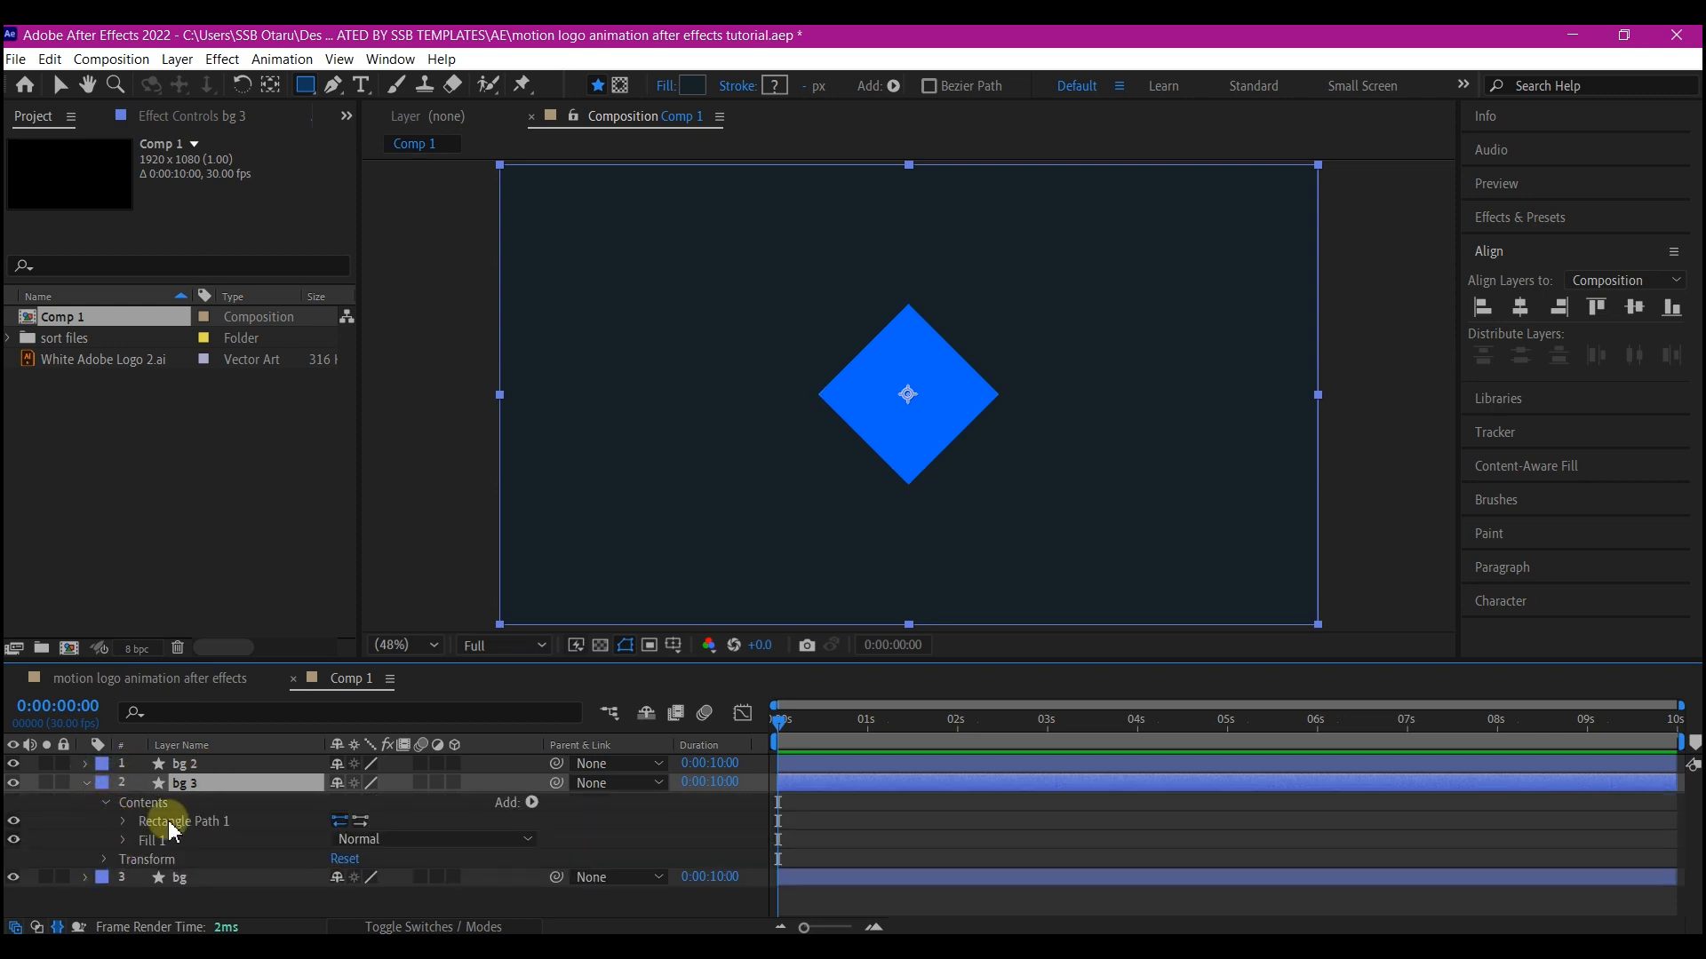
left_click(196, 826)
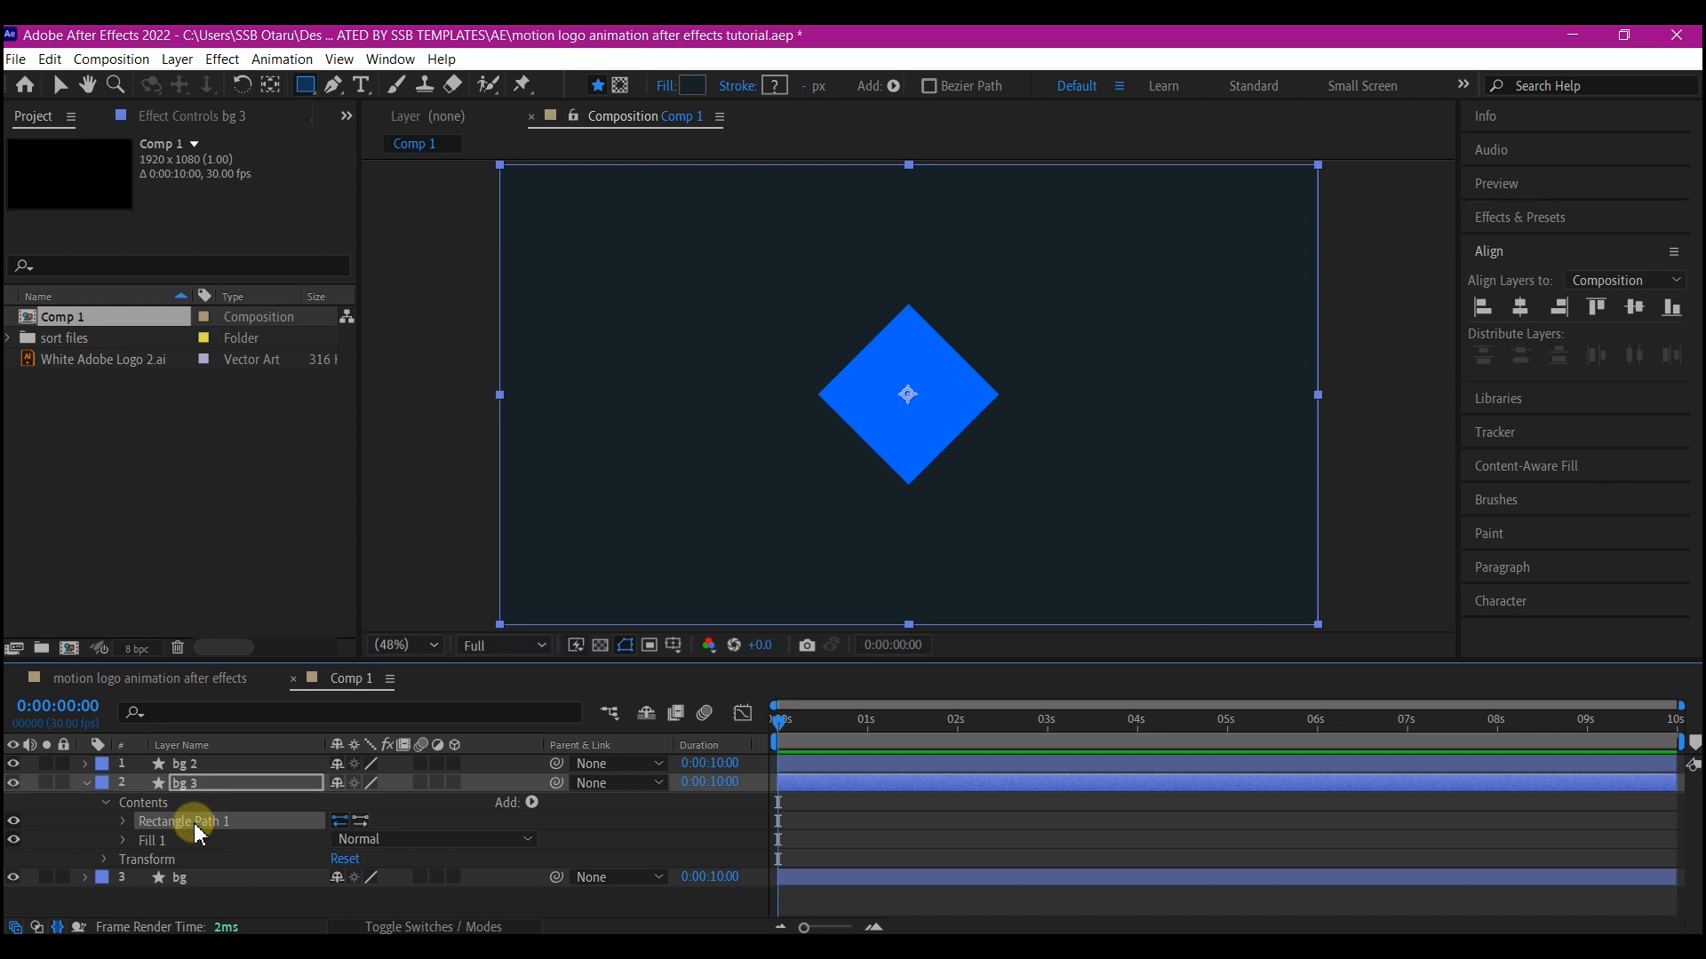
key("Delete")
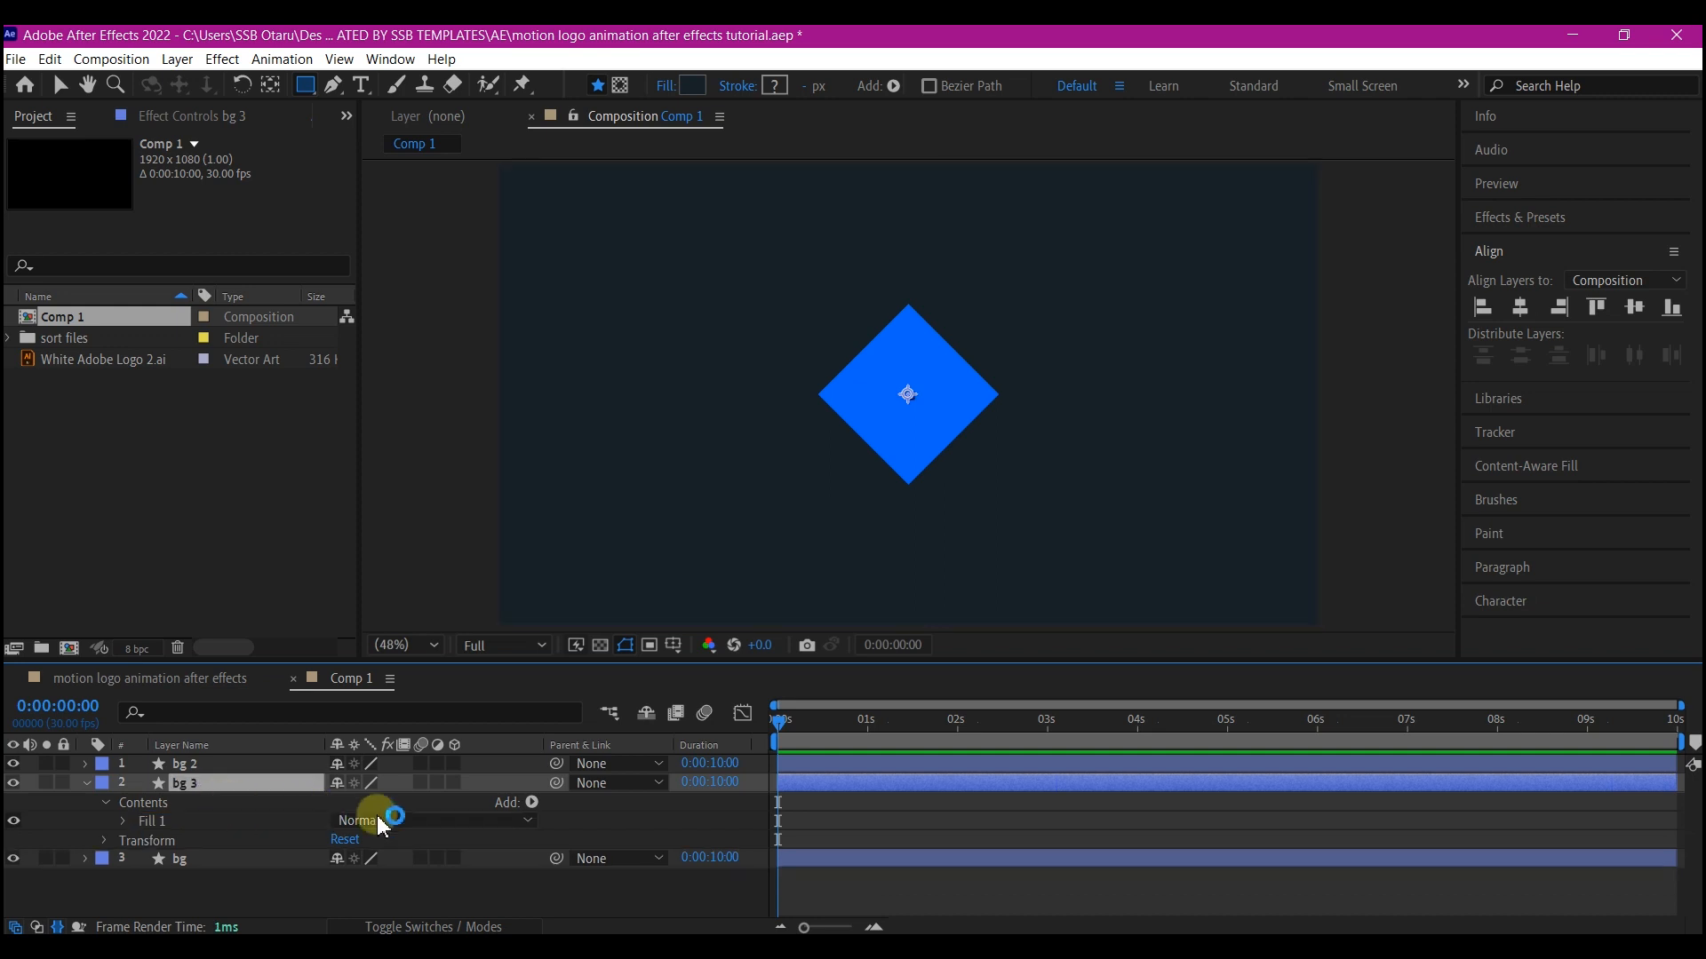
Add an Ellipse path to the bg 3 layer and move it above the Fill
left_click(531, 802)
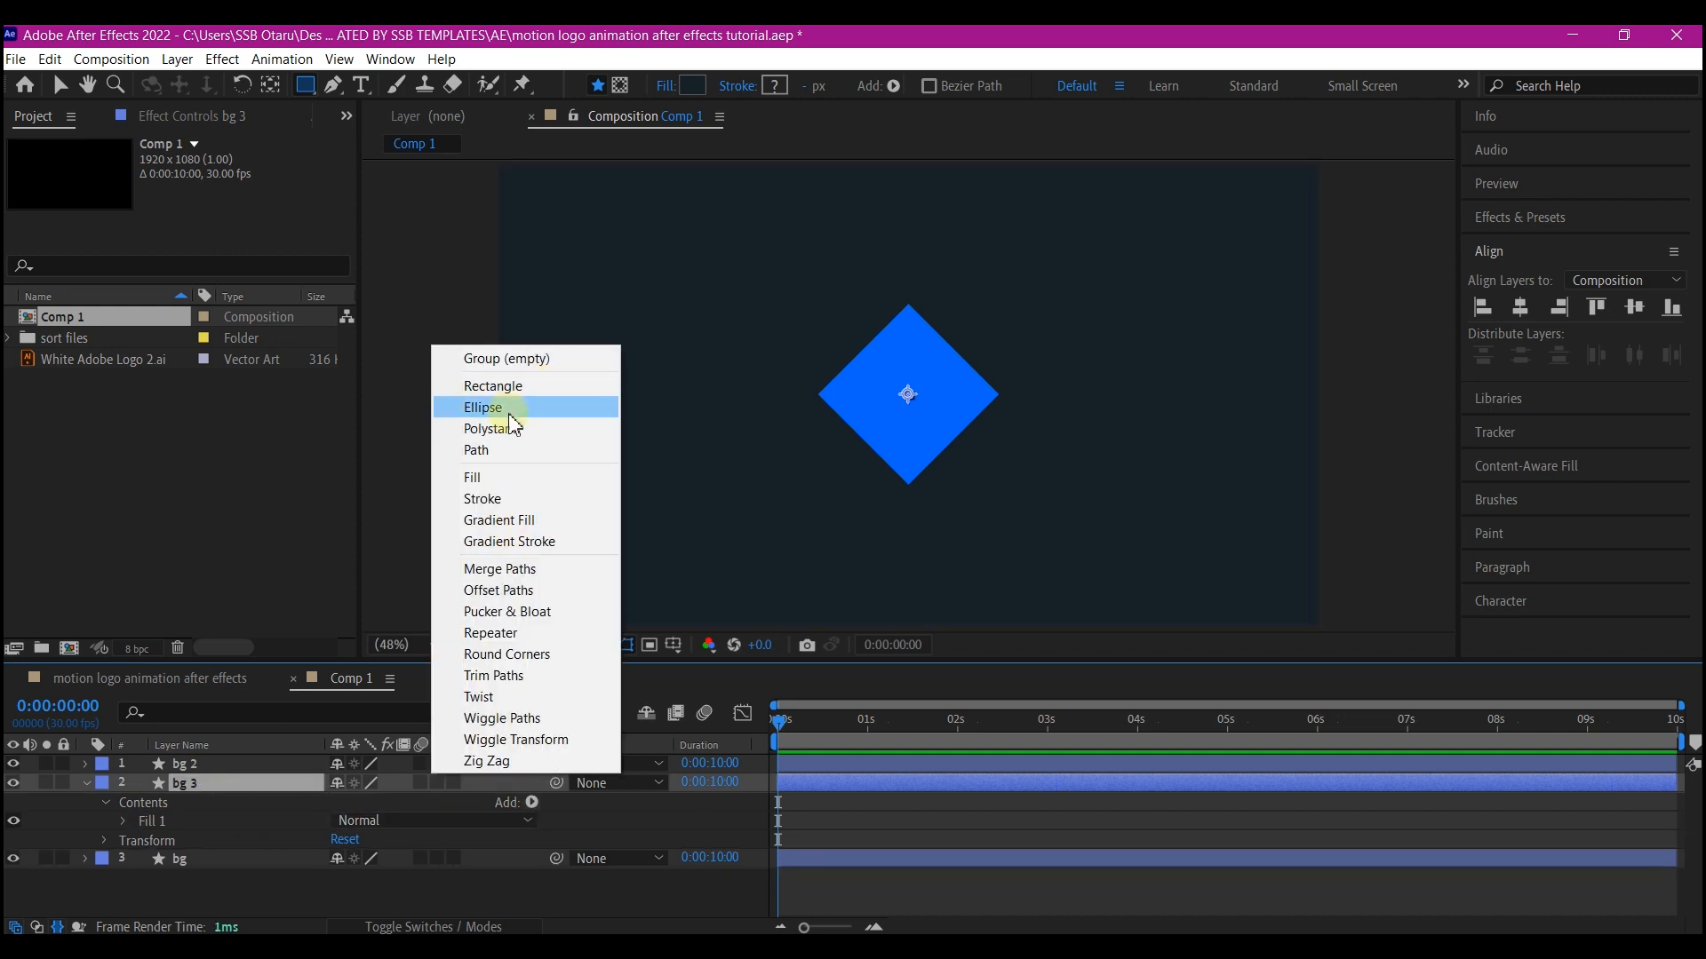
left_click(484, 408)
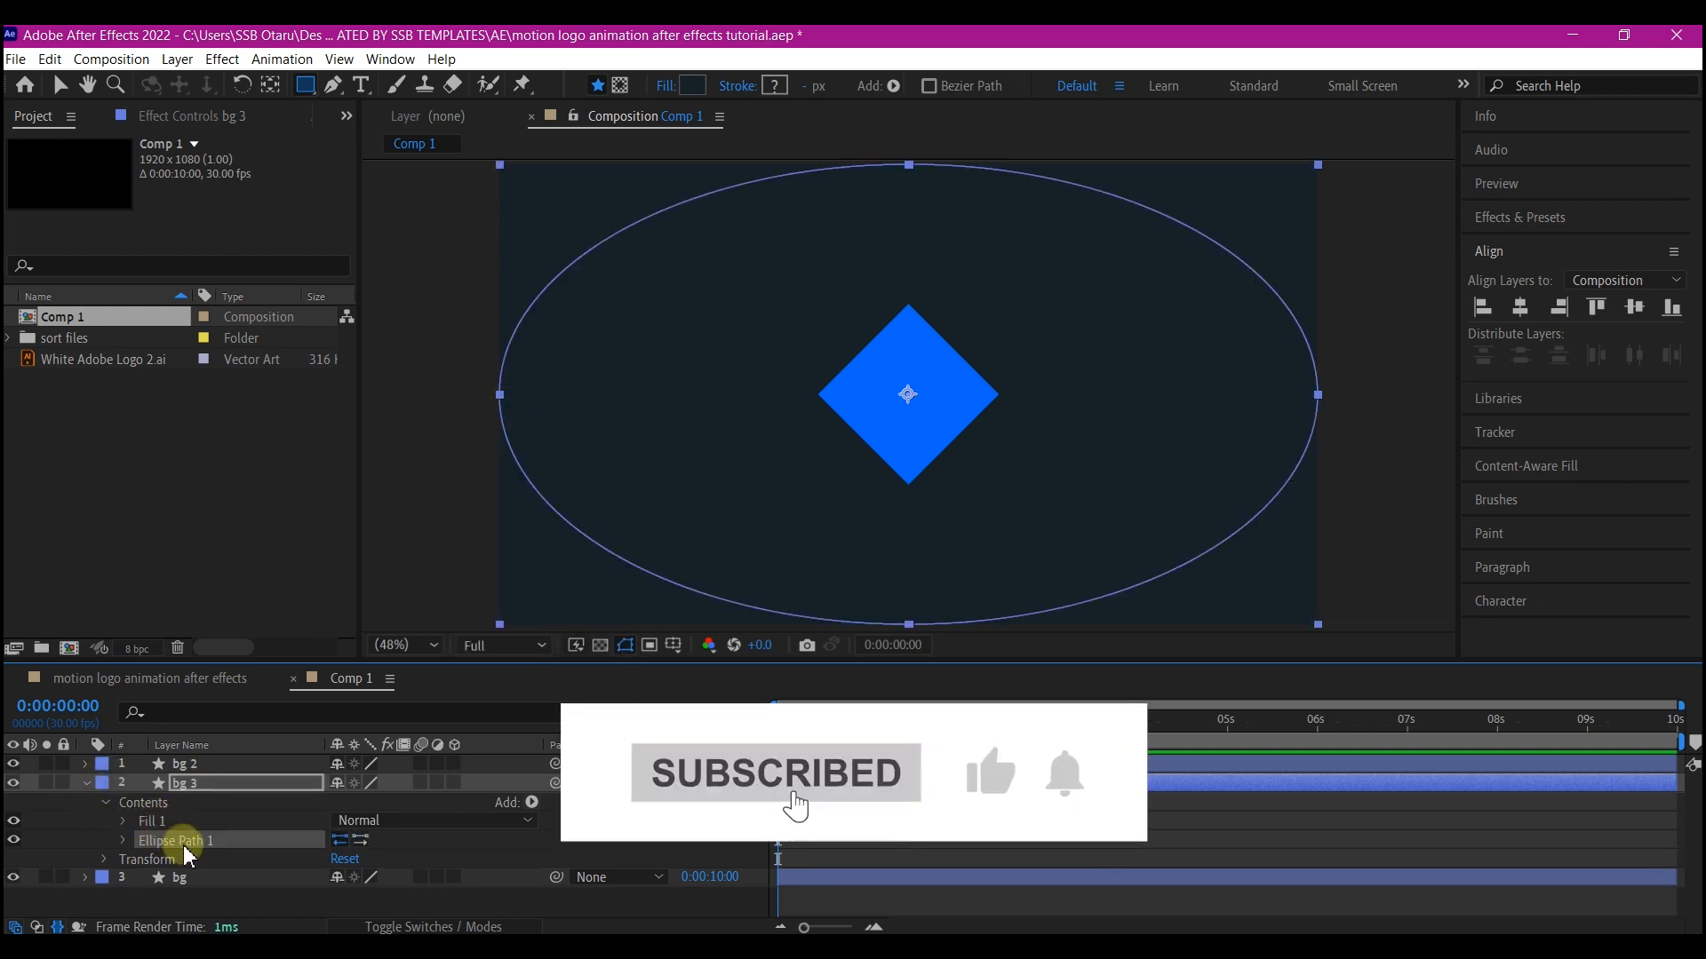
left_click_drag(187, 854, 200, 819)
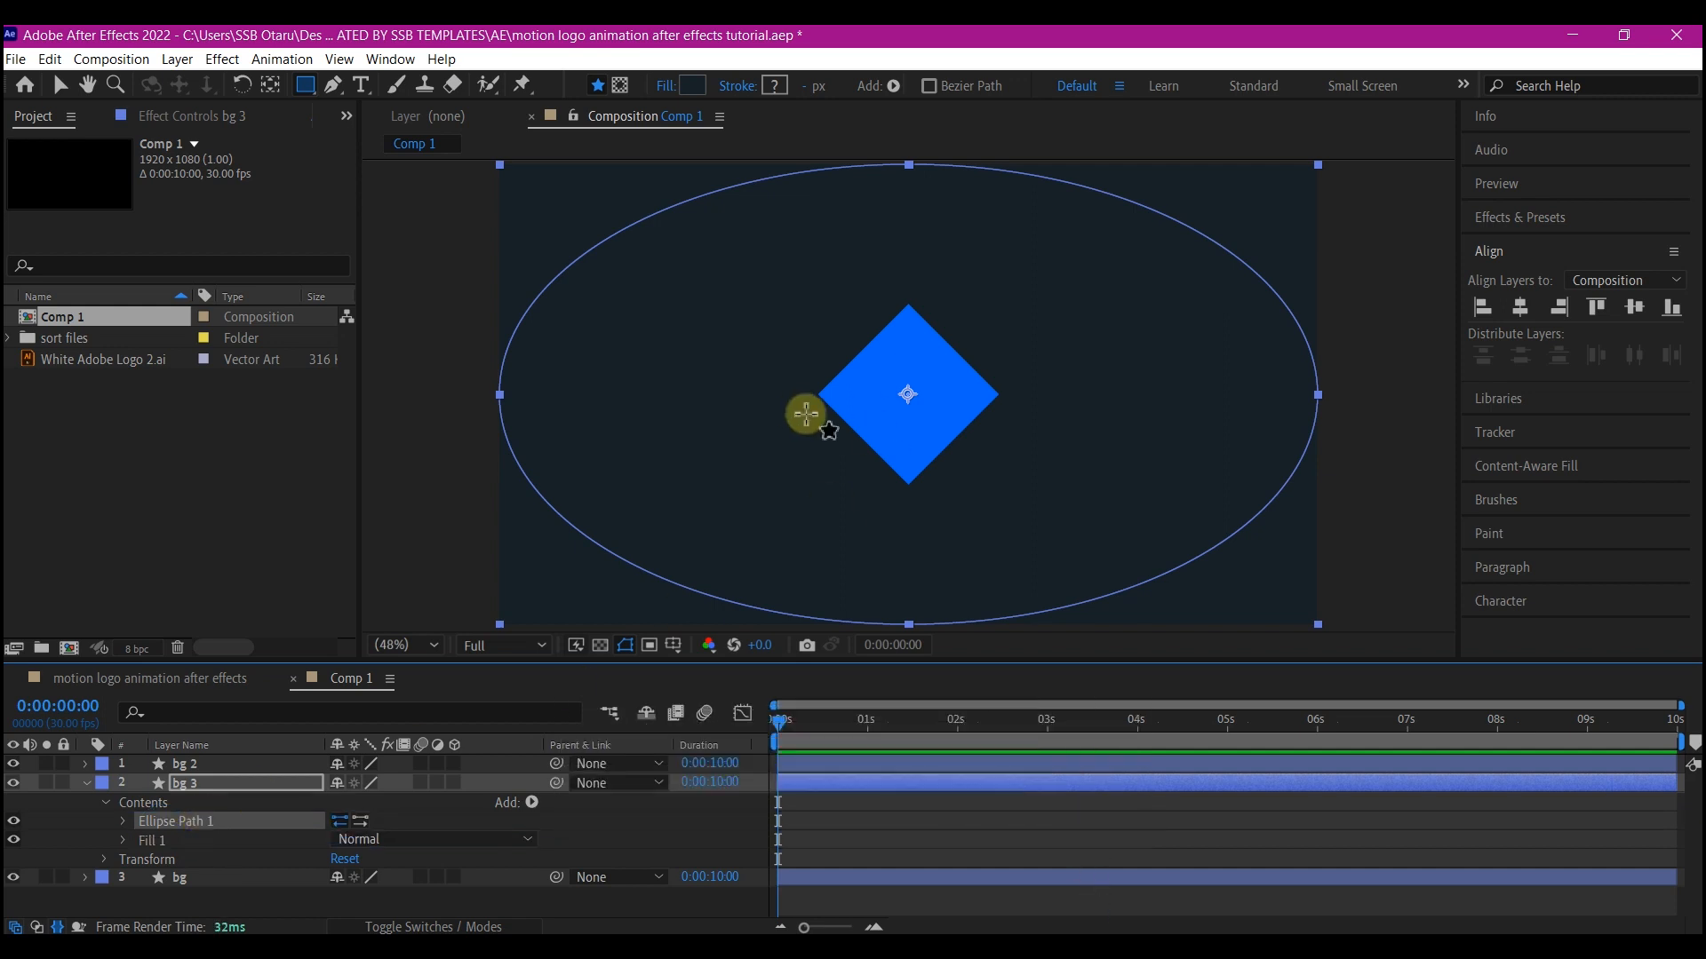
Scale the bg 3 ellipse uniformly to 600, 600% so it becomes a circle
left_click(105, 858)
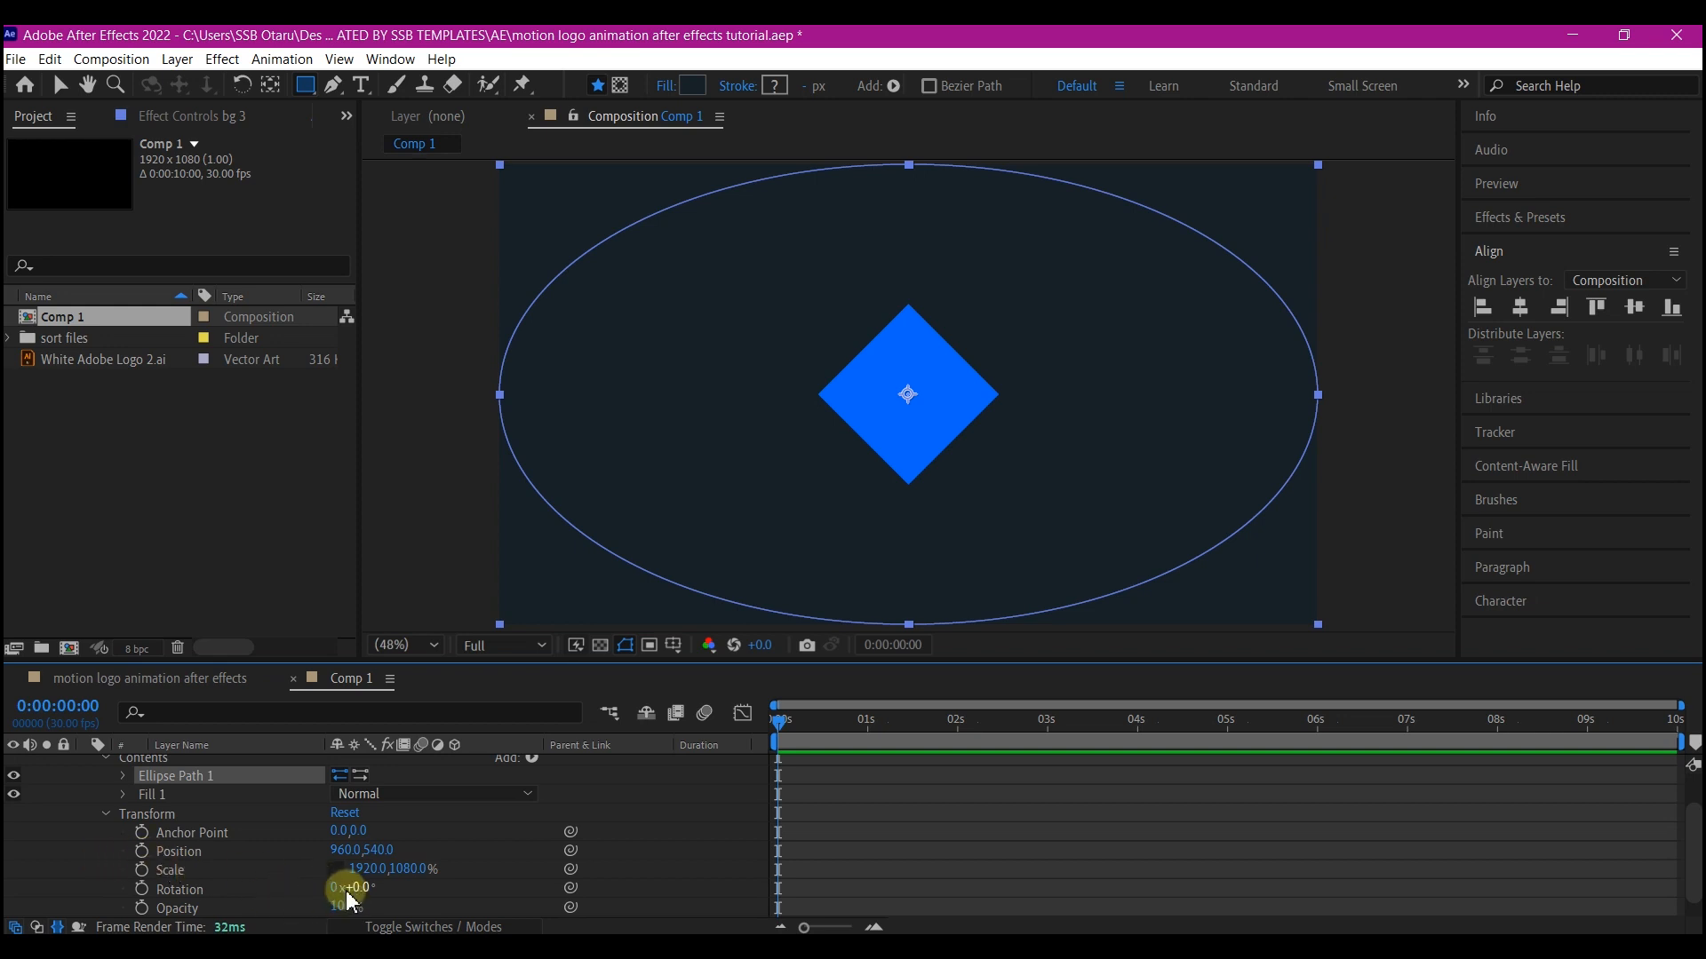
scroll(374, 871, "down", 1)
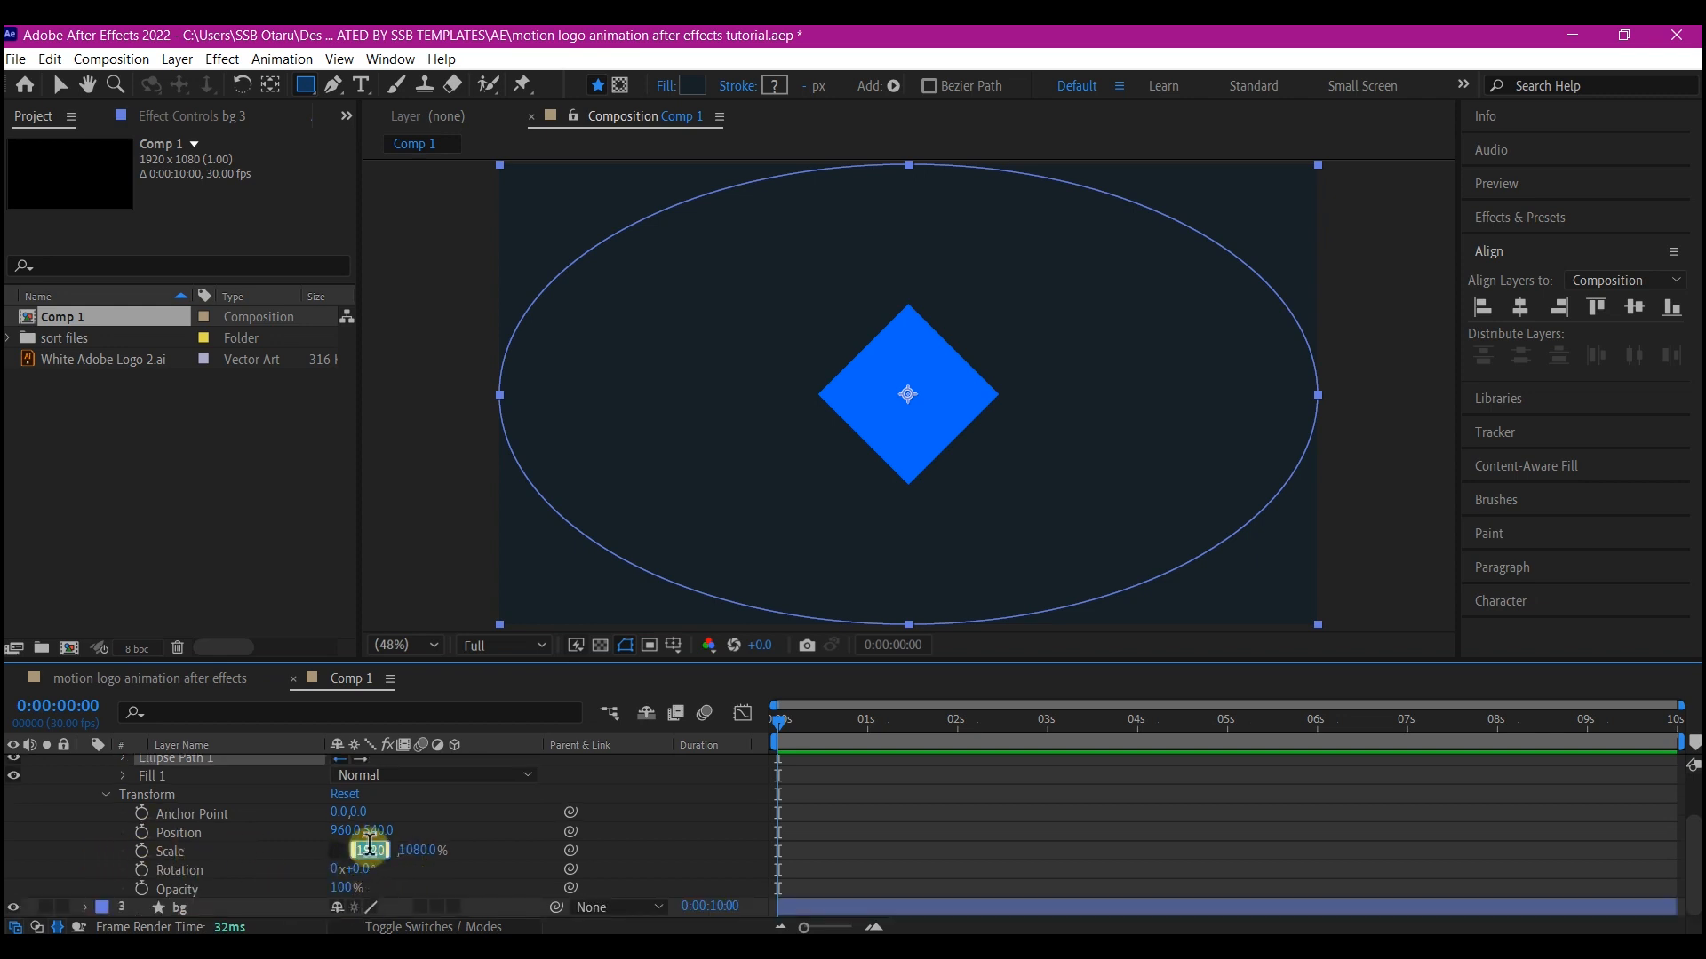
left_click(419, 850)
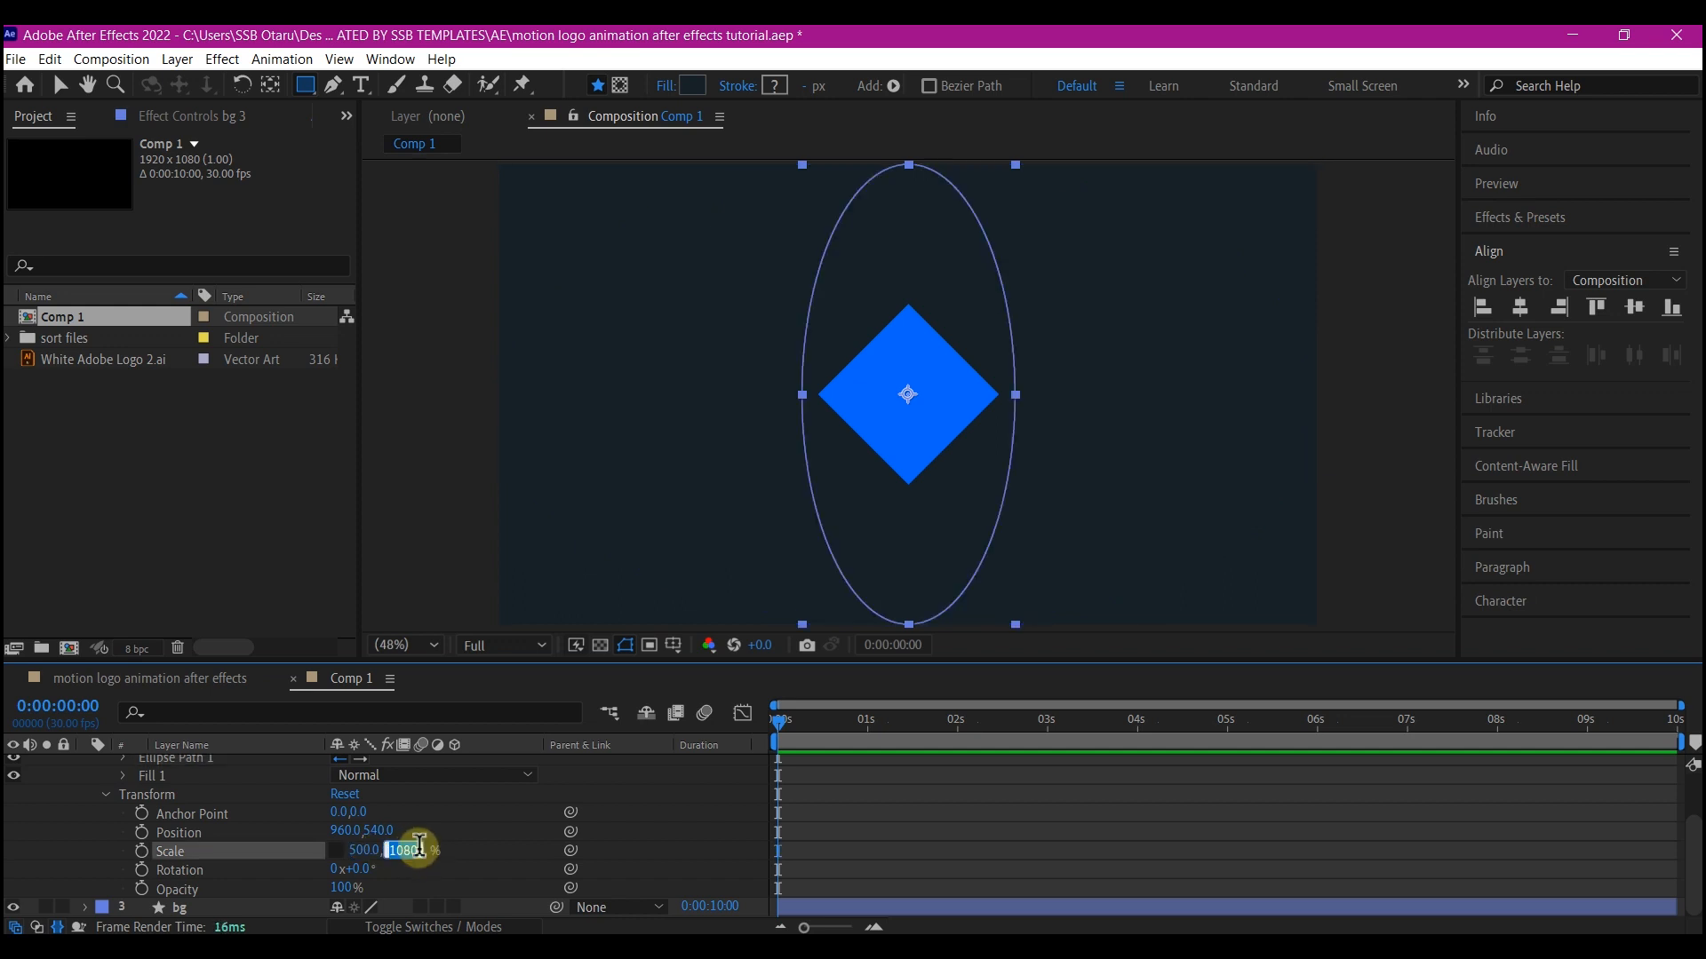
type("500")
key("Return")
left_click_drag(418, 853, 431, 853)
scroll(145, 847, "up", 2)
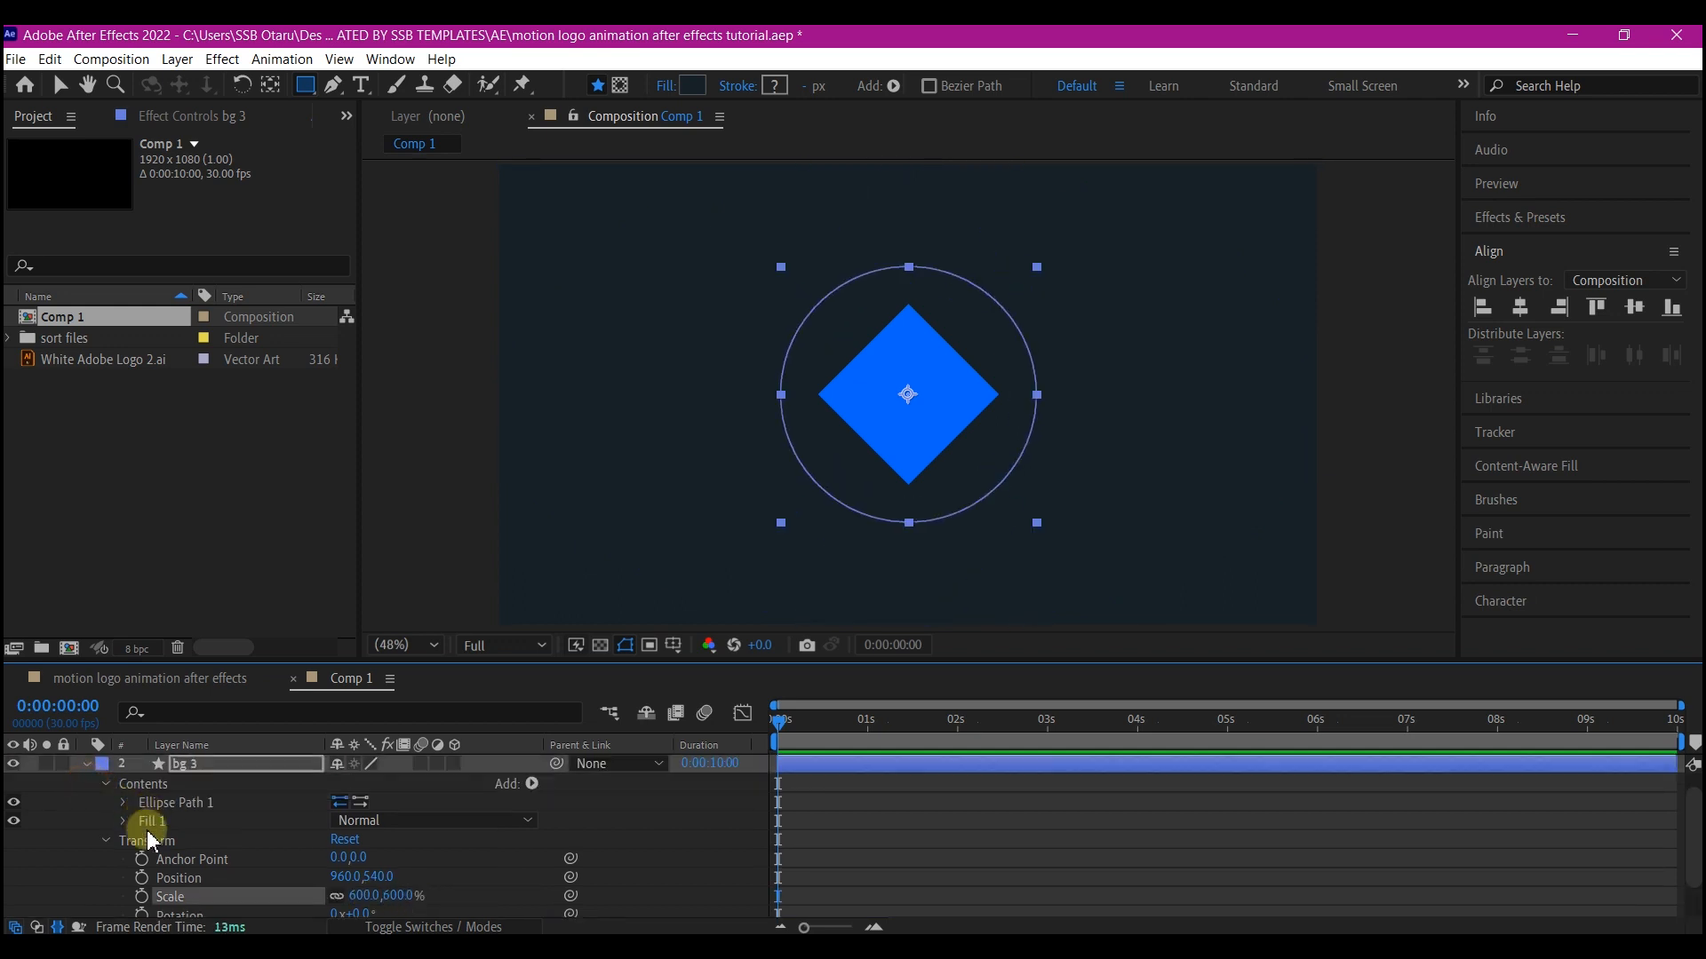
Set the circle's fill color to white
left_click(125, 821)
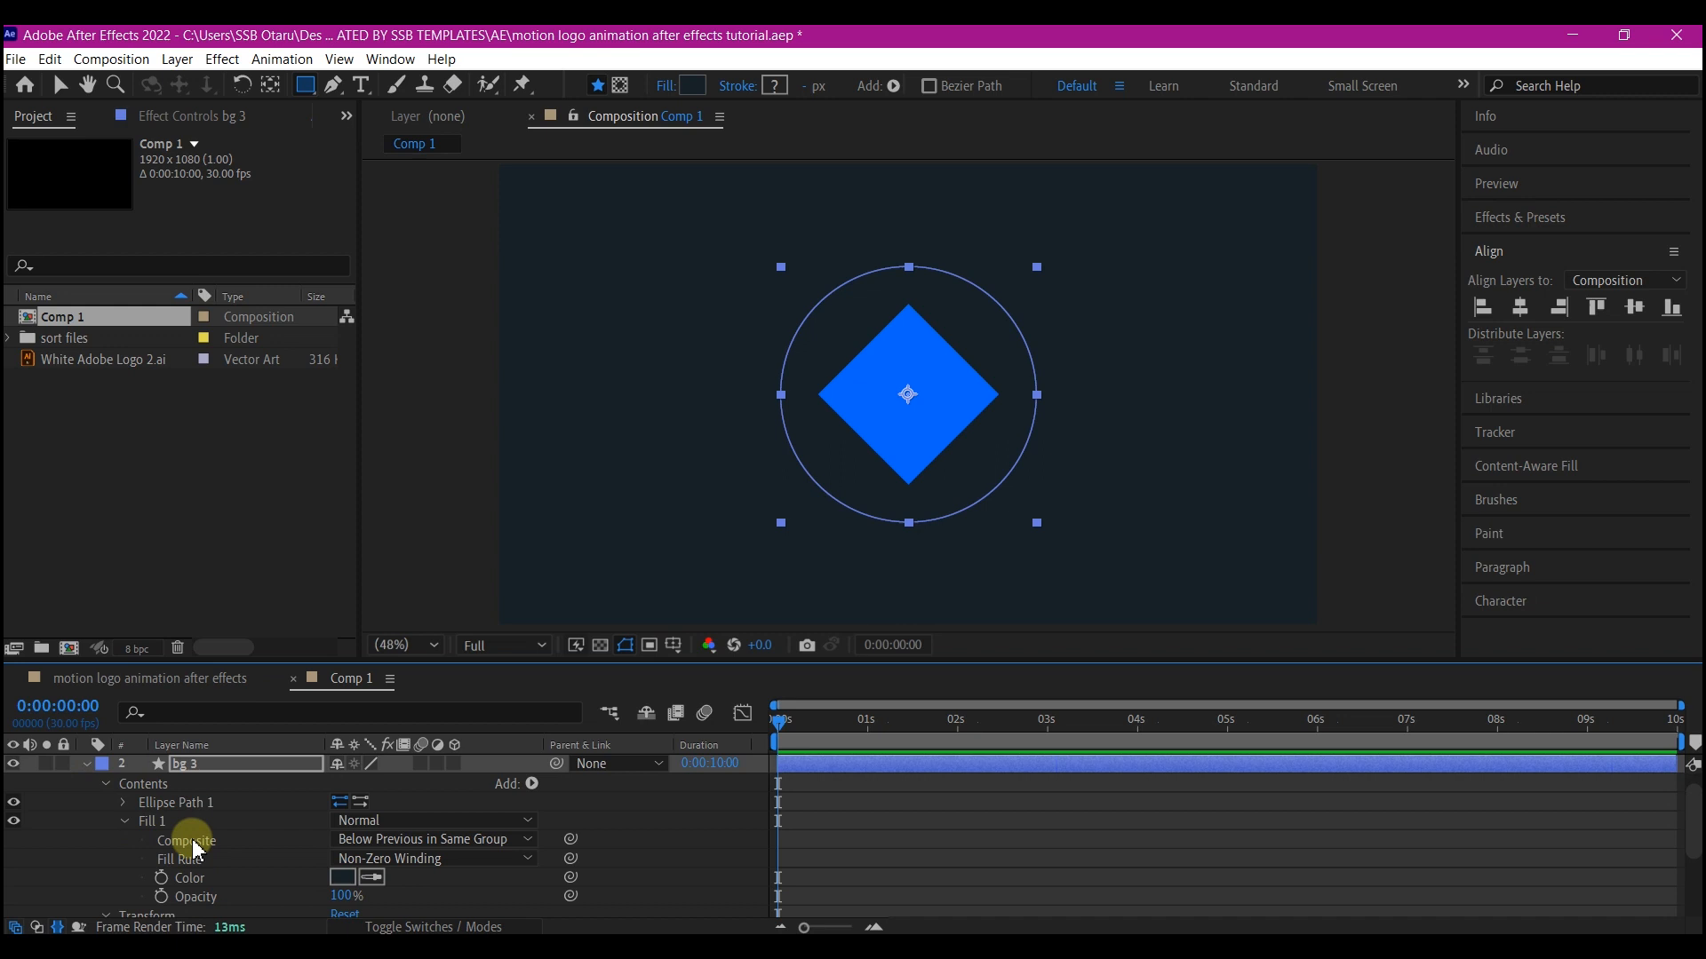
left_click(342, 878)
left_click(1028, 468)
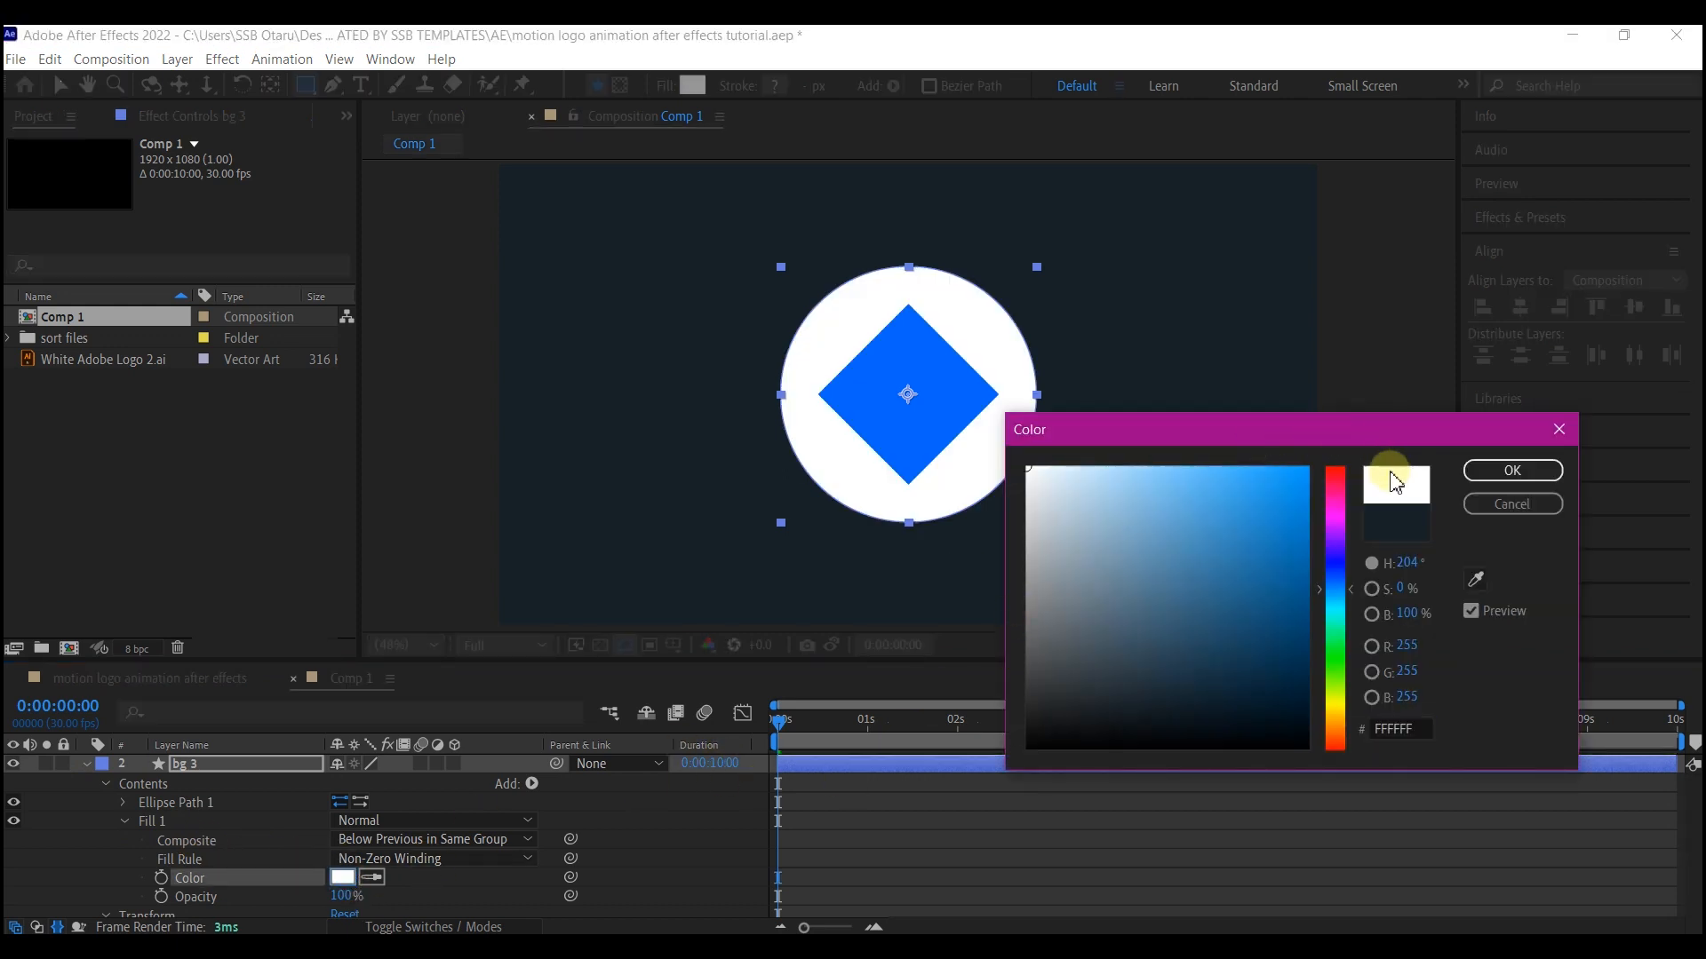
left_click(1512, 470)
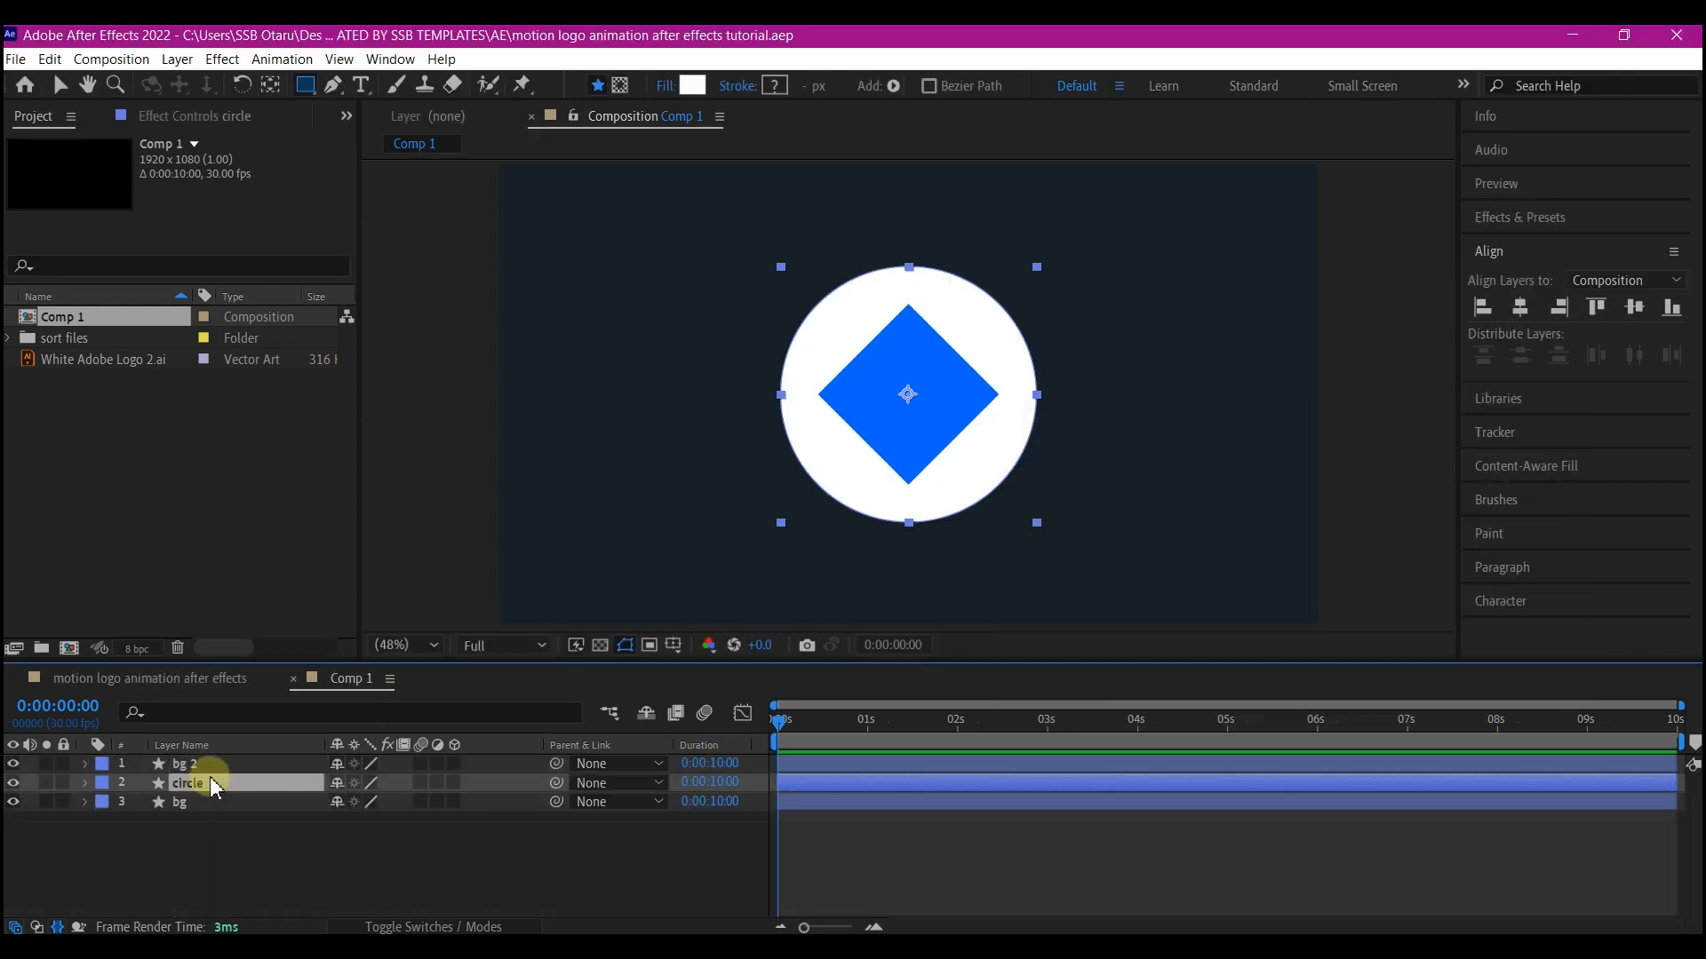
Duplicate the circle layer, move the copy to the top, and set its fill color to dark navy blue
key("ctrl+d")
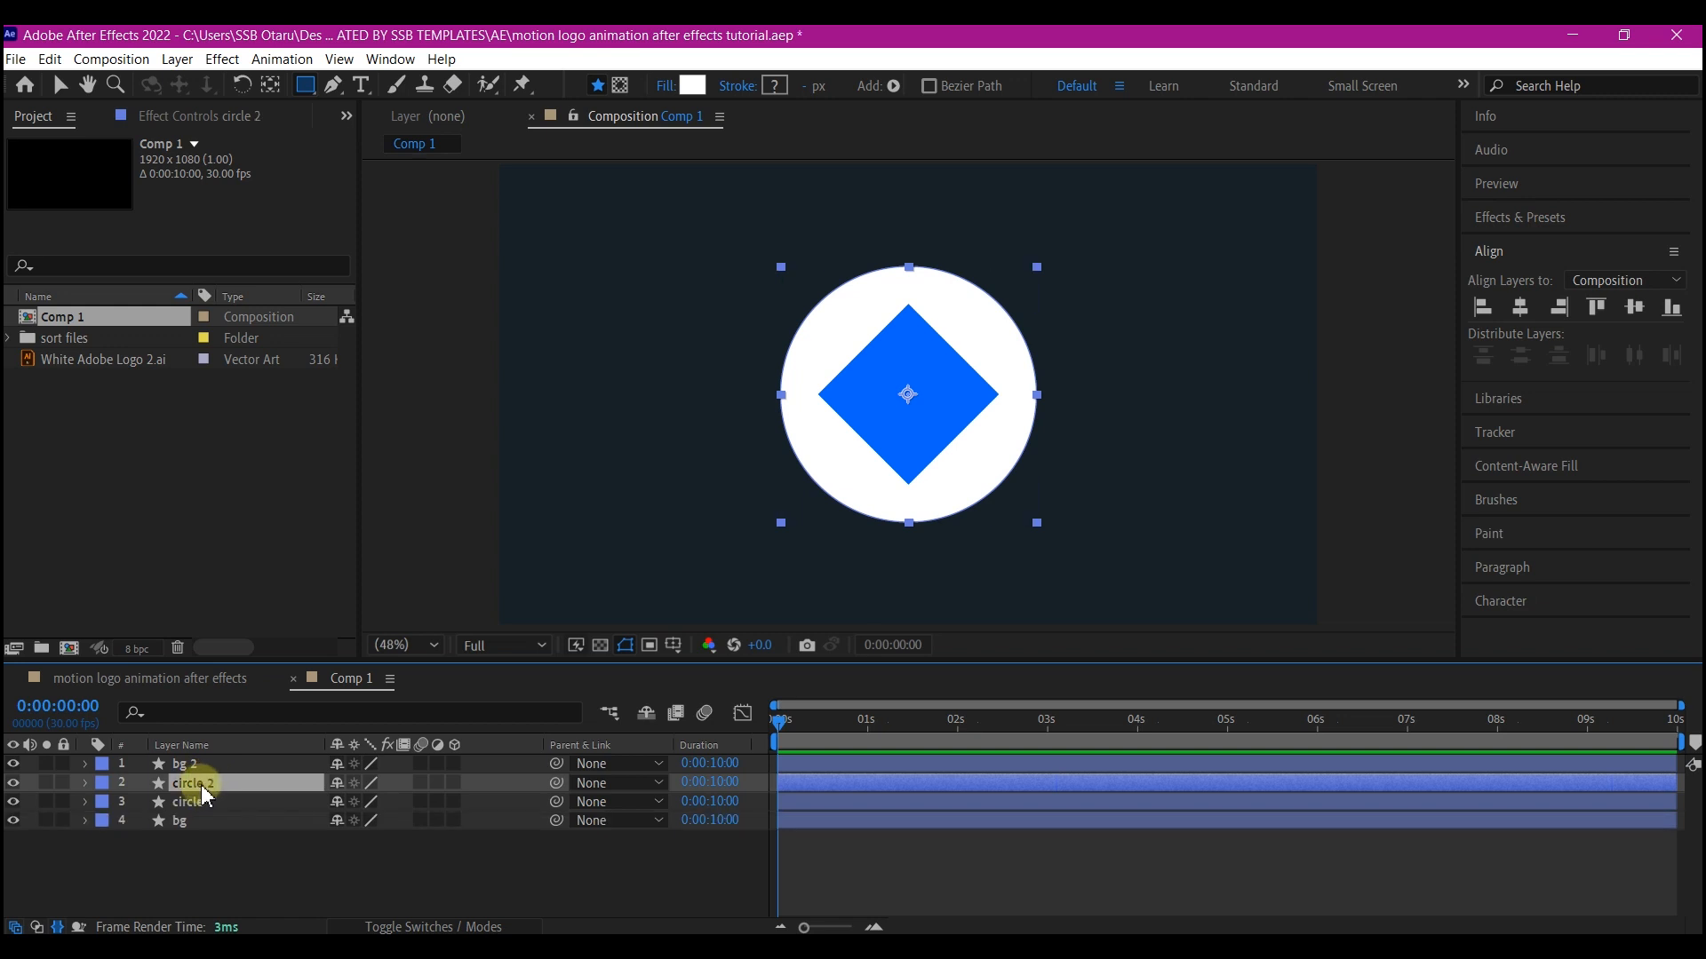
left_click_drag(201, 785, 206, 757)
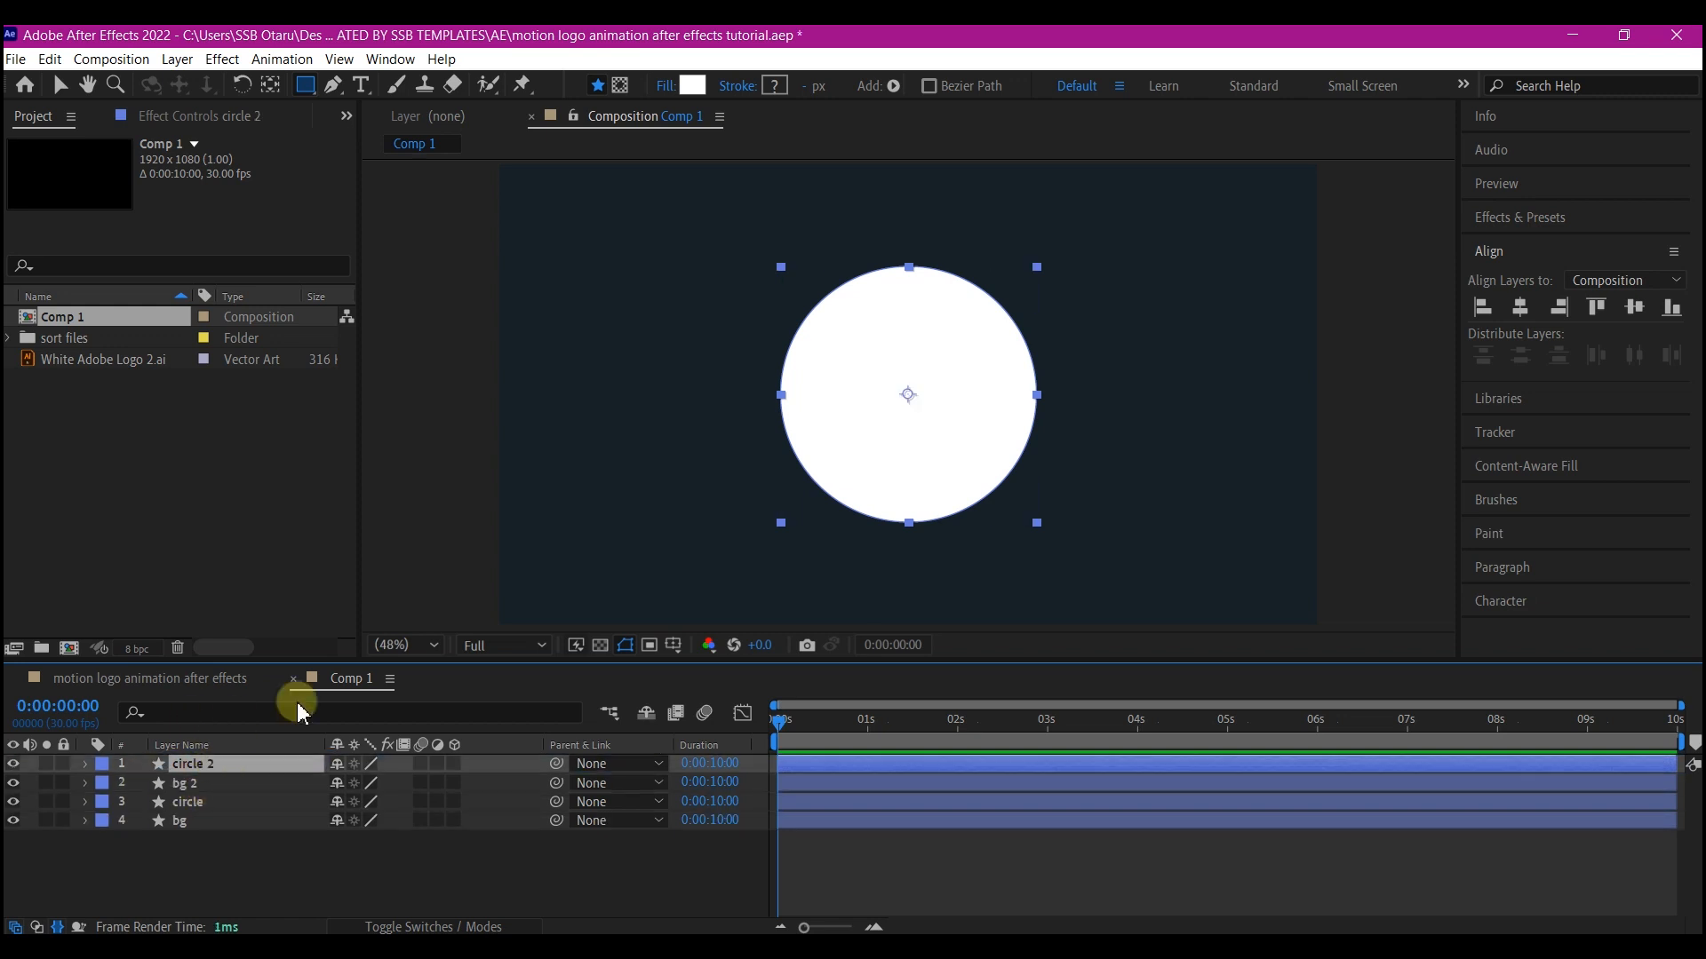
left_click(85, 766)
left_click(106, 783)
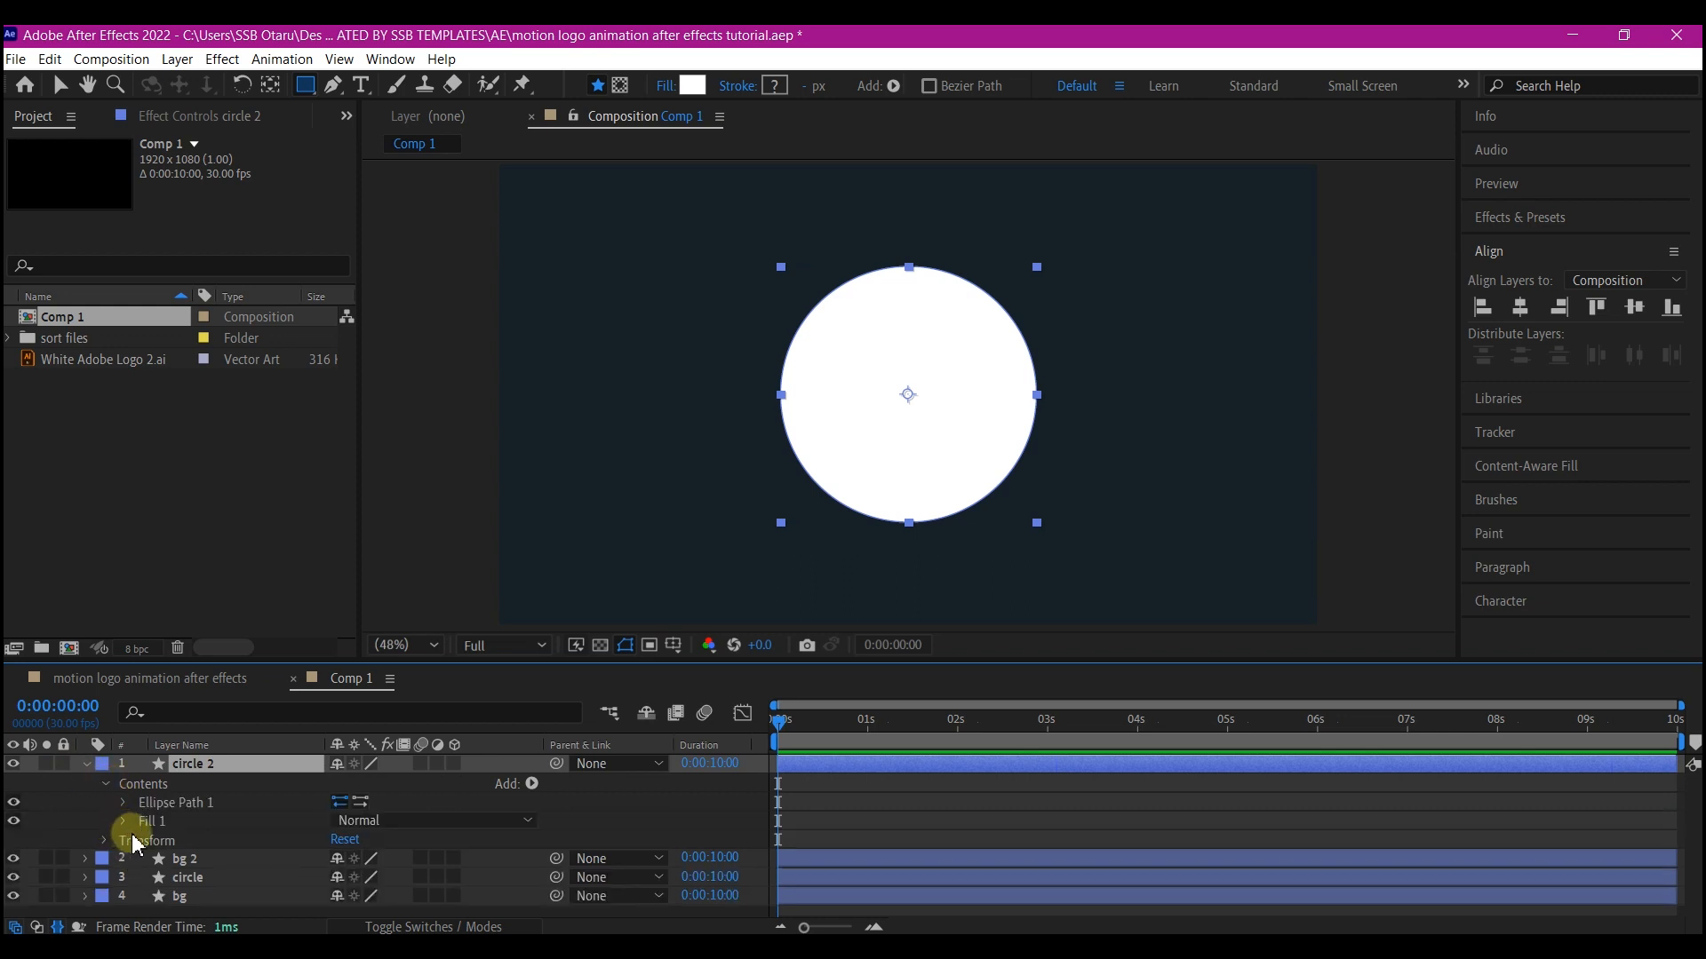
left_click(123, 820)
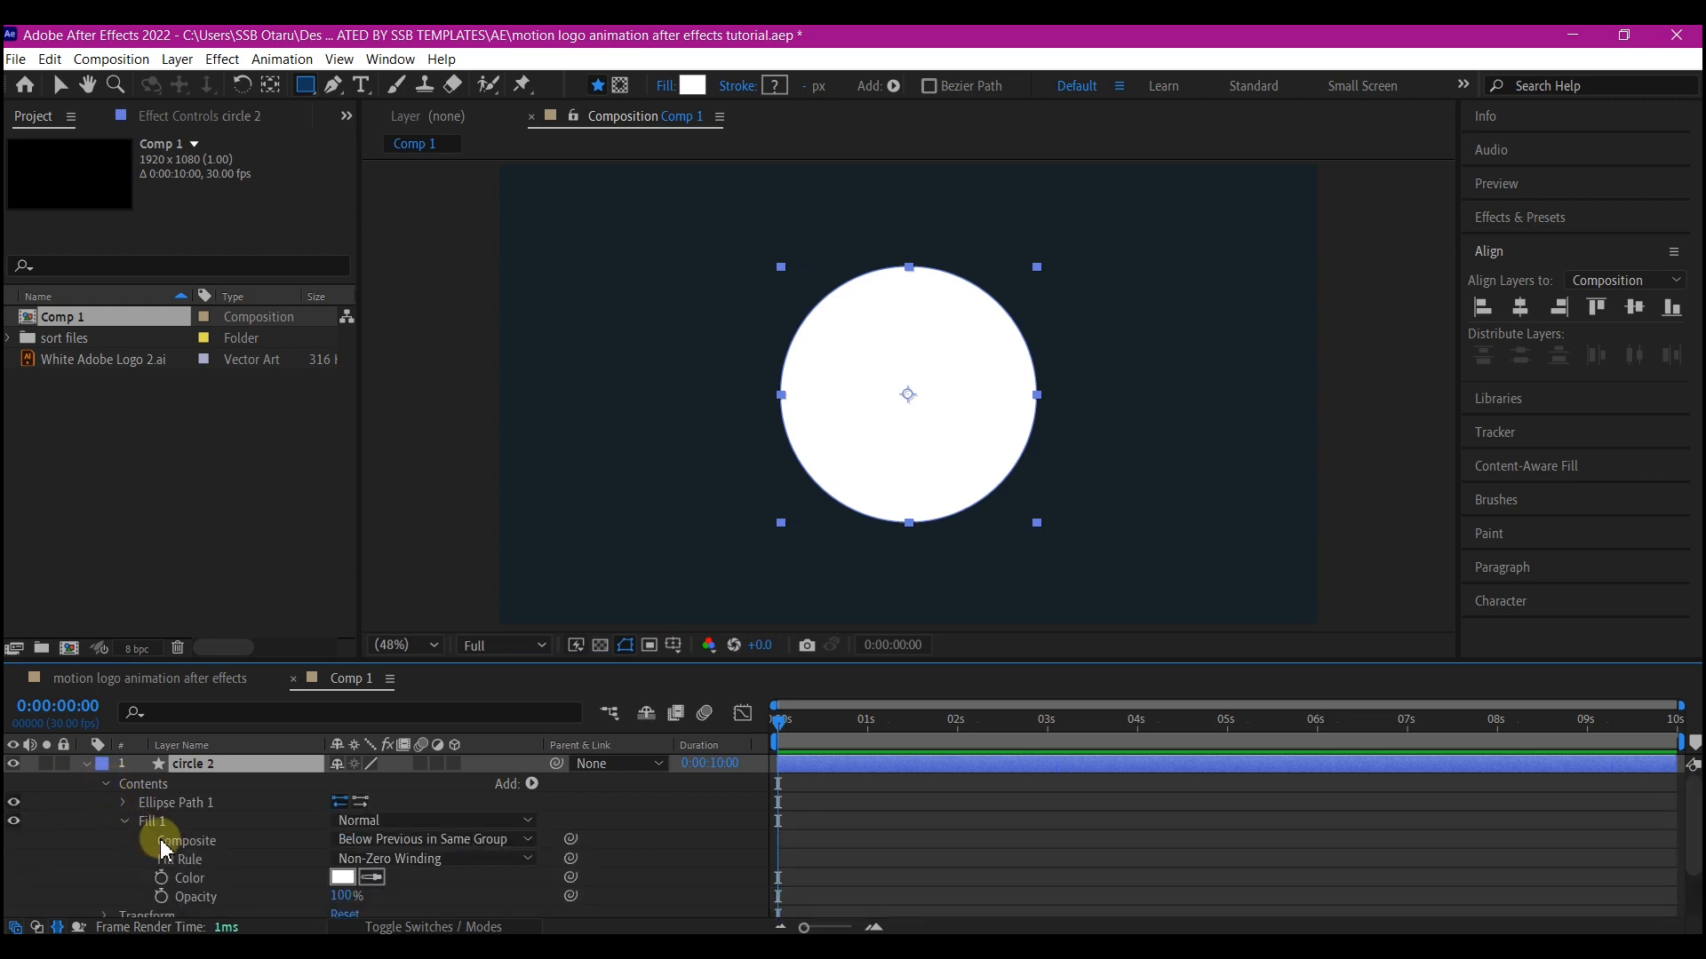
left_click(343, 880)
left_click(1335, 577)
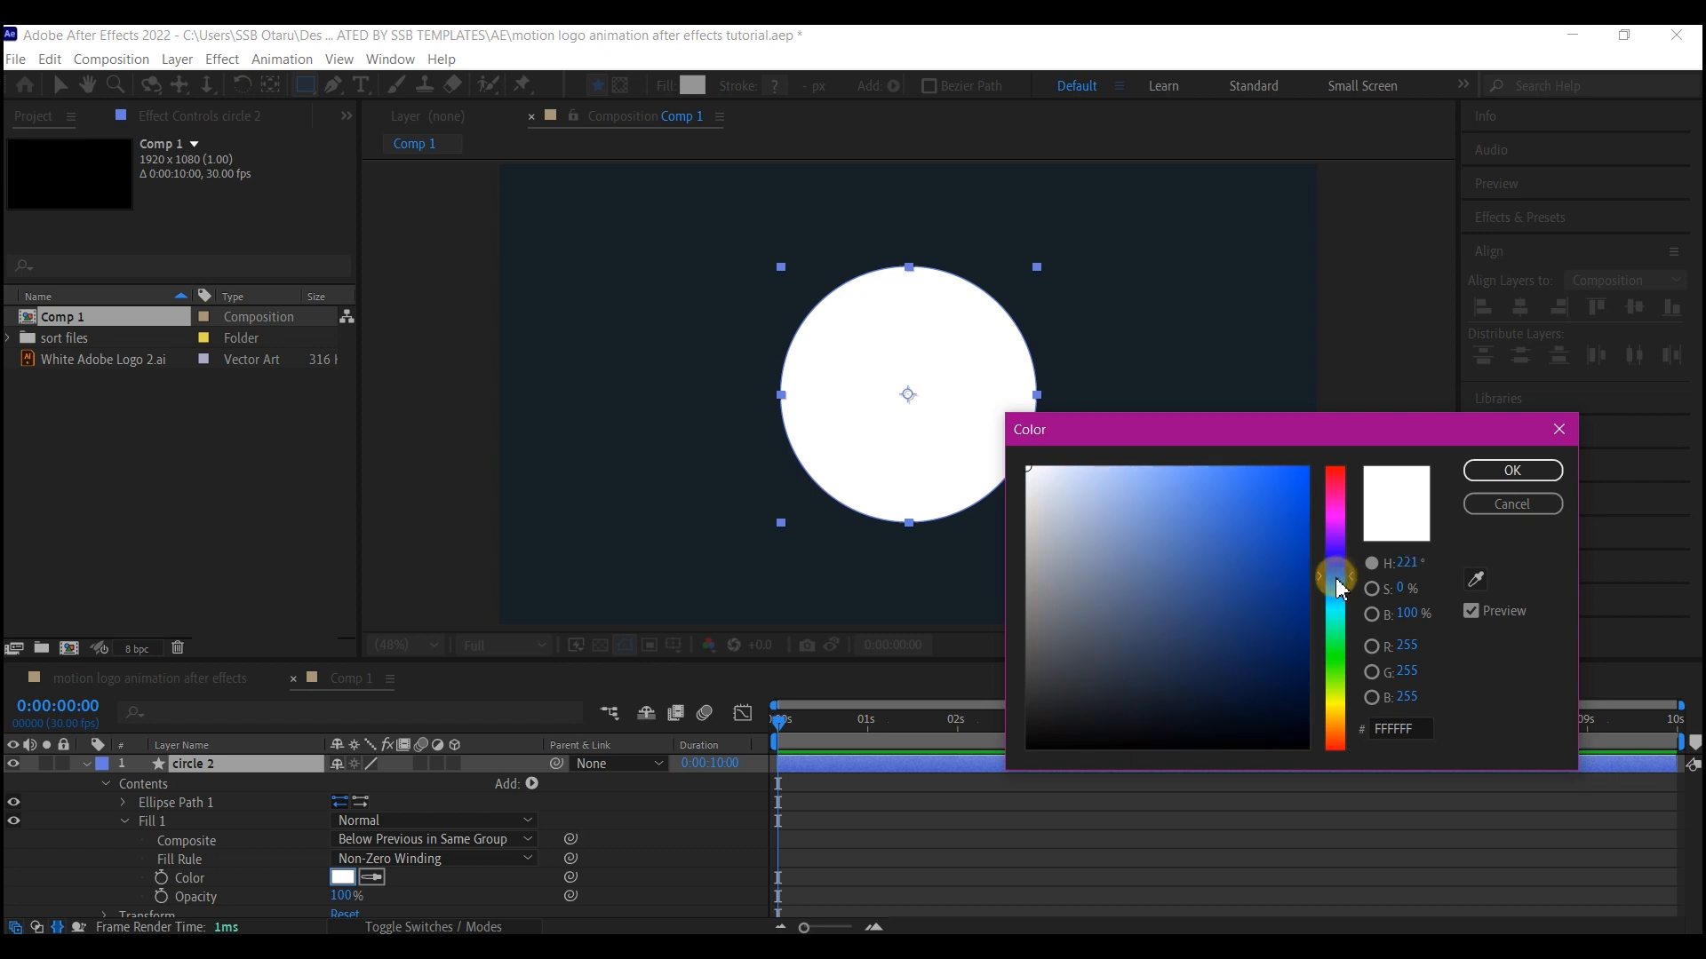
left_click(1284, 617)
left_click(1512, 471)
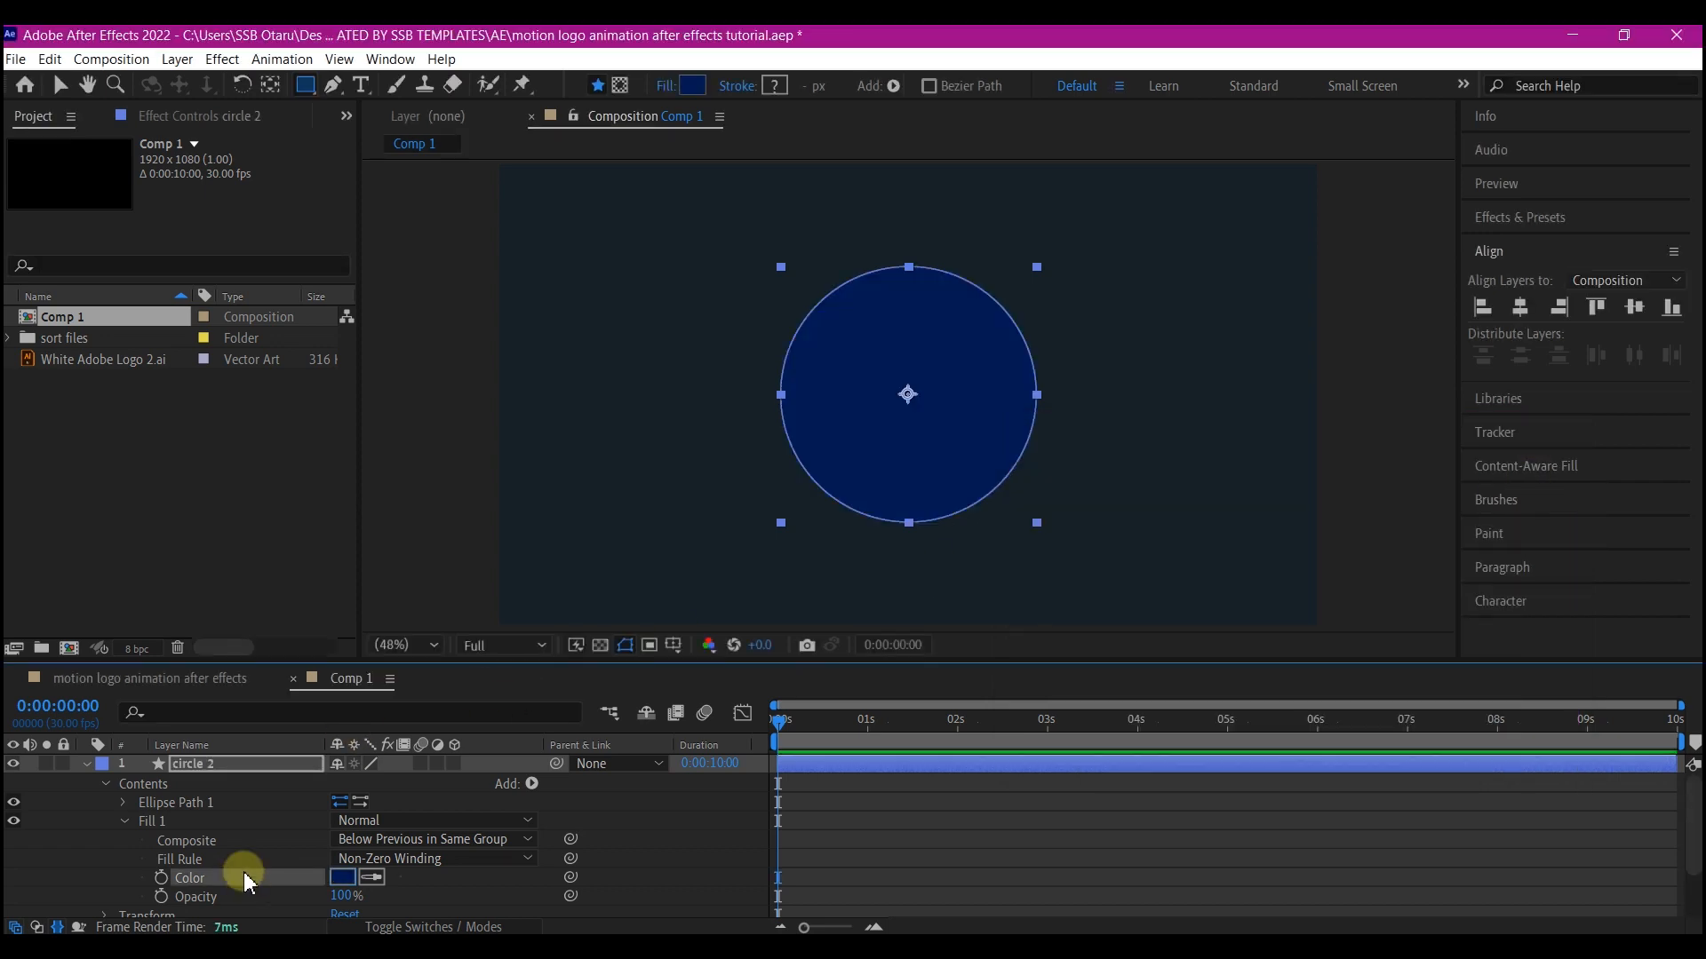
Set the circle 2 layer's scale to 100%
scroll(222, 868, "down", 3)
left_click(102, 861)
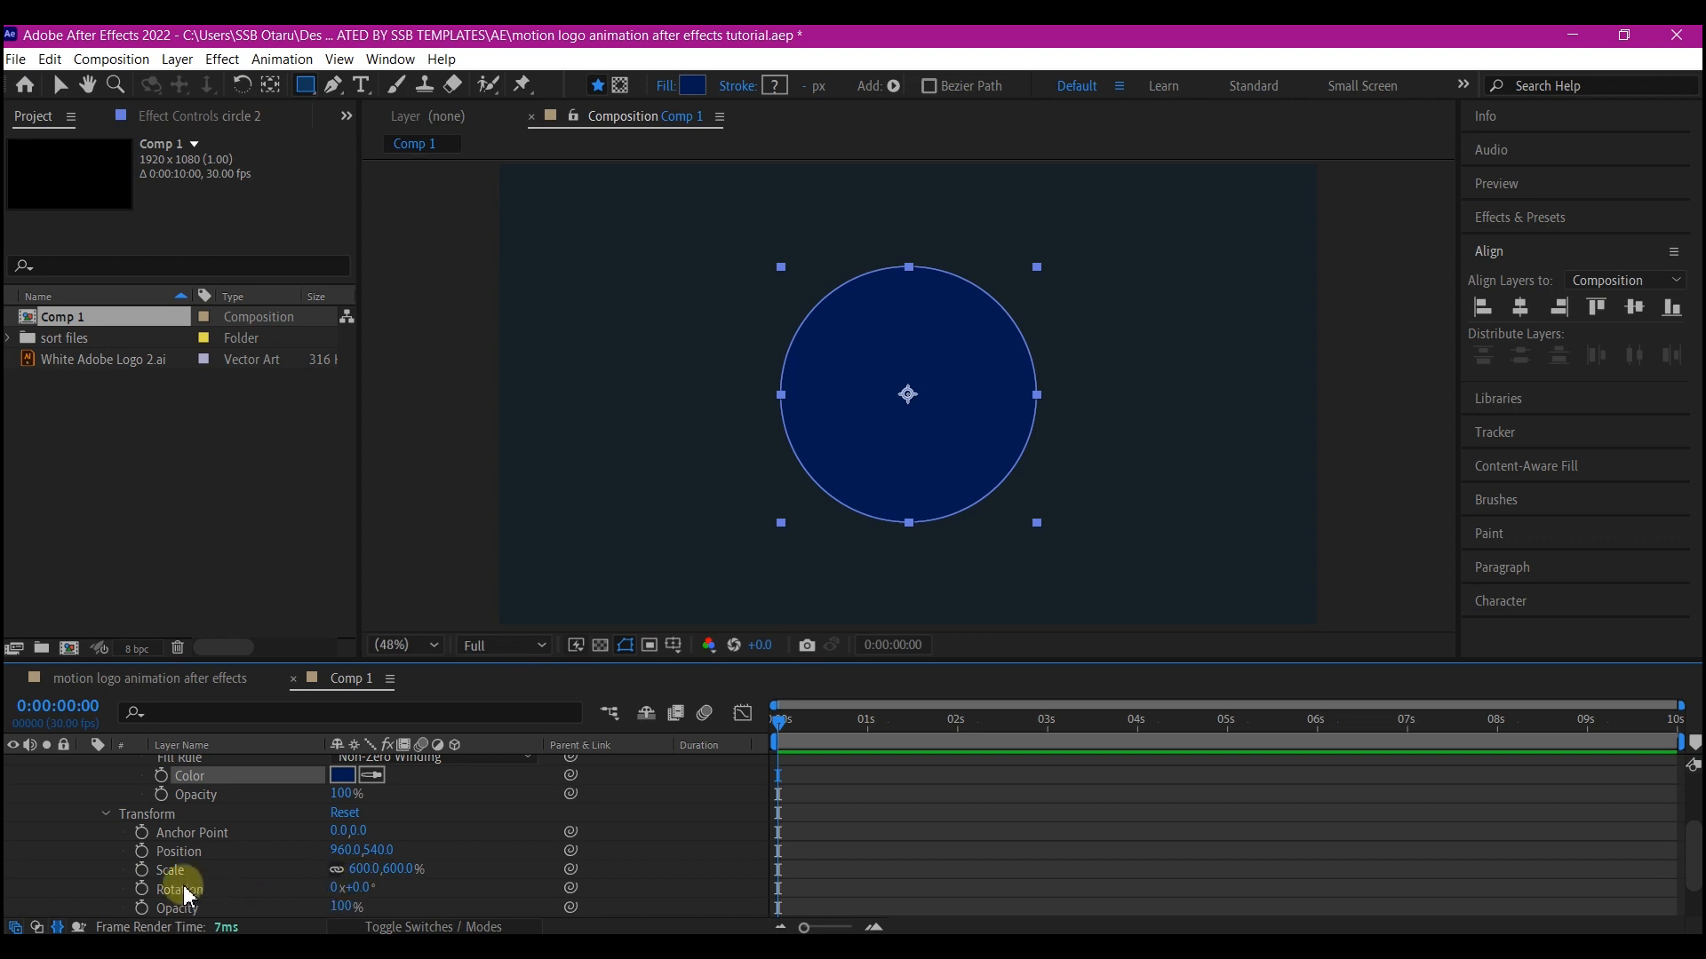
left_click(357, 875)
type("10")
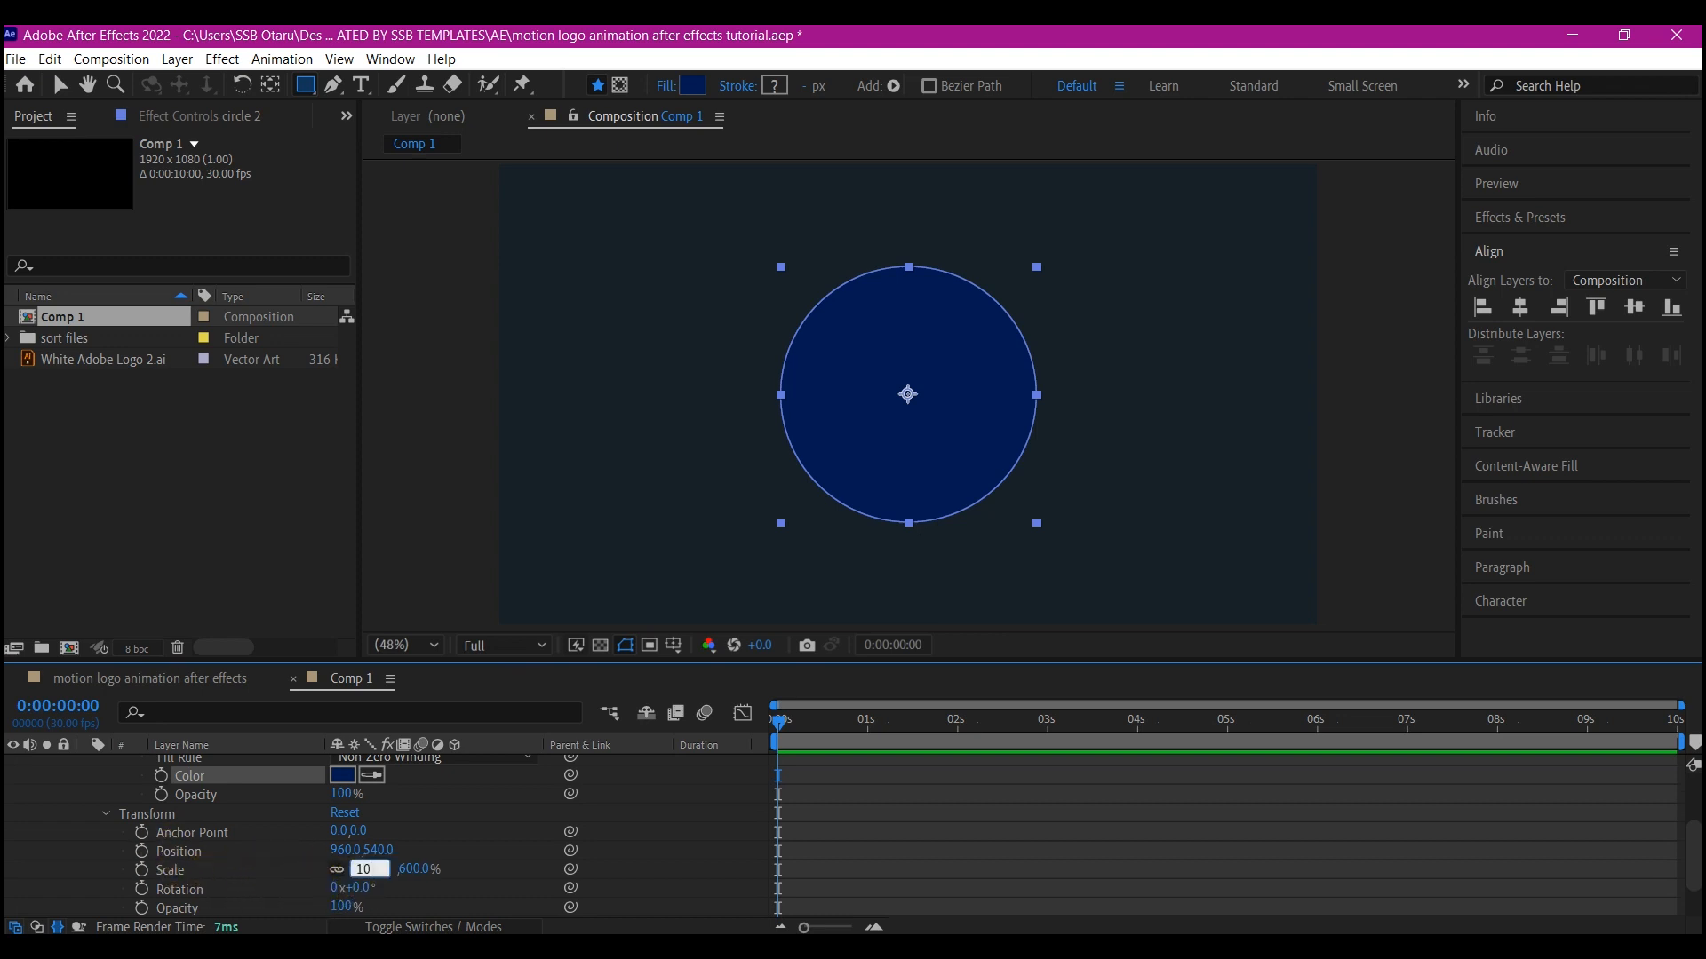
type("0")
key("Return")
scroll(102, 776, "up", 3)
left_click(86, 764)
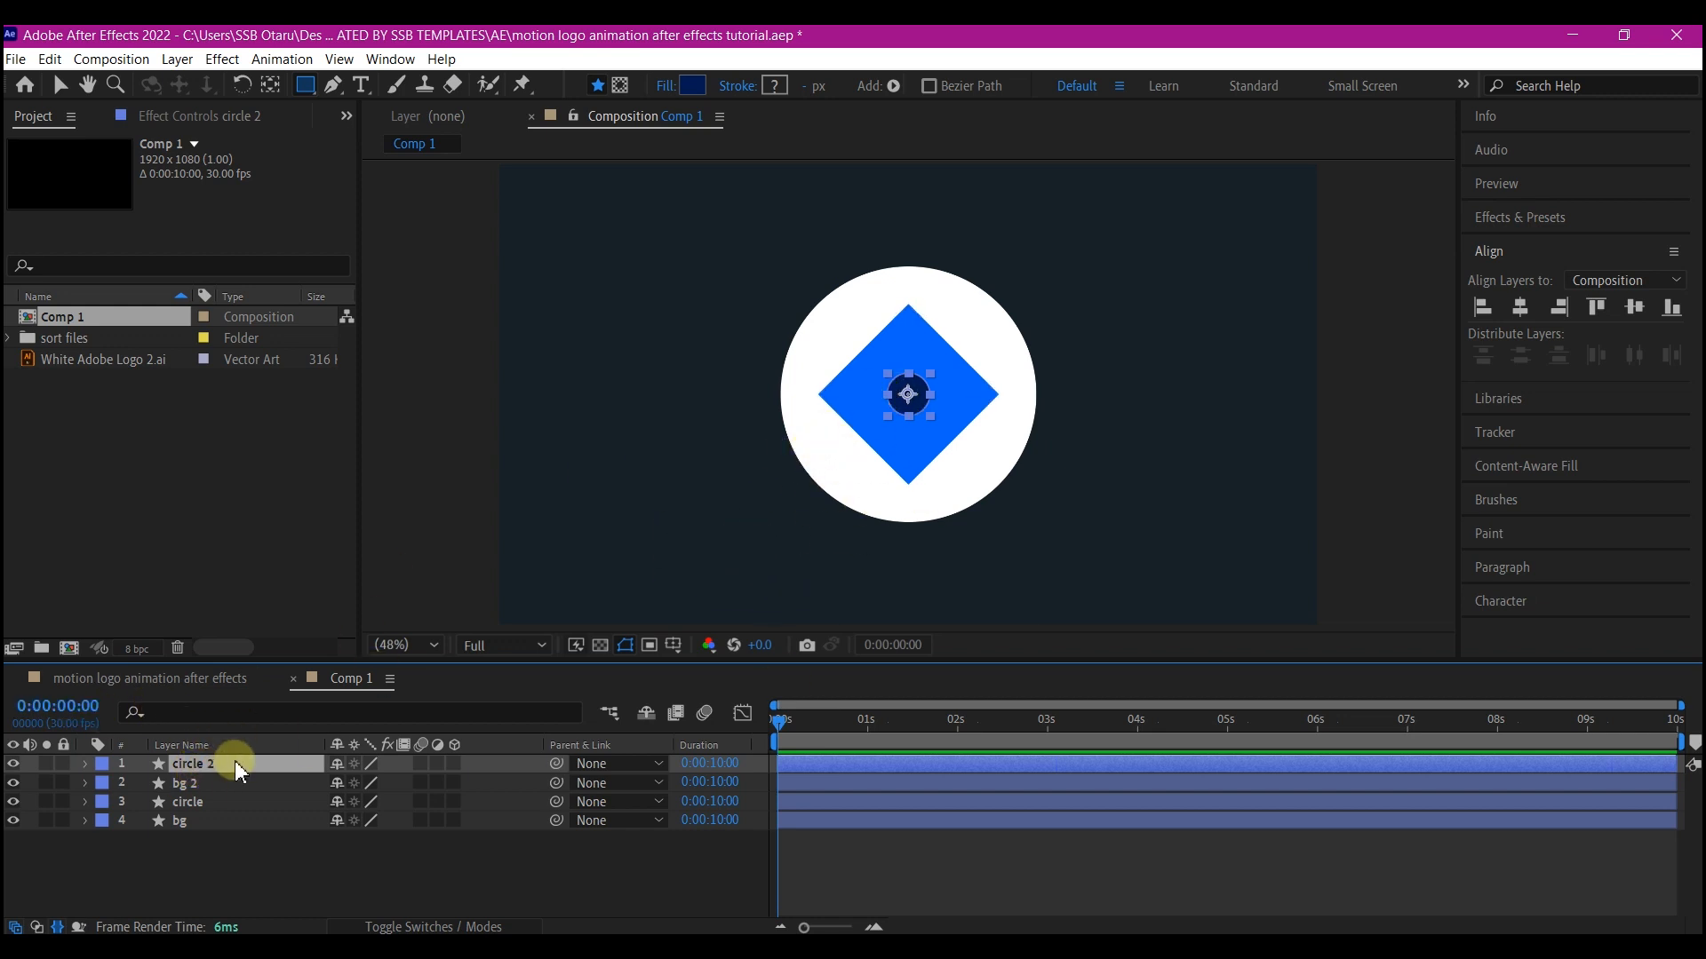
Duplicate circle 2 and scale the new circle 3 layer to 50%
key("ctrl+d")
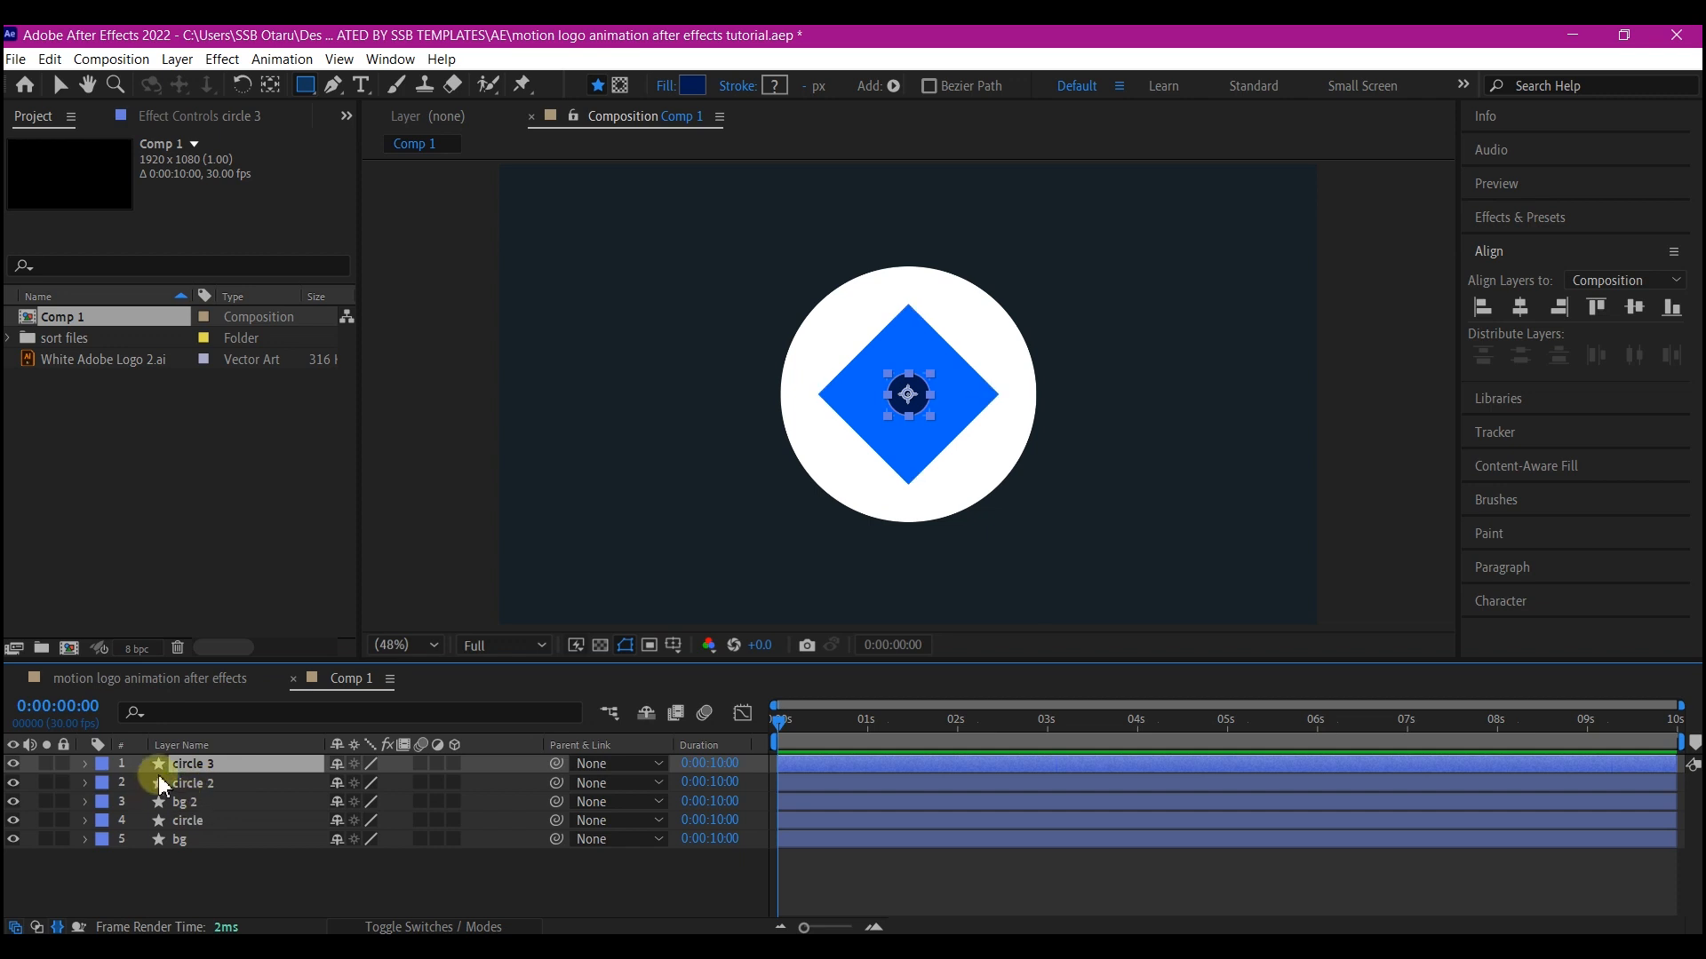
left_click(87, 764)
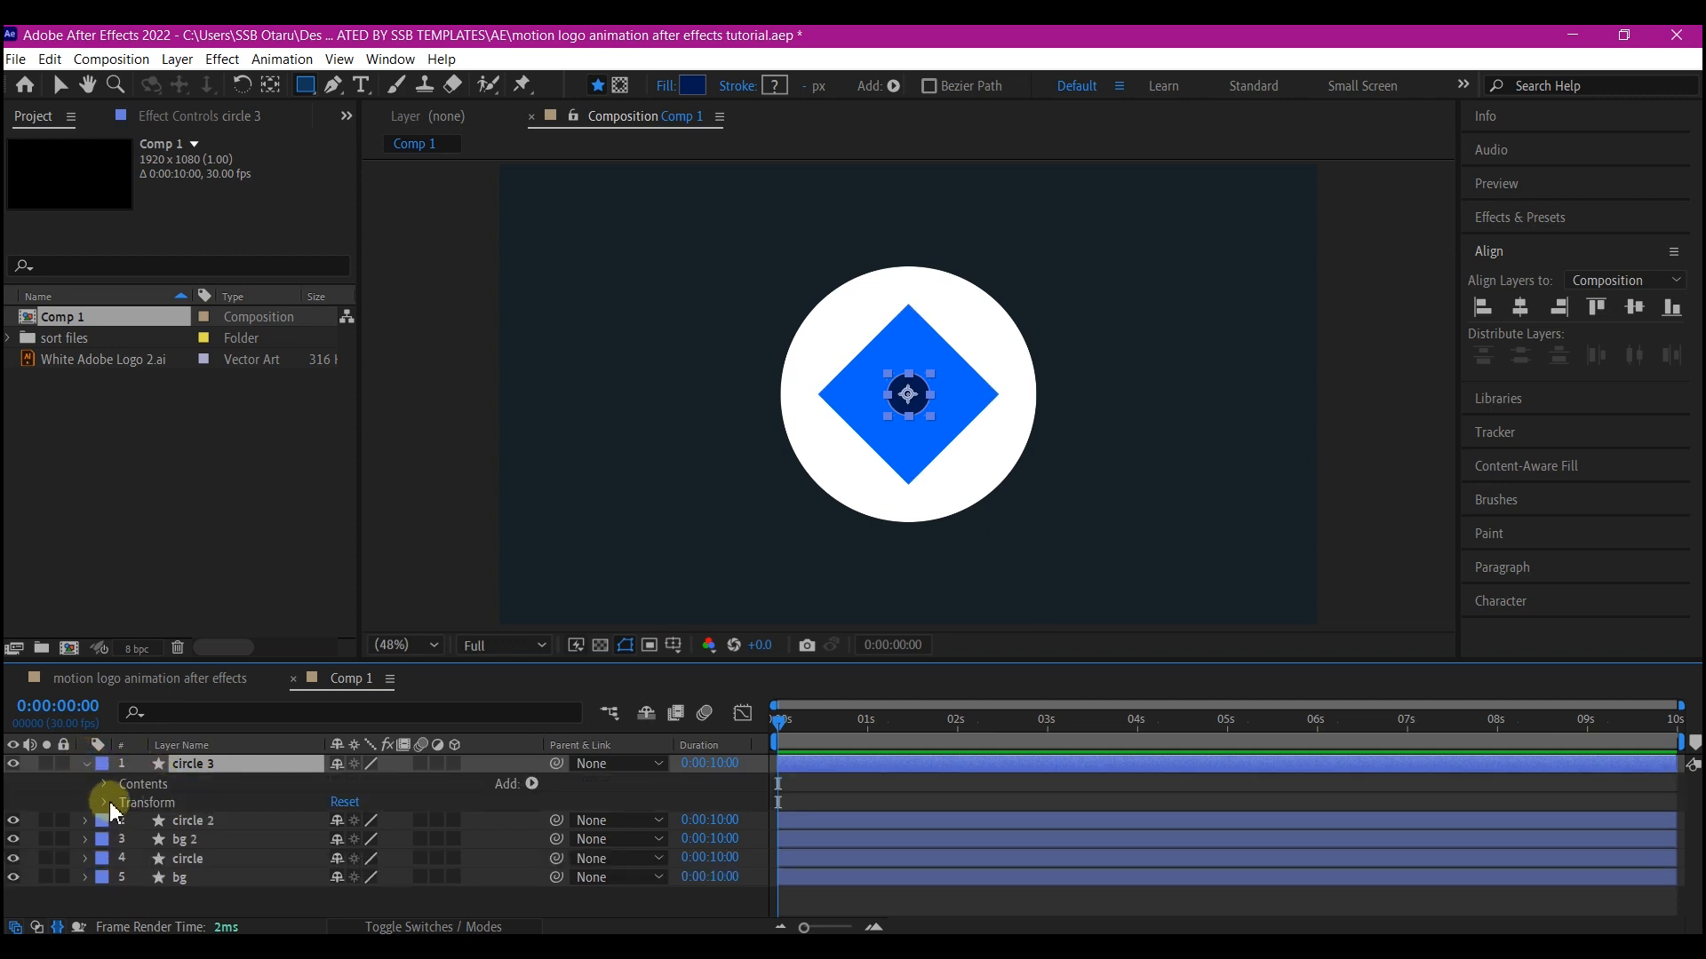
left_click(108, 801)
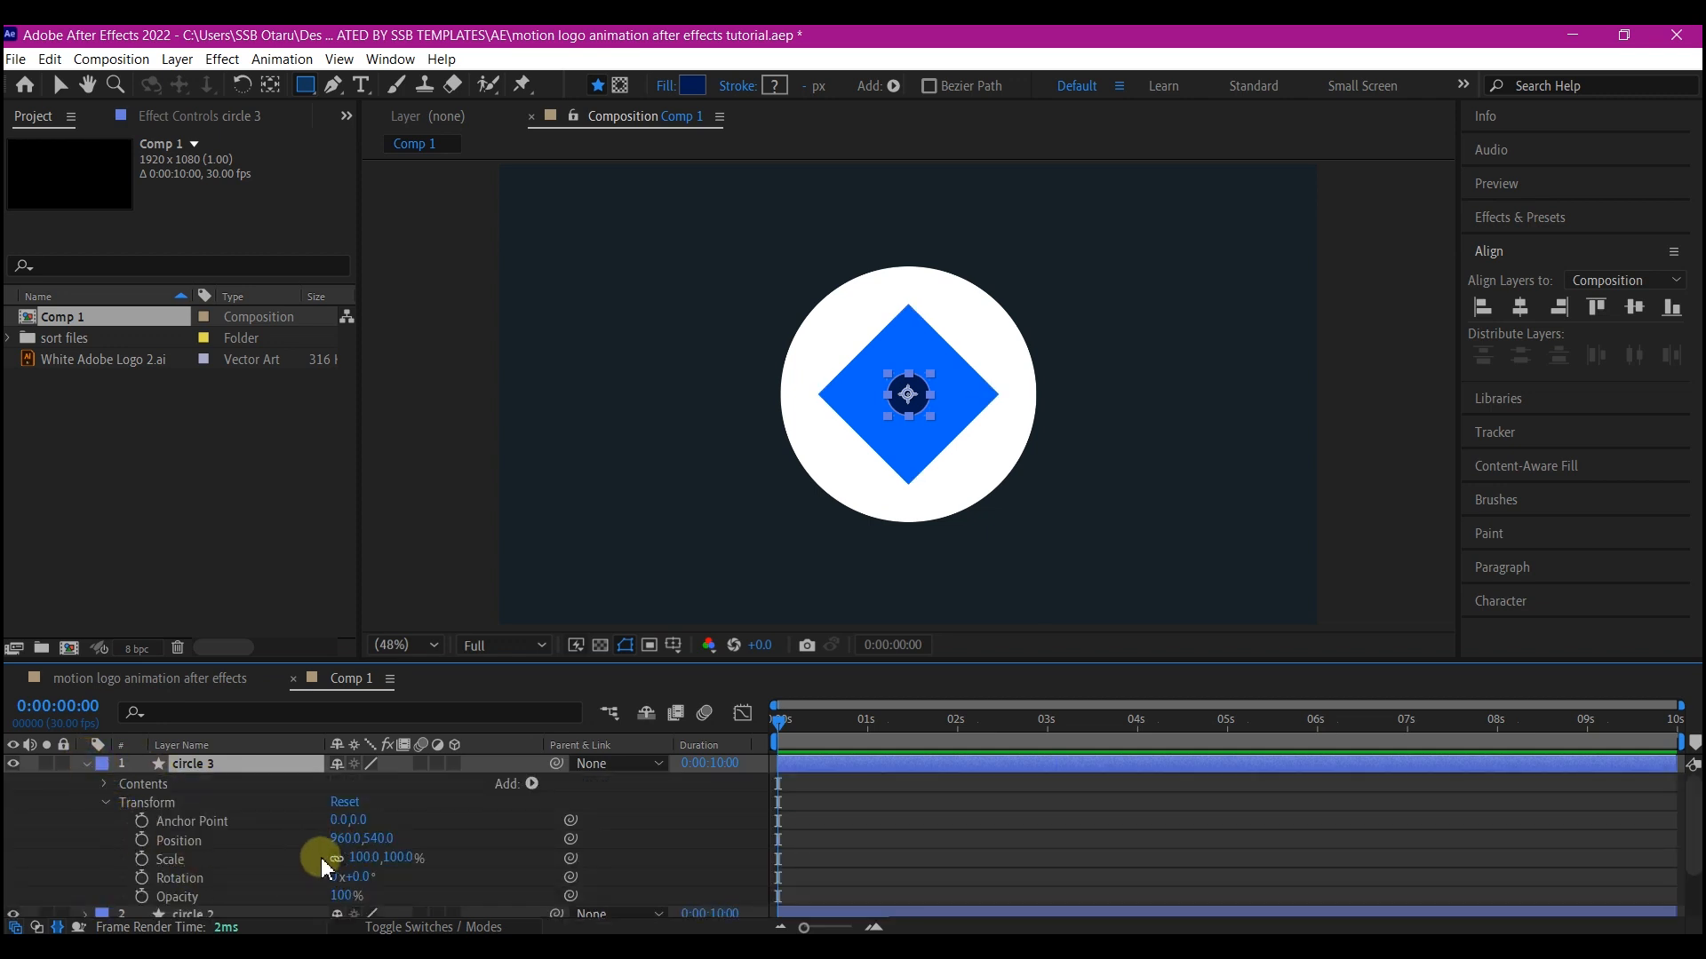
left_click(363, 857)
type("50")
key("Return")
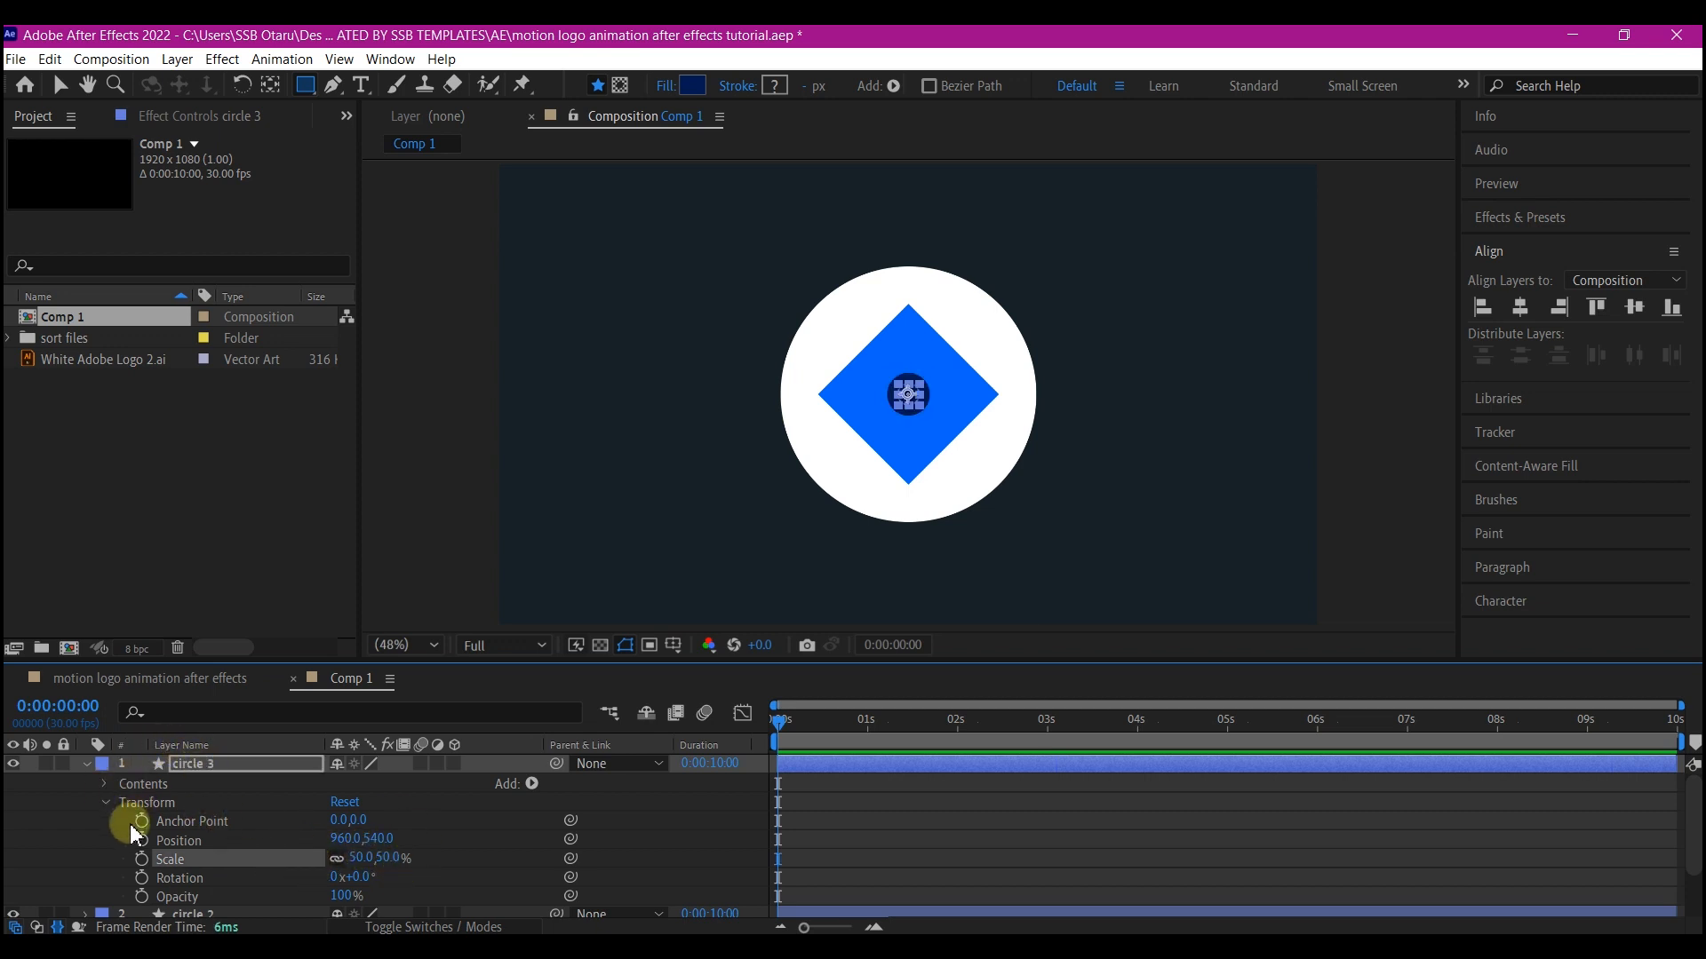
Set circle 3's fill color to white
left_click(106, 784)
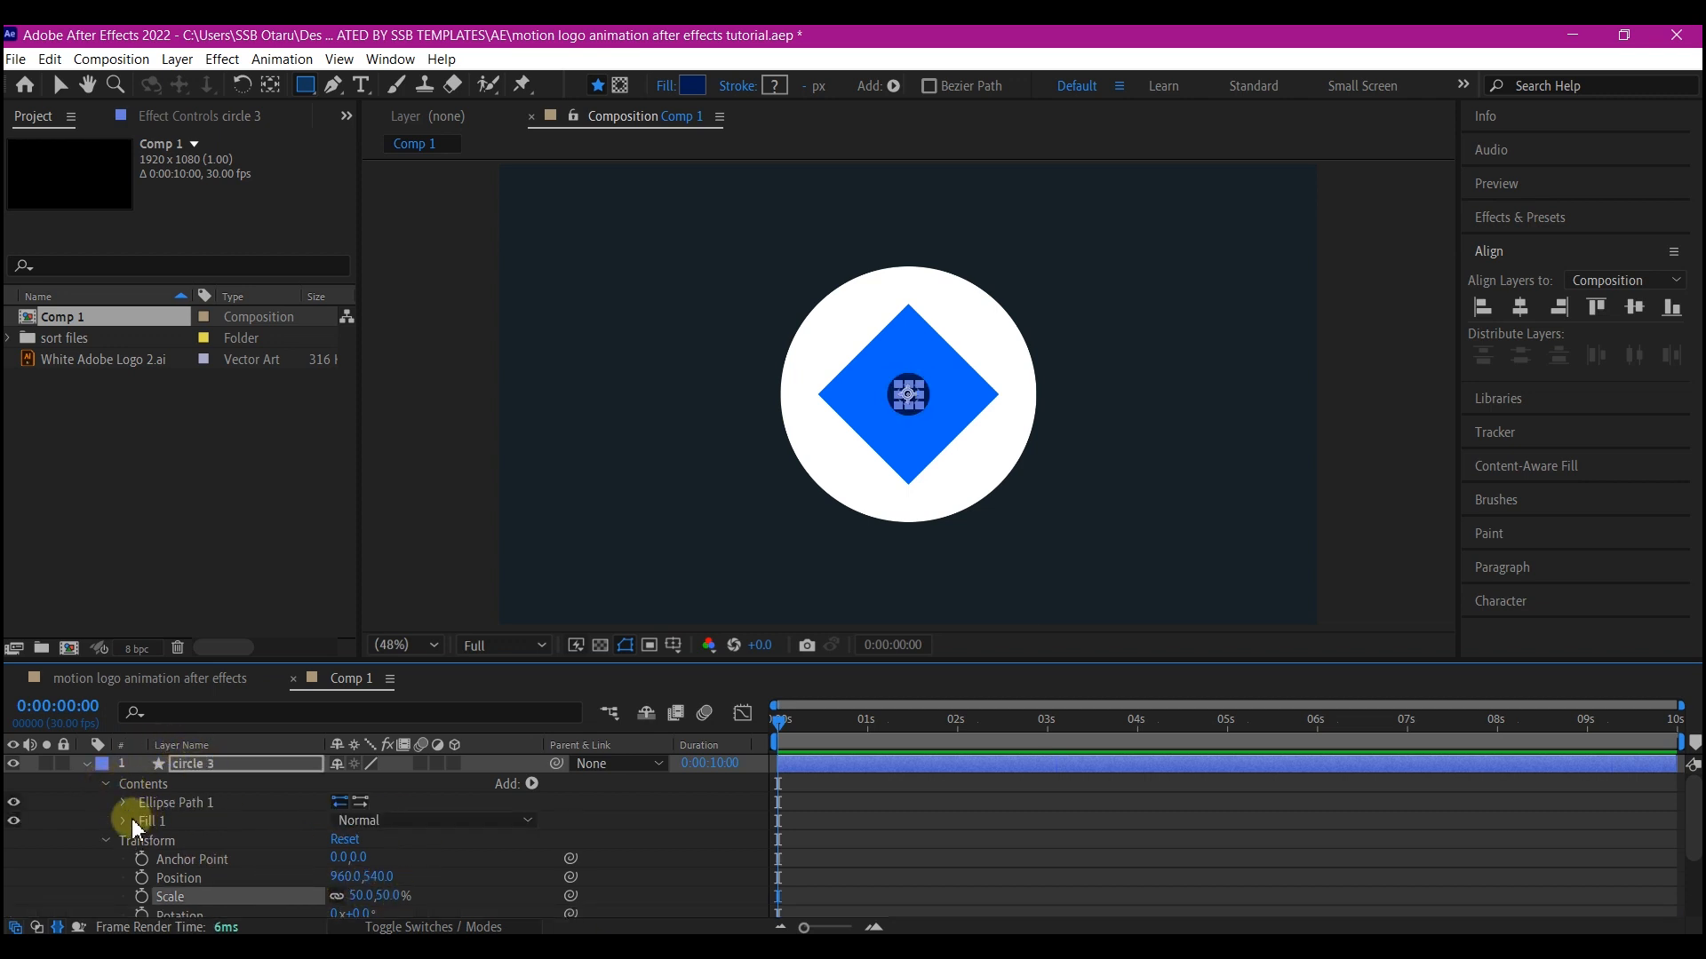
left_click(125, 821)
left_click(342, 877)
left_click(1506, 474)
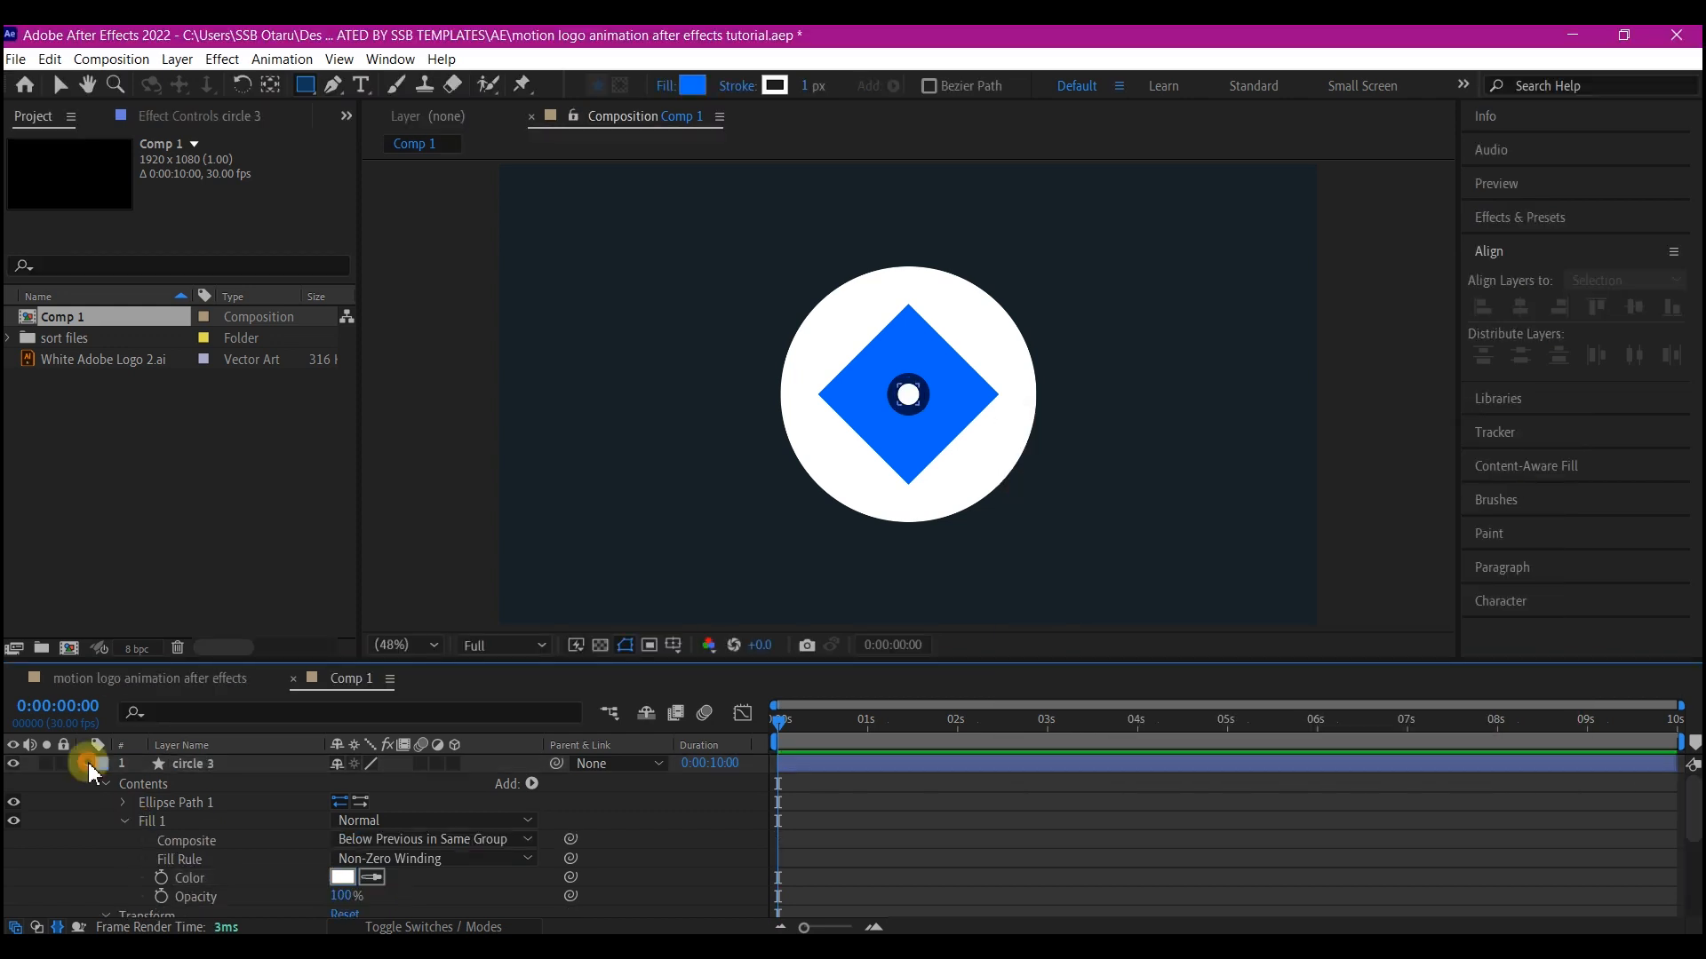
left_click(85, 765)
left_click(190, 764)
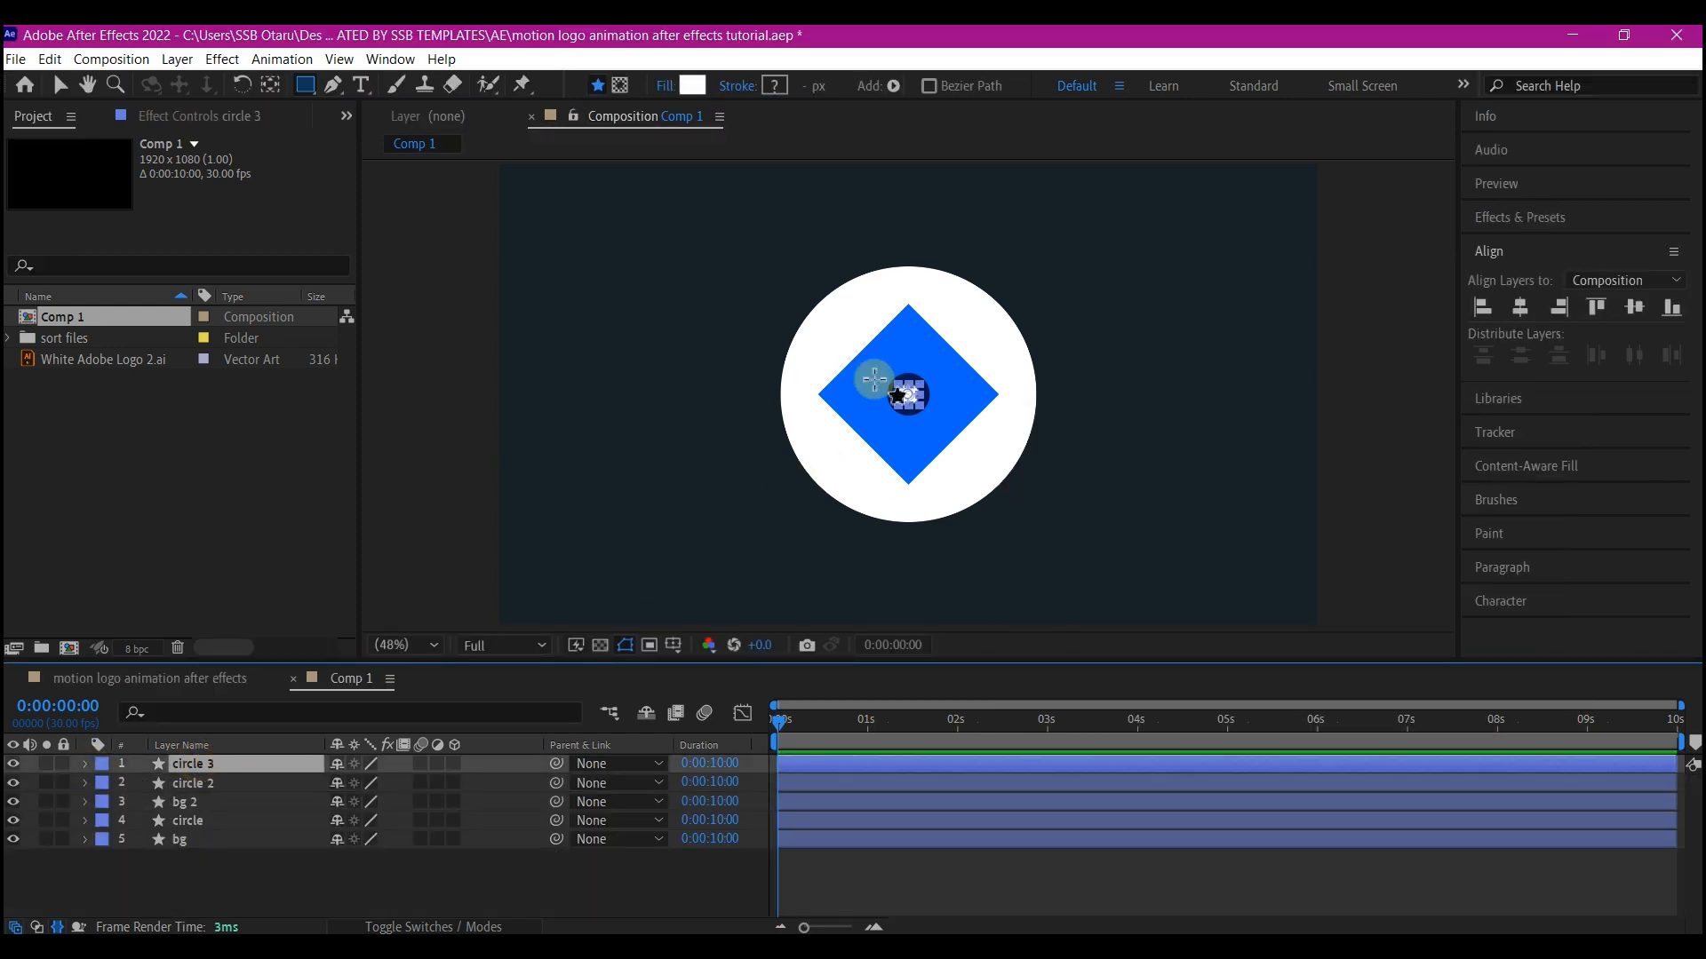
Move the small white circle 3 slightly down and left of the centre
scroll(875, 380, "up", 5)
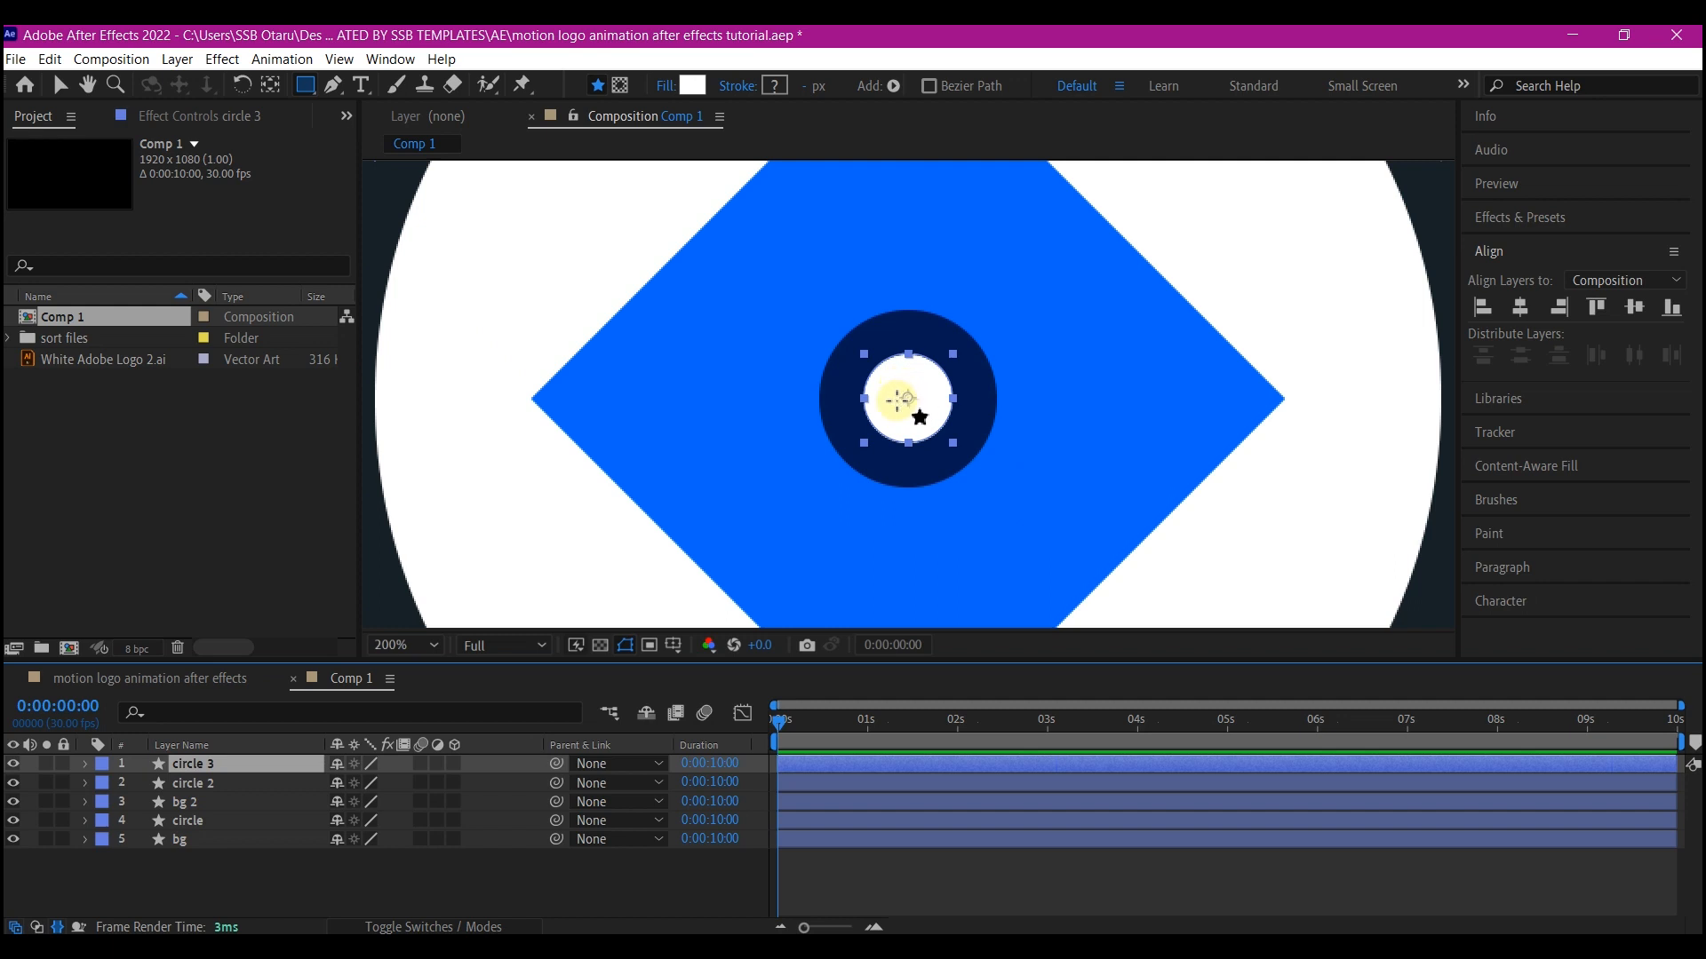
key("v")
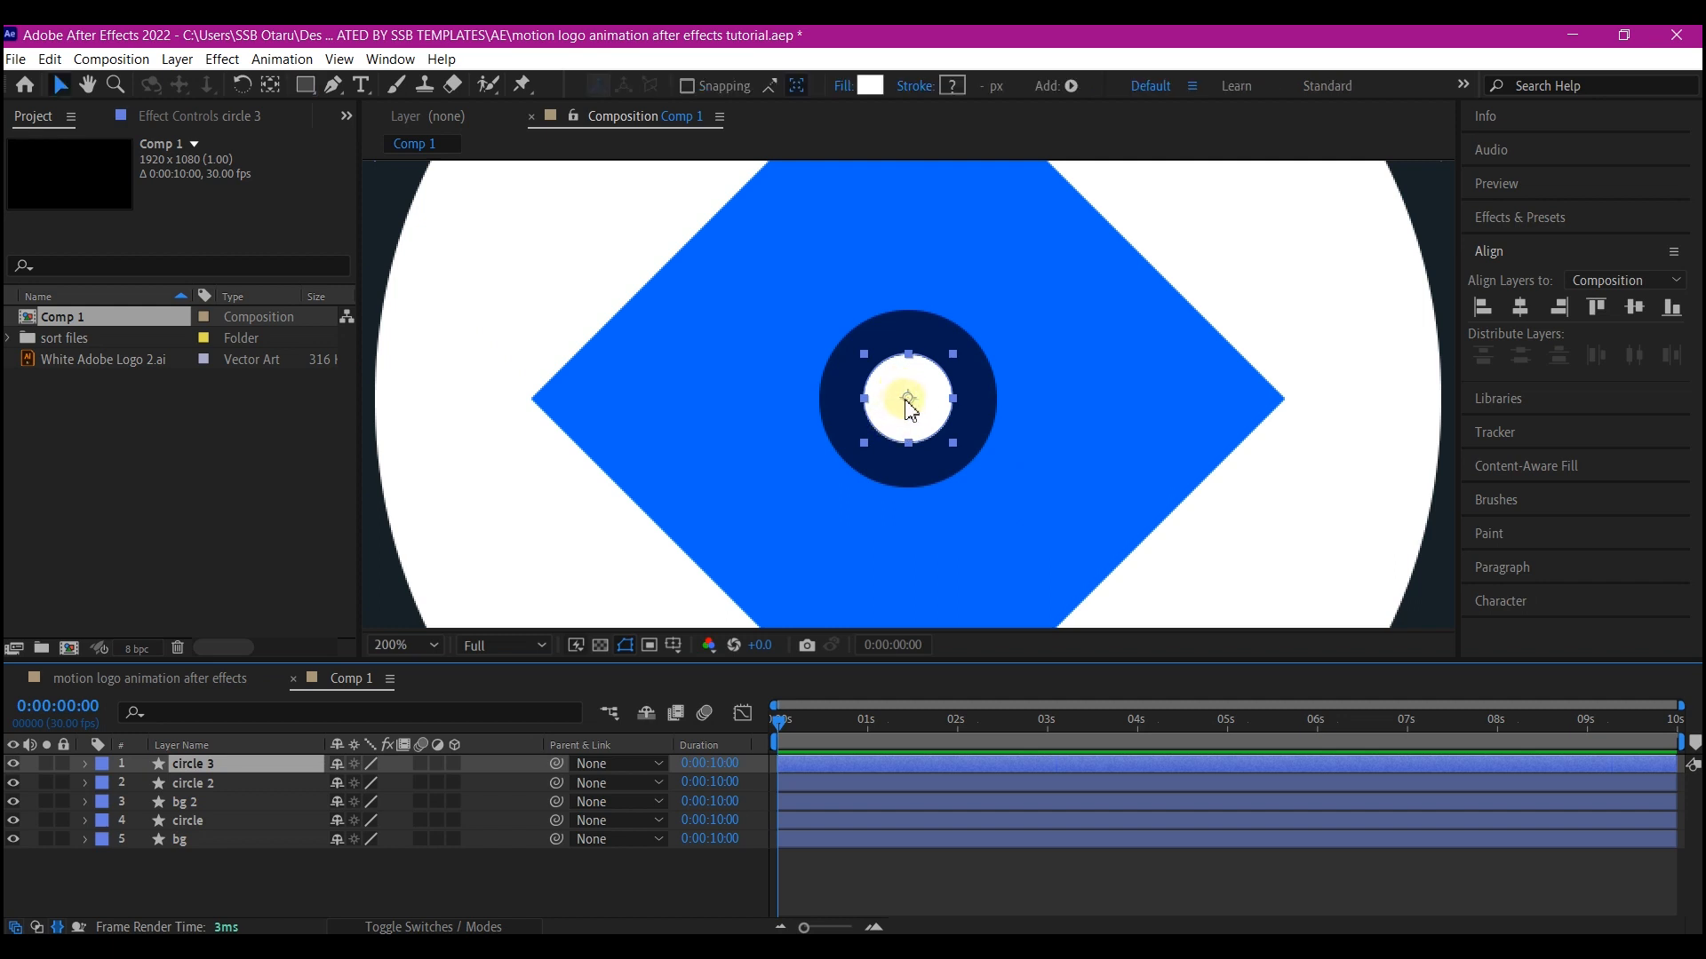
left_click_drag(907, 402, 834, 445)
left_click_drag(834, 444, 835, 444)
key("comma")
key("comma")
Set circle 2's scale to 150%
left_click(193, 783)
key("s")
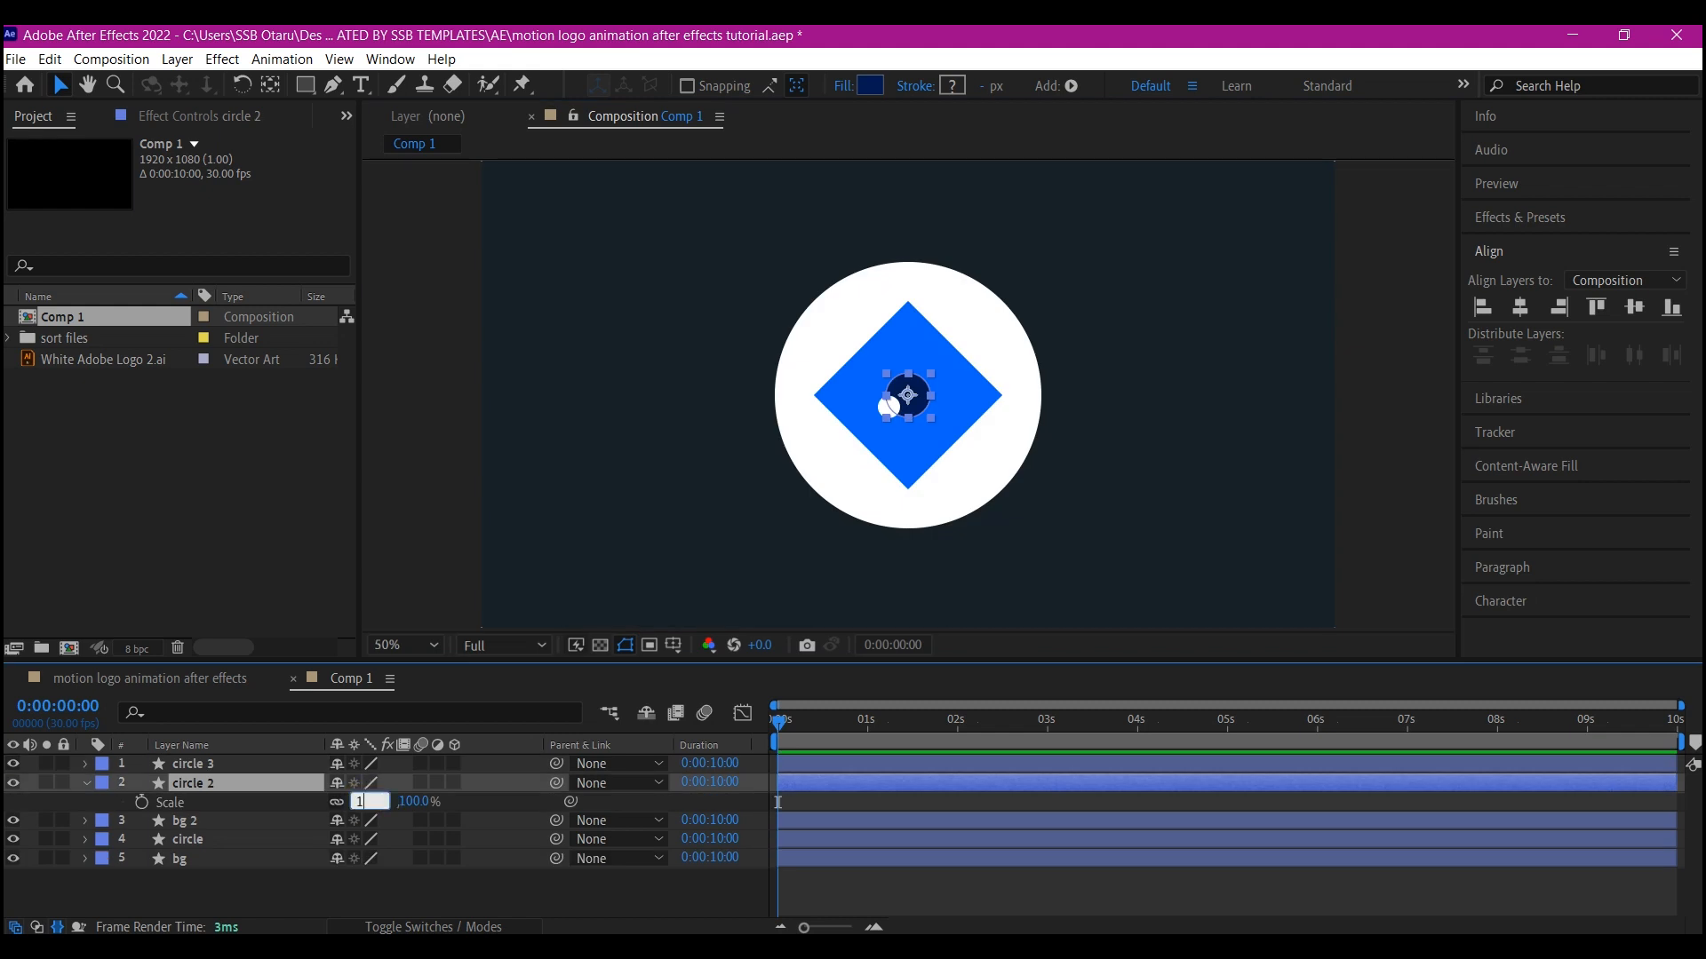
key("Return")
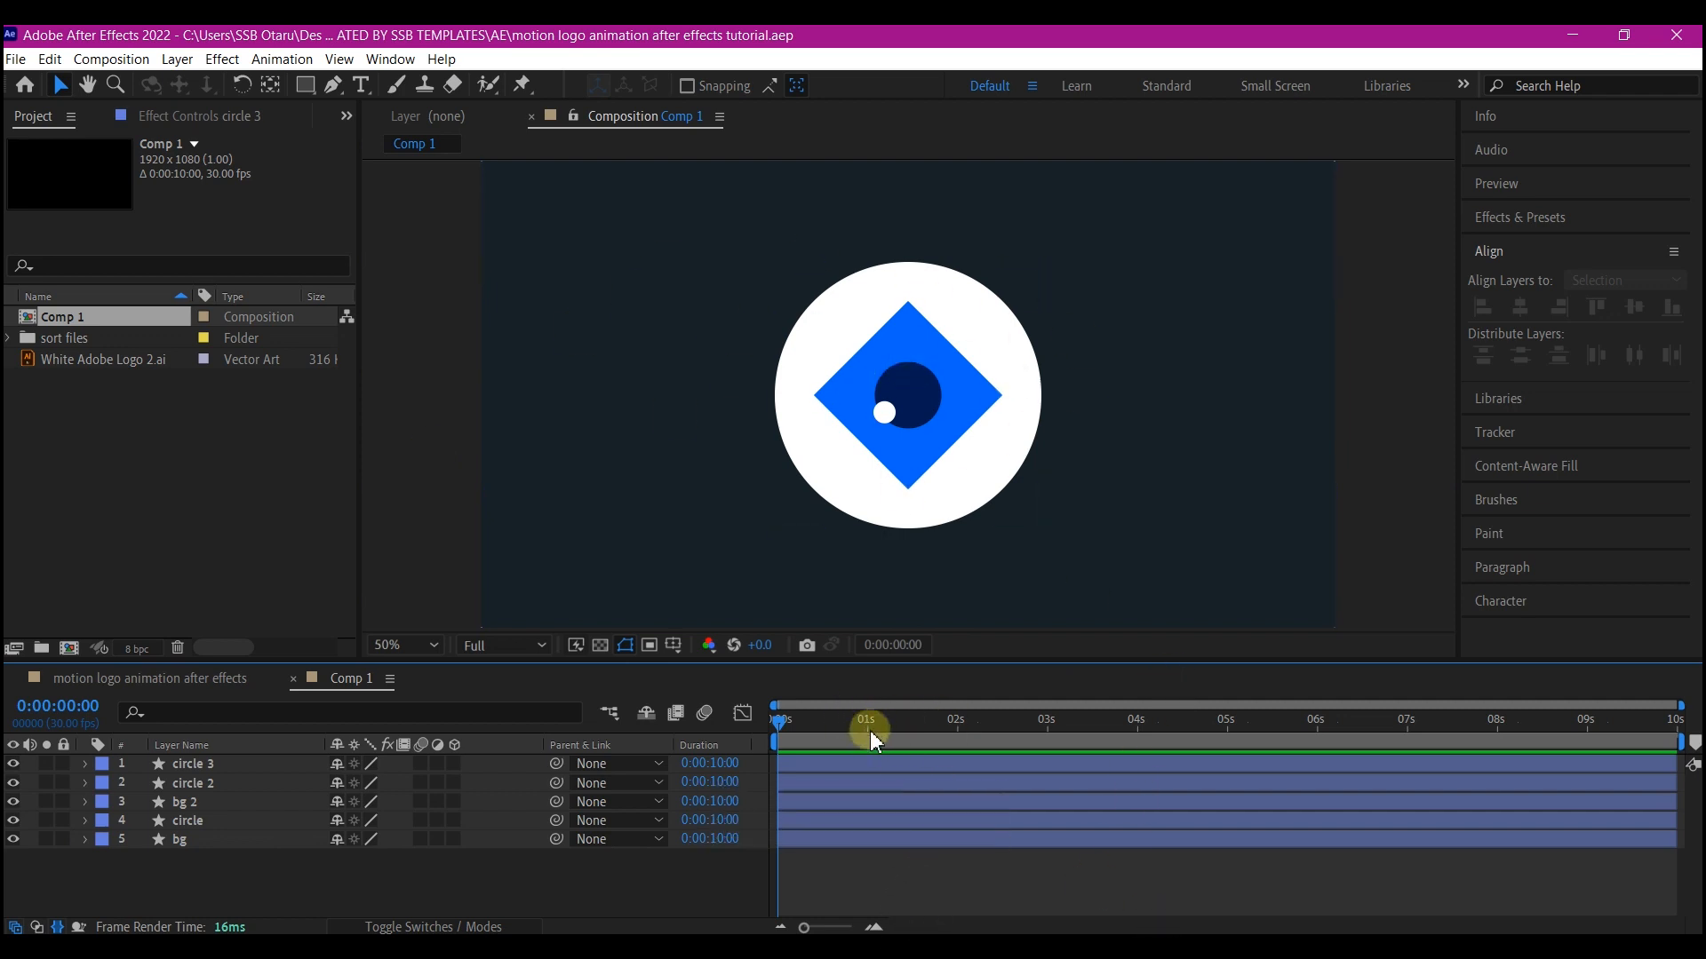
At 2 seconds, add Scale keyframes to the circle 2, bg 2 and circle layers
left_click(957, 725)
left_click(193, 813)
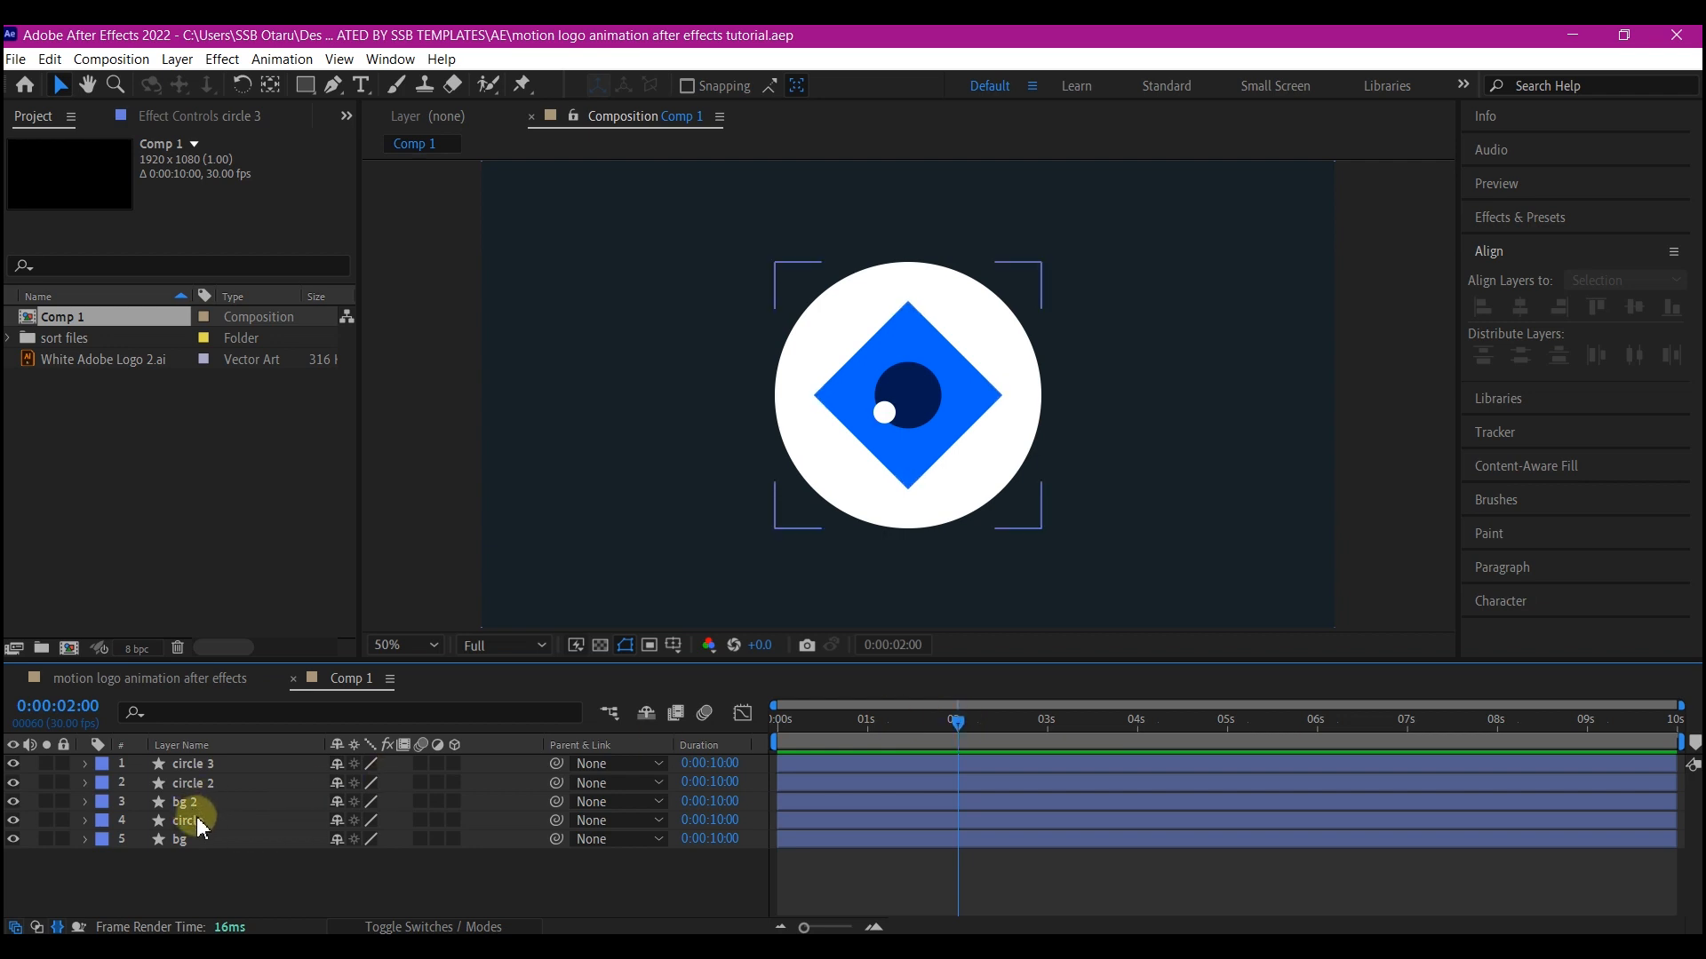
left_click(196, 800, "shift")
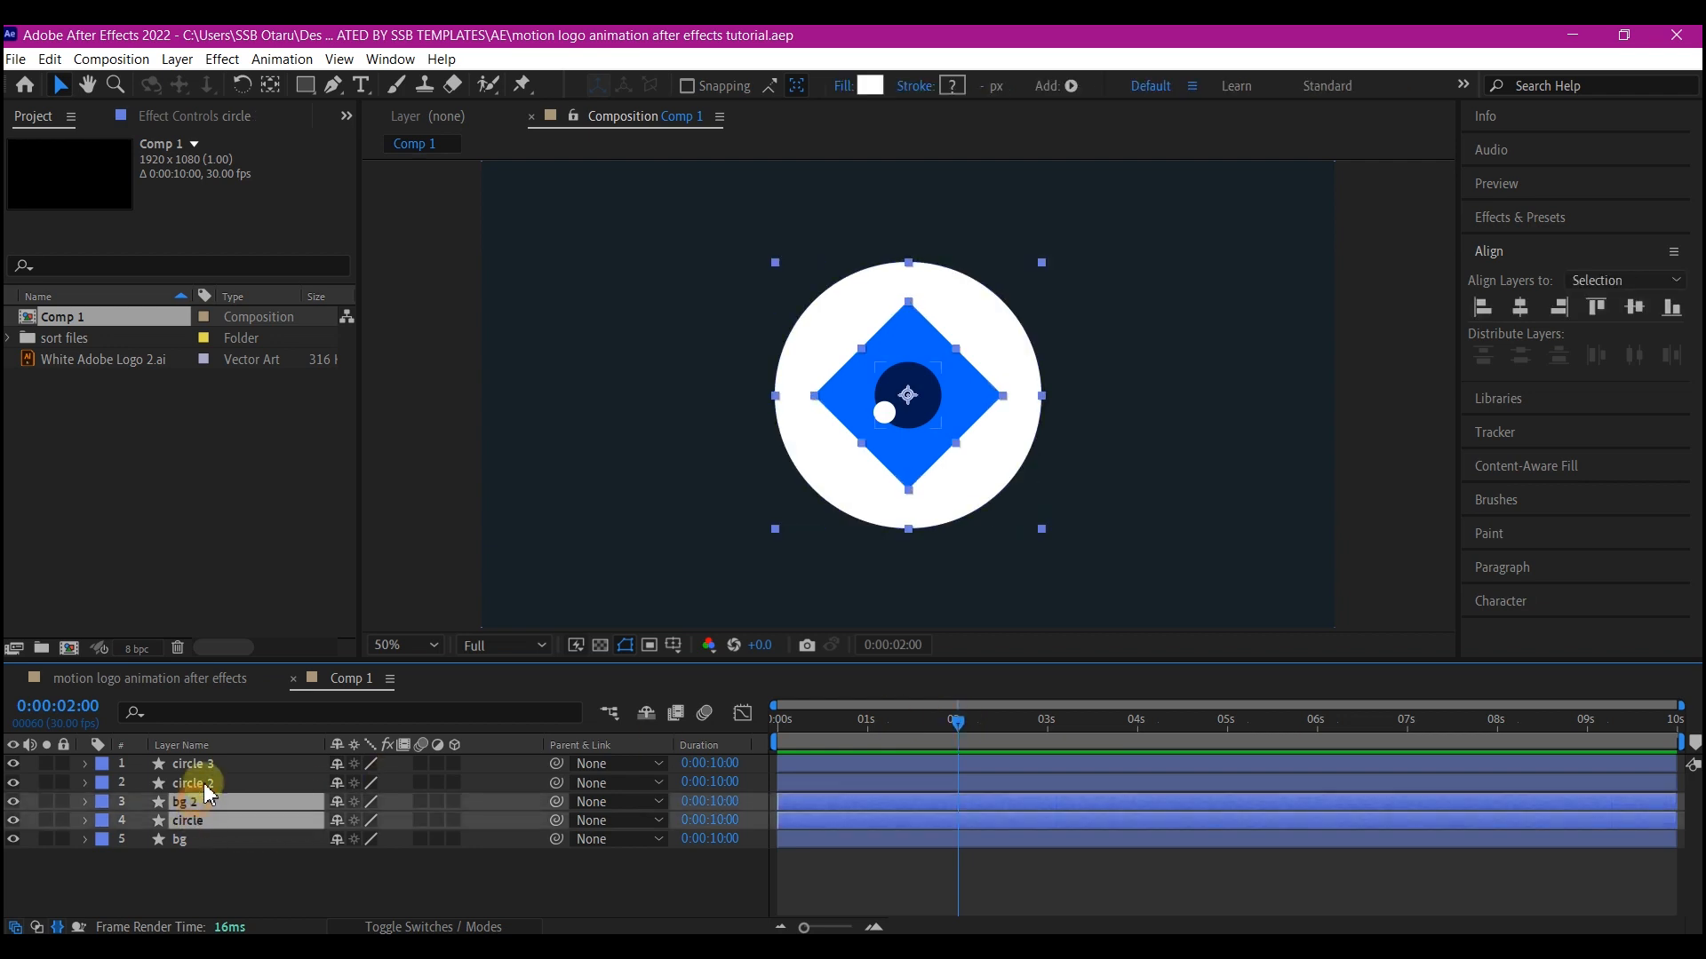
left_click(207, 785, "shift")
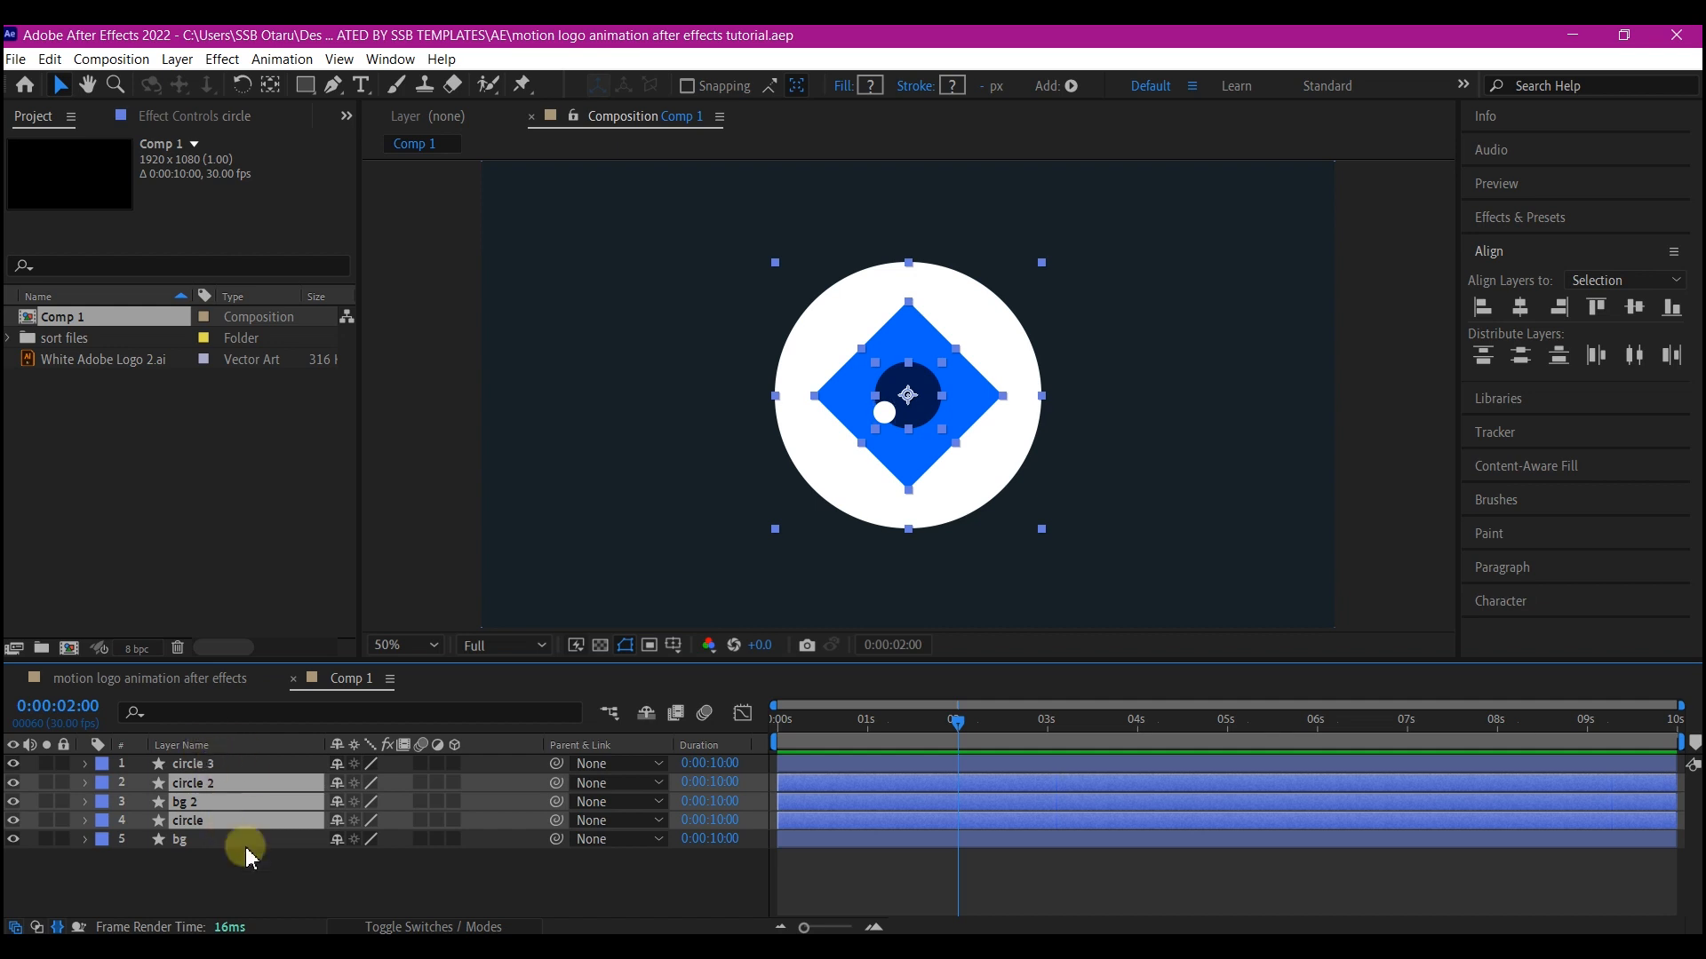
key("s")
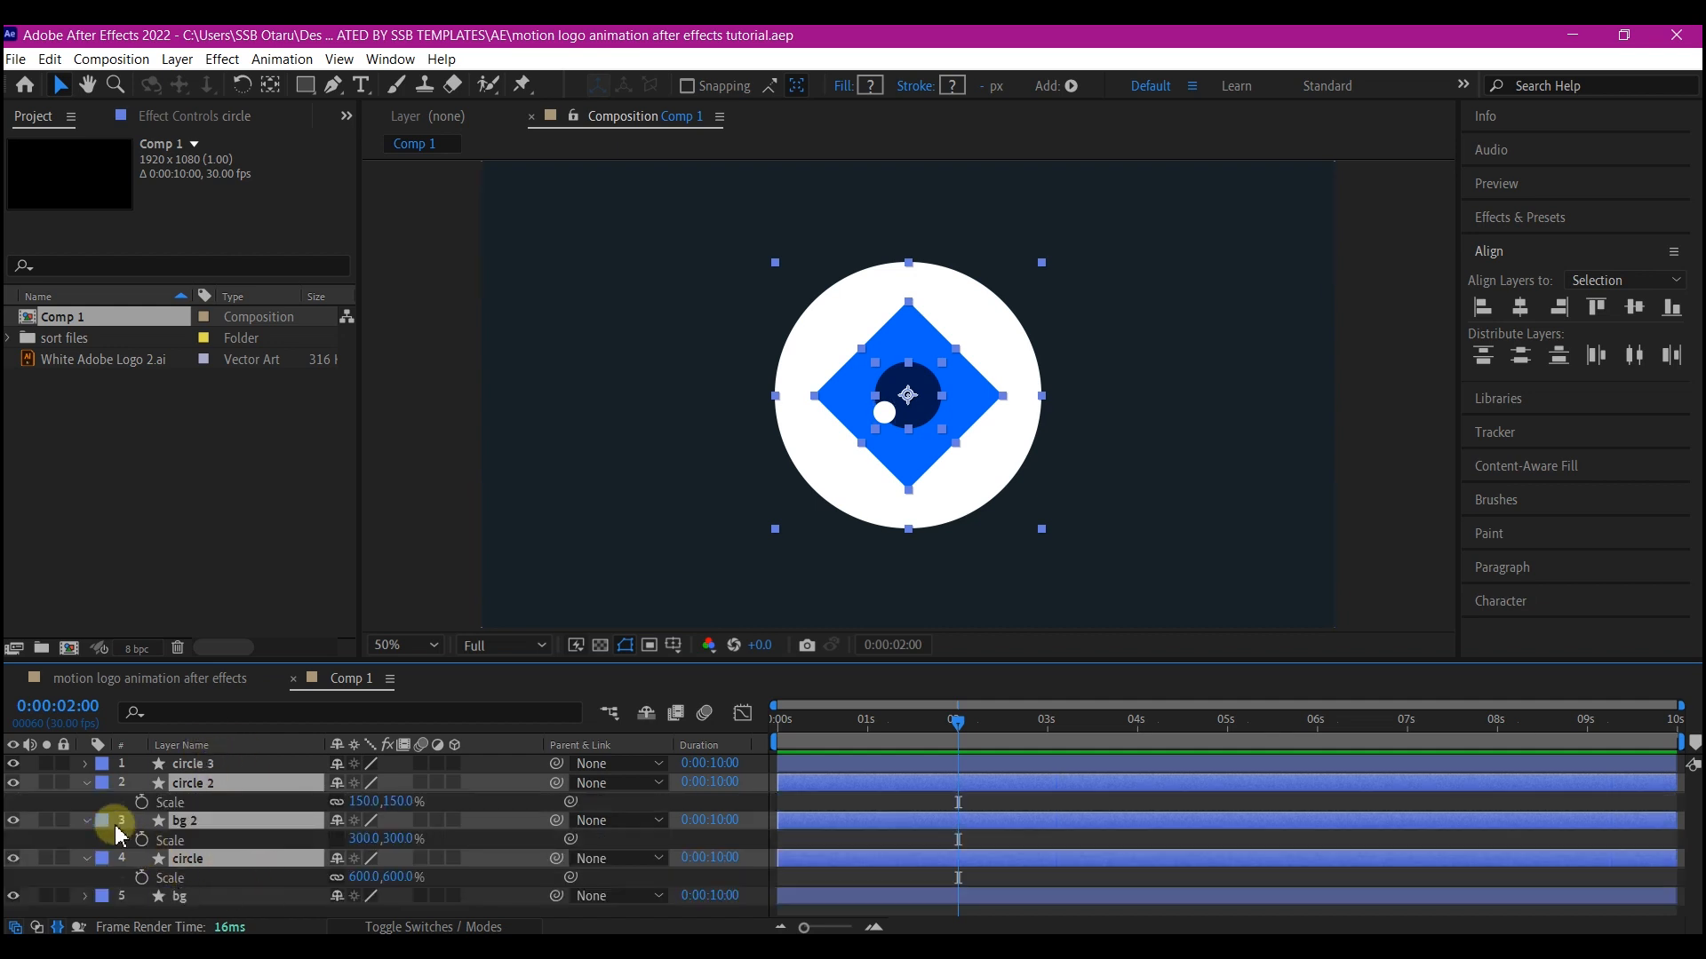
left_click(142, 803)
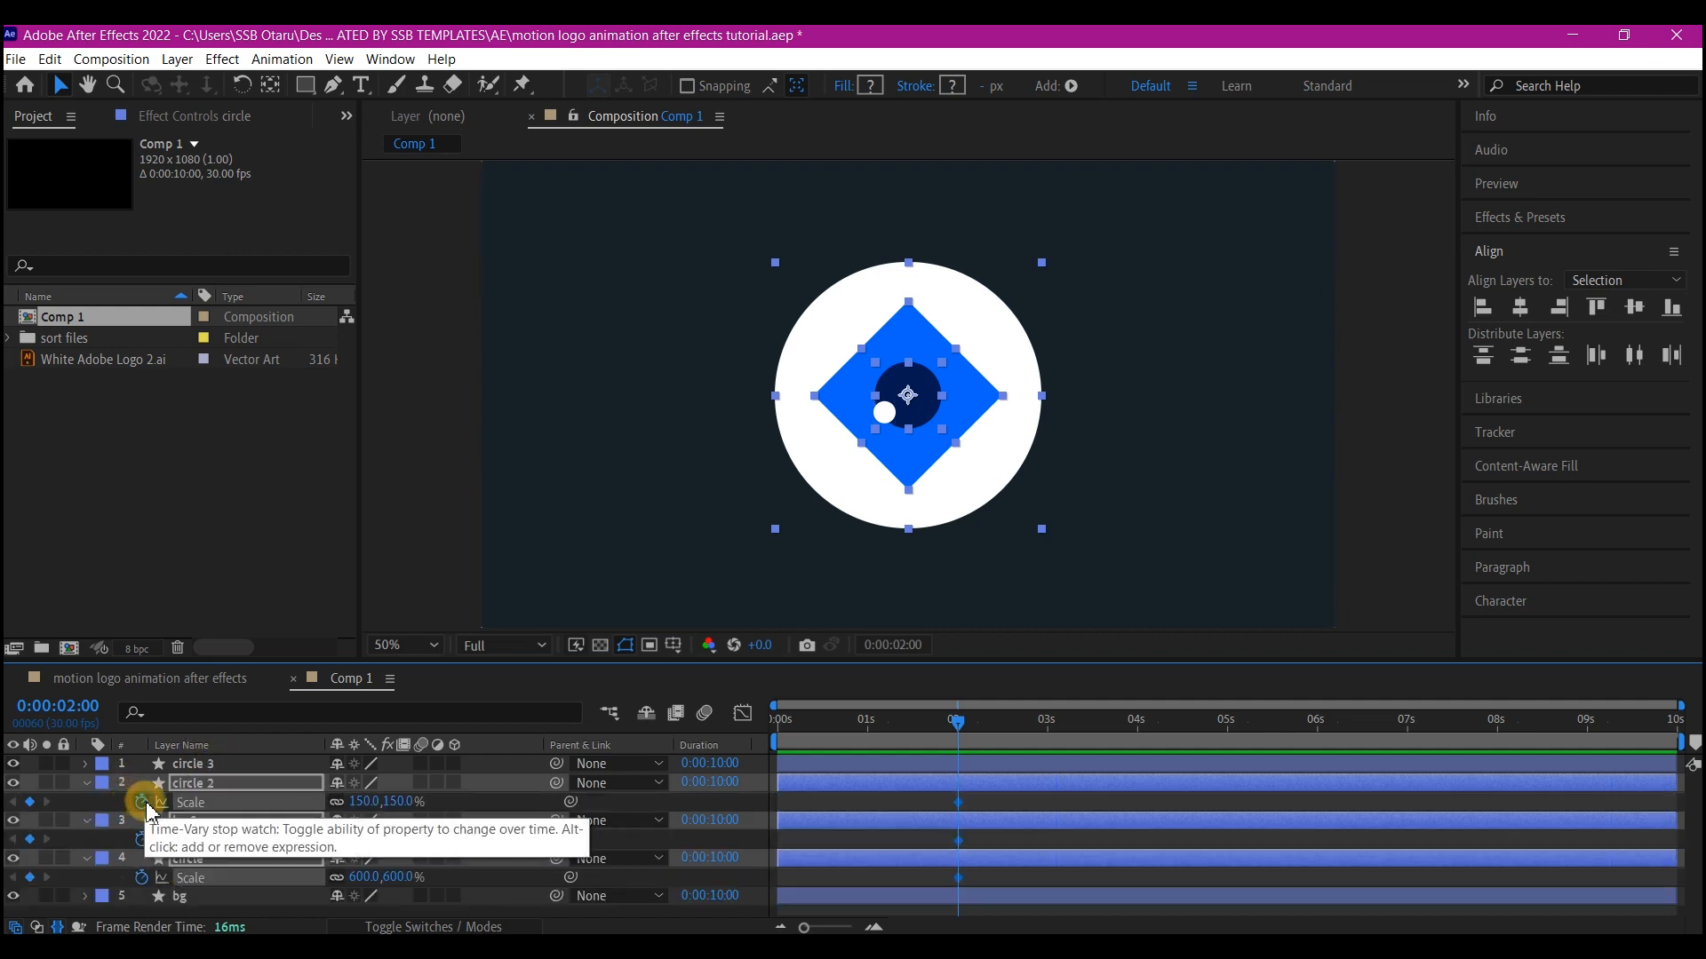
At the start of the timeline, enlarge the scales to 1242% for circle 2, 1392% for bg 2 and 2368% for circle
left_click(825, 724)
left_click_drag(817, 736, 771, 741)
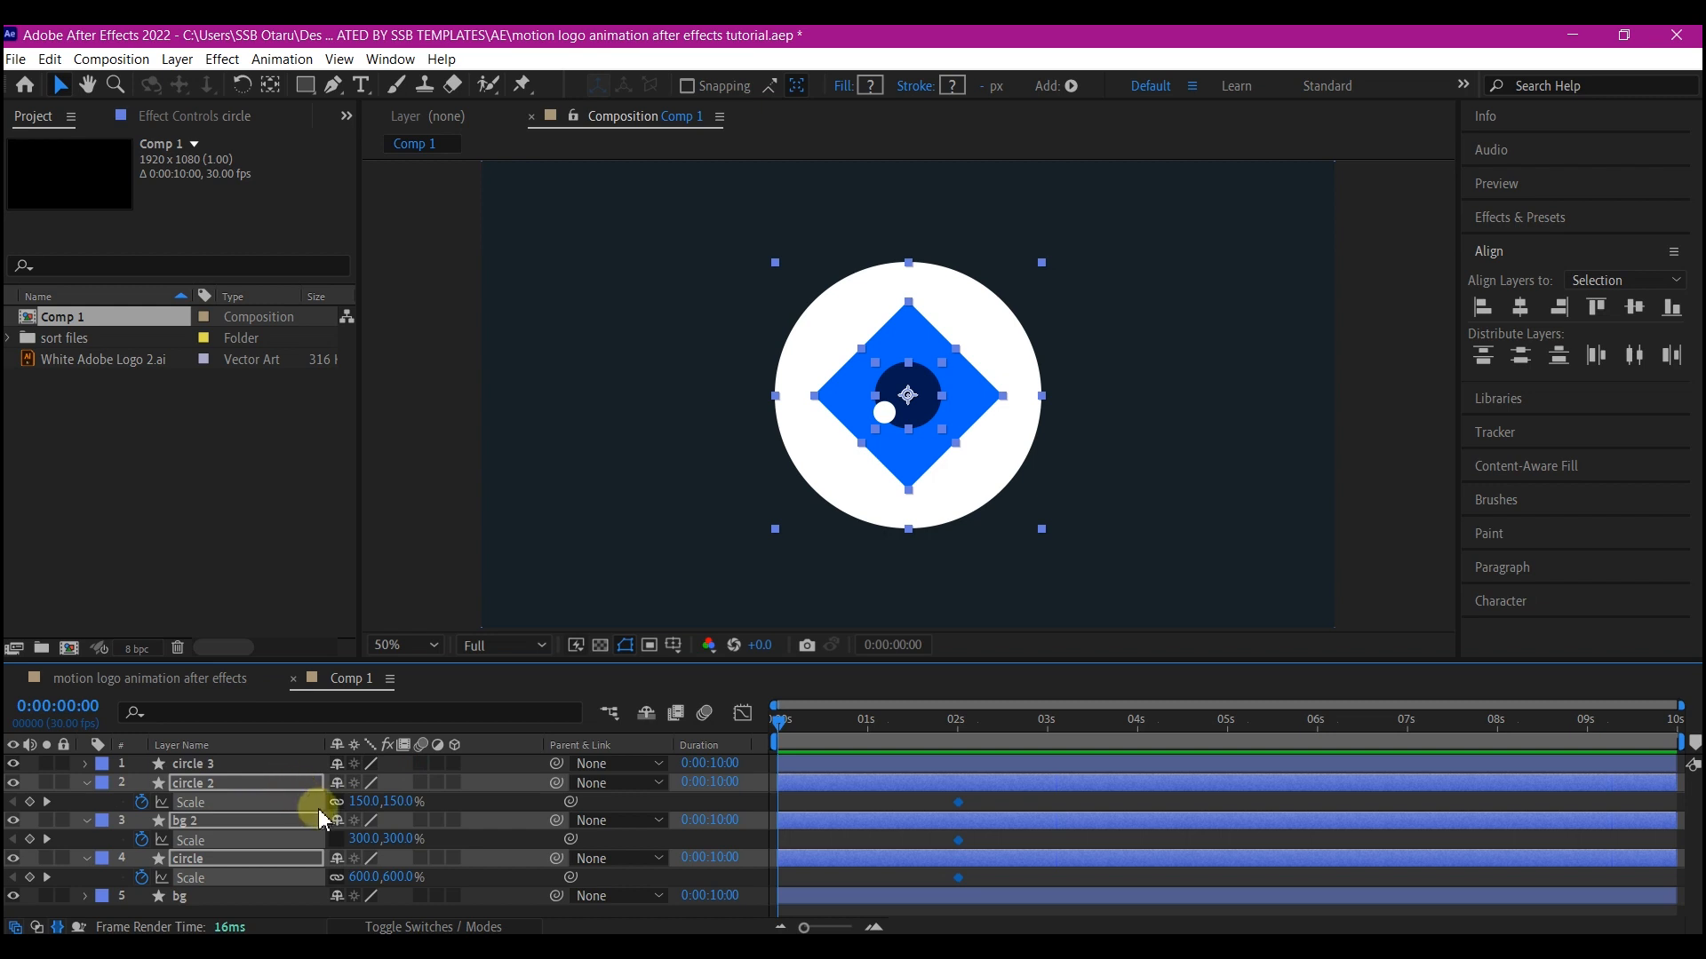
left_click_drag(358, 799, 1543, 769)
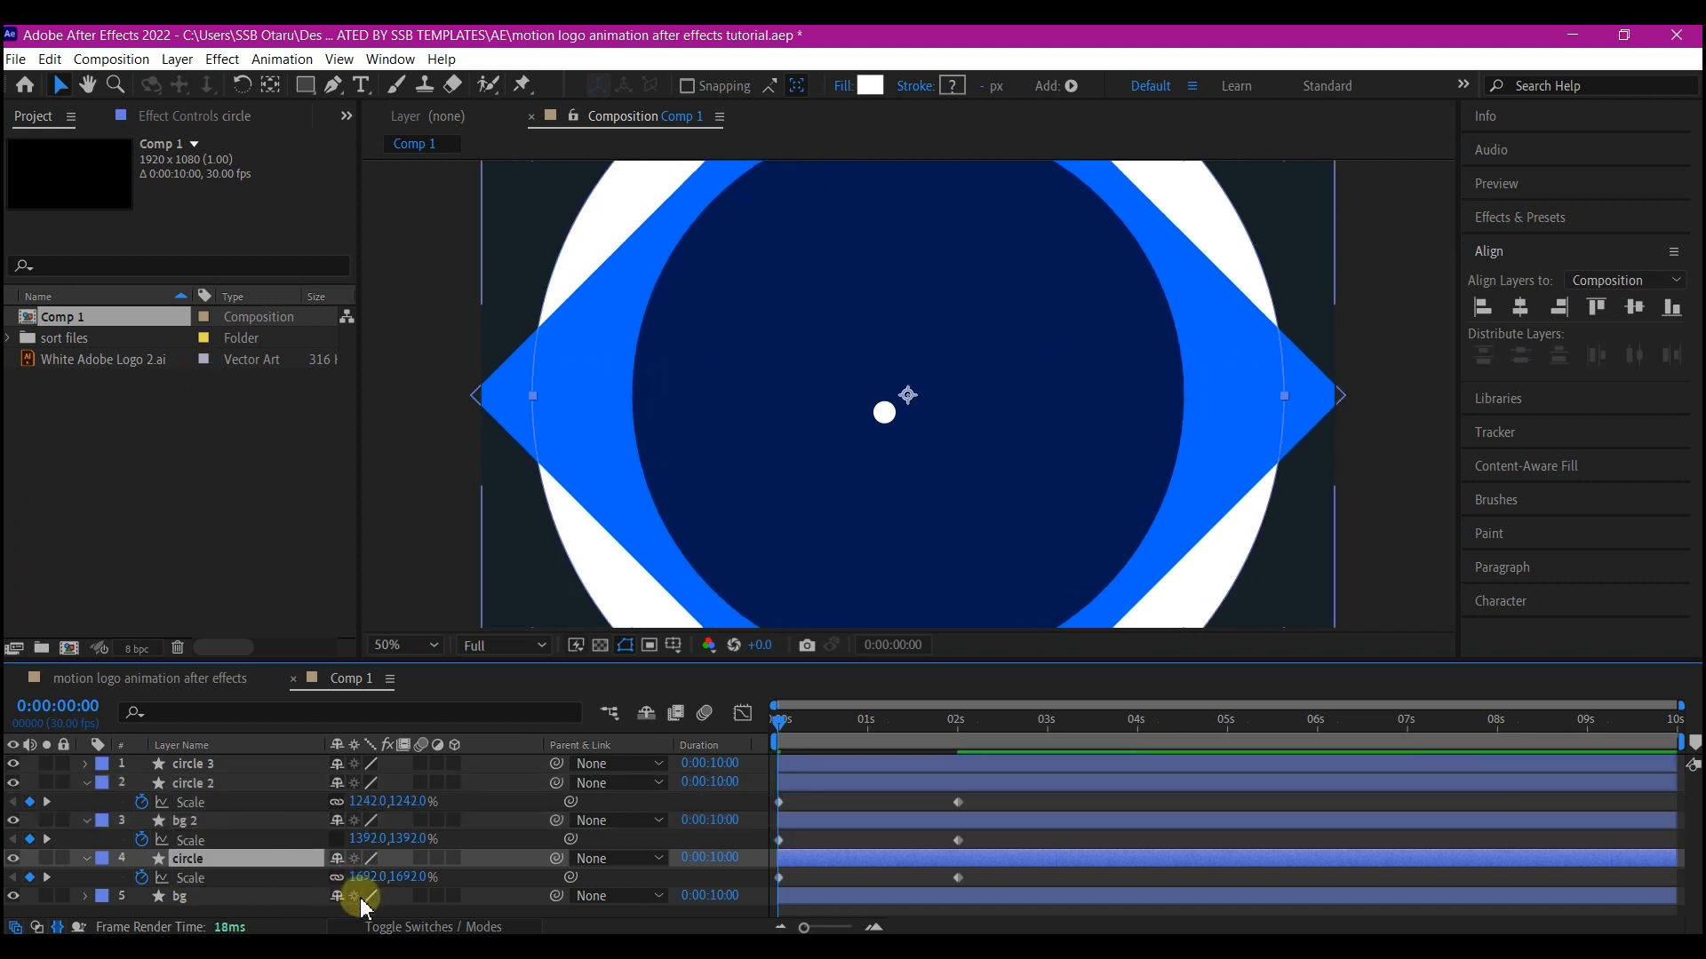
left_click_drag(364, 885, 1069, 836)
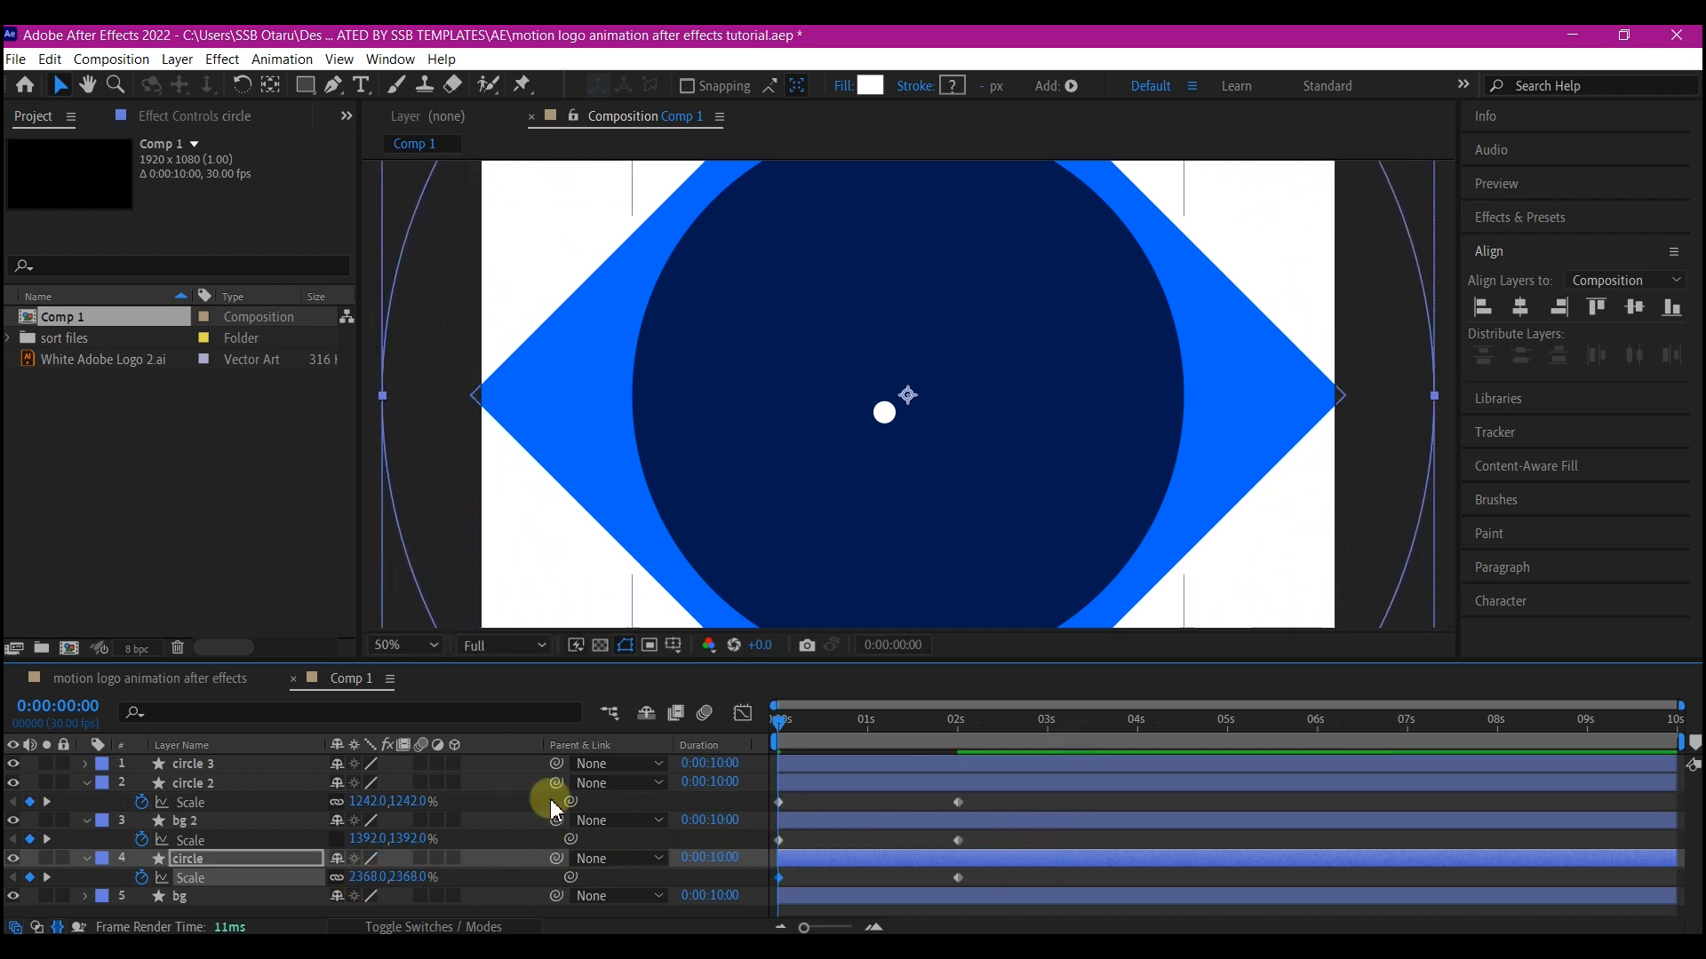
At the start of the timeline, set bg 2's scale to 2461% and circle 2's scale to 2369%
left_click(187, 820)
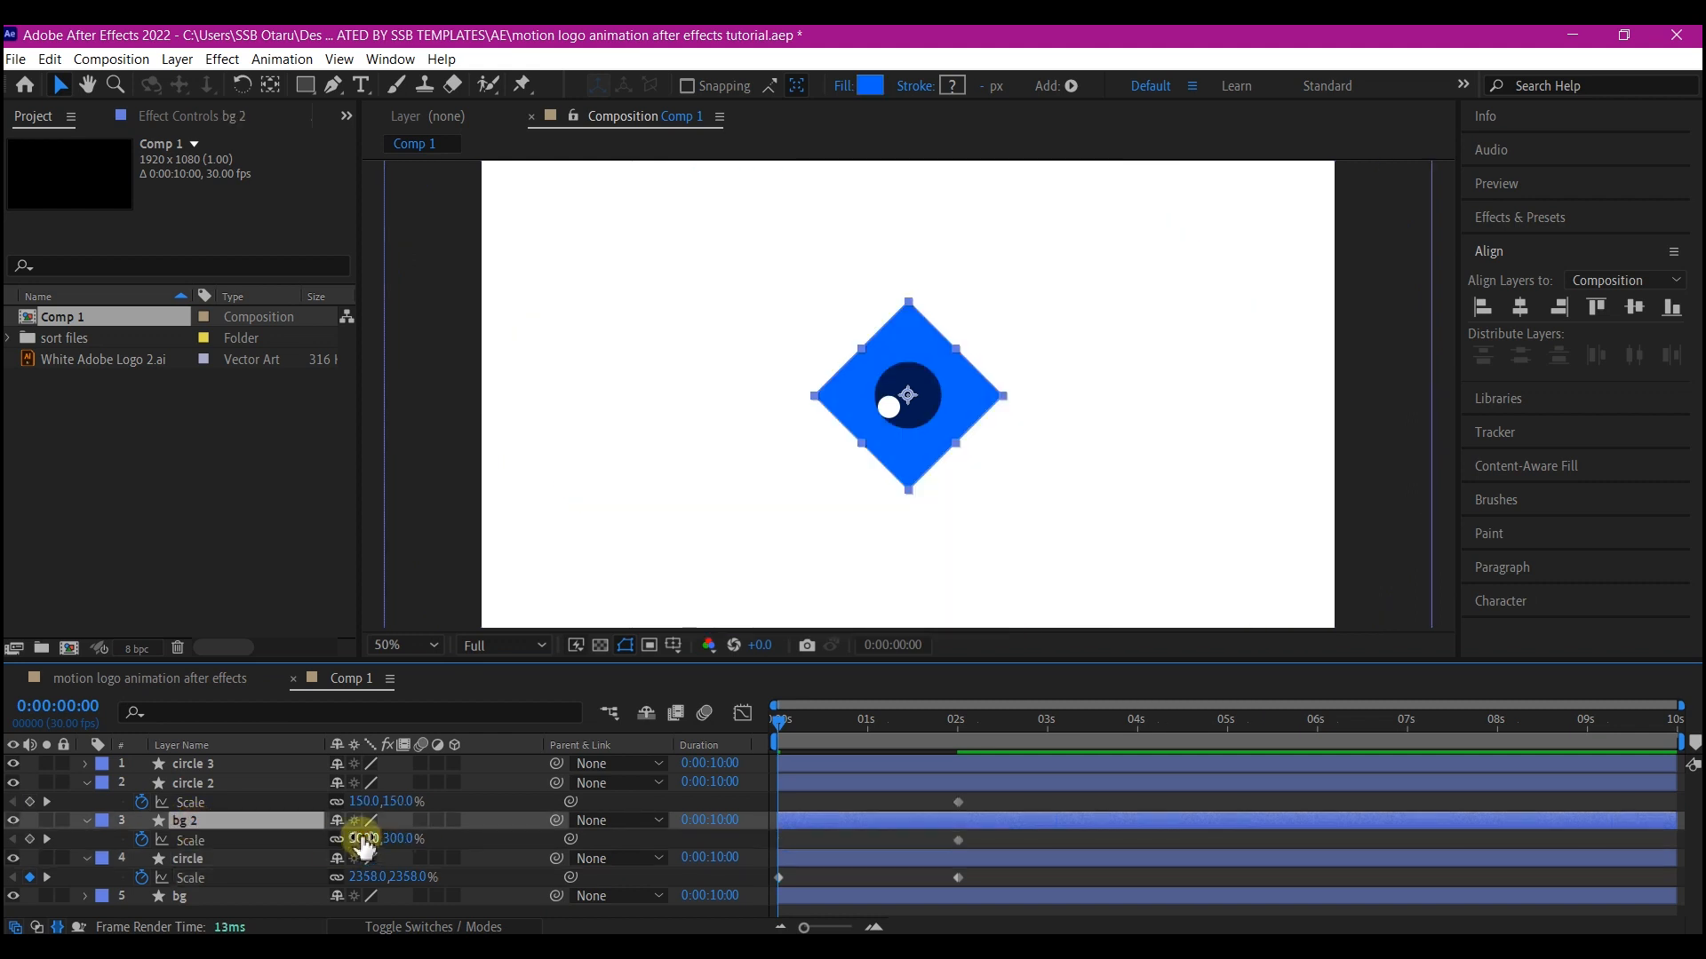
left_click_drag(365, 837, 738, 849)
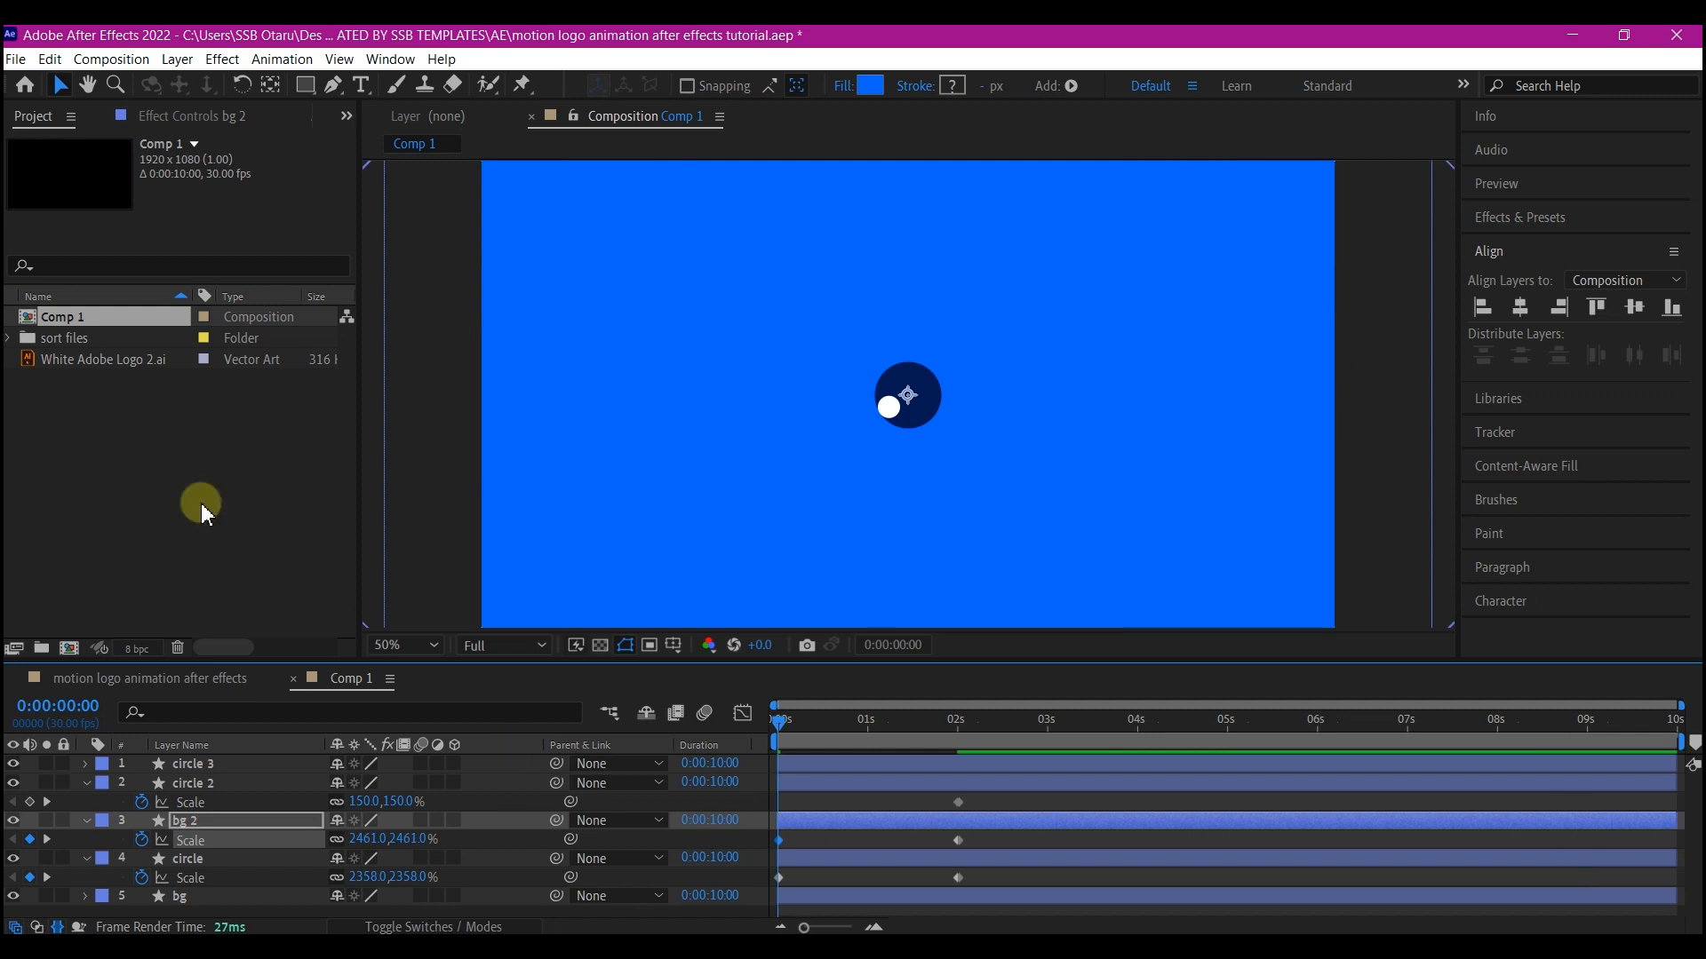
left_click(189, 782)
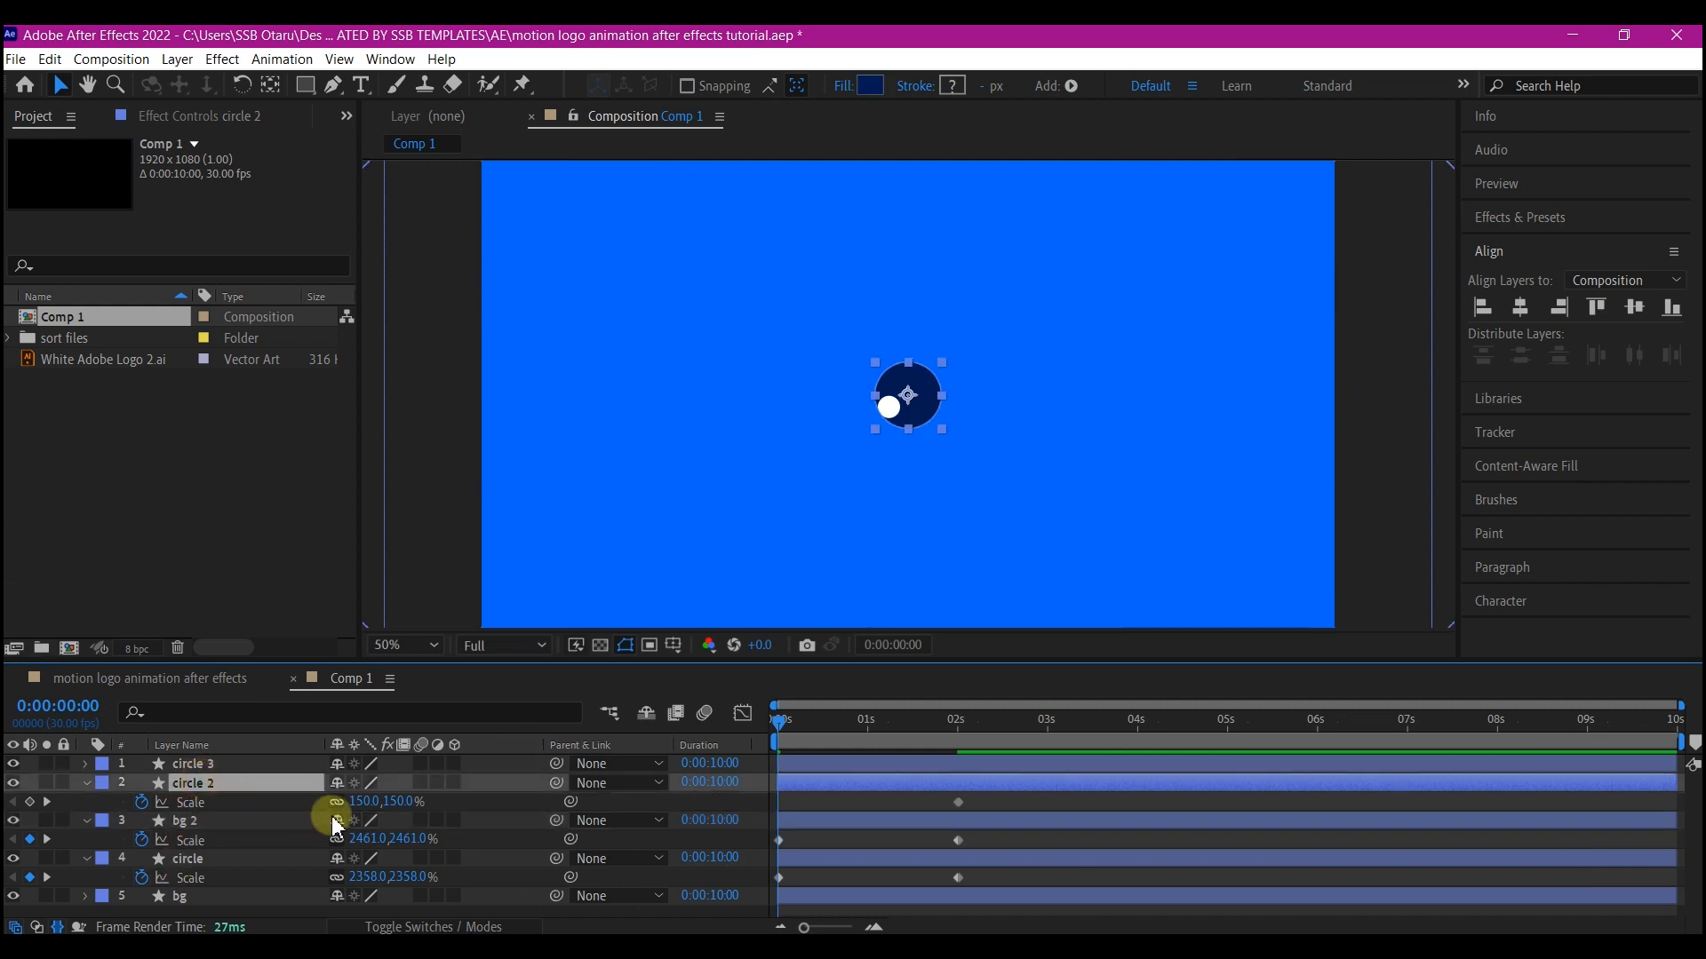
mouse_move(360, 801)
left_mouse_down()
mouse_move(803, 823)
mouse_move(1691, 807)
mouse_move(365, 811)
left_mouse_up()
left_click(998, 832)
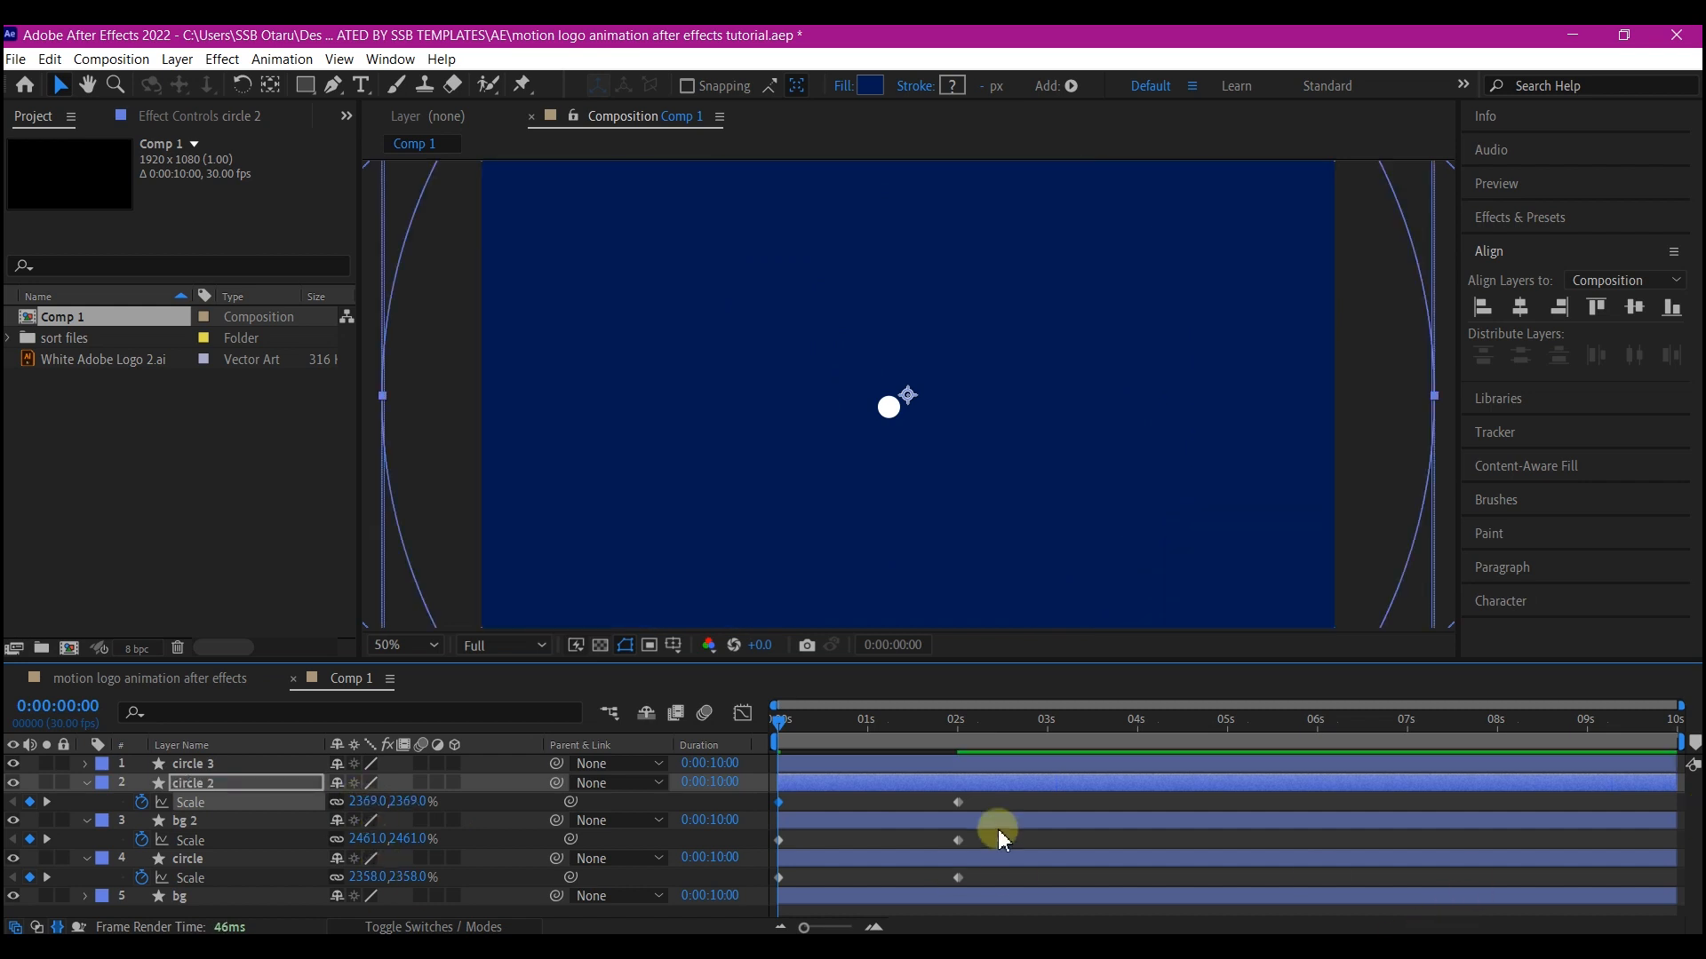
Rename the bg 2 layer as box
left_click(962, 716)
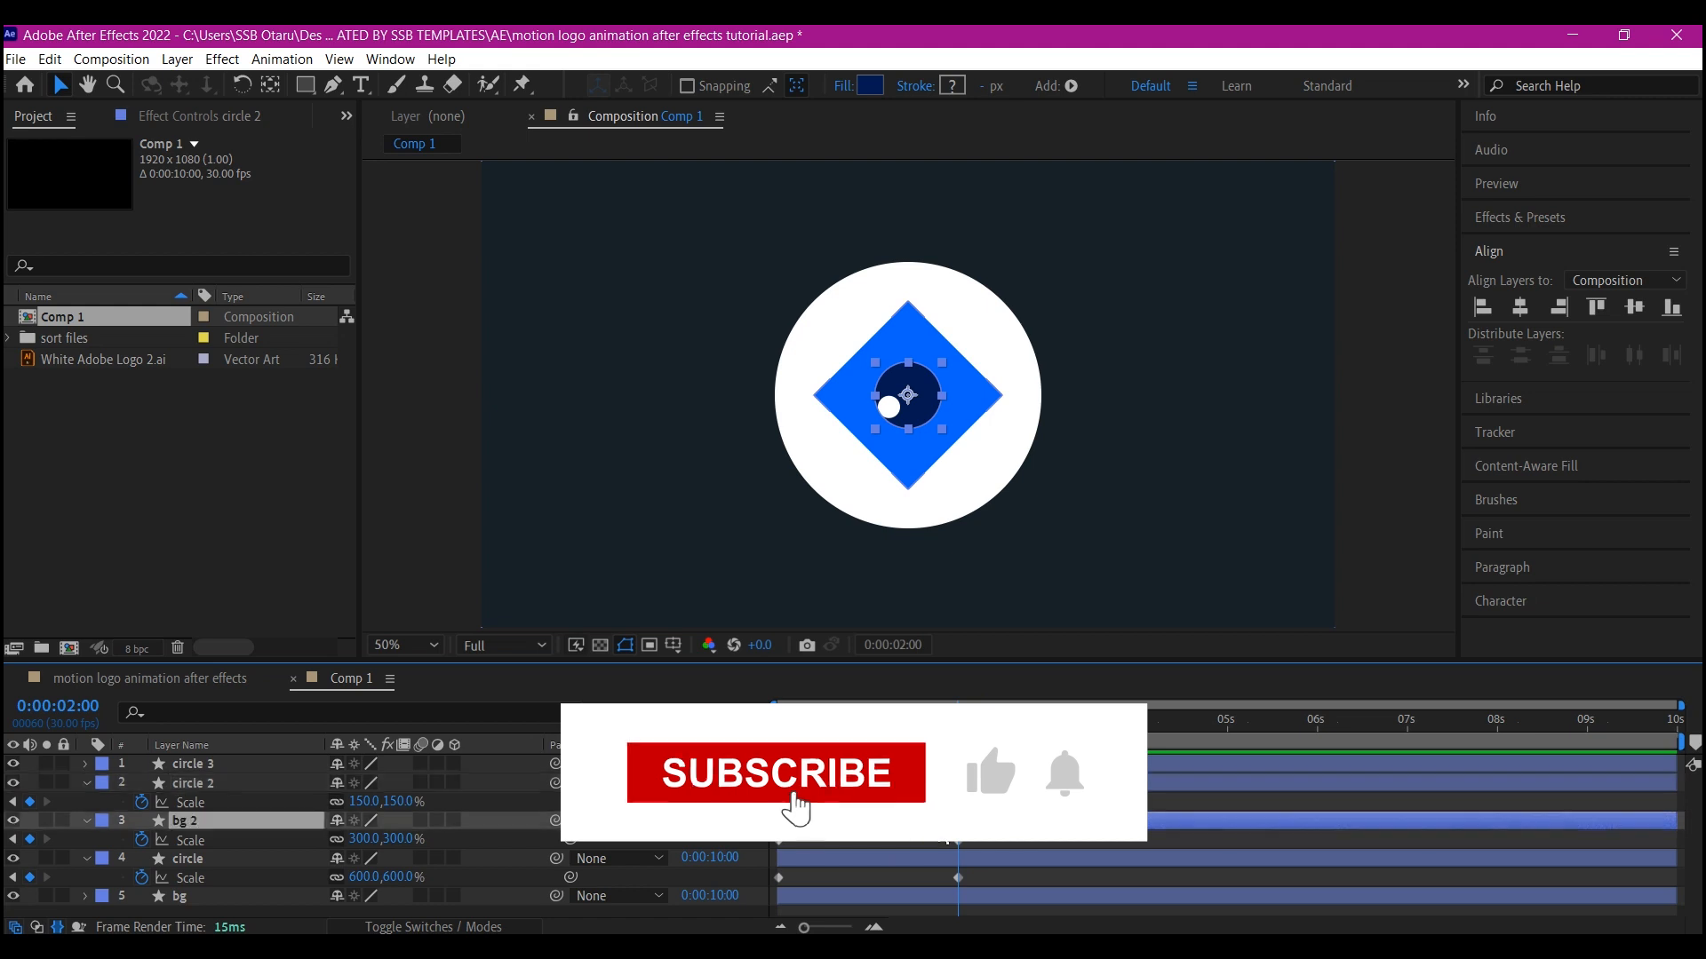
left_click(923, 846)
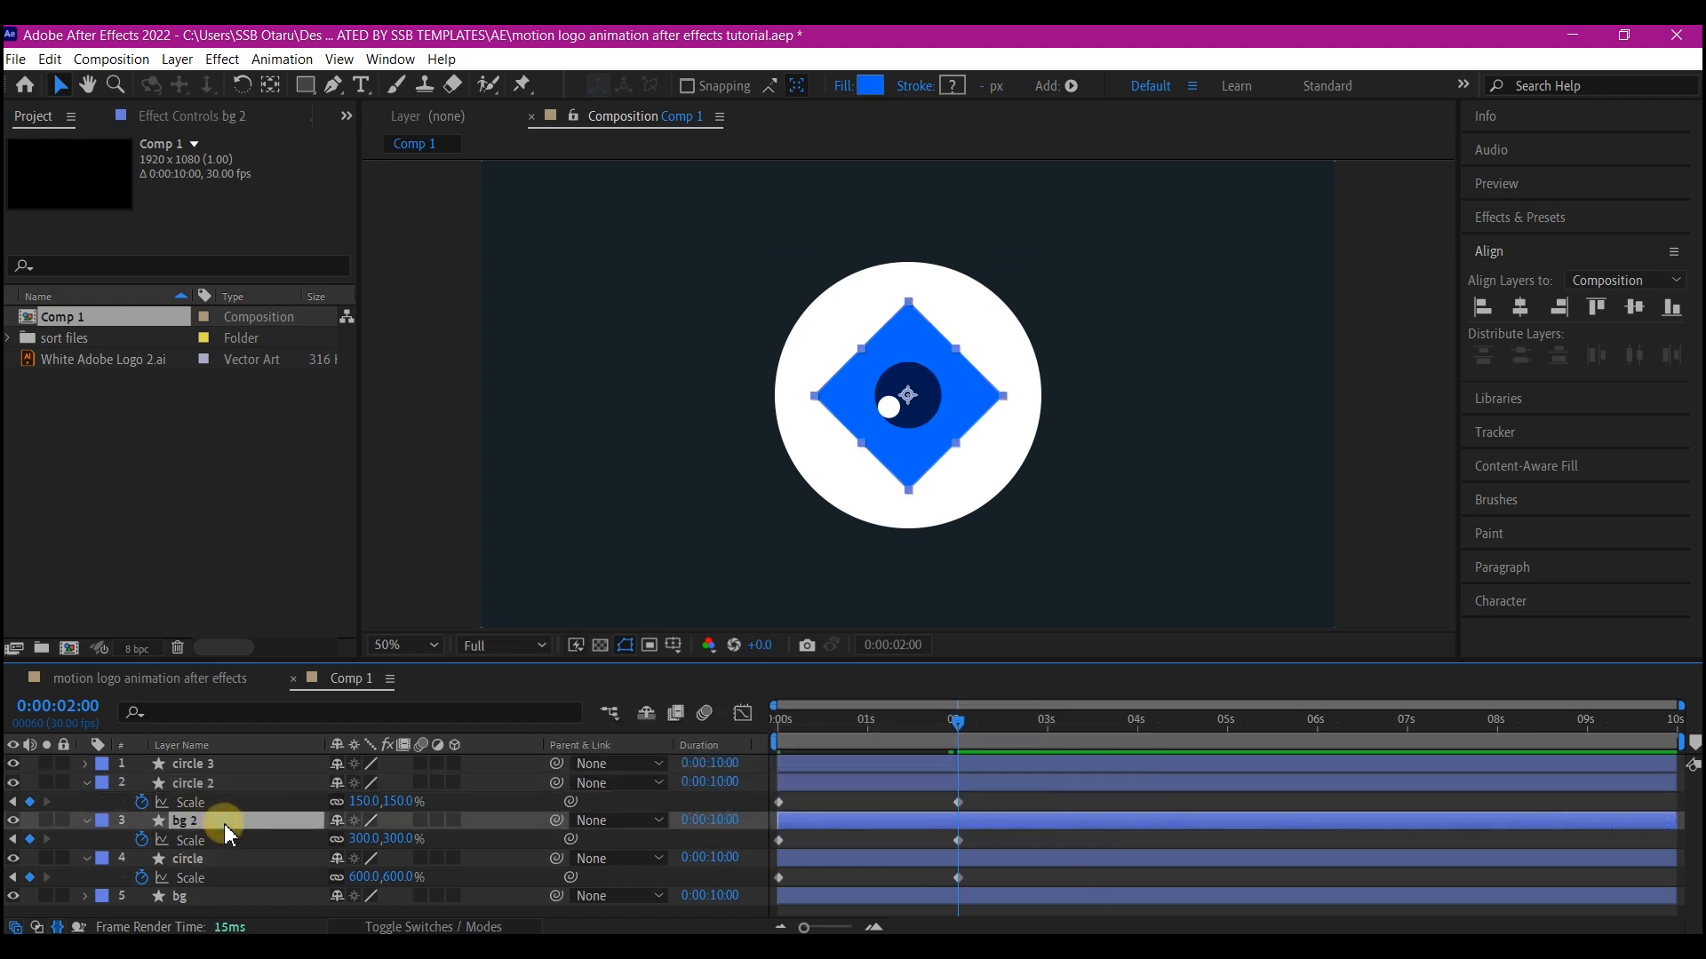
key("Return")
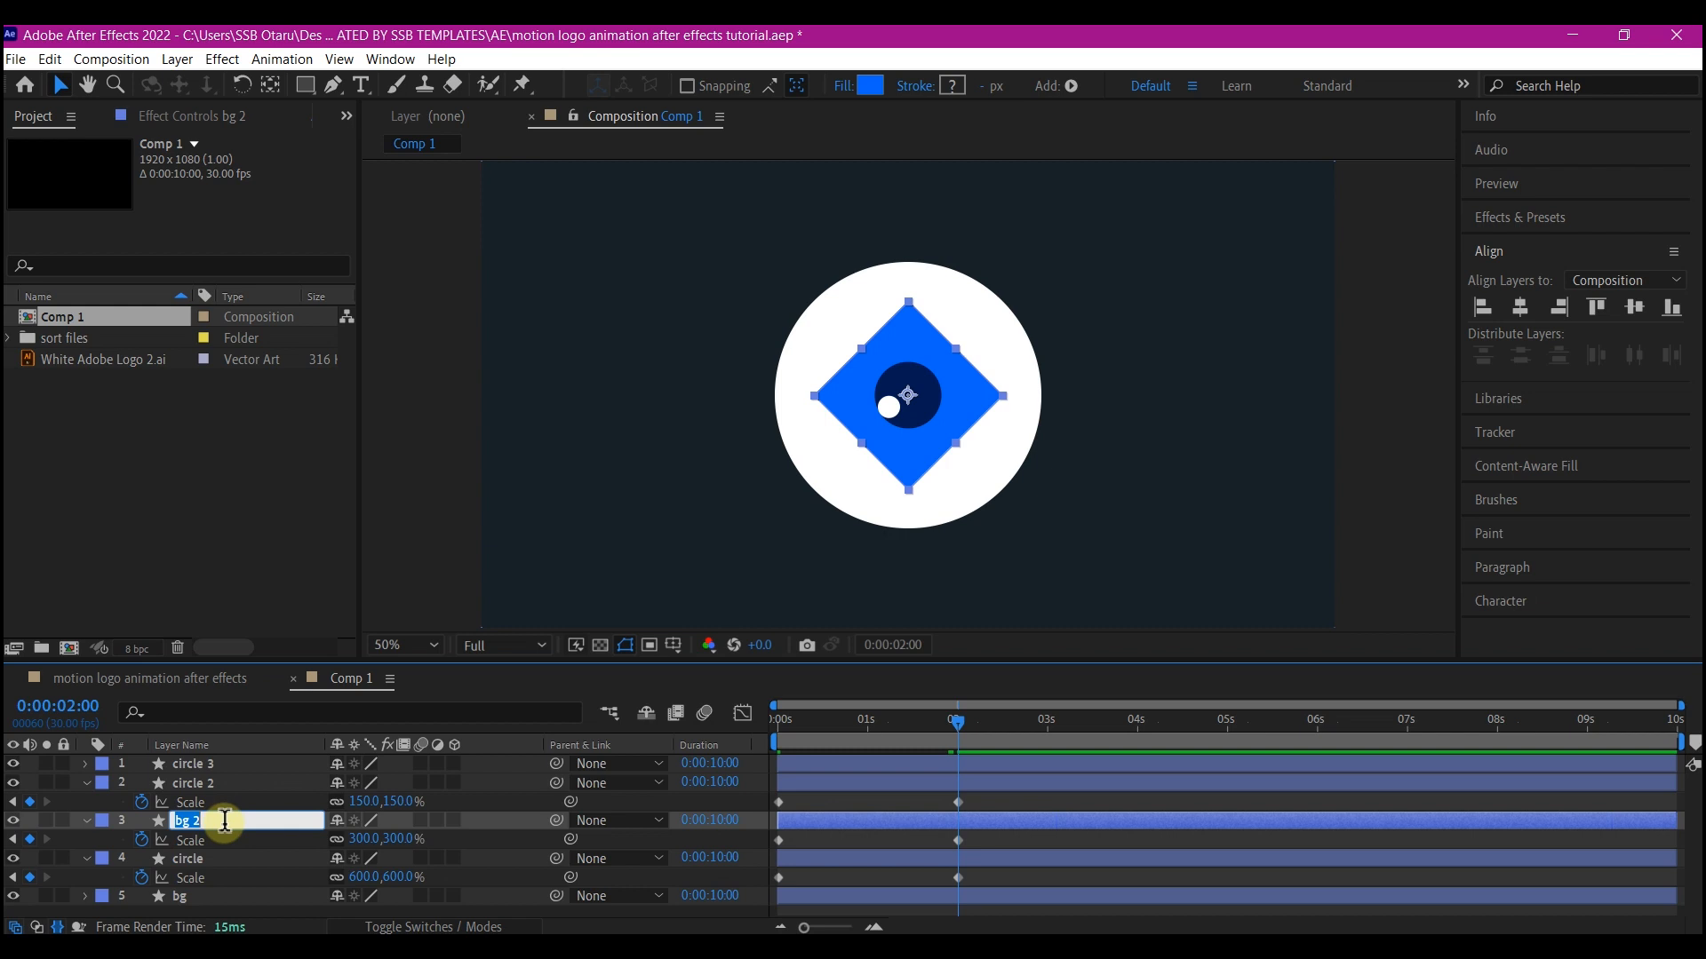
left_click(222, 824)
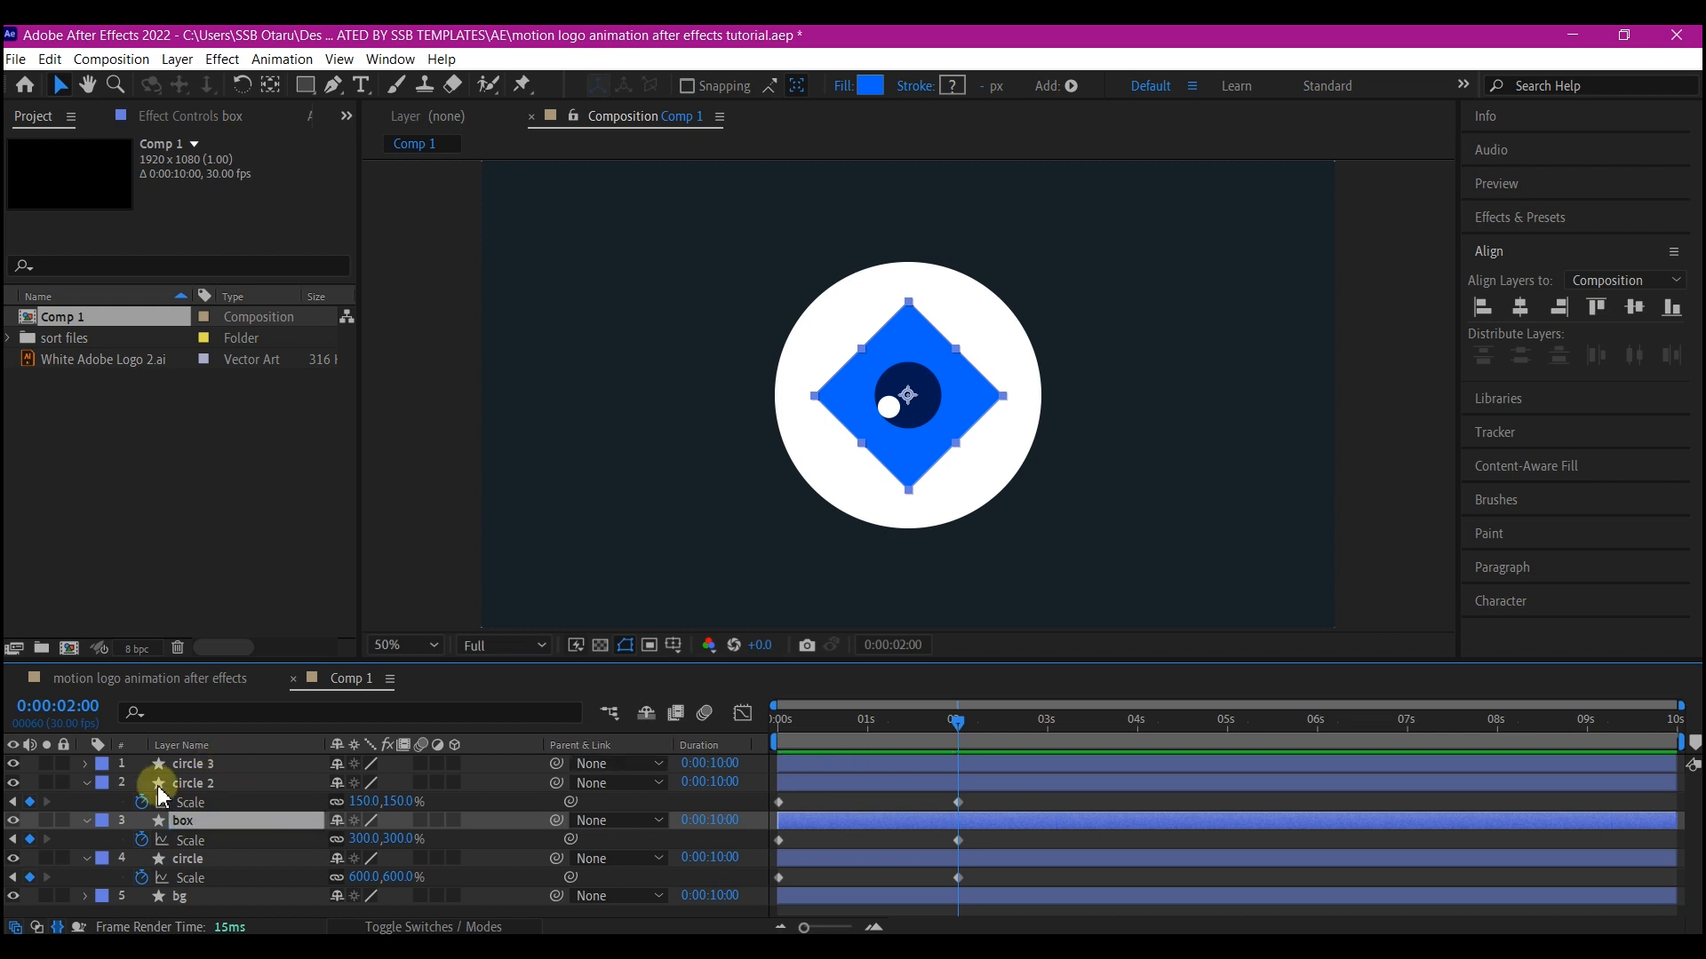
Add a Rotation keyframe on the box at 2 seconds and set its rotation to -180° at the start
key("shift+r")
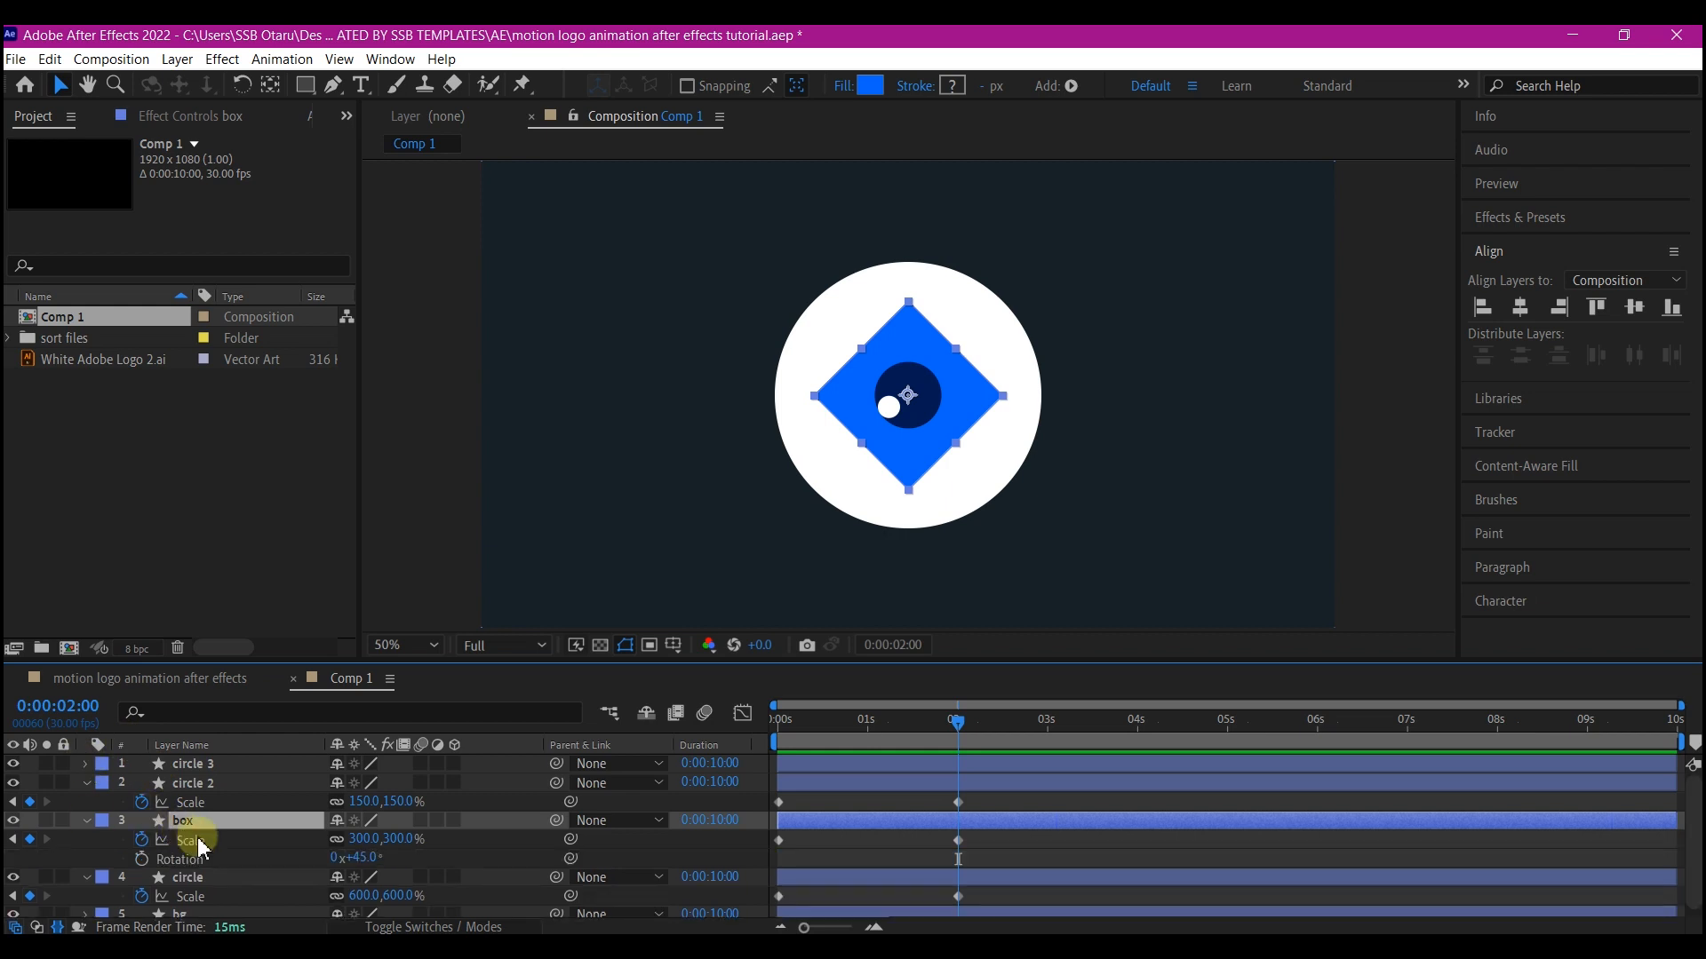
left_click(142, 860)
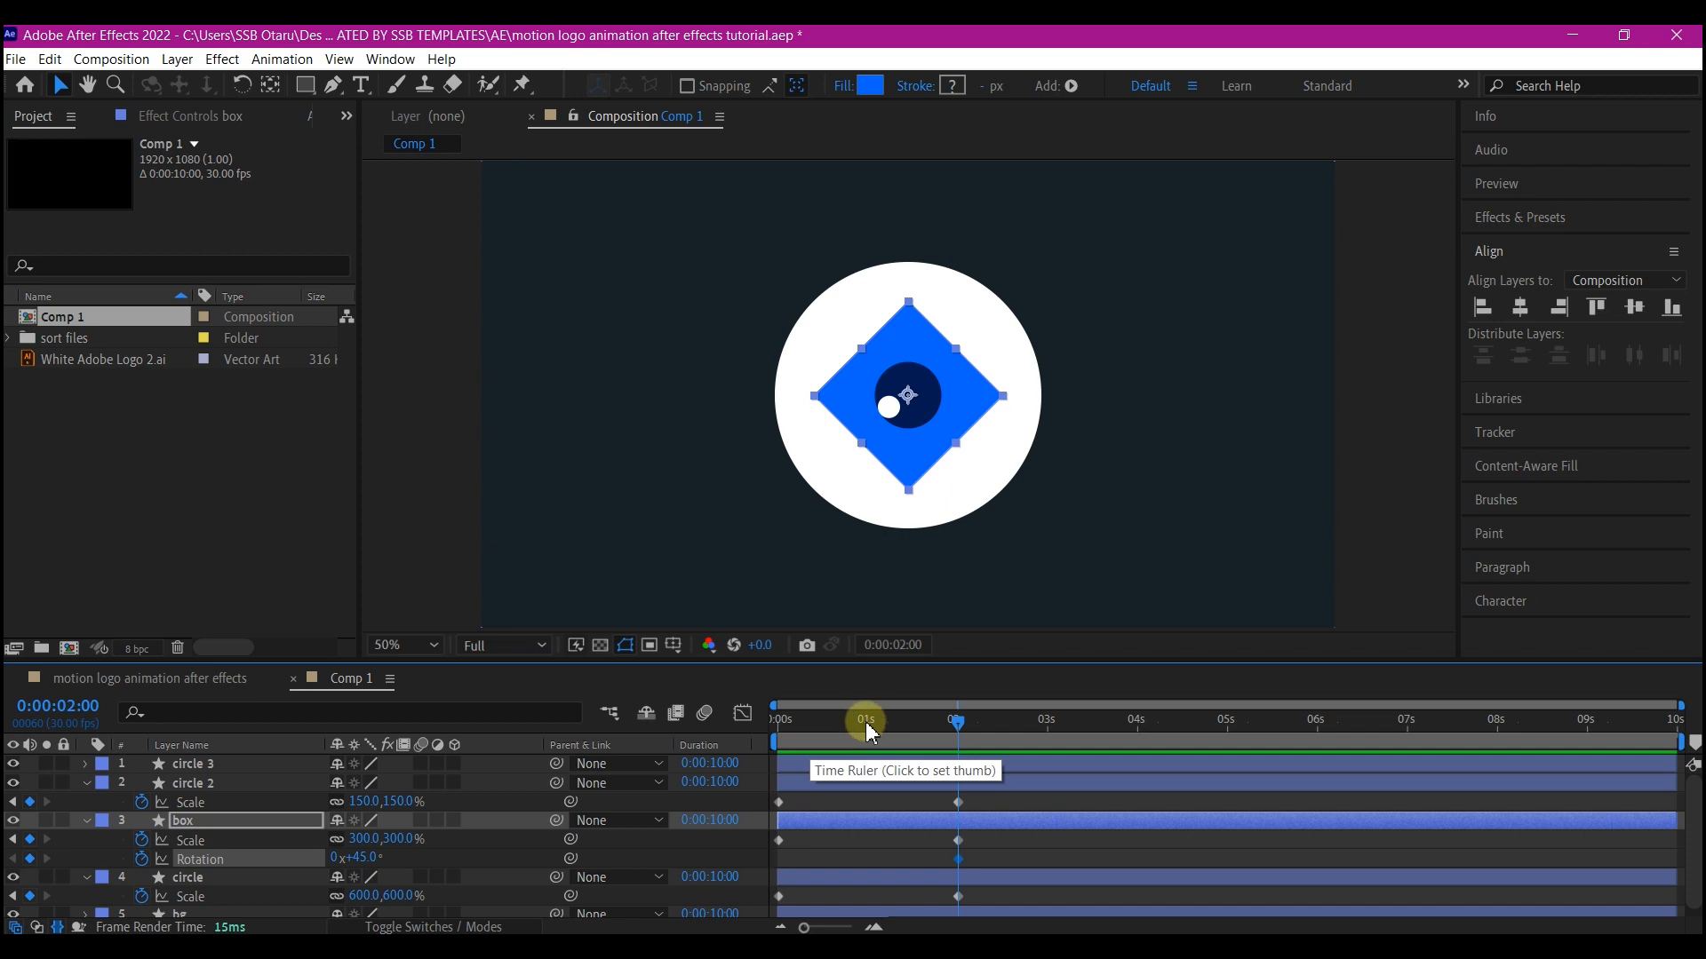
left_click_drag(870, 732, 766, 745)
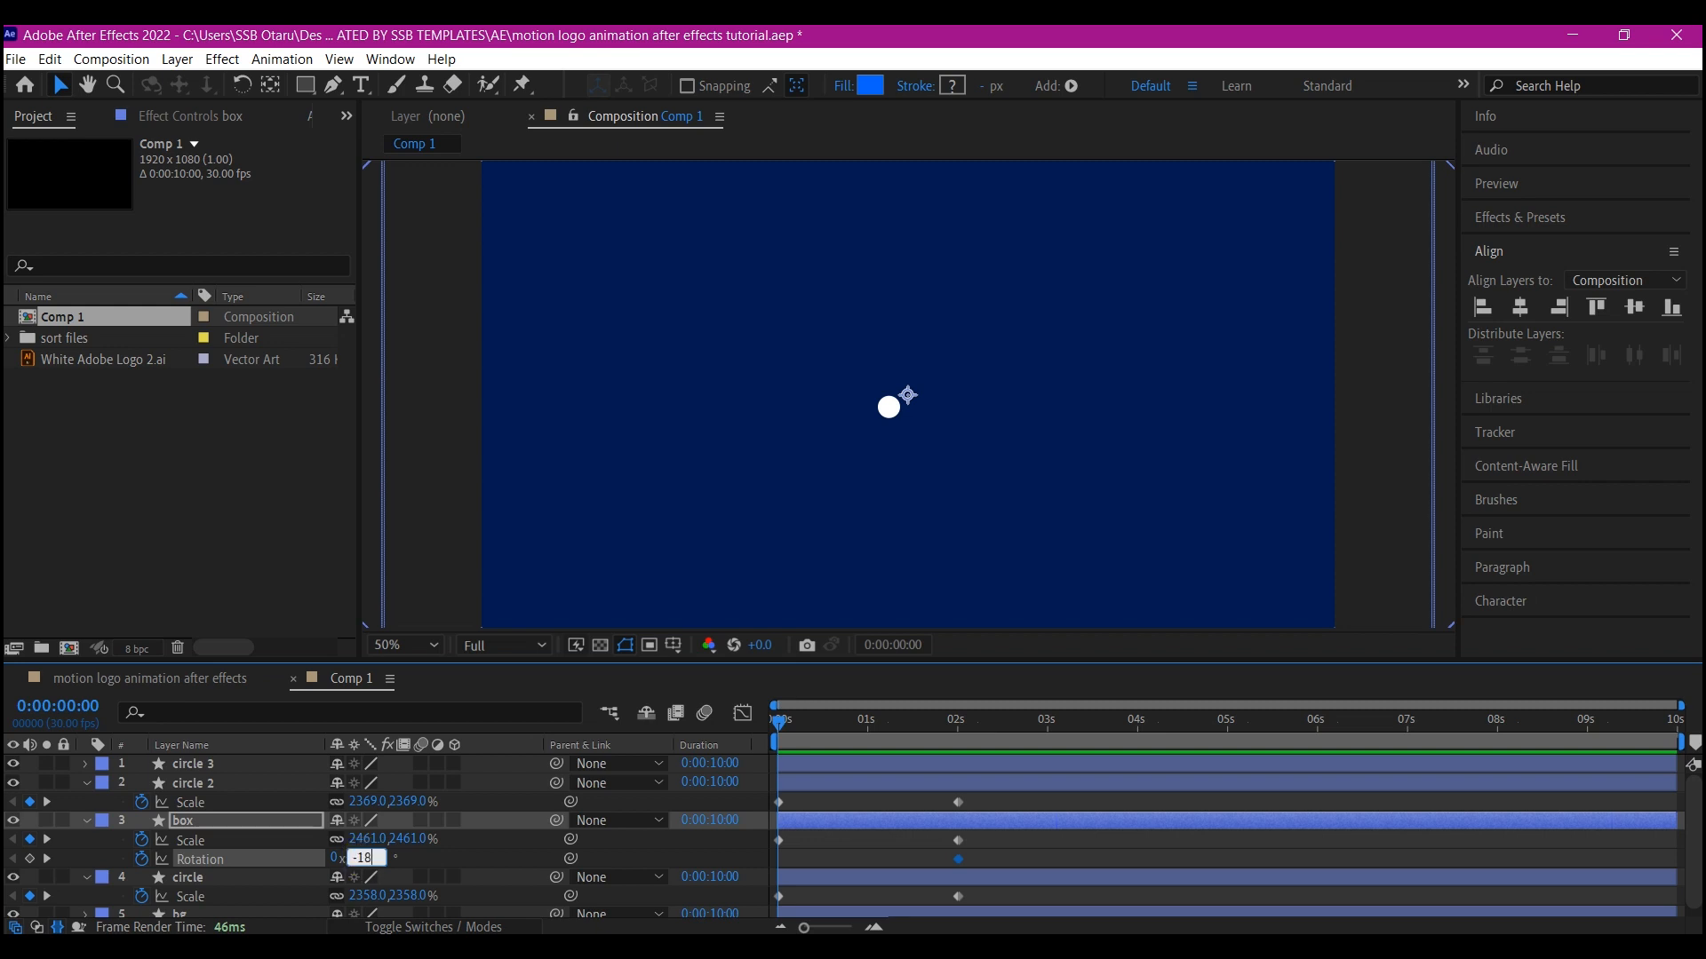
key("Return")
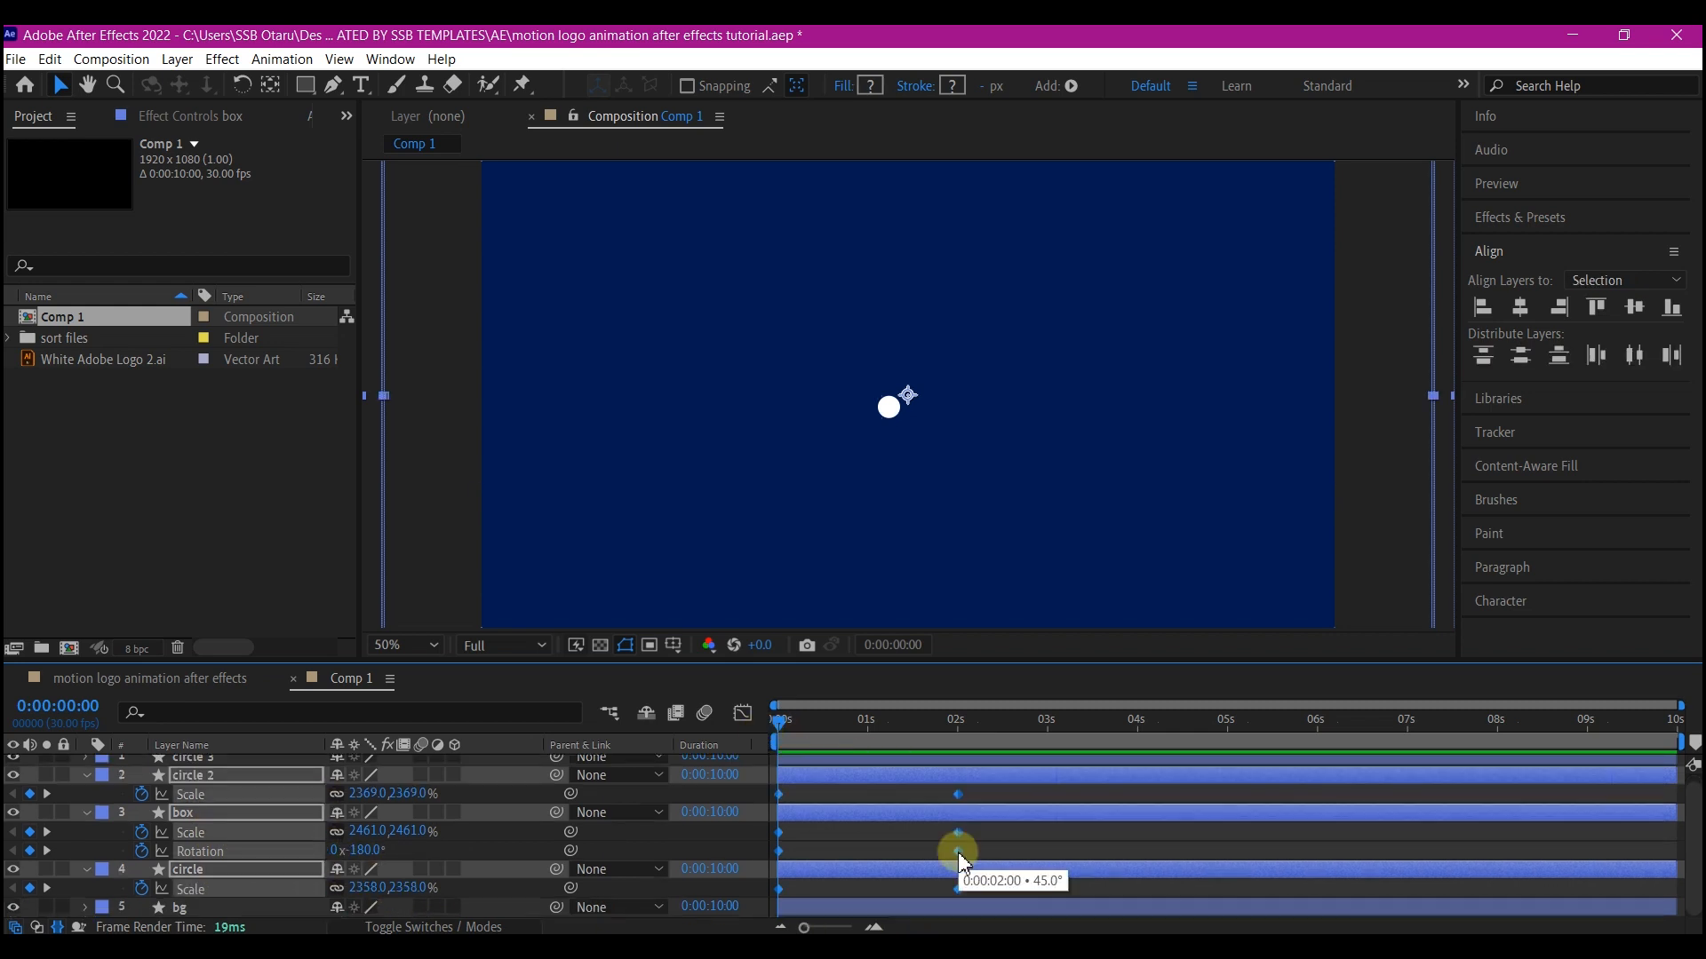
Apply Easy Ease In to the selected keyframes
right_click(958, 851)
mouse_move(1024, 841)
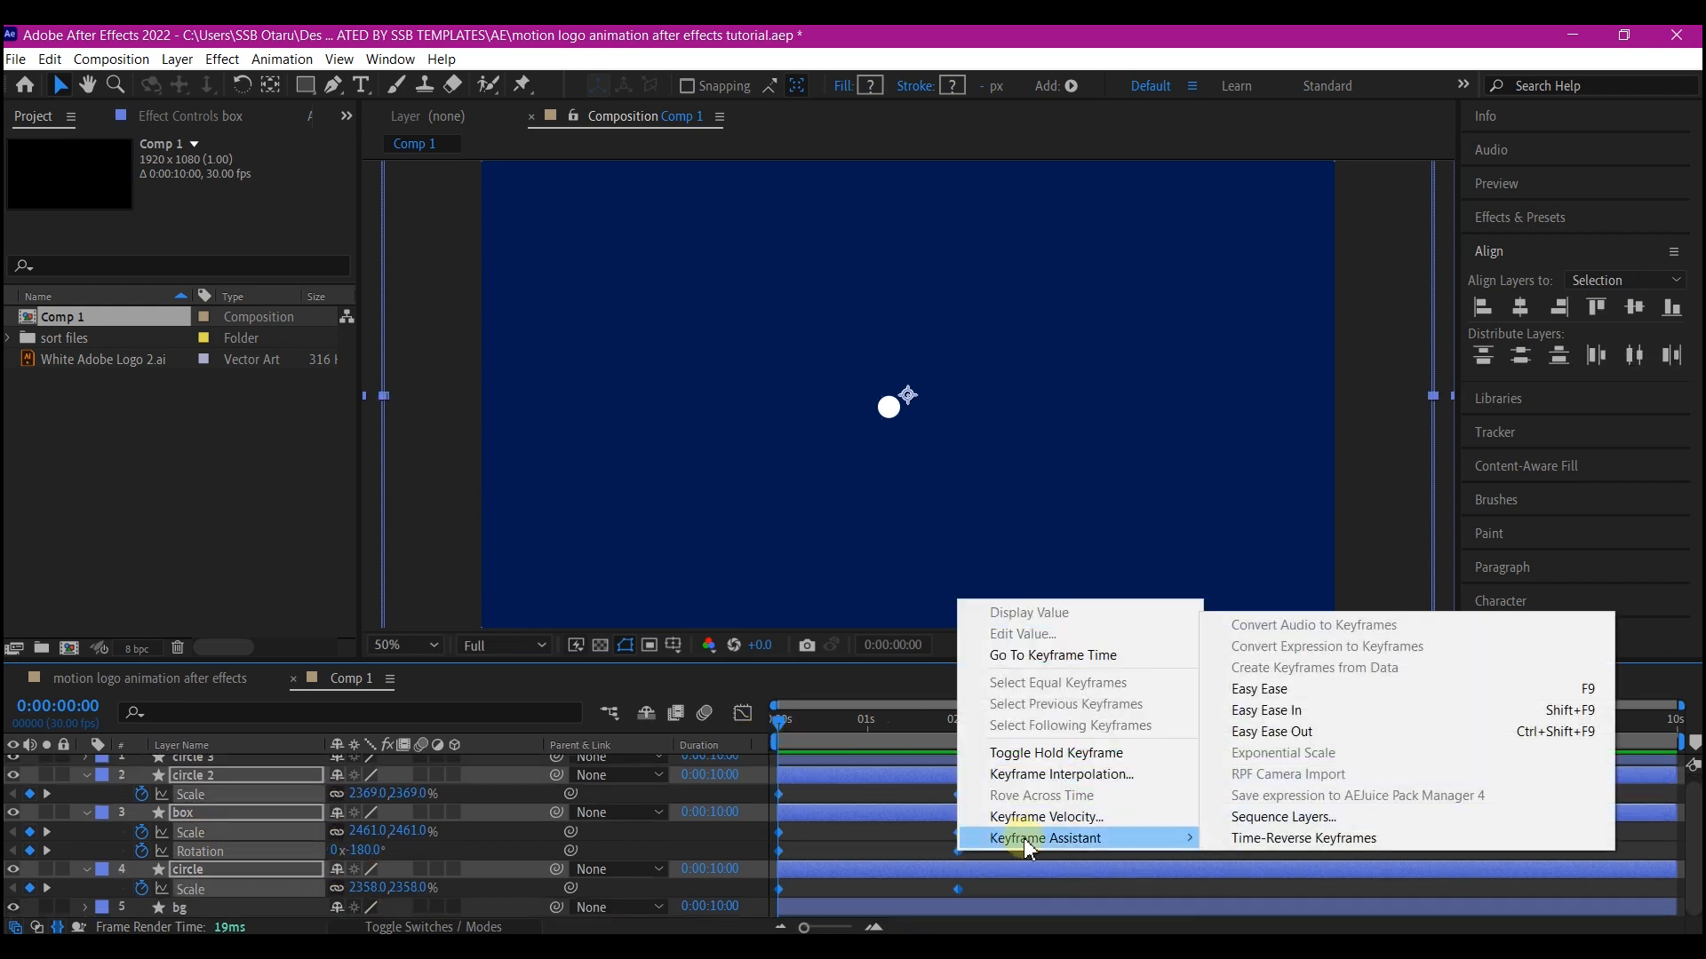
left_click(1261, 690)
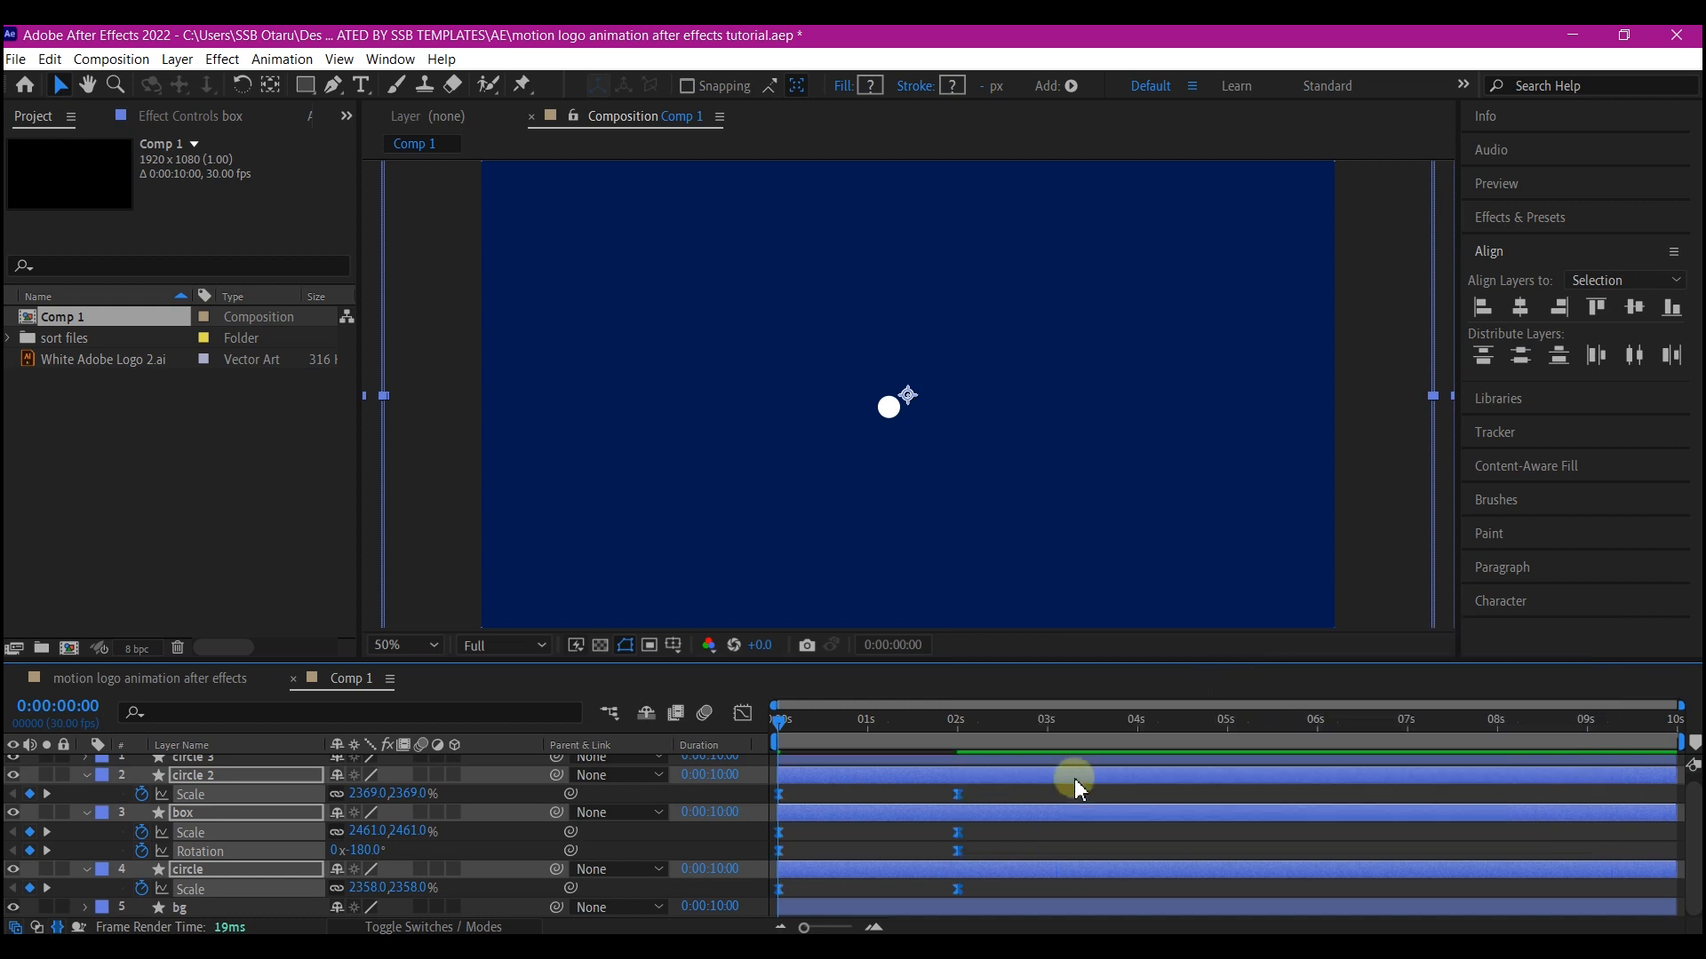
Reshape circle 2's scale speed curve in the Graph Editor so it accelerates sharply into its end keyframe
left_click(958, 795)
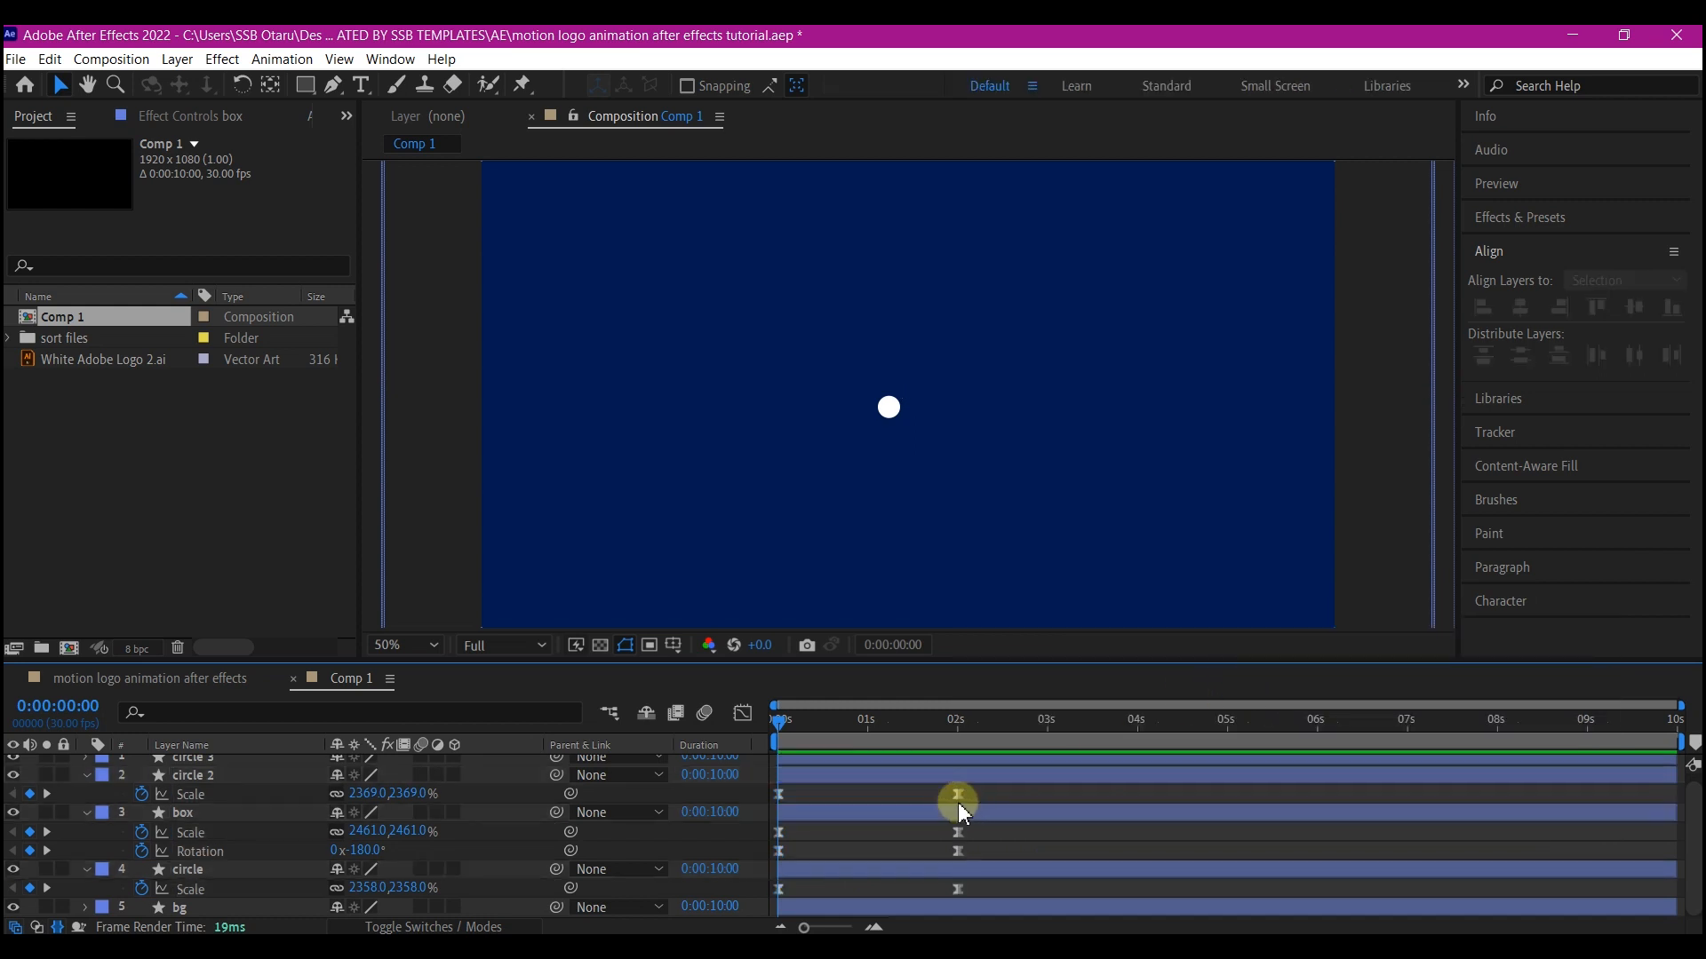
left_click(743, 713)
left_click_drag(927, 765, 844, 765)
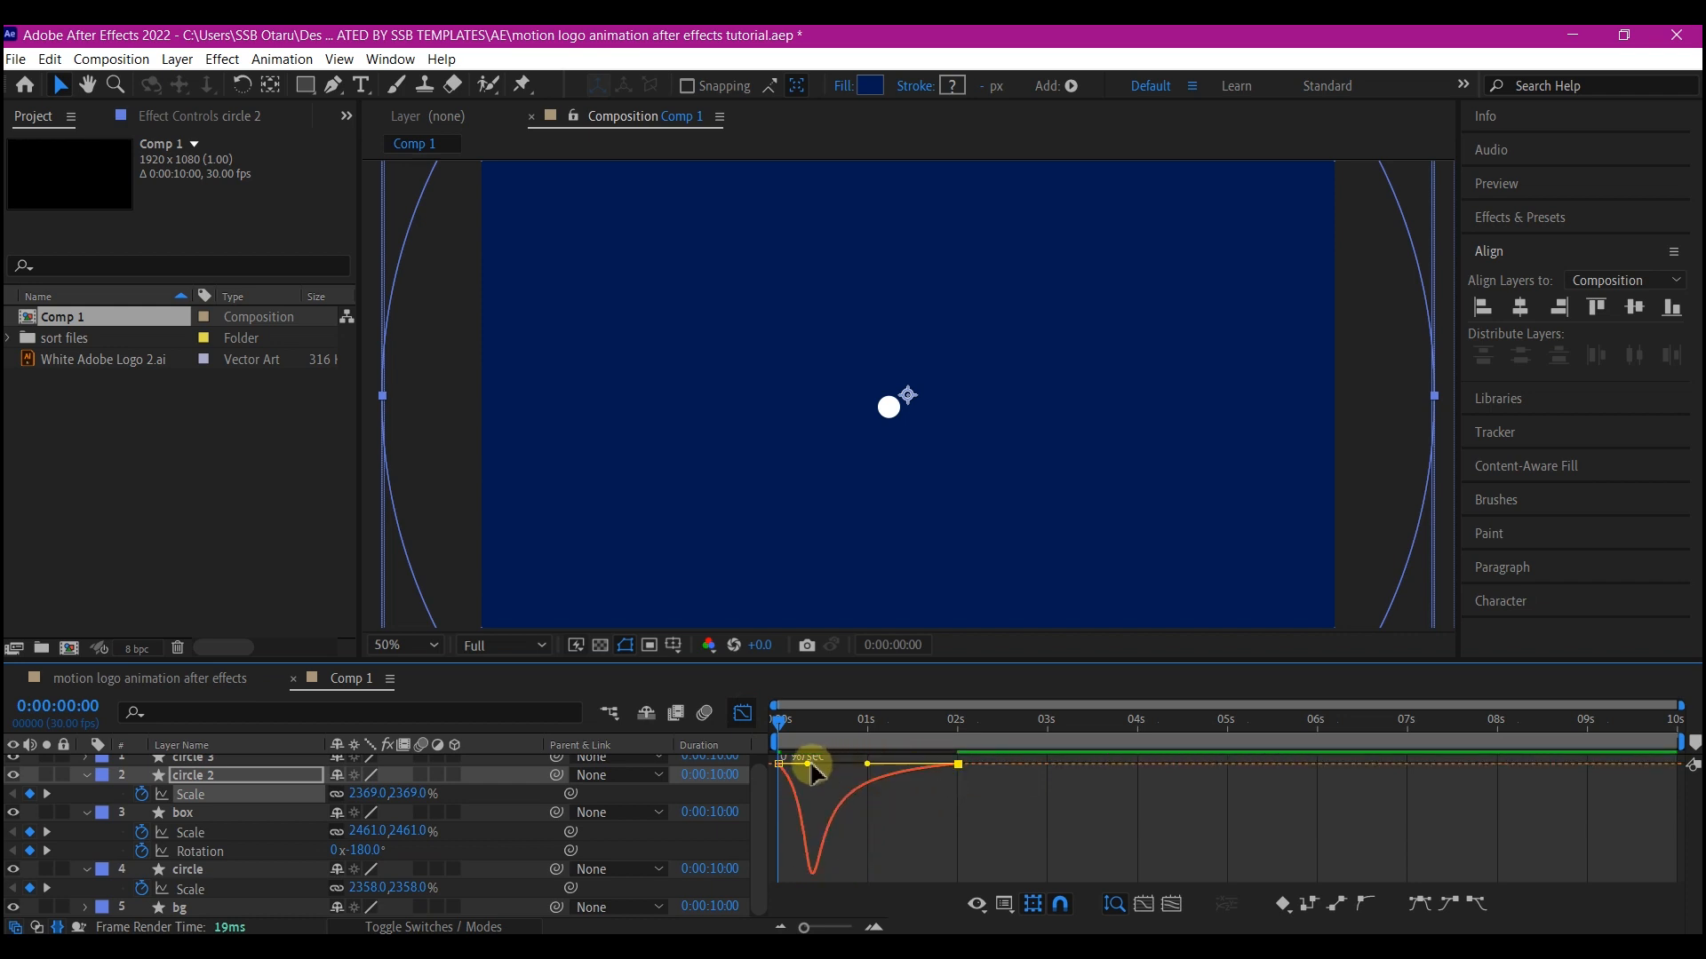
left_click_drag(802, 769, 782, 766)
left_click(742, 713)
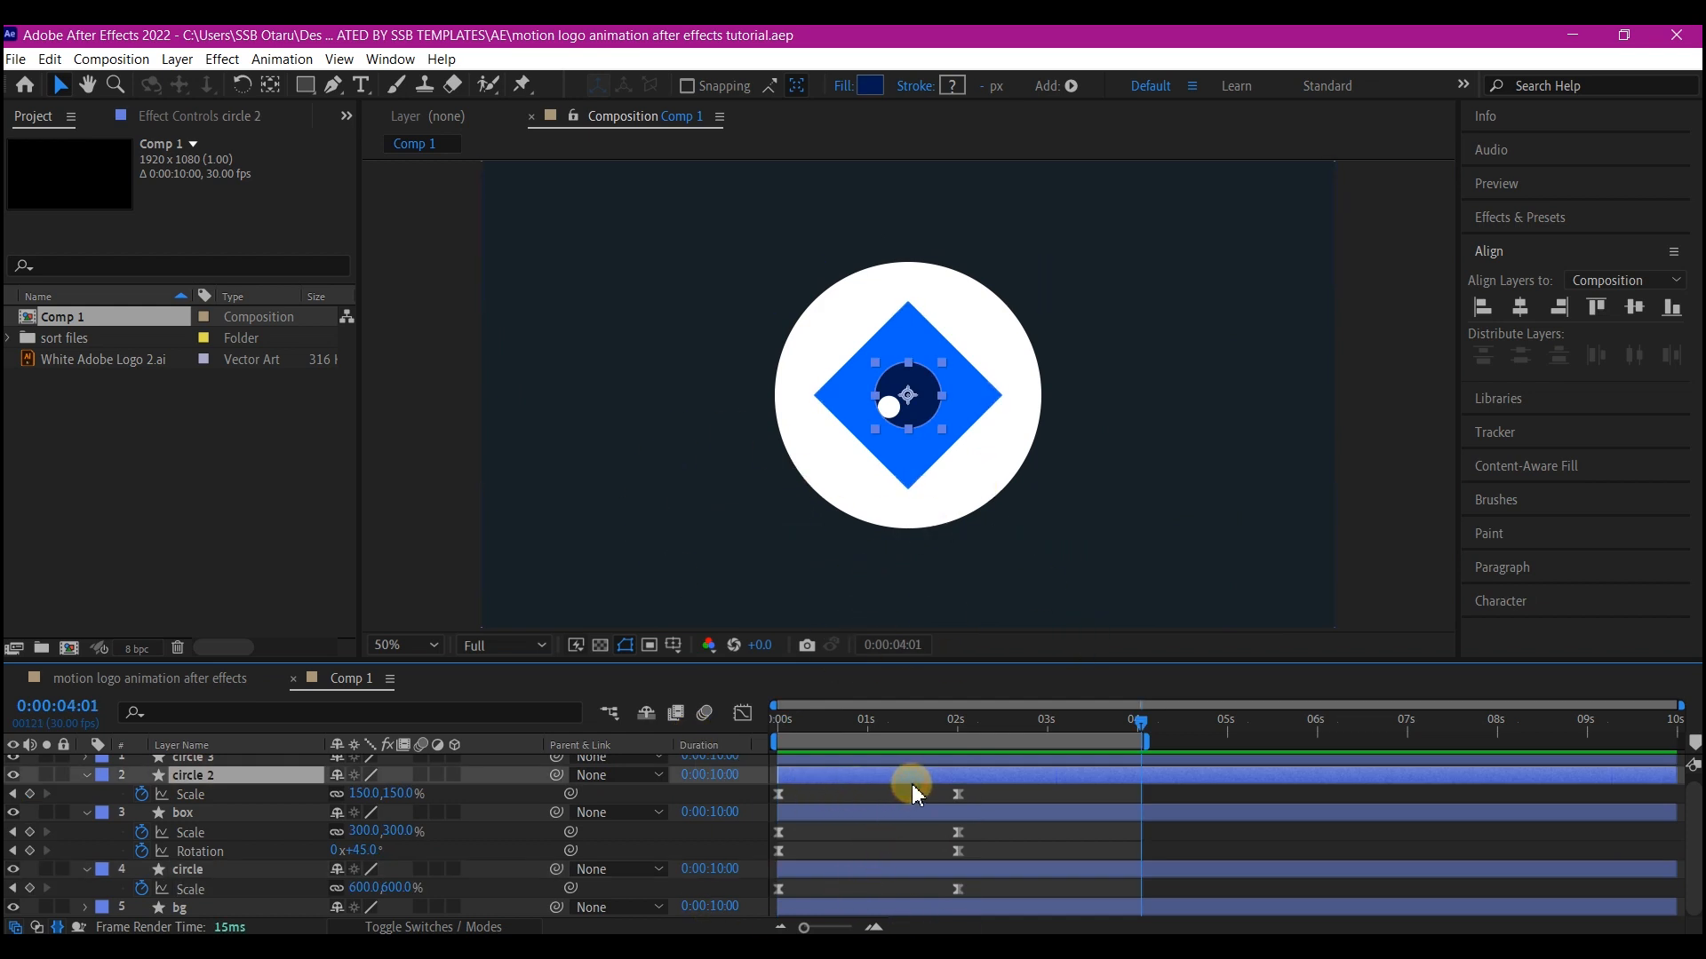
Move circle 2's end scale keyframe to about 1 second and the box's end scale keyframe to about 1.3 seconds
left_click(957, 795)
left_click_drag(960, 797, 869, 799)
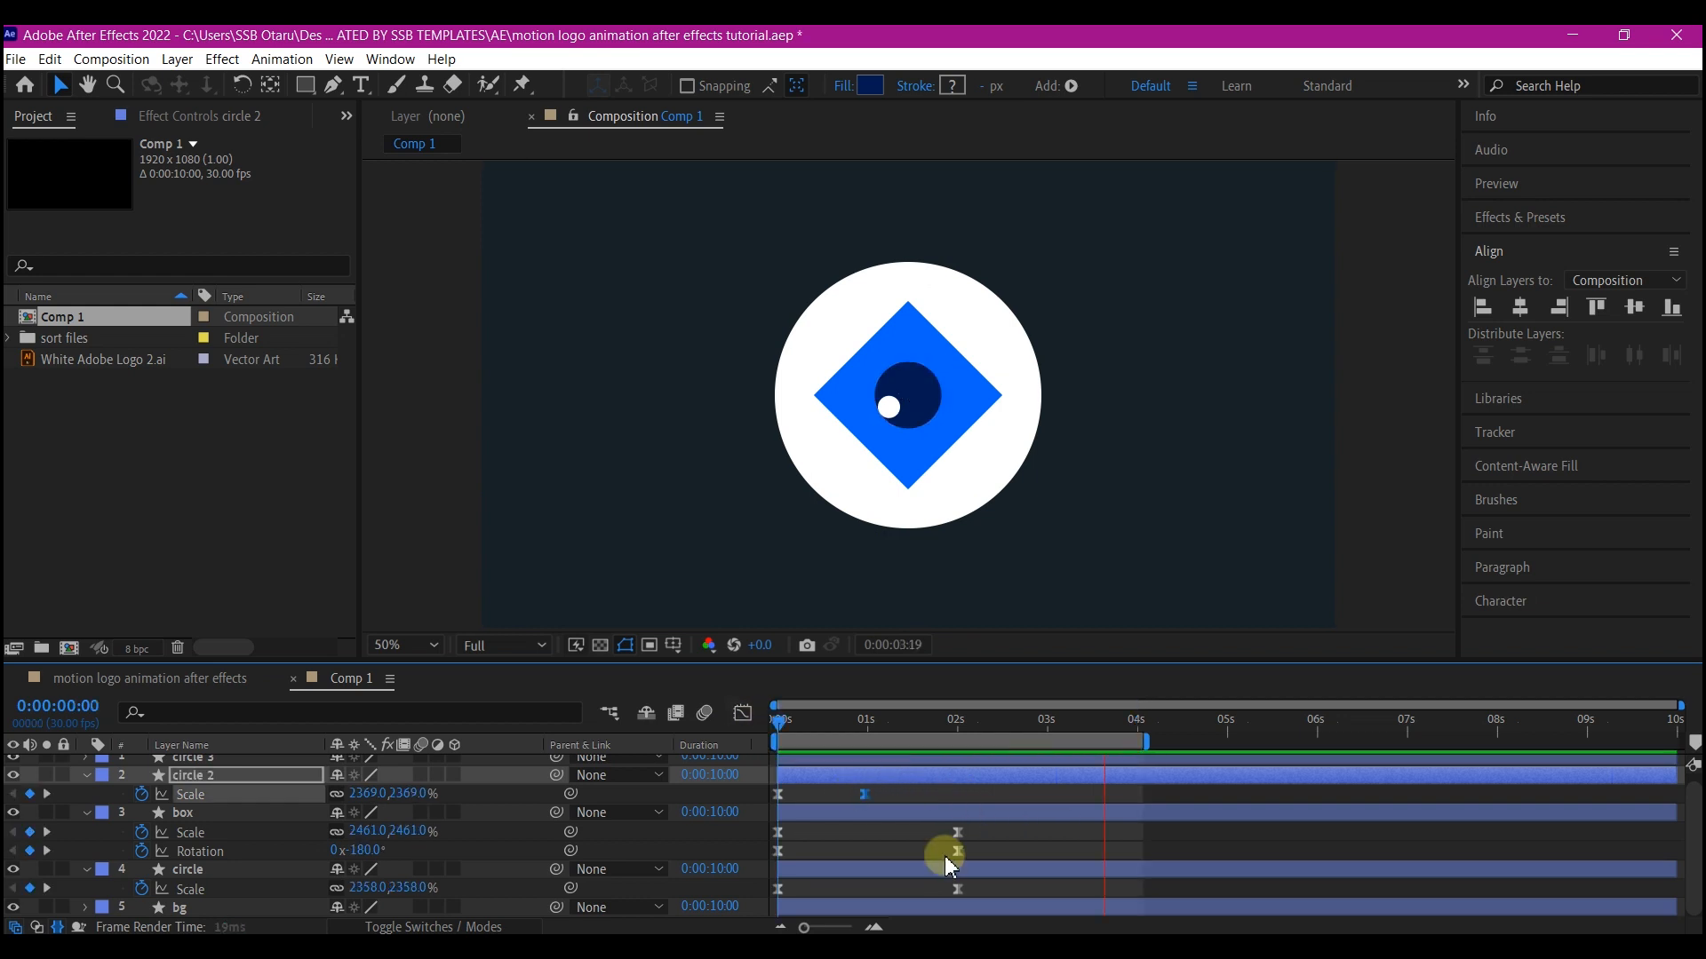
key("space")
left_click(964, 854)
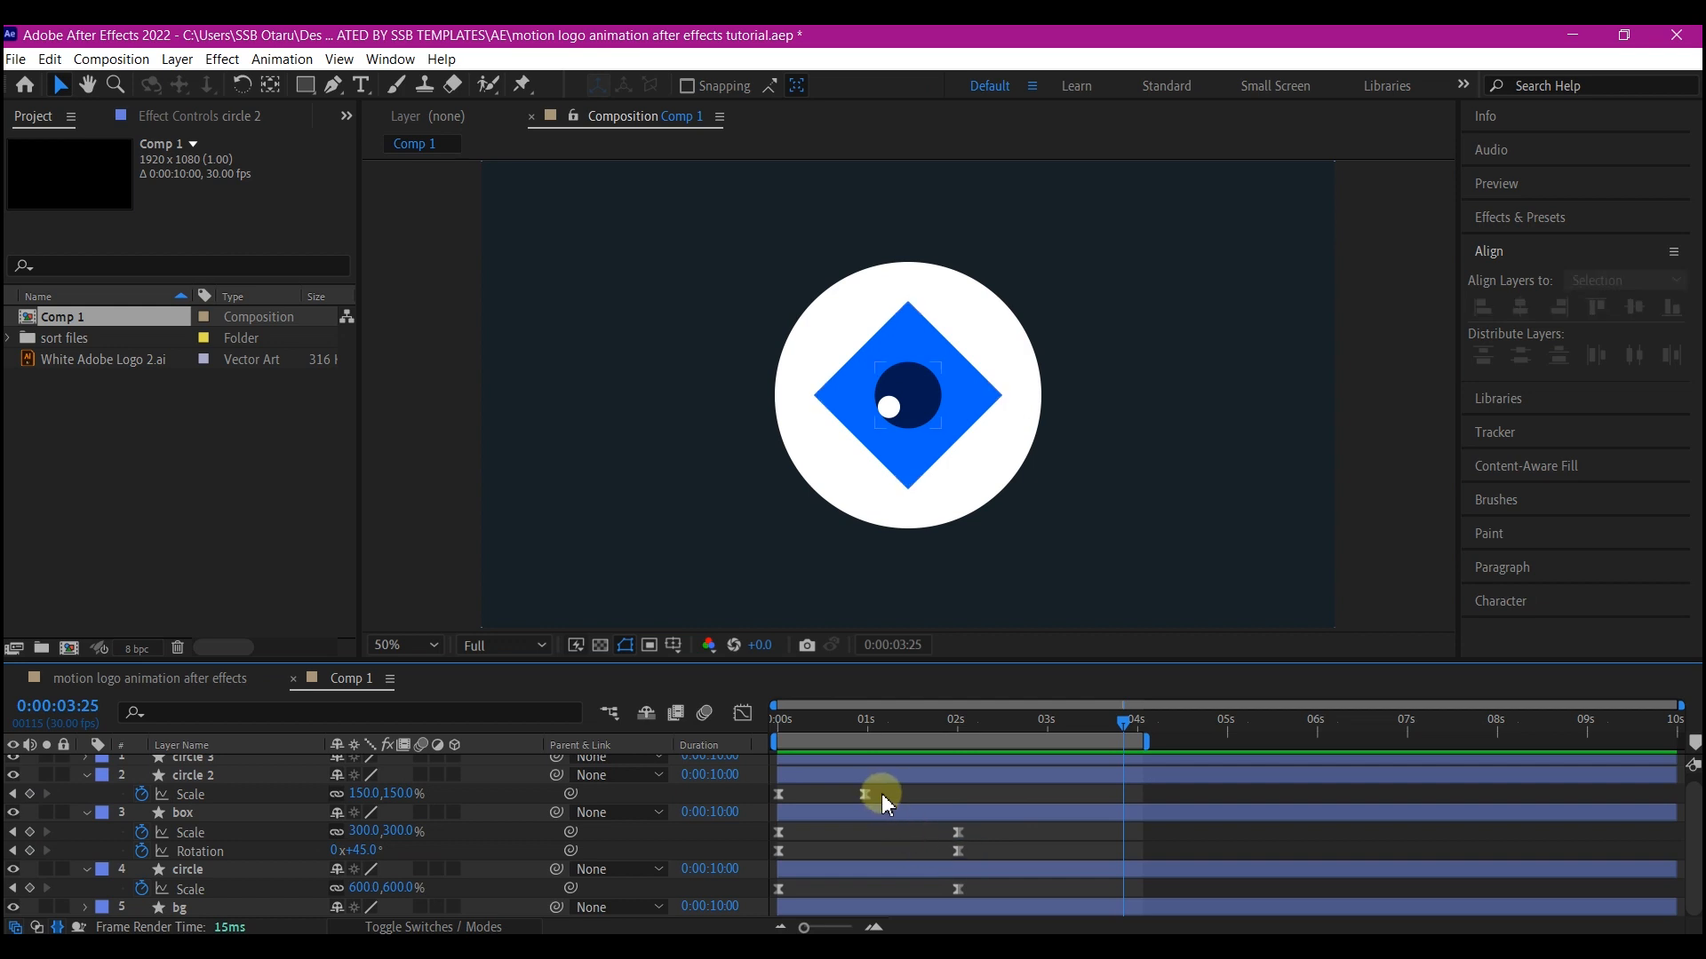
left_click(959, 833)
left_click_drag(935, 837, 897, 840)
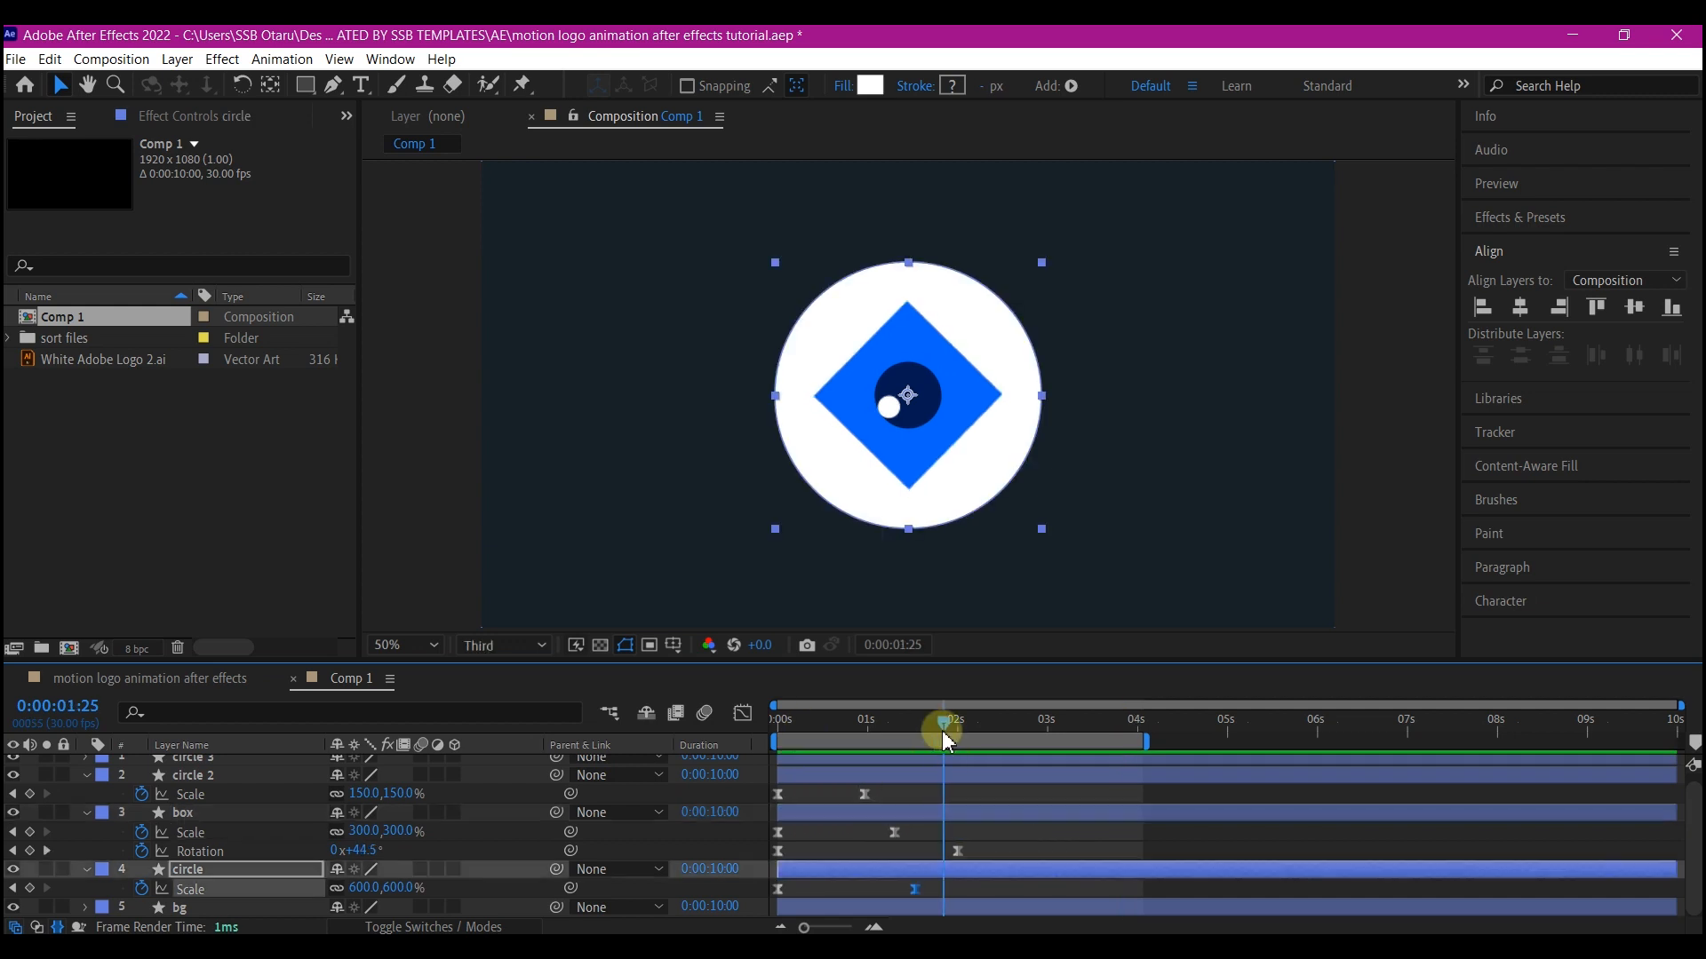
At 3 seconds, set the box's rotation to 148°
left_click_drag(936, 731, 1048, 772)
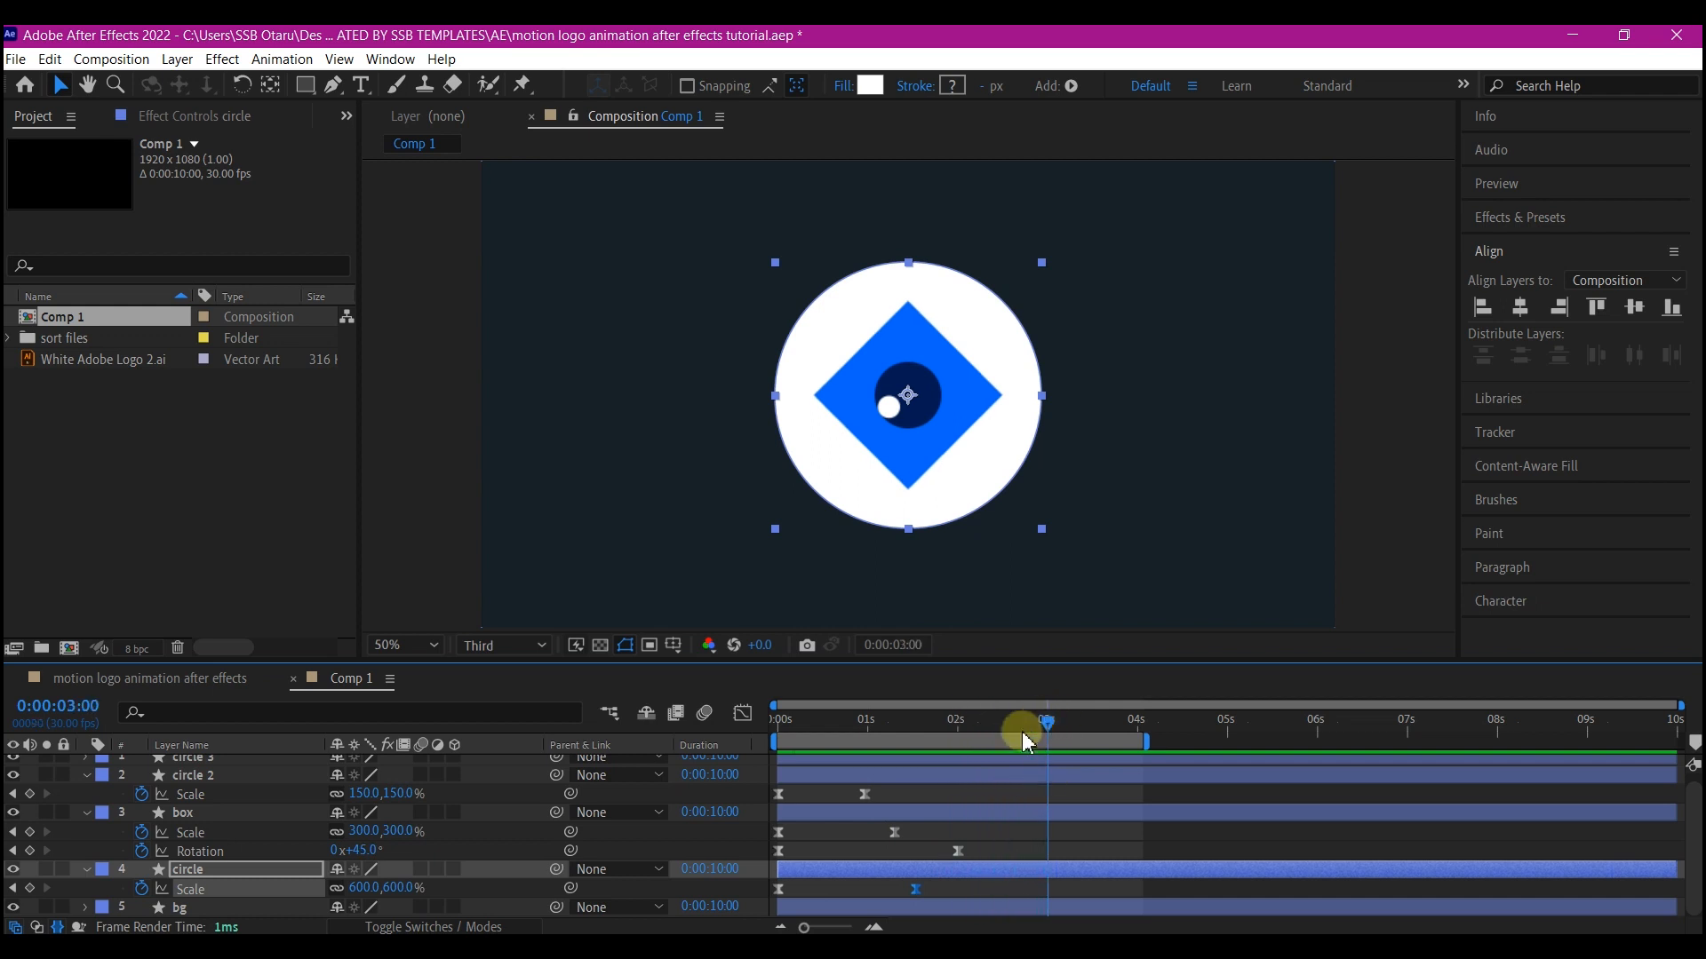
left_click(184, 813)
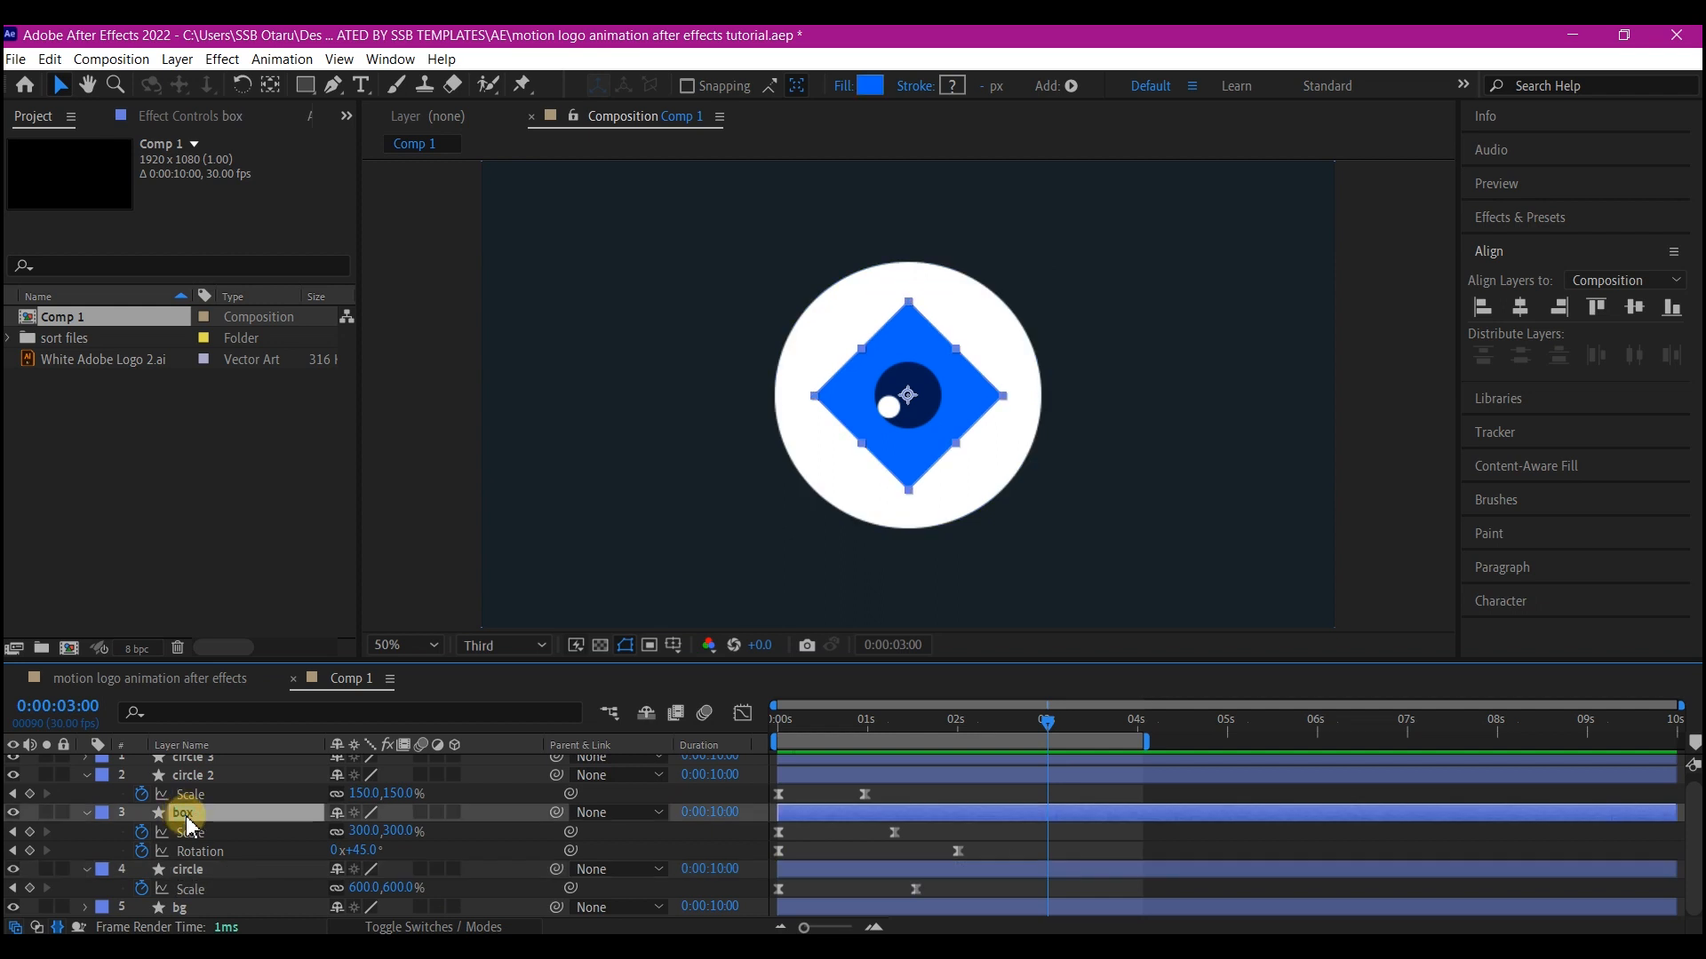
left_click_drag(364, 857, 487, 868)
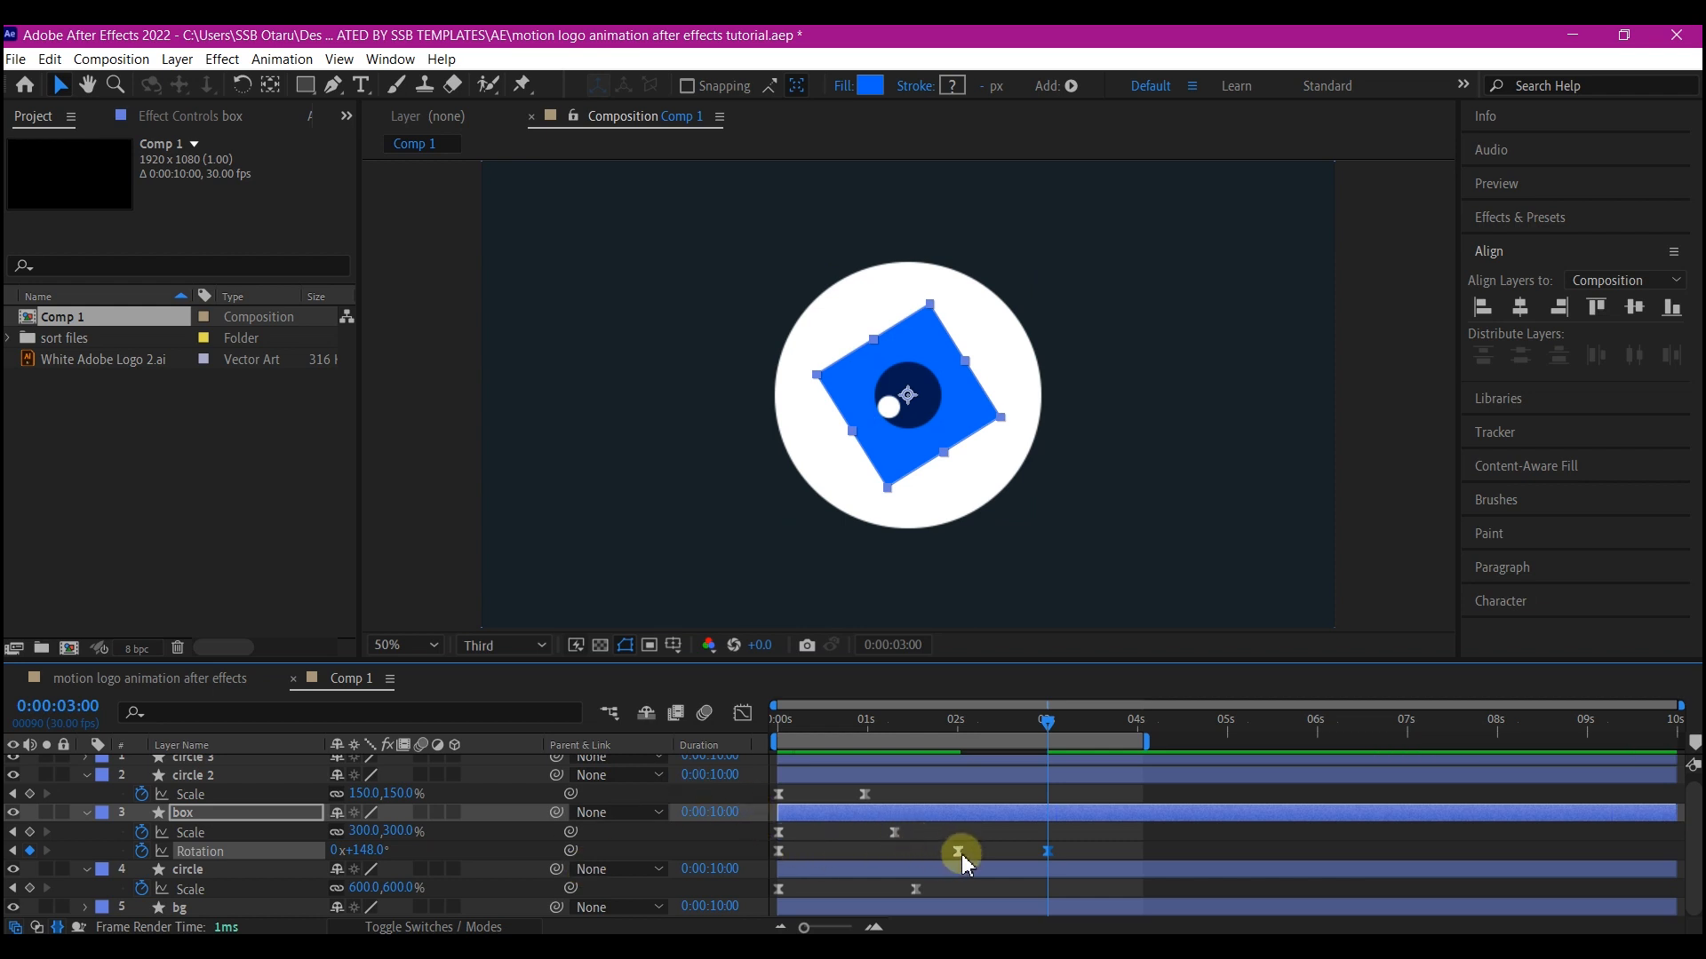
Copy the box's 300% scale keyframe to 2 seconds and its starting 2461% scale keyframe to 3 seconds
left_click(779, 833)
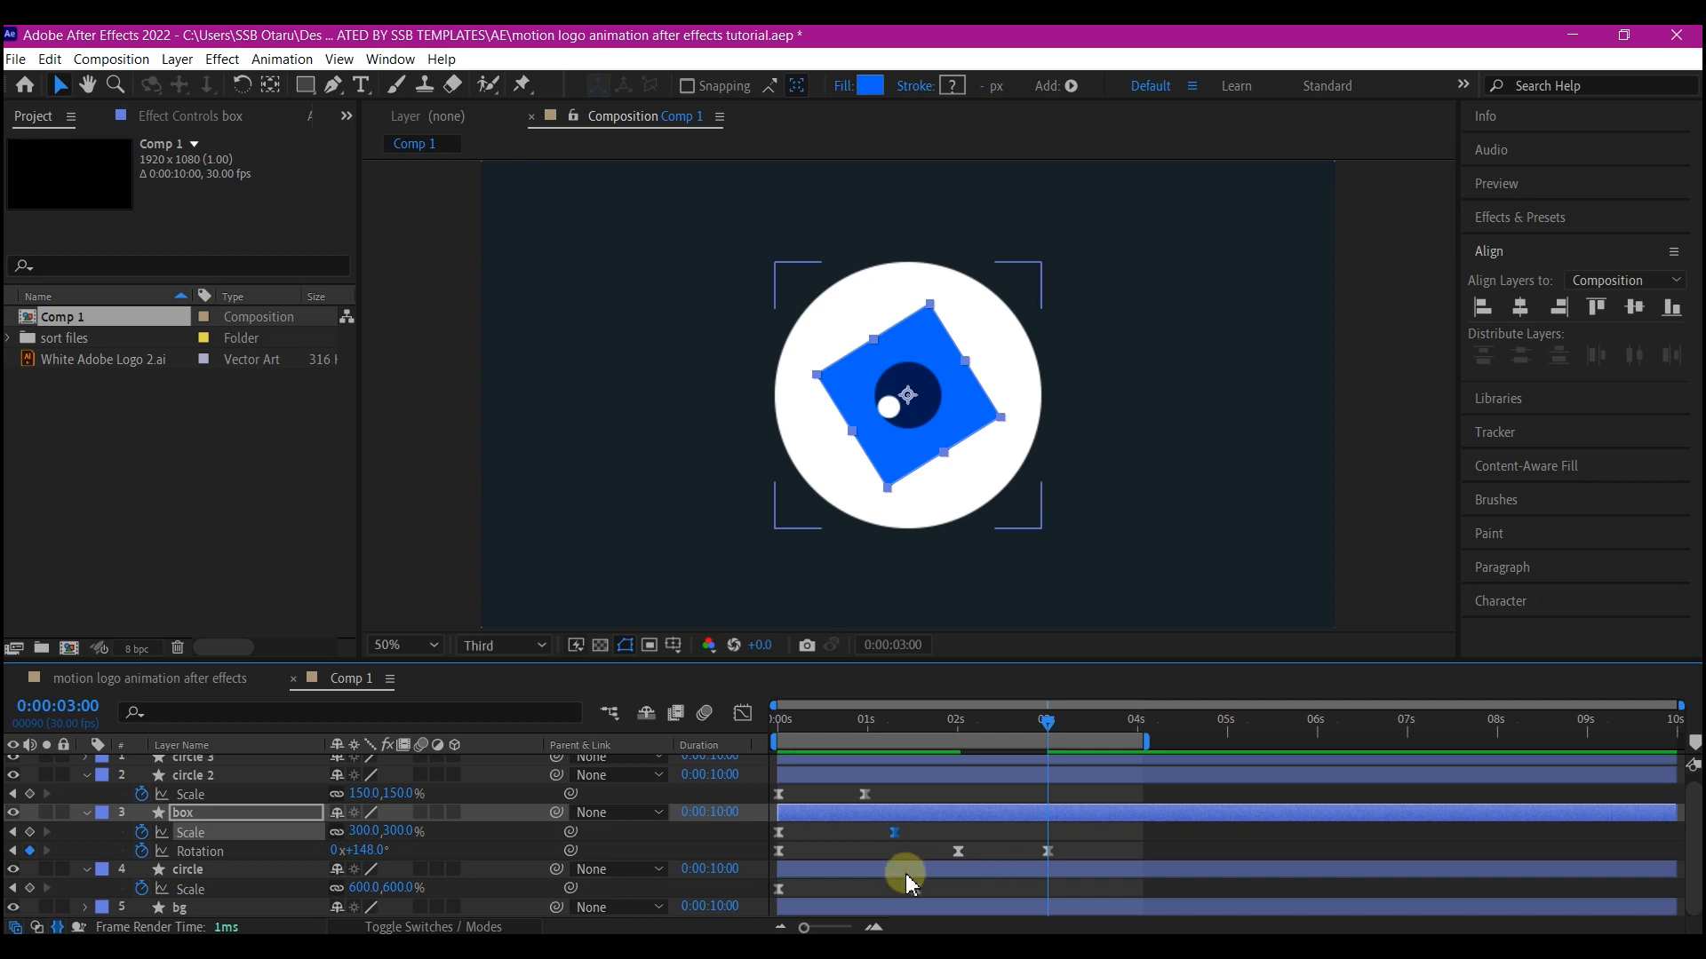
key("ctrl+v")
left_click_drag(1048, 835, 957, 844)
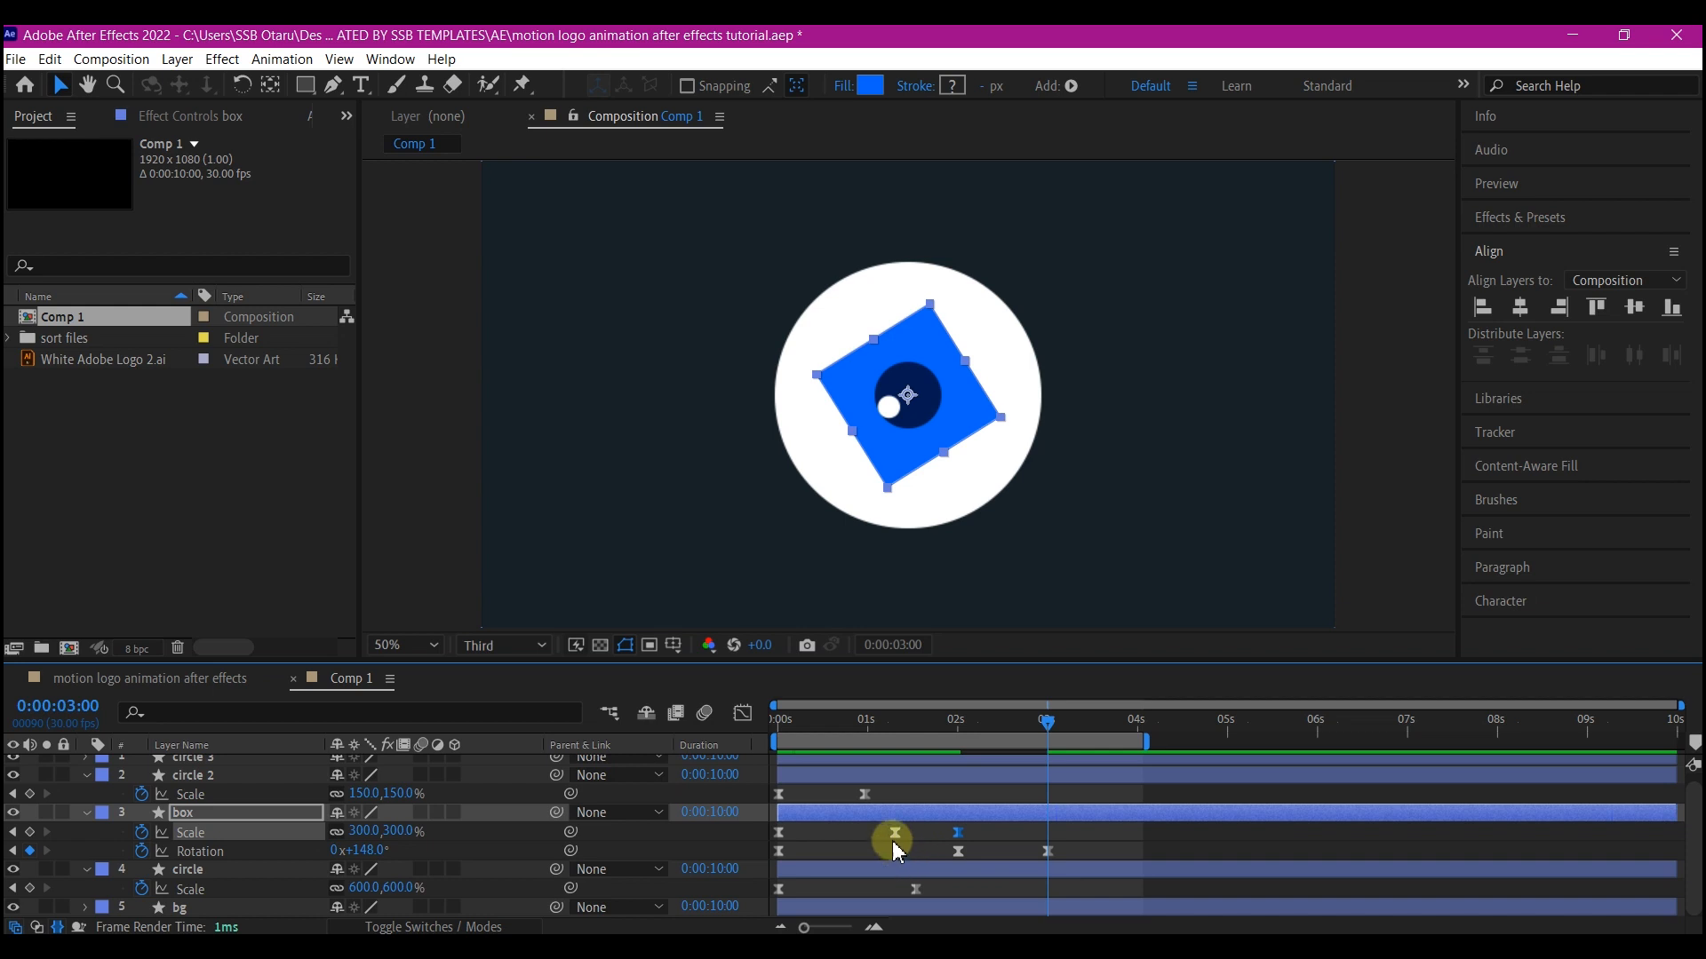
left_click(897, 838)
left_click(779, 835)
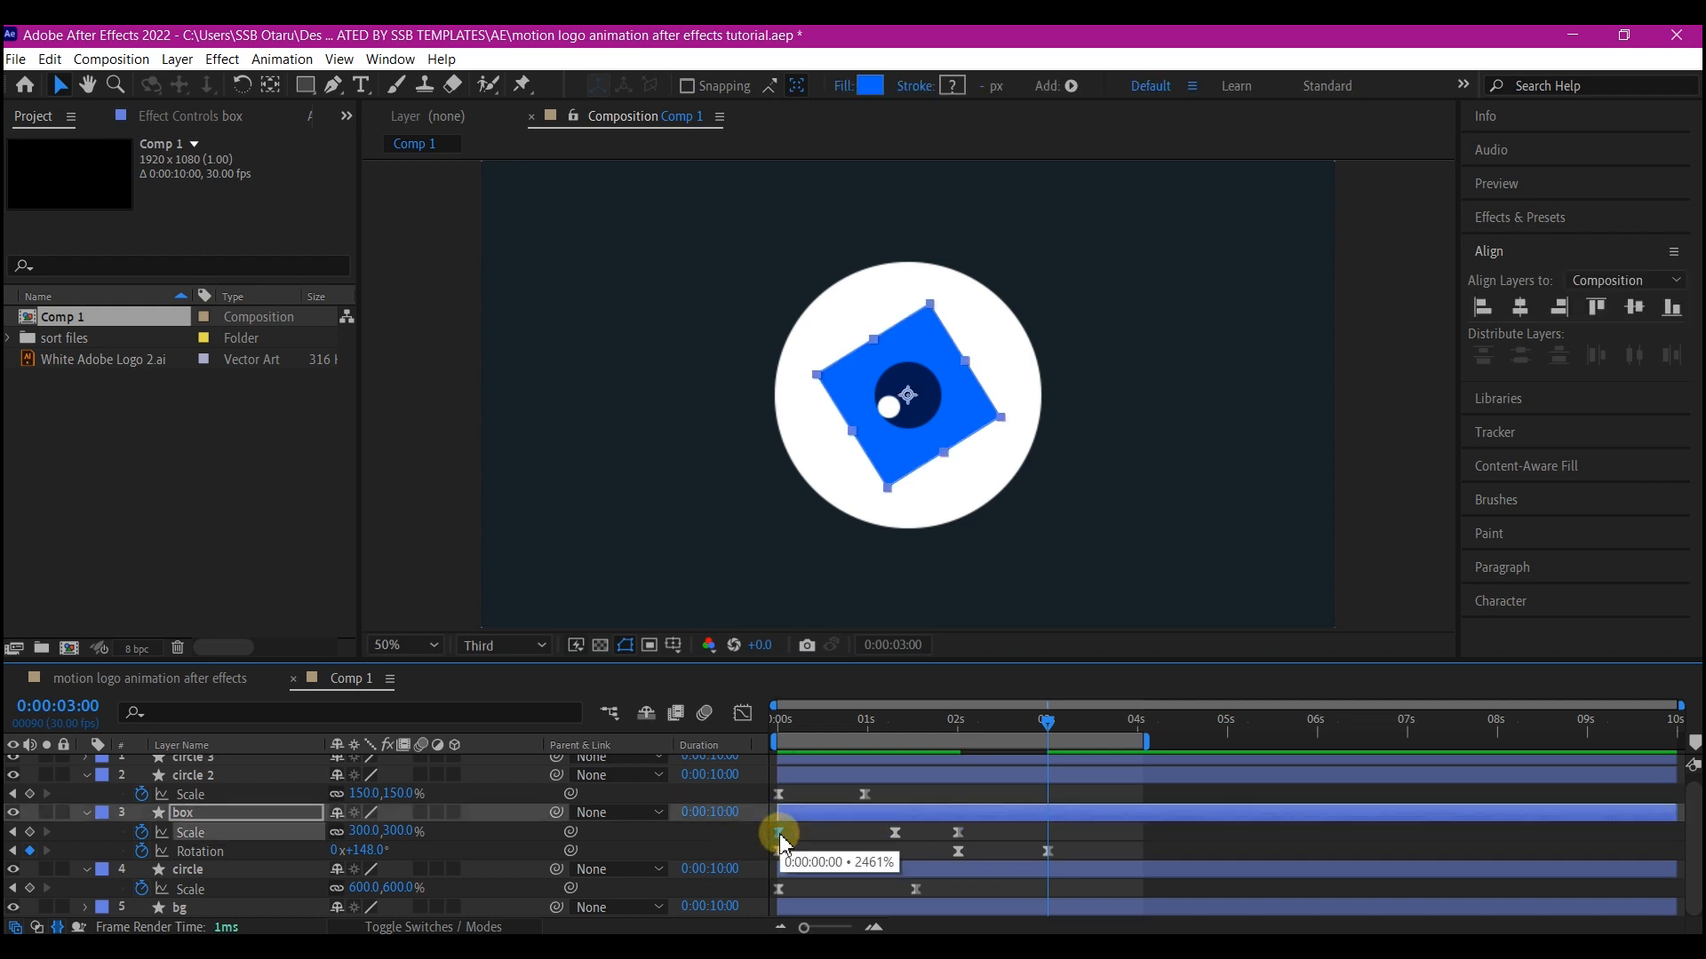
key("ctrl+c")
key("ctrl+v")
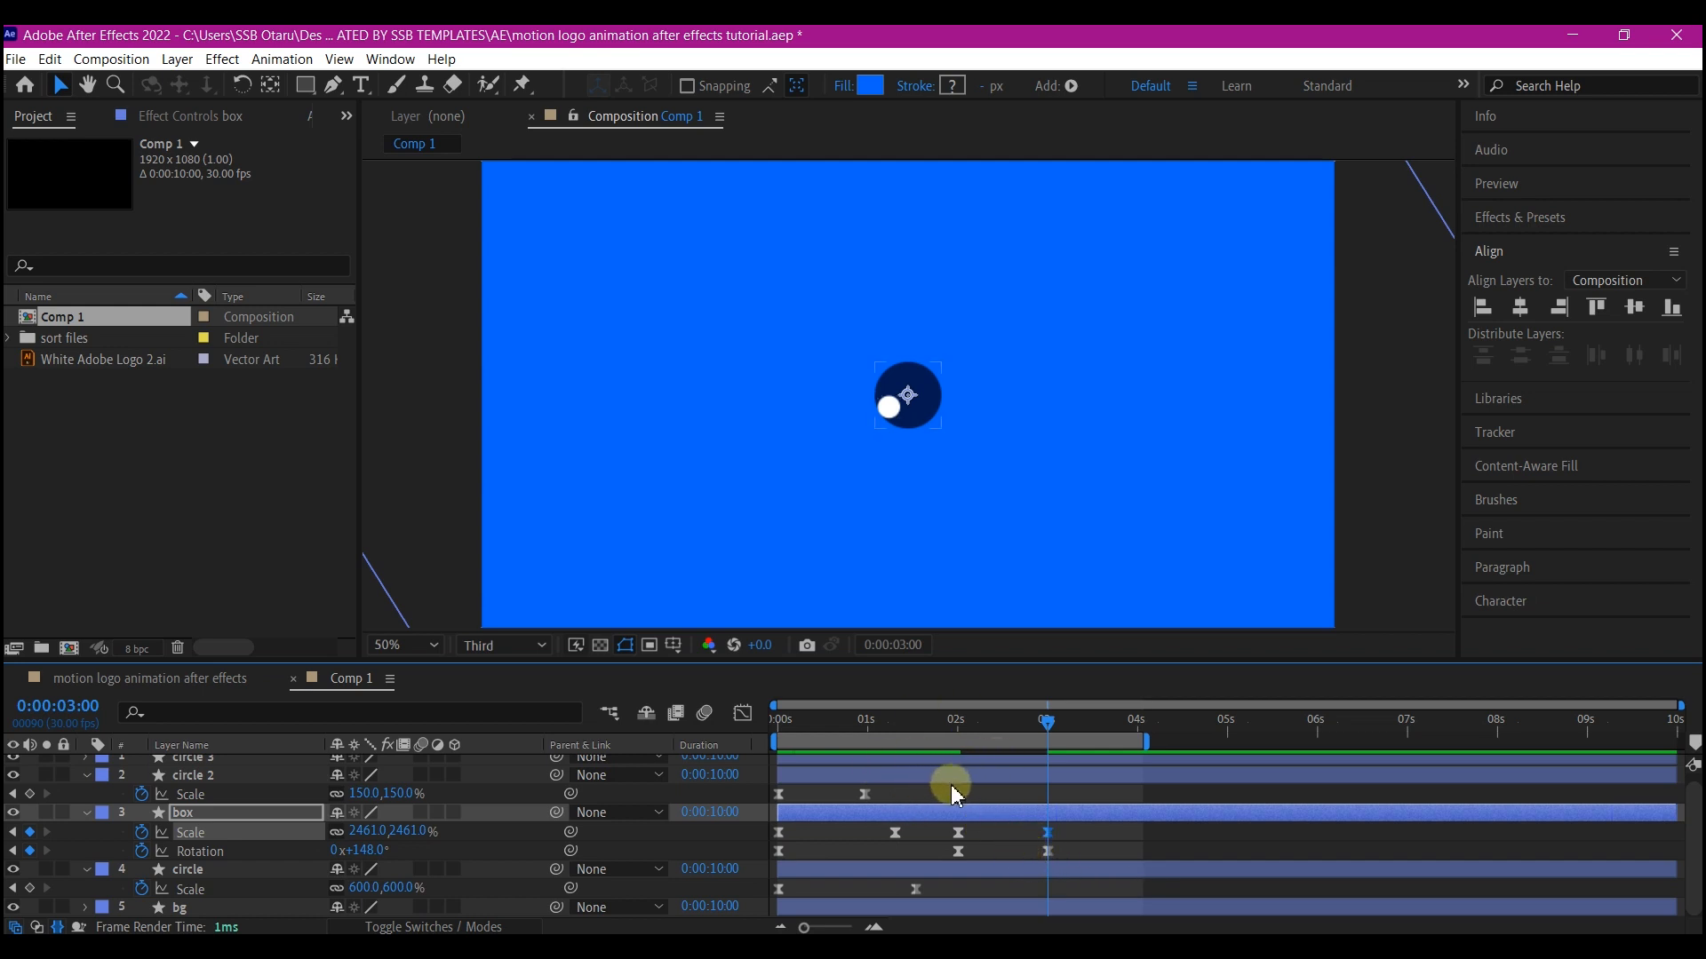
Duplicate circle 2's 150% scale keyframe at 2 seconds and set its scale to 0% at 3 seconds
left_click(865, 795)
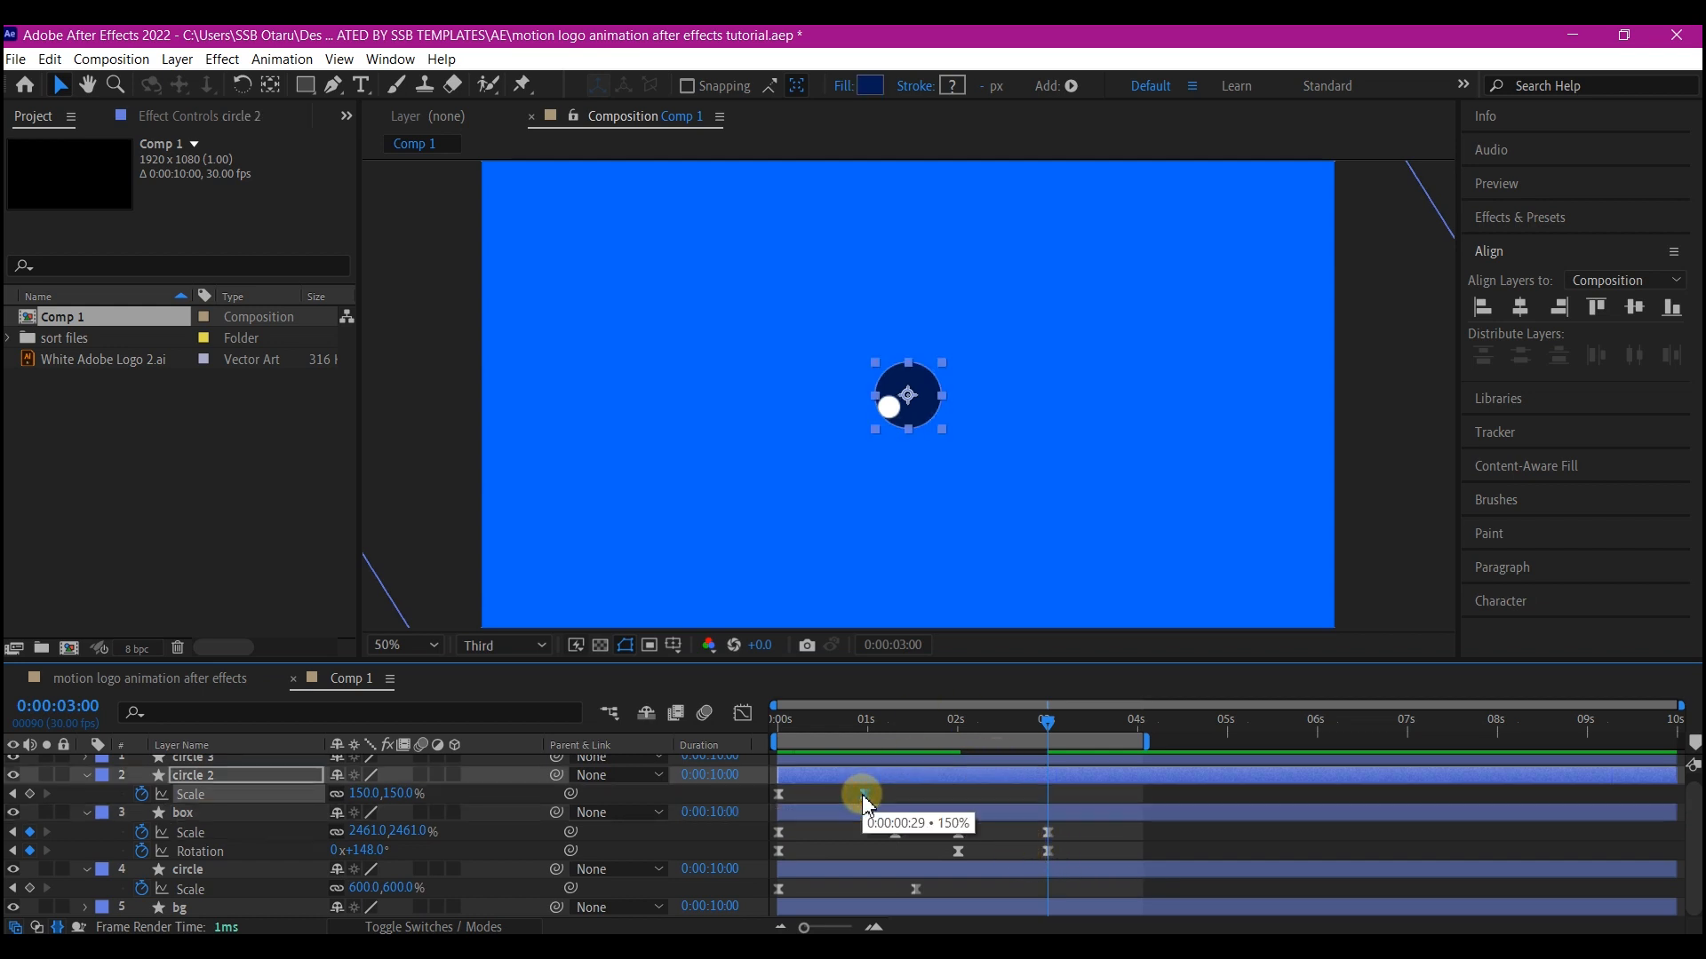
key("ctrl+c")
key("ctrl+v")
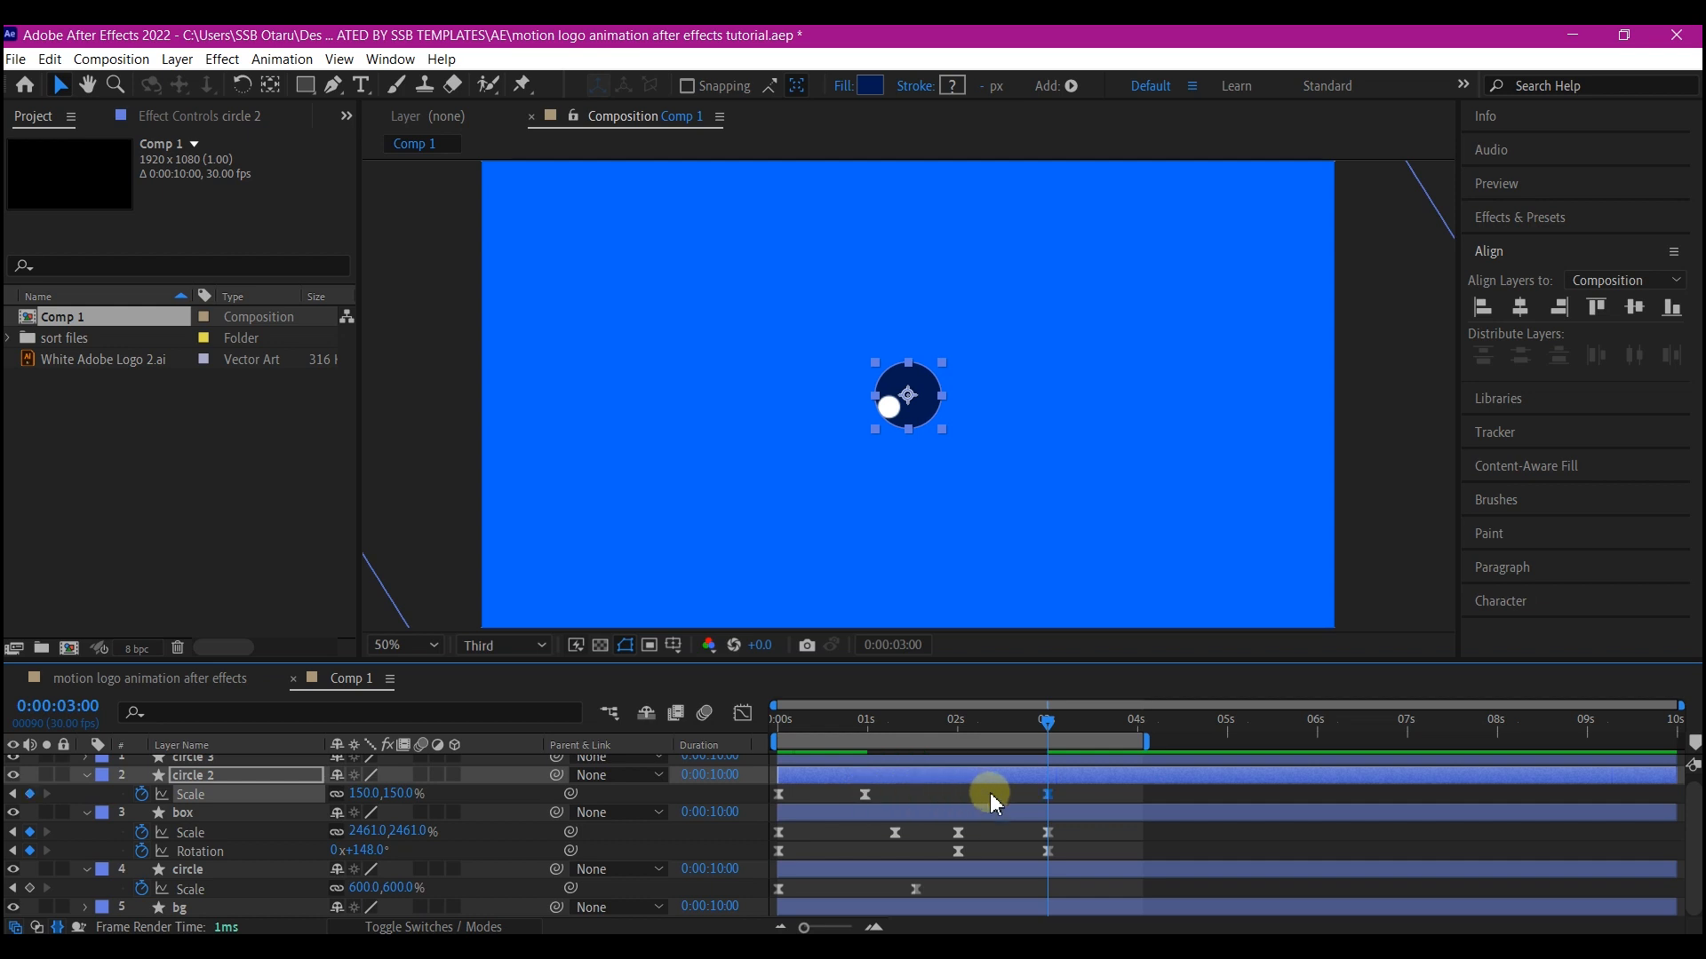
left_click_drag(1050, 796, 959, 810)
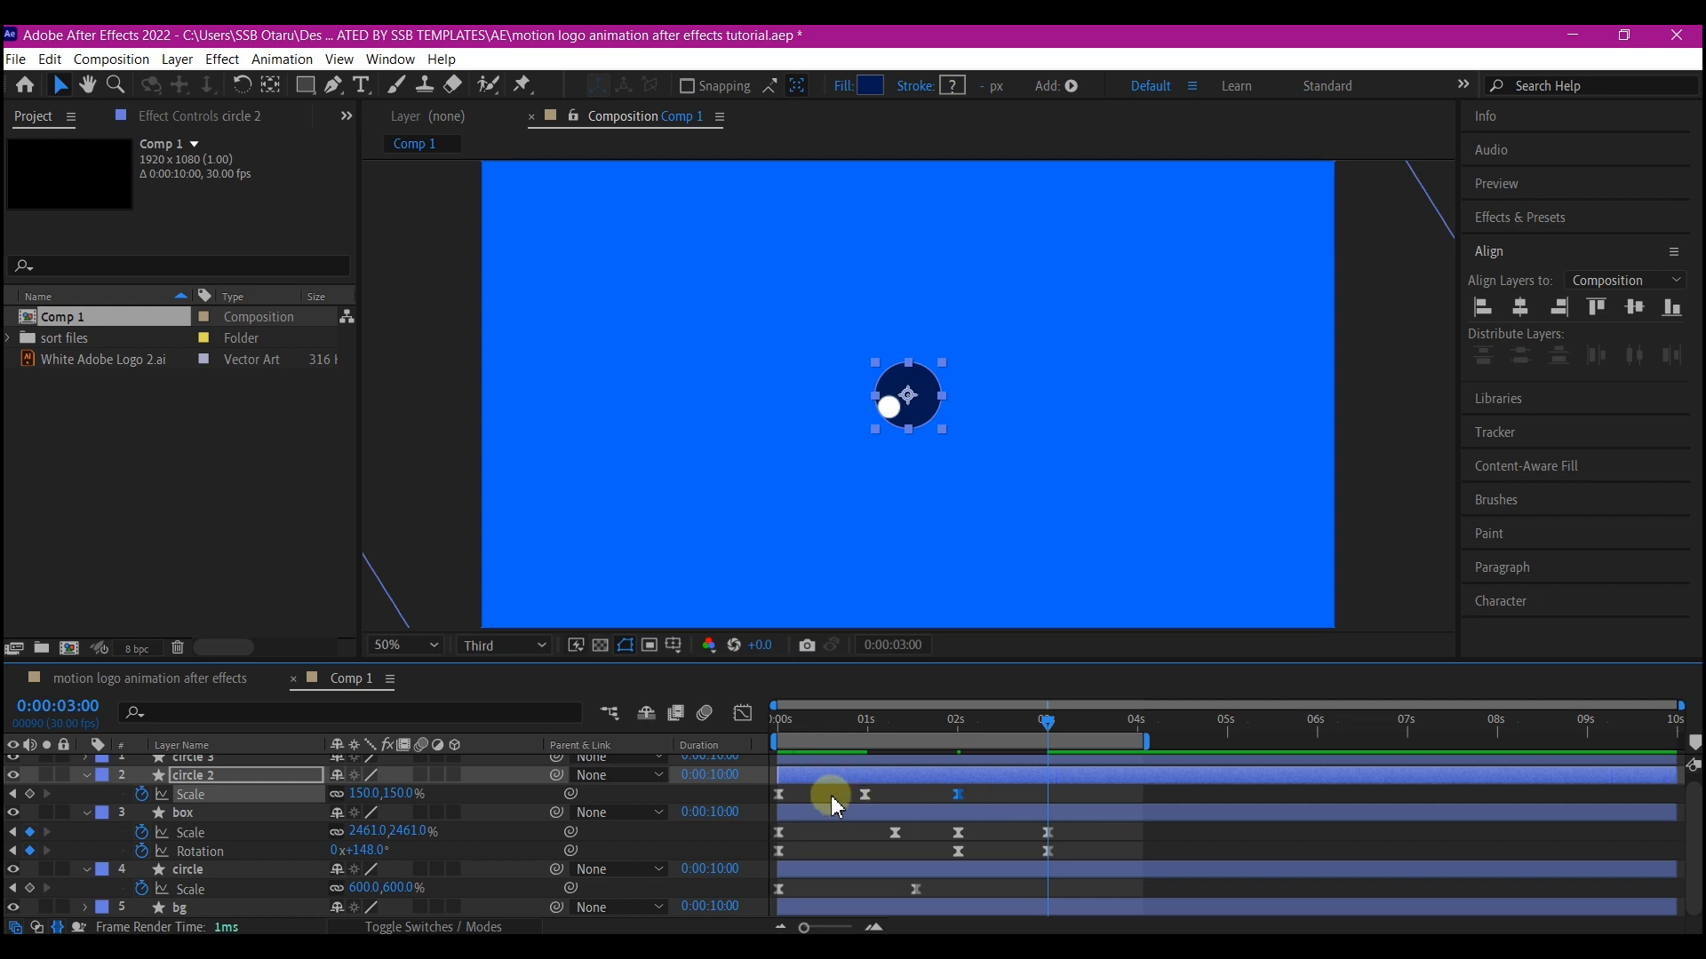
left_click(1045, 781)
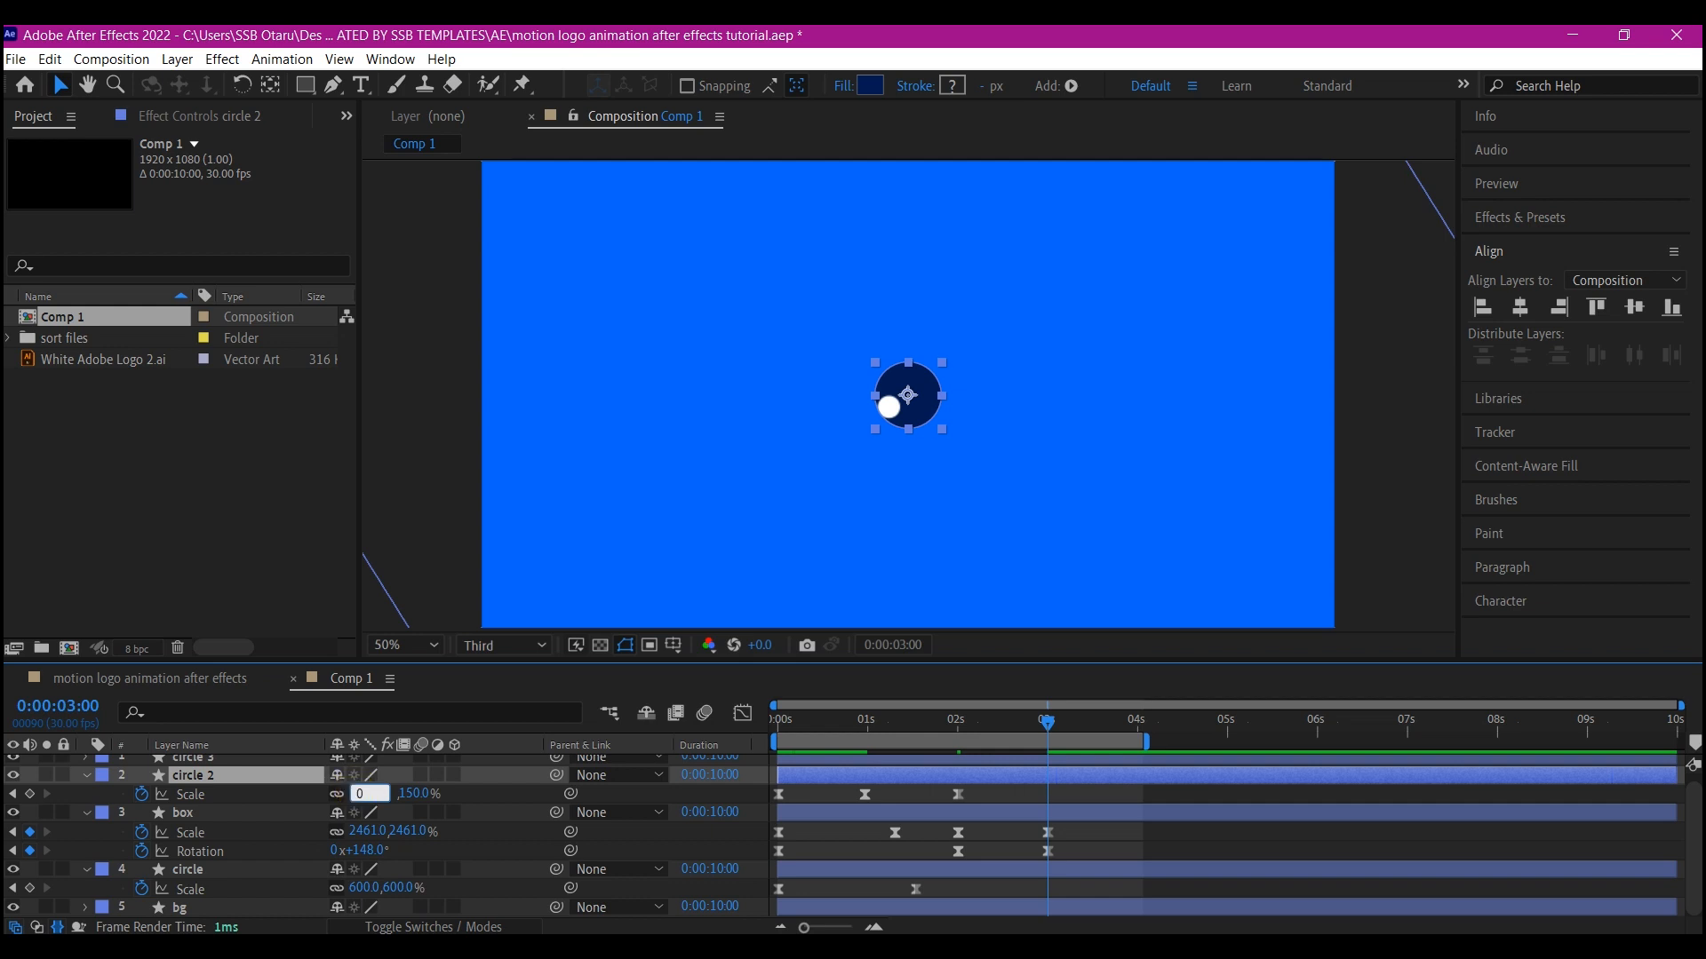
type("0")
key("Return")
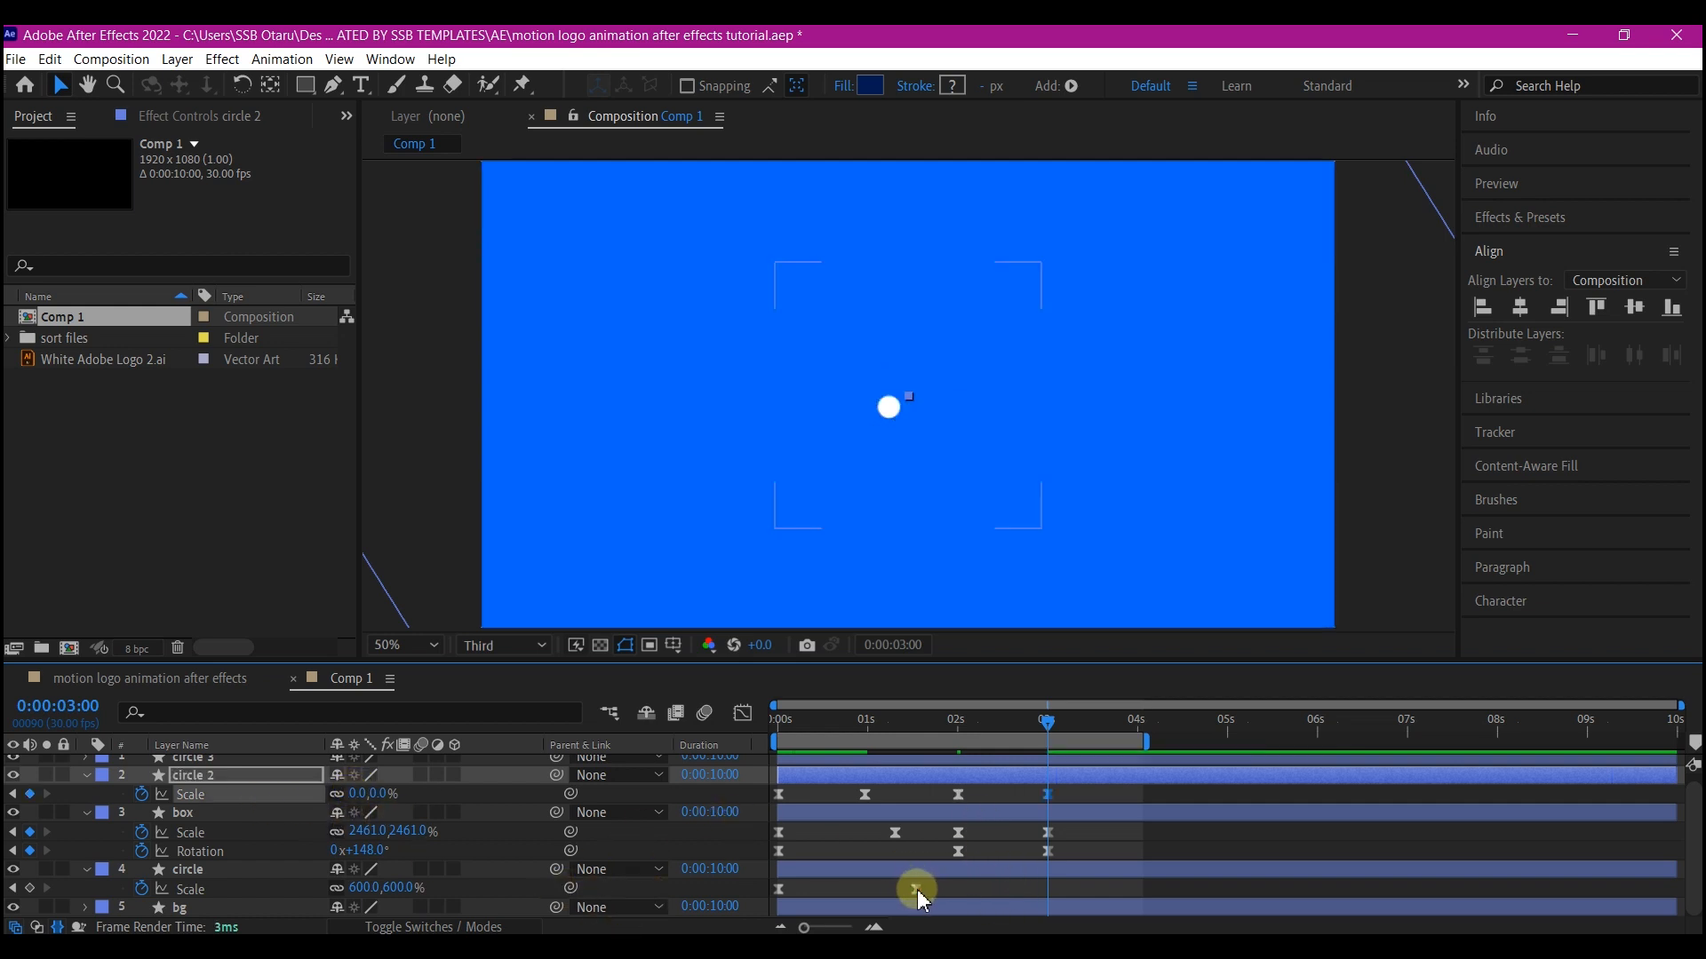
Duplicate the circle's 600% scale keyframe at 2 seconds and copy its starting scale keyframe to 3 seconds
left_click(917, 890)
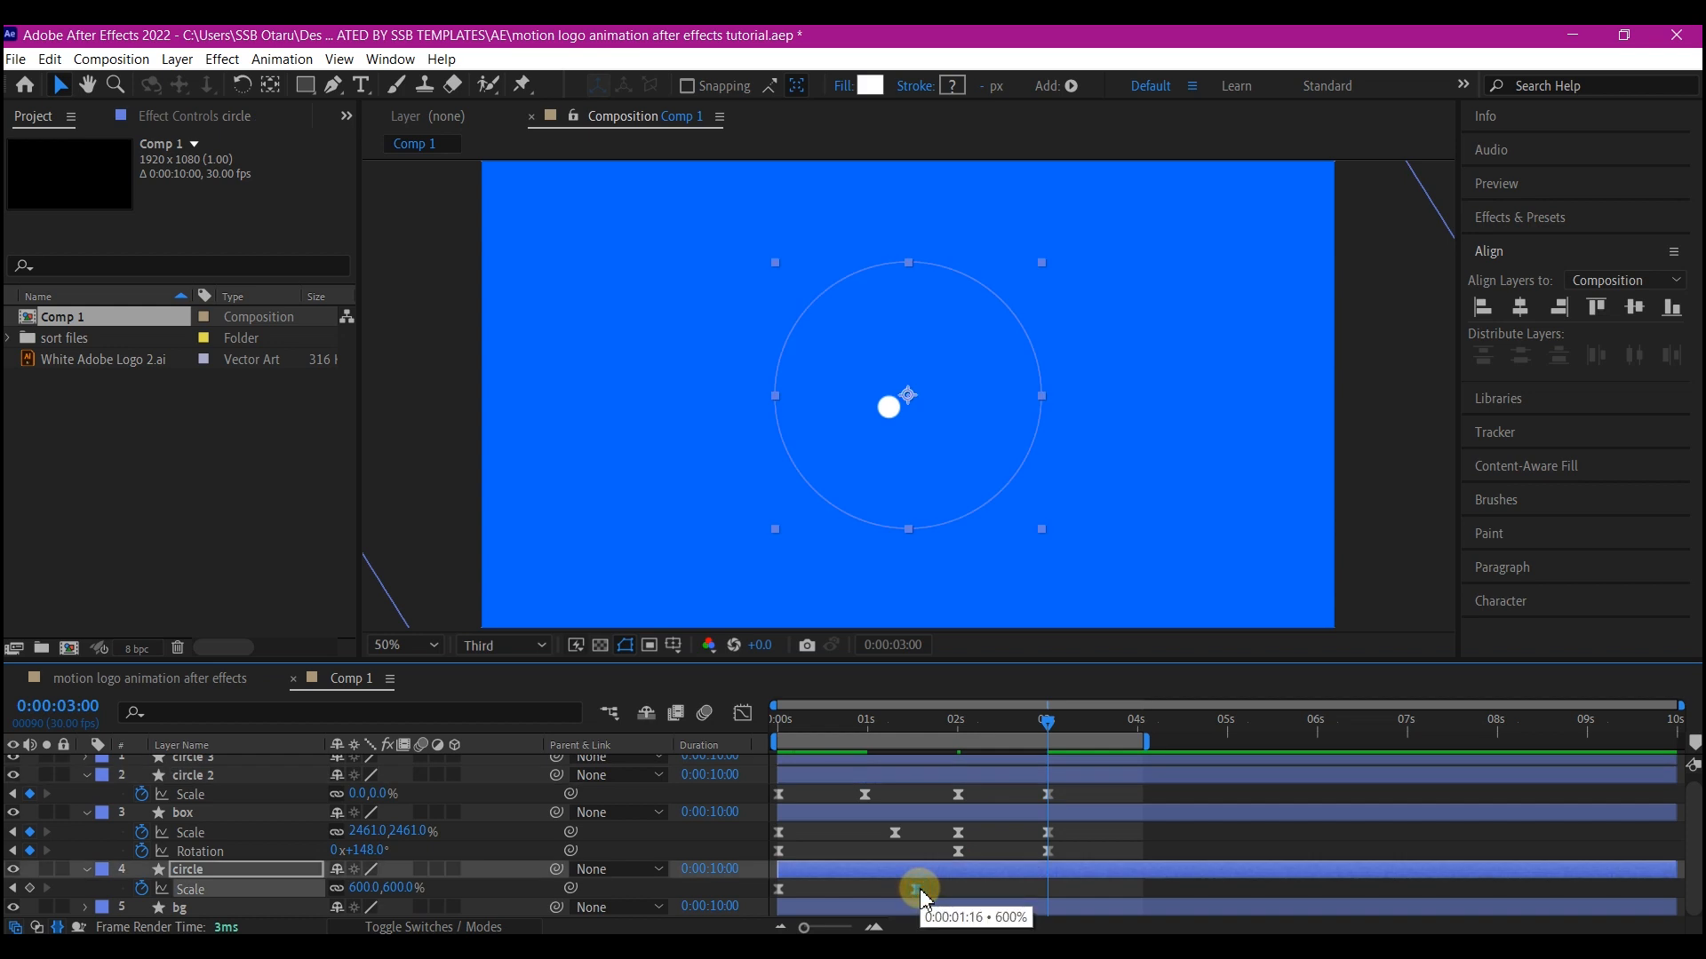
key("ctrl+c")
key("ctrl+v")
left_click_drag(1047, 889, 959, 891)
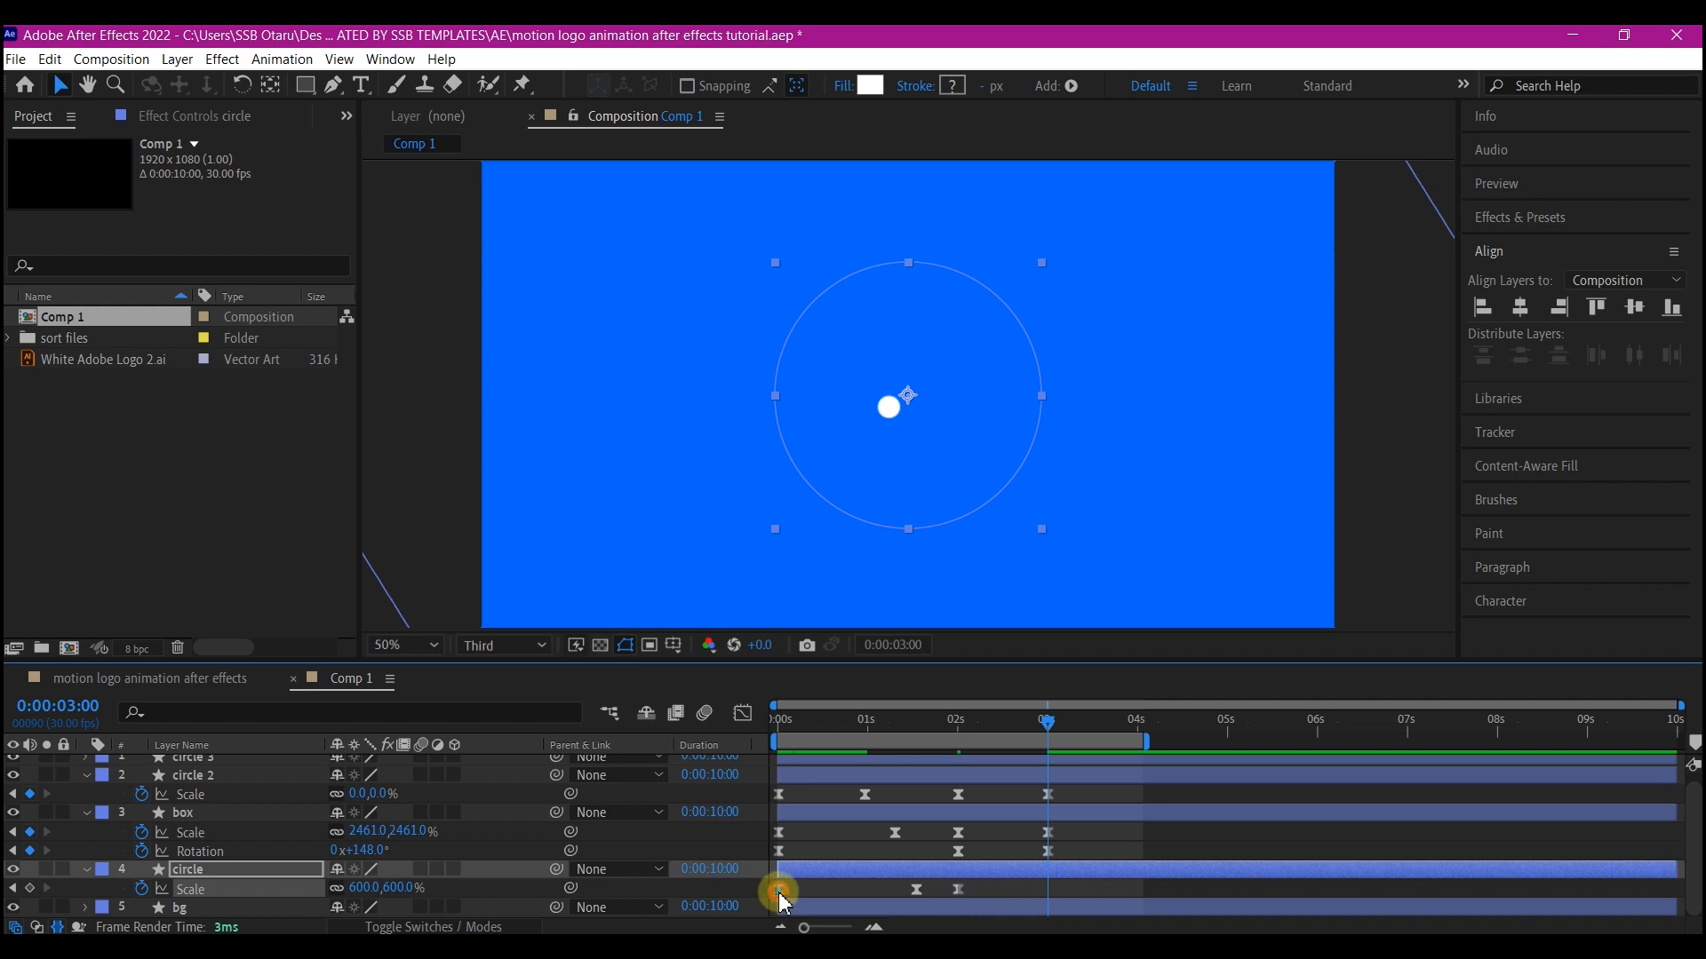
key("ctrl+c")
key("ctrl+v")
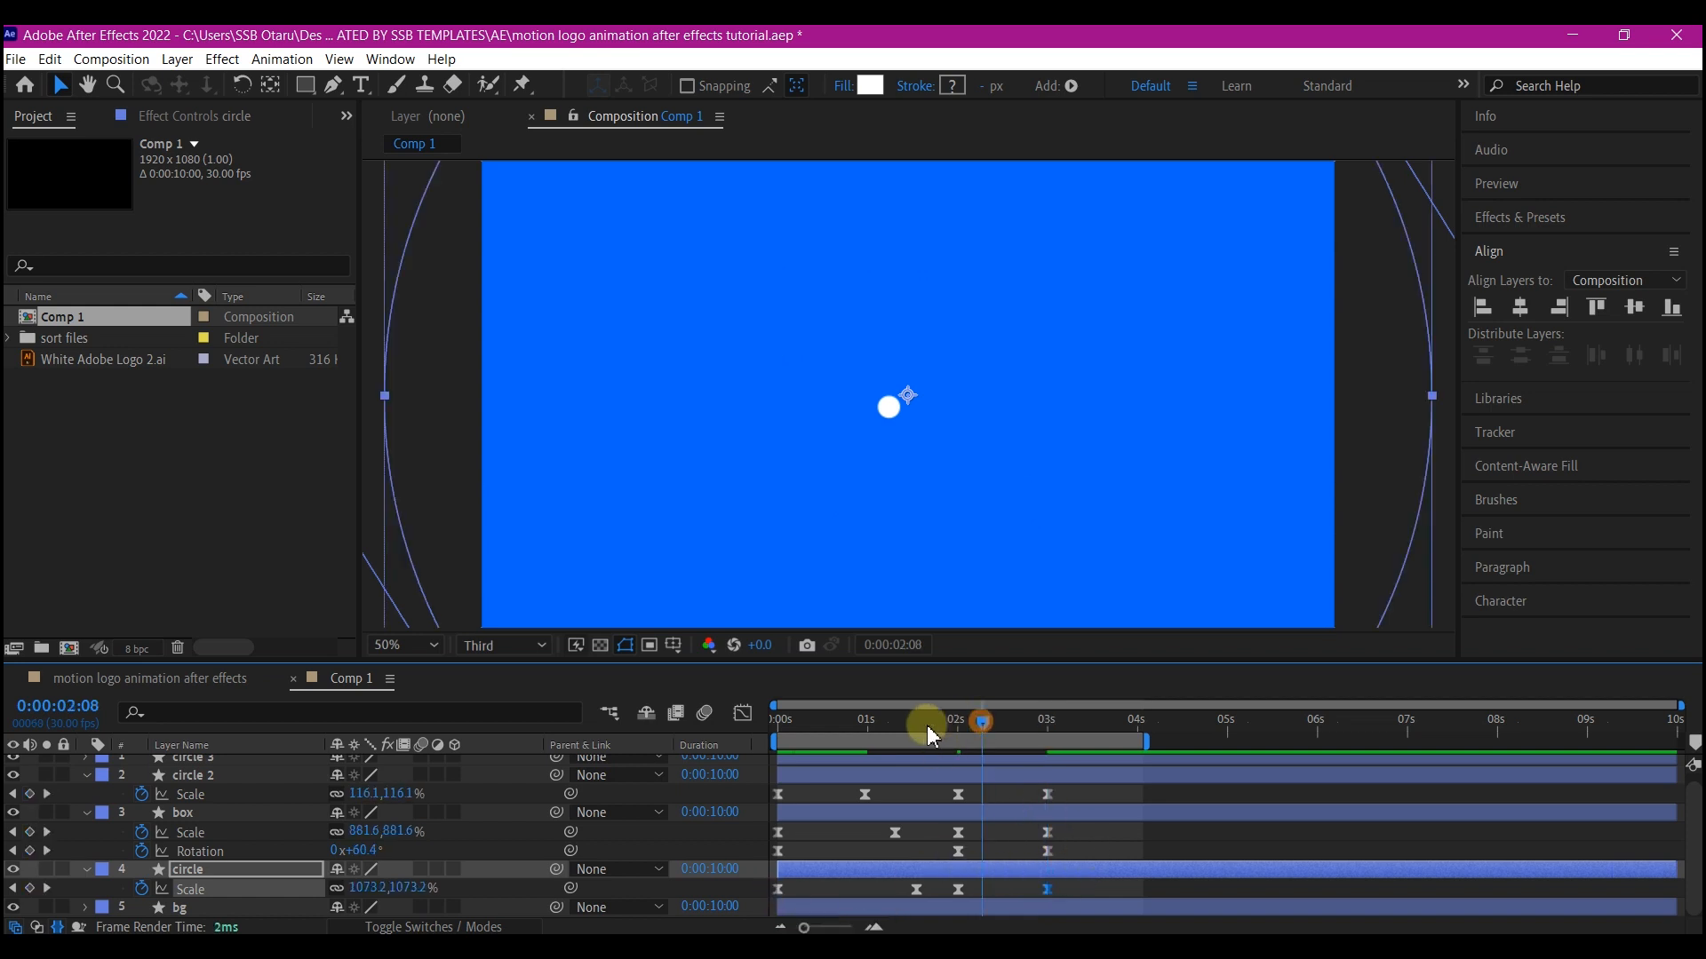
Play back the animation from the beginning
key("Home")
key("space")
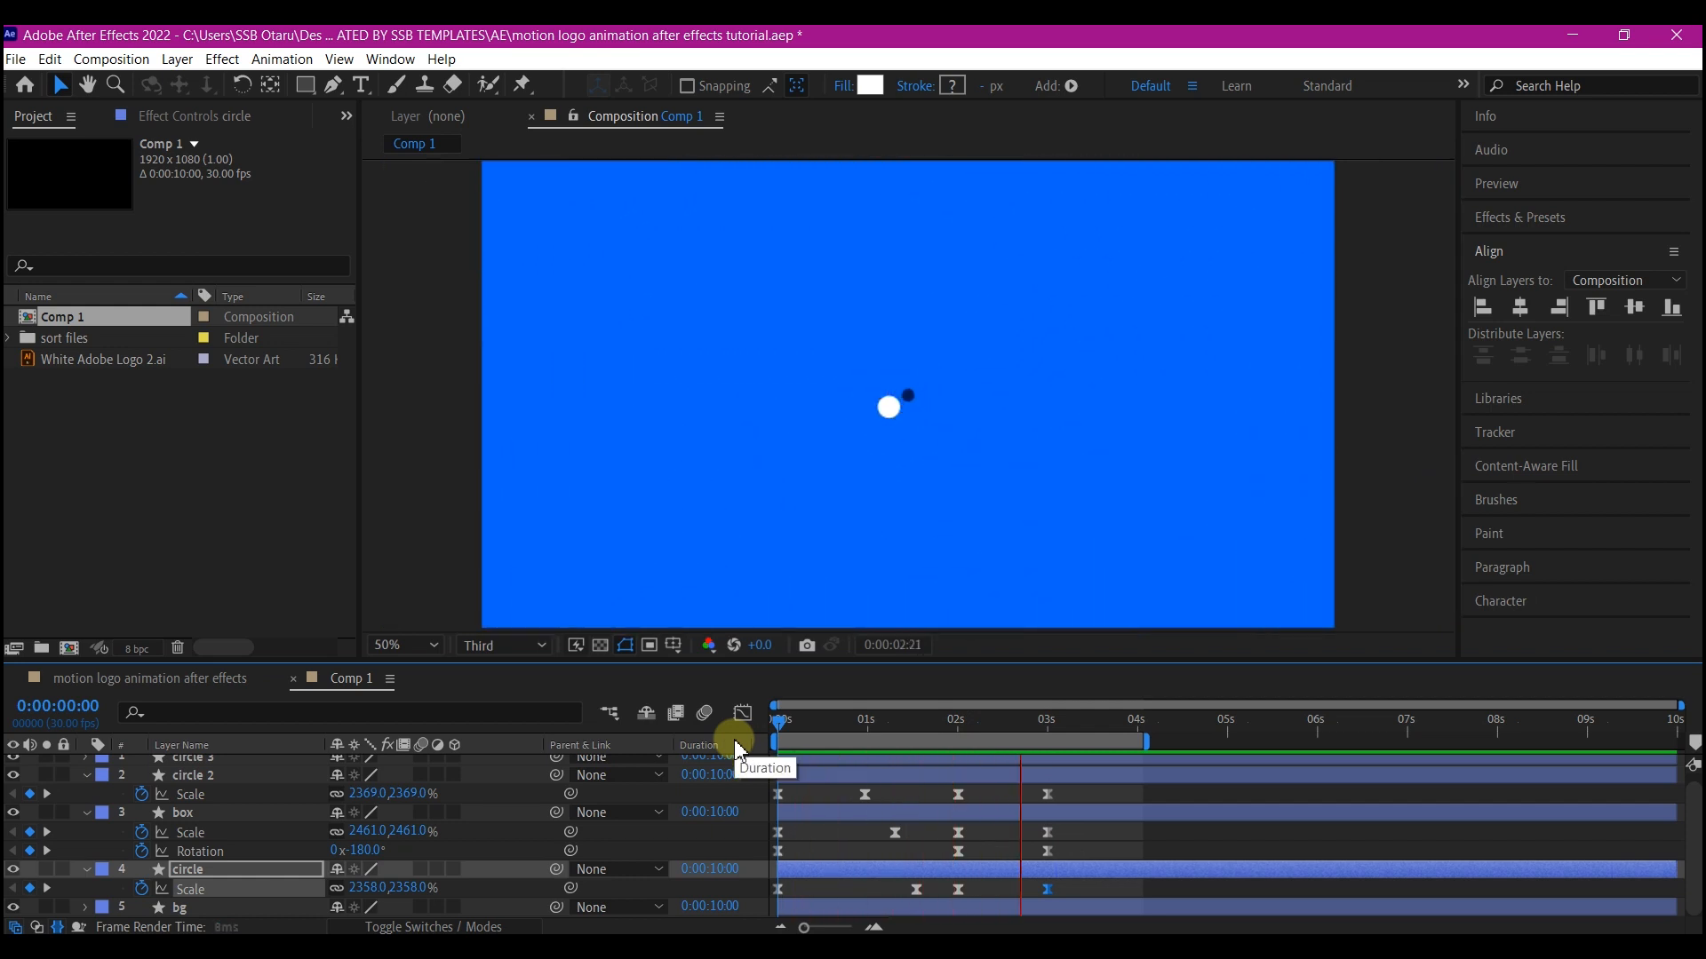
At 2 seconds, select circle 3 and set a position keyframe for it
left_click_drag(1044, 727, 963, 766)
left_click(940, 760)
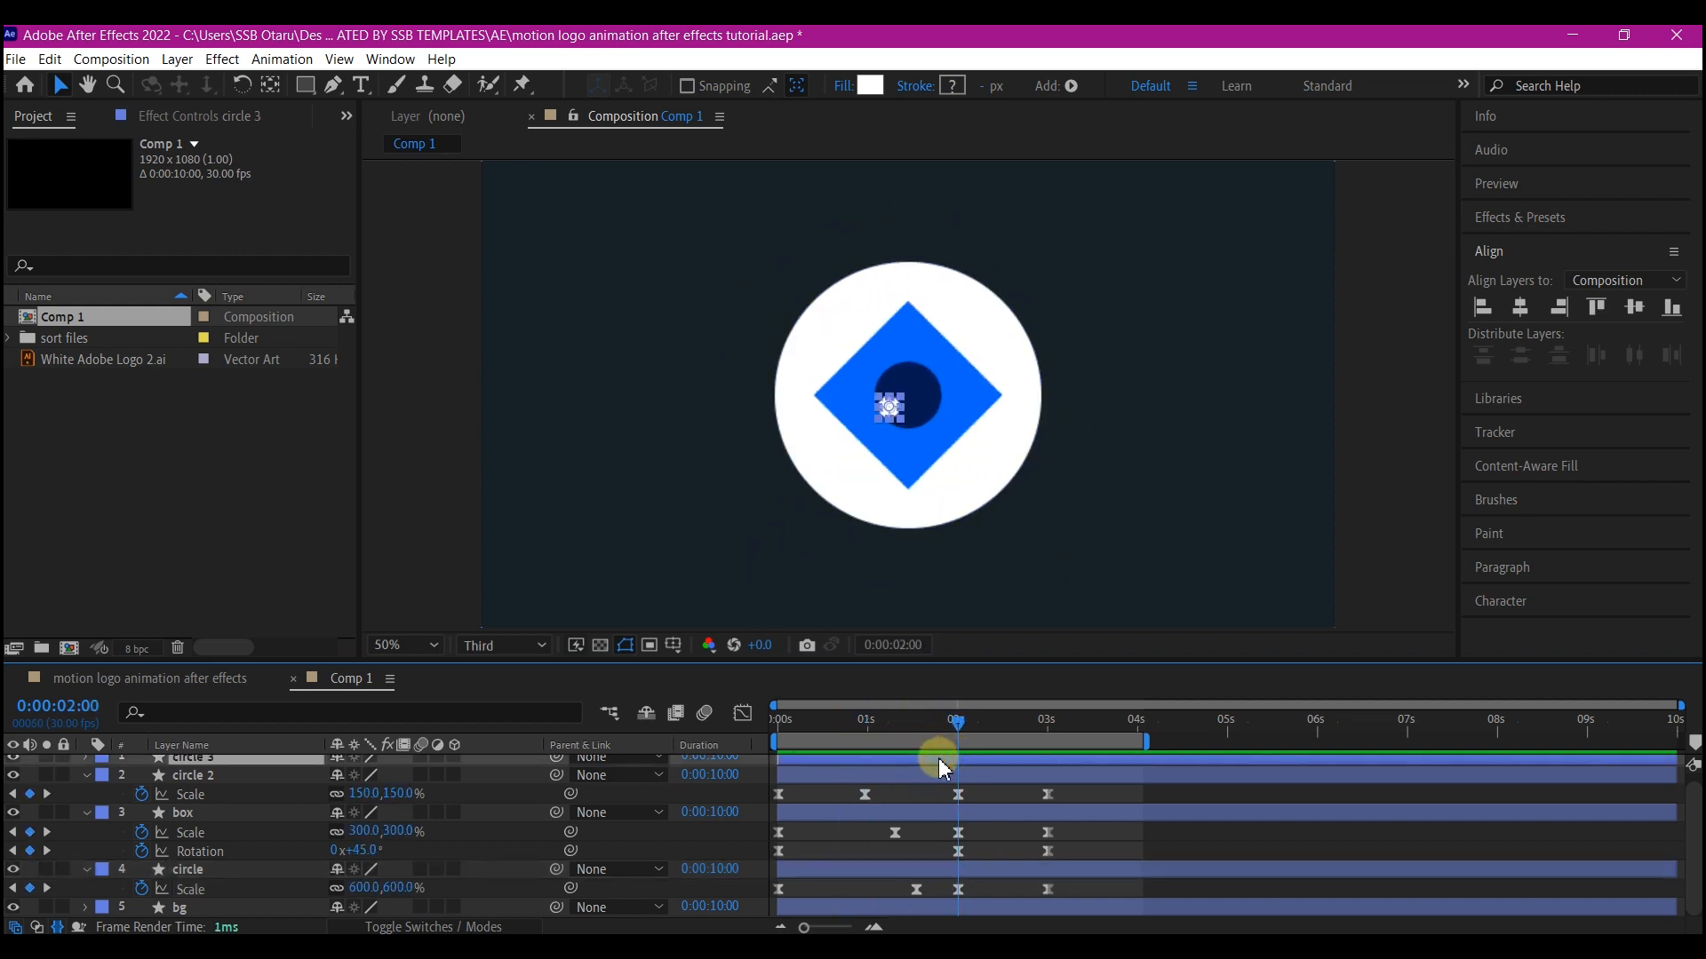
key("alt+shift+p")
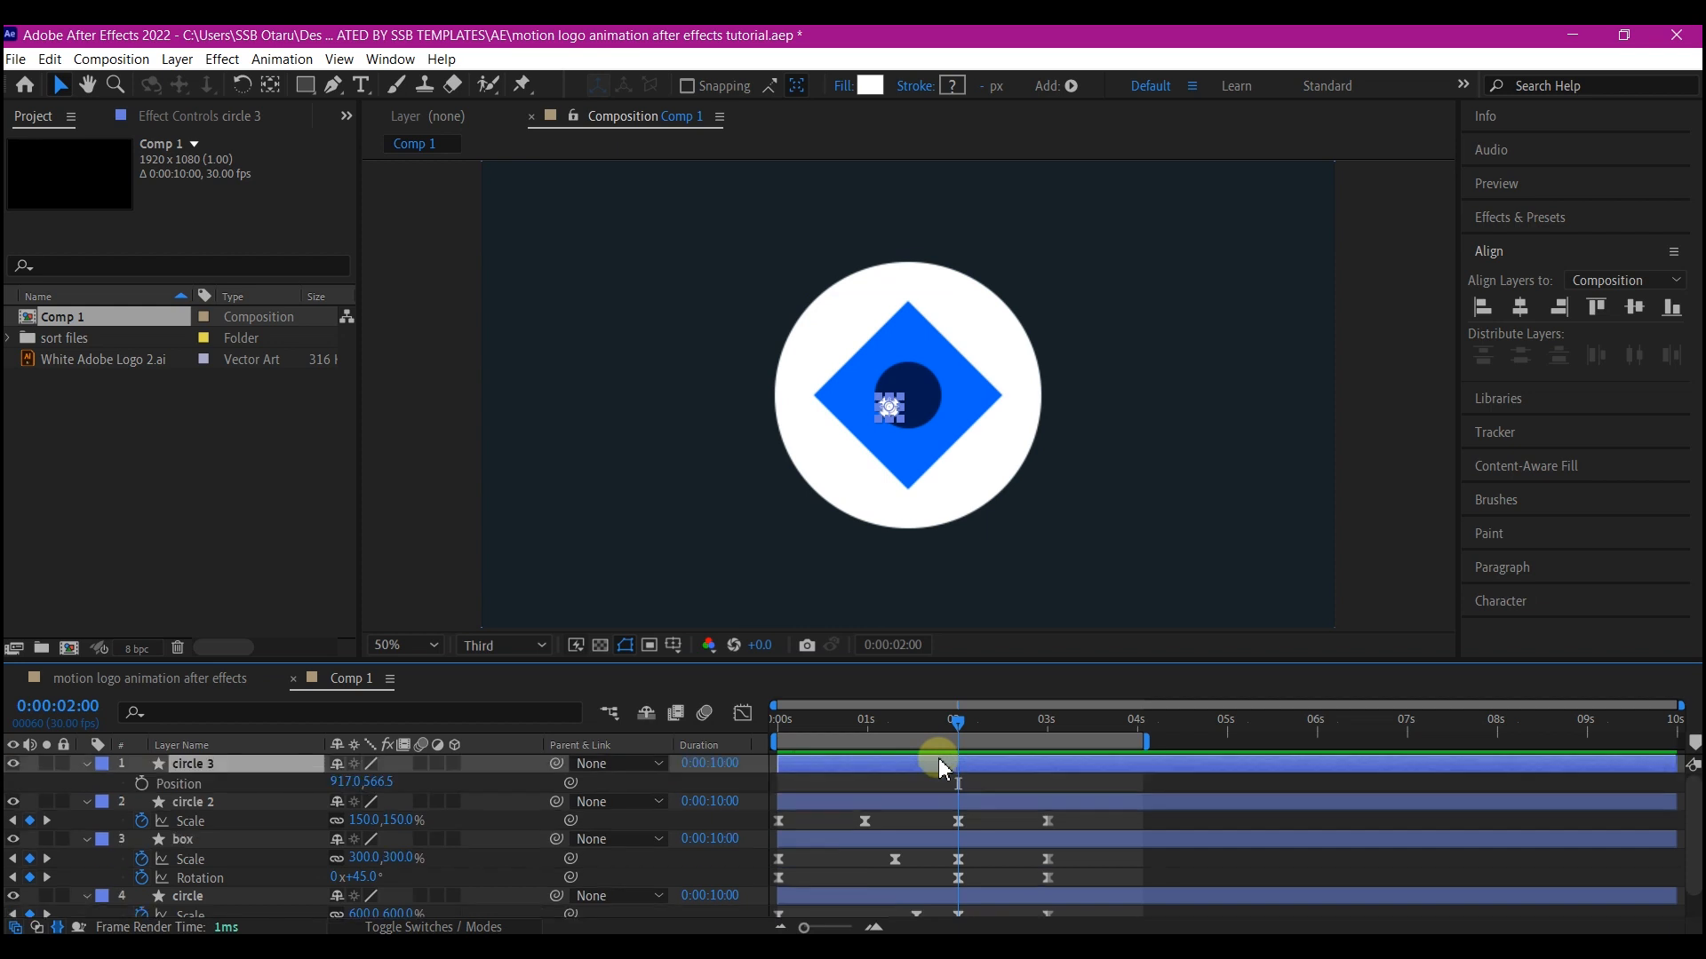
left_click(142, 785)
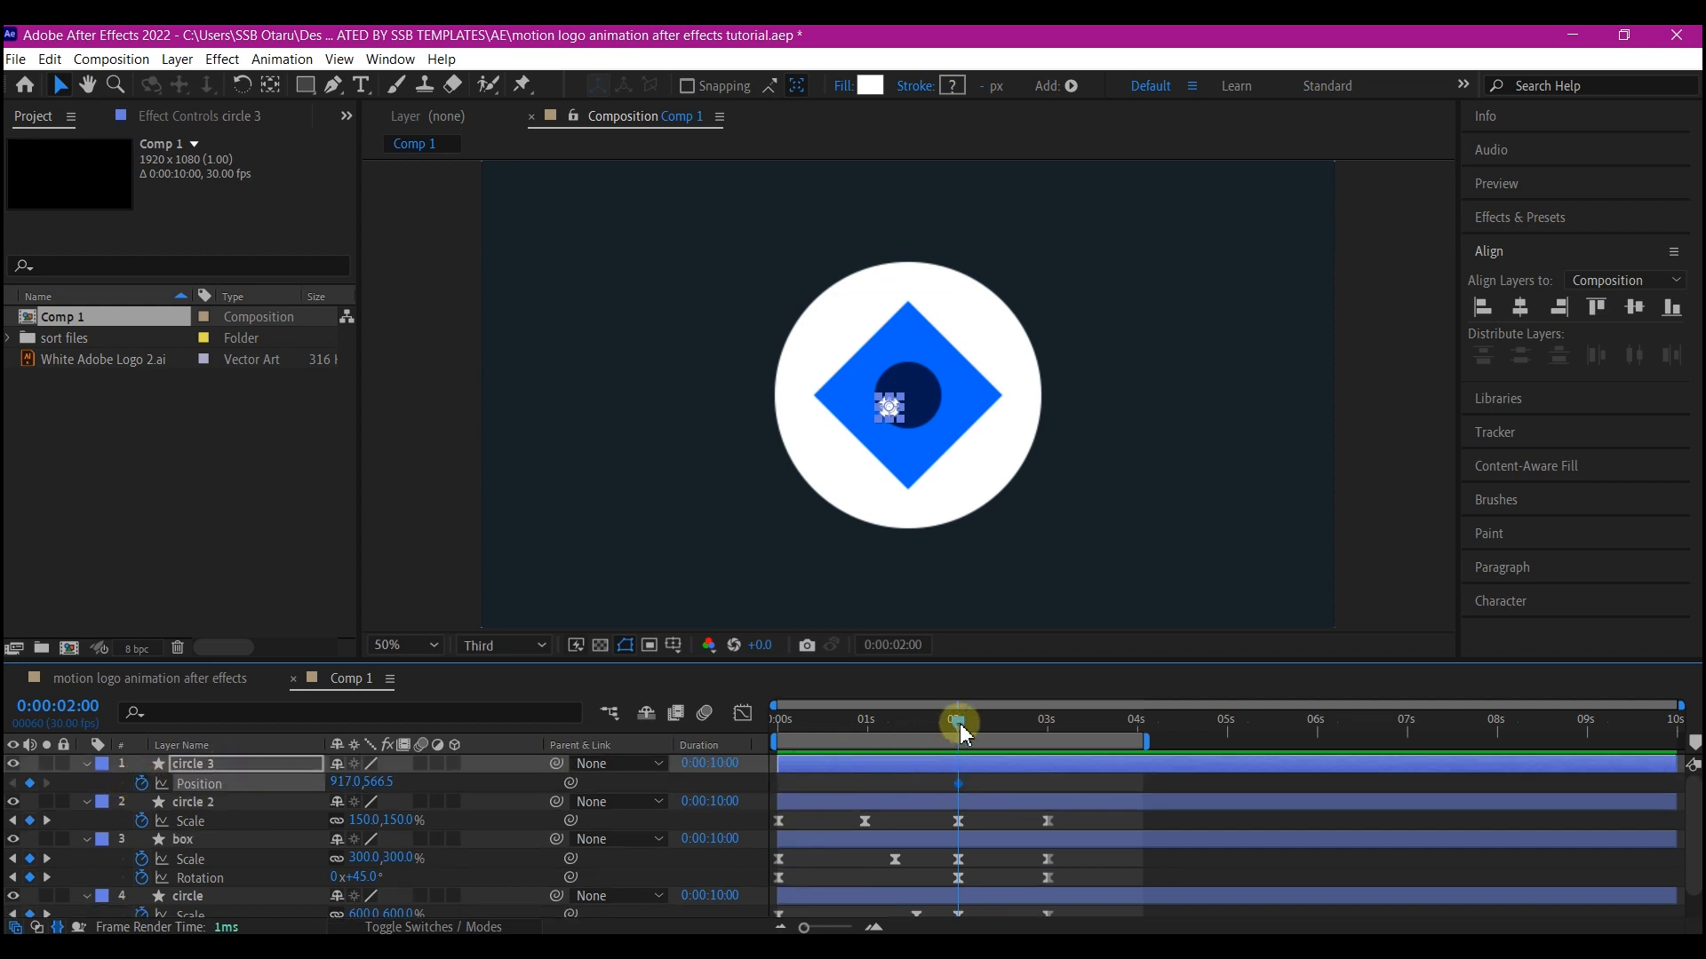
At 1 second, move circle 3 up and to the right of the logo centre
left_click_drag(966, 734, 868, 744)
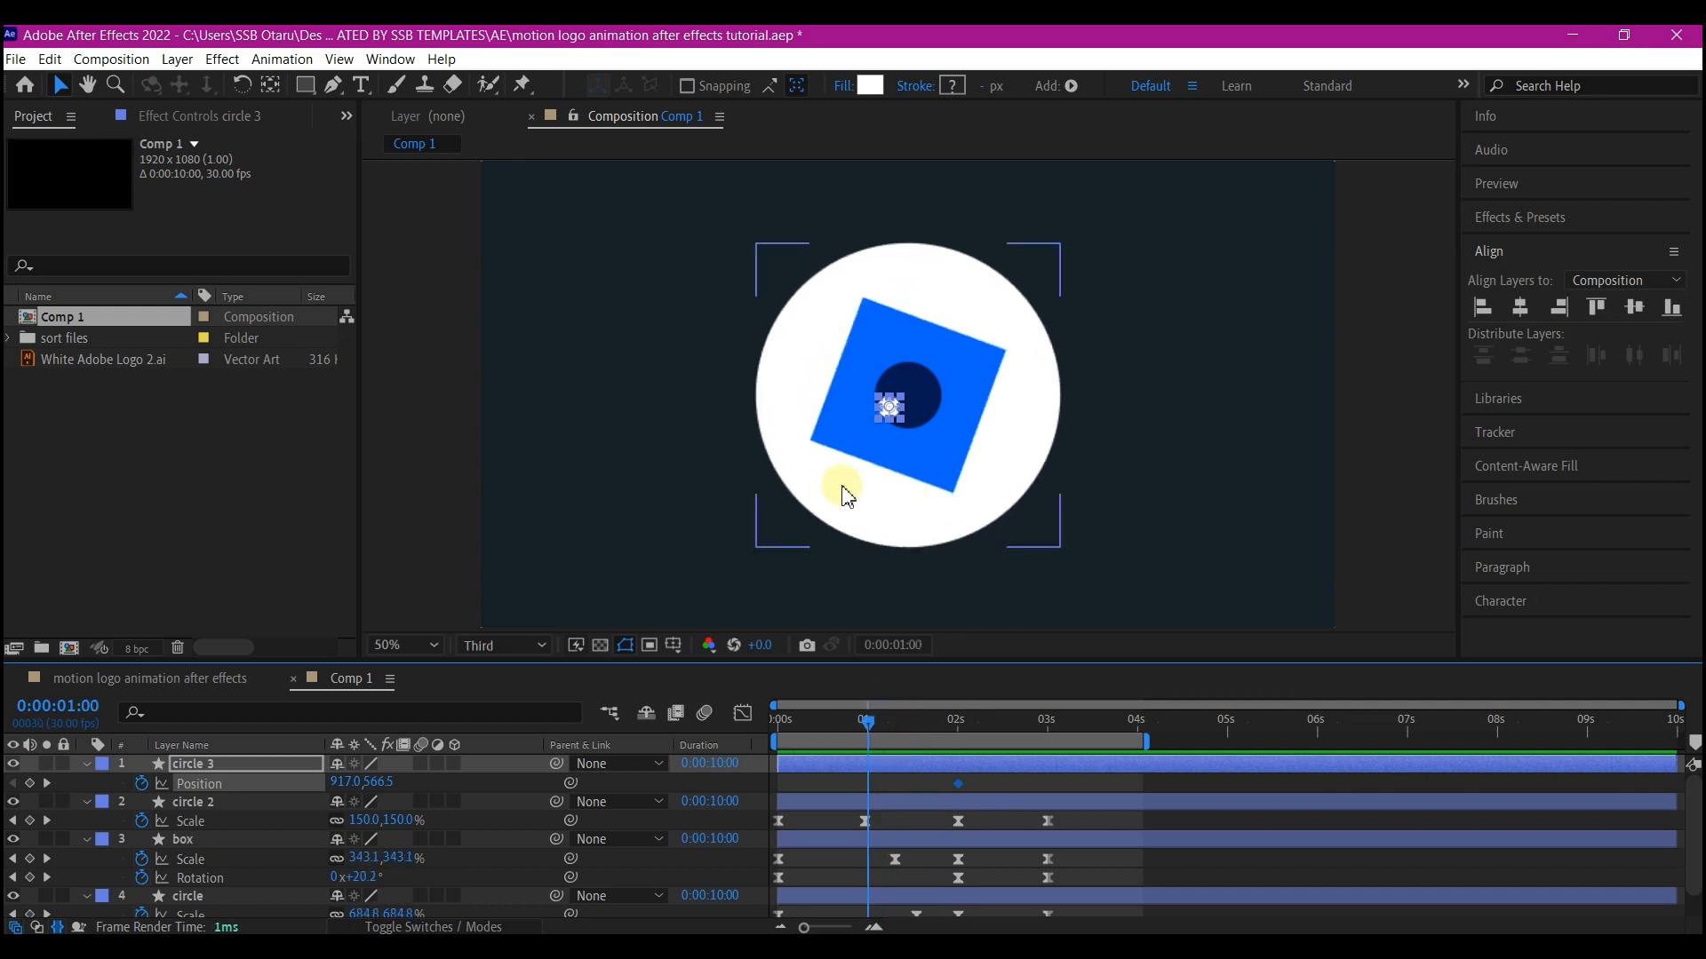
left_click(892, 416)
left_click_drag(892, 416, 937, 358)
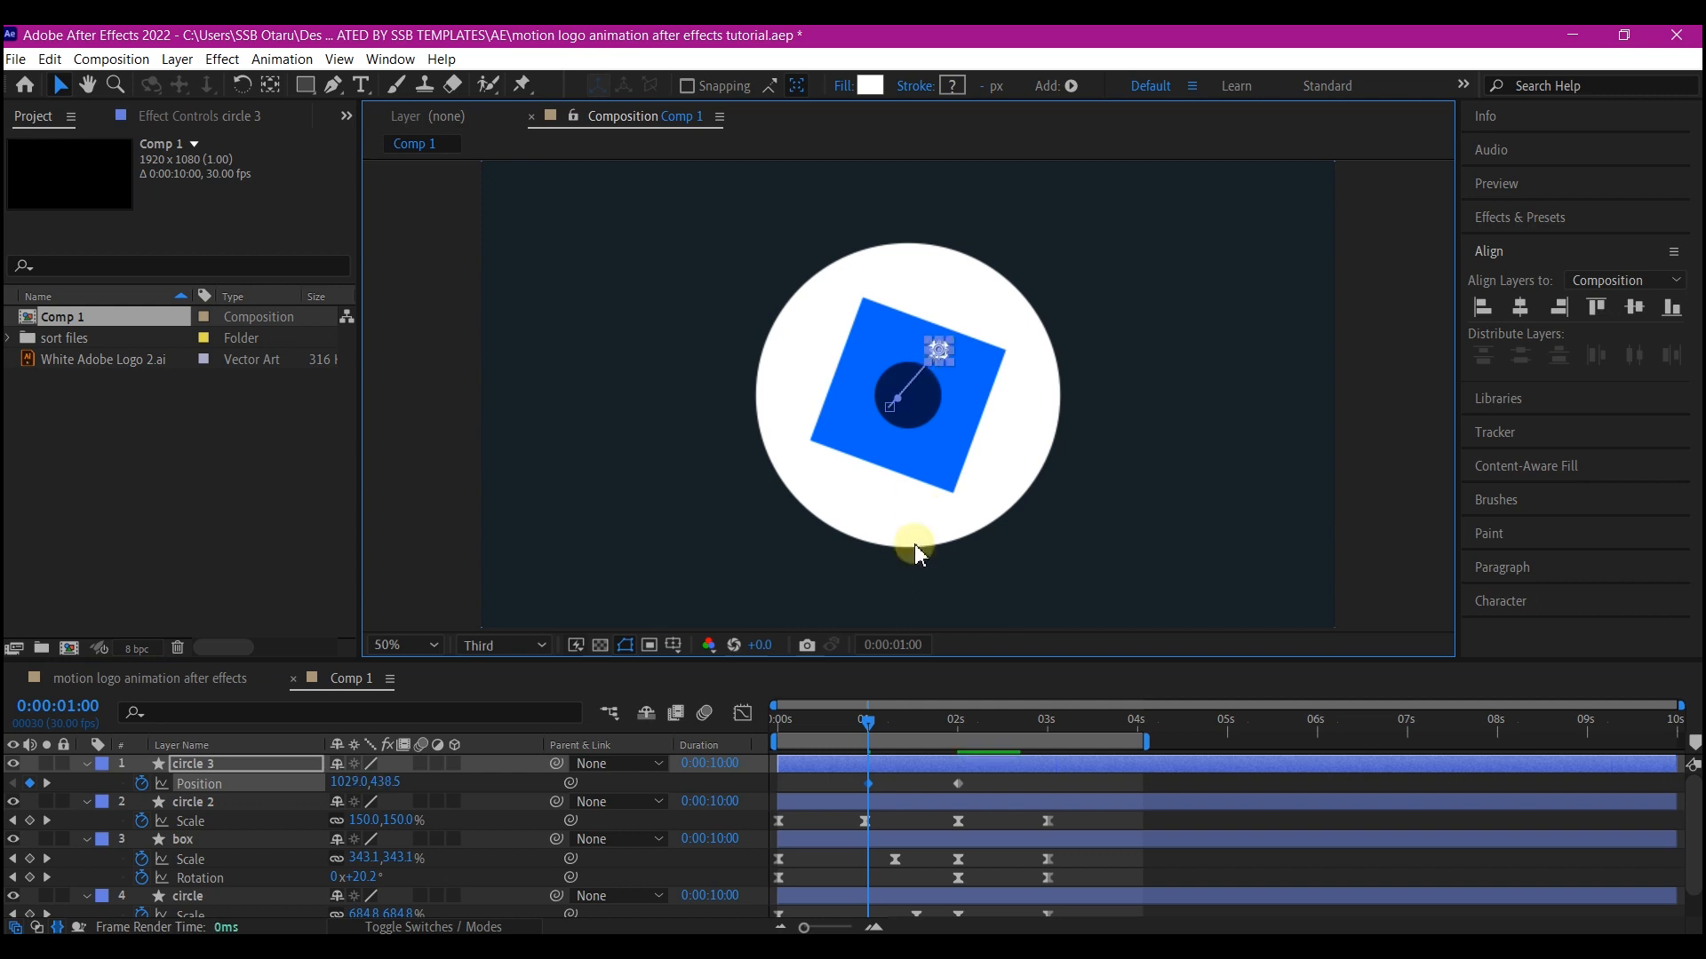
At 0 seconds, move circle 3 up and to the left near the top of the frame
left_click(860, 732)
left_click_drag(878, 731, 750, 735)
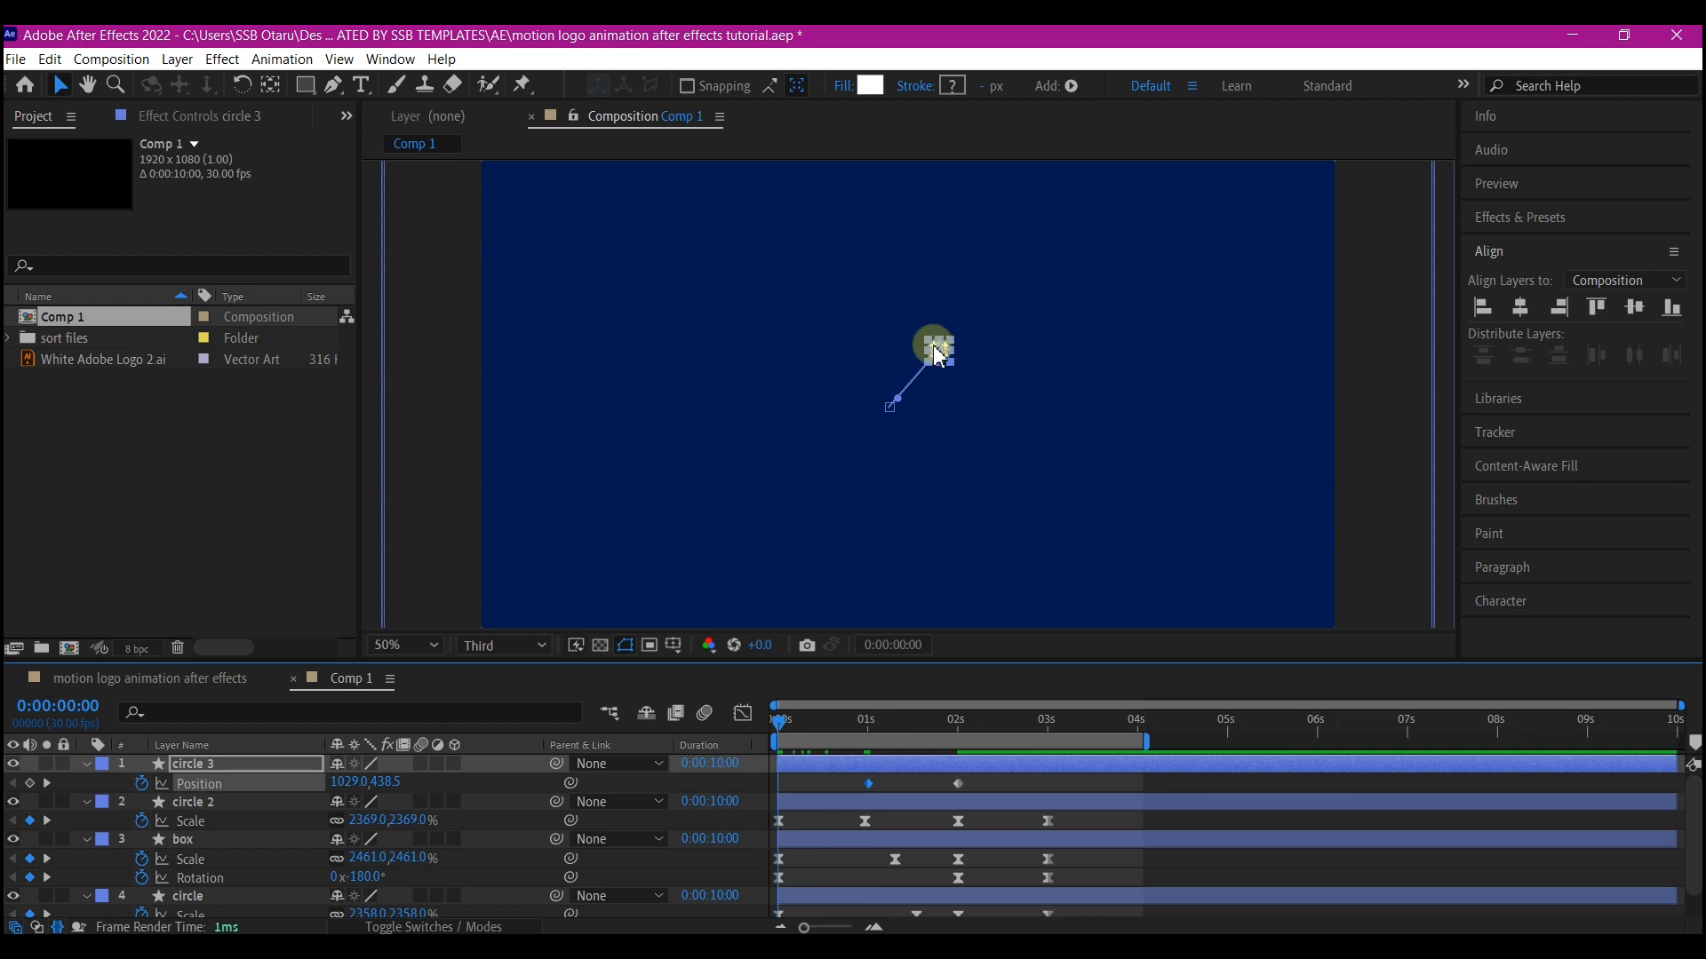
left_click_drag(937, 355, 906, 274)
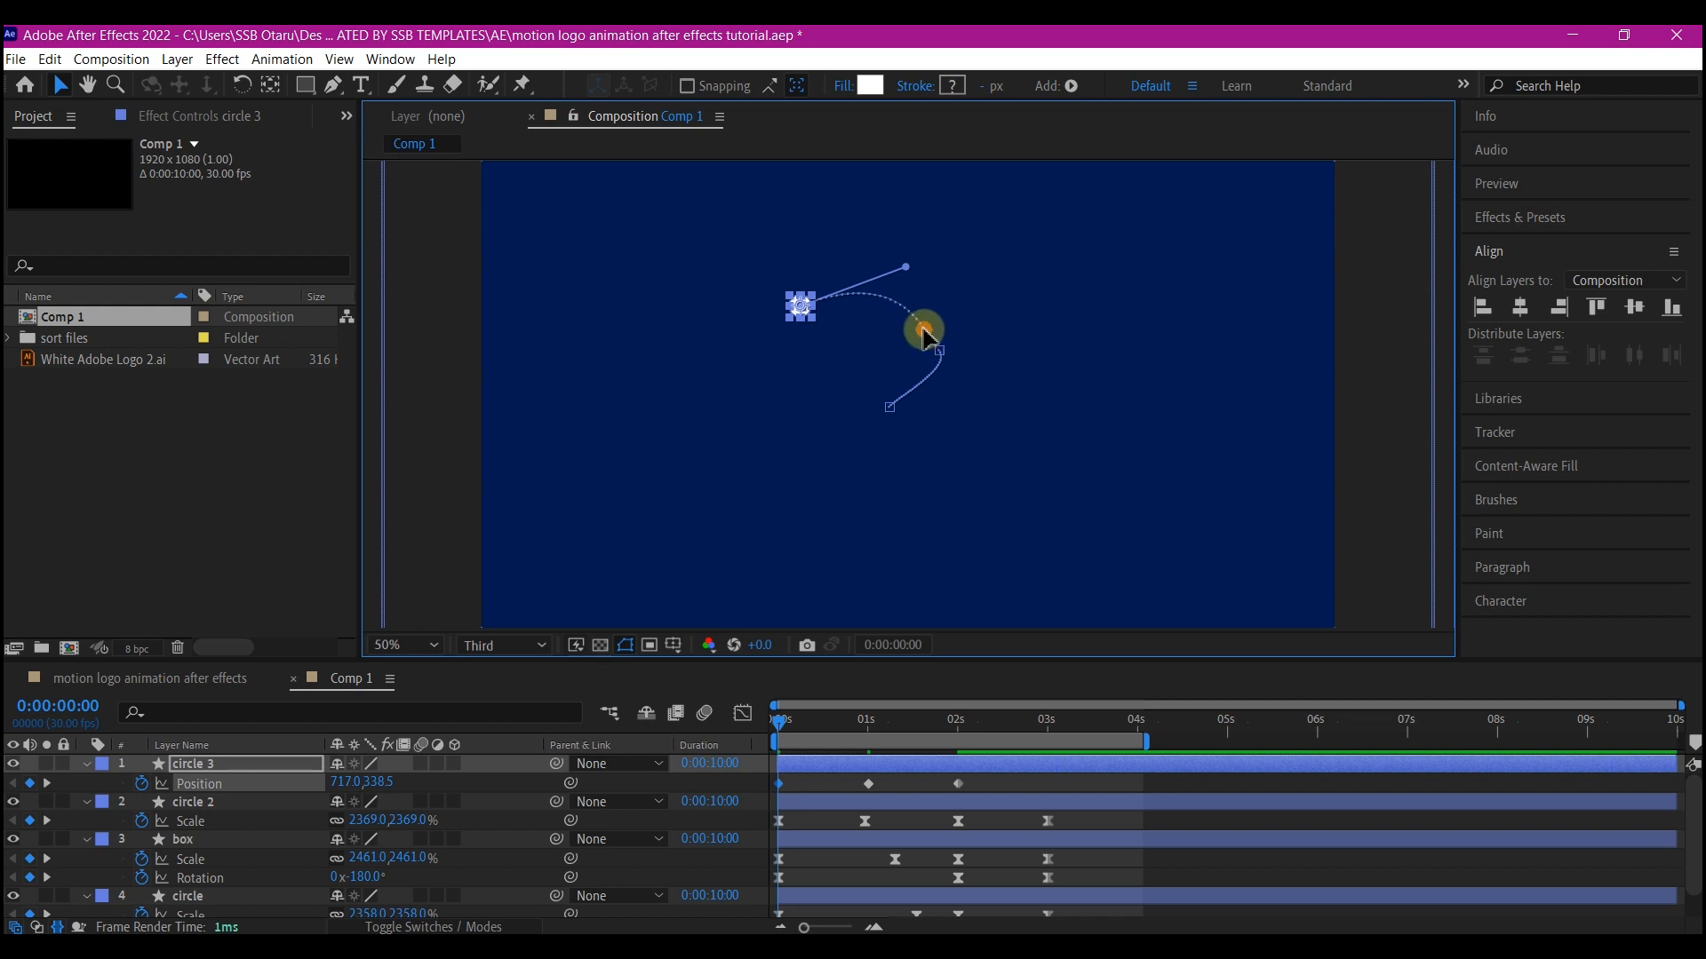
Adjust the bezier handles of circle 3's motion path to curve it smoothly
left_click_drag(924, 335, 948, 305)
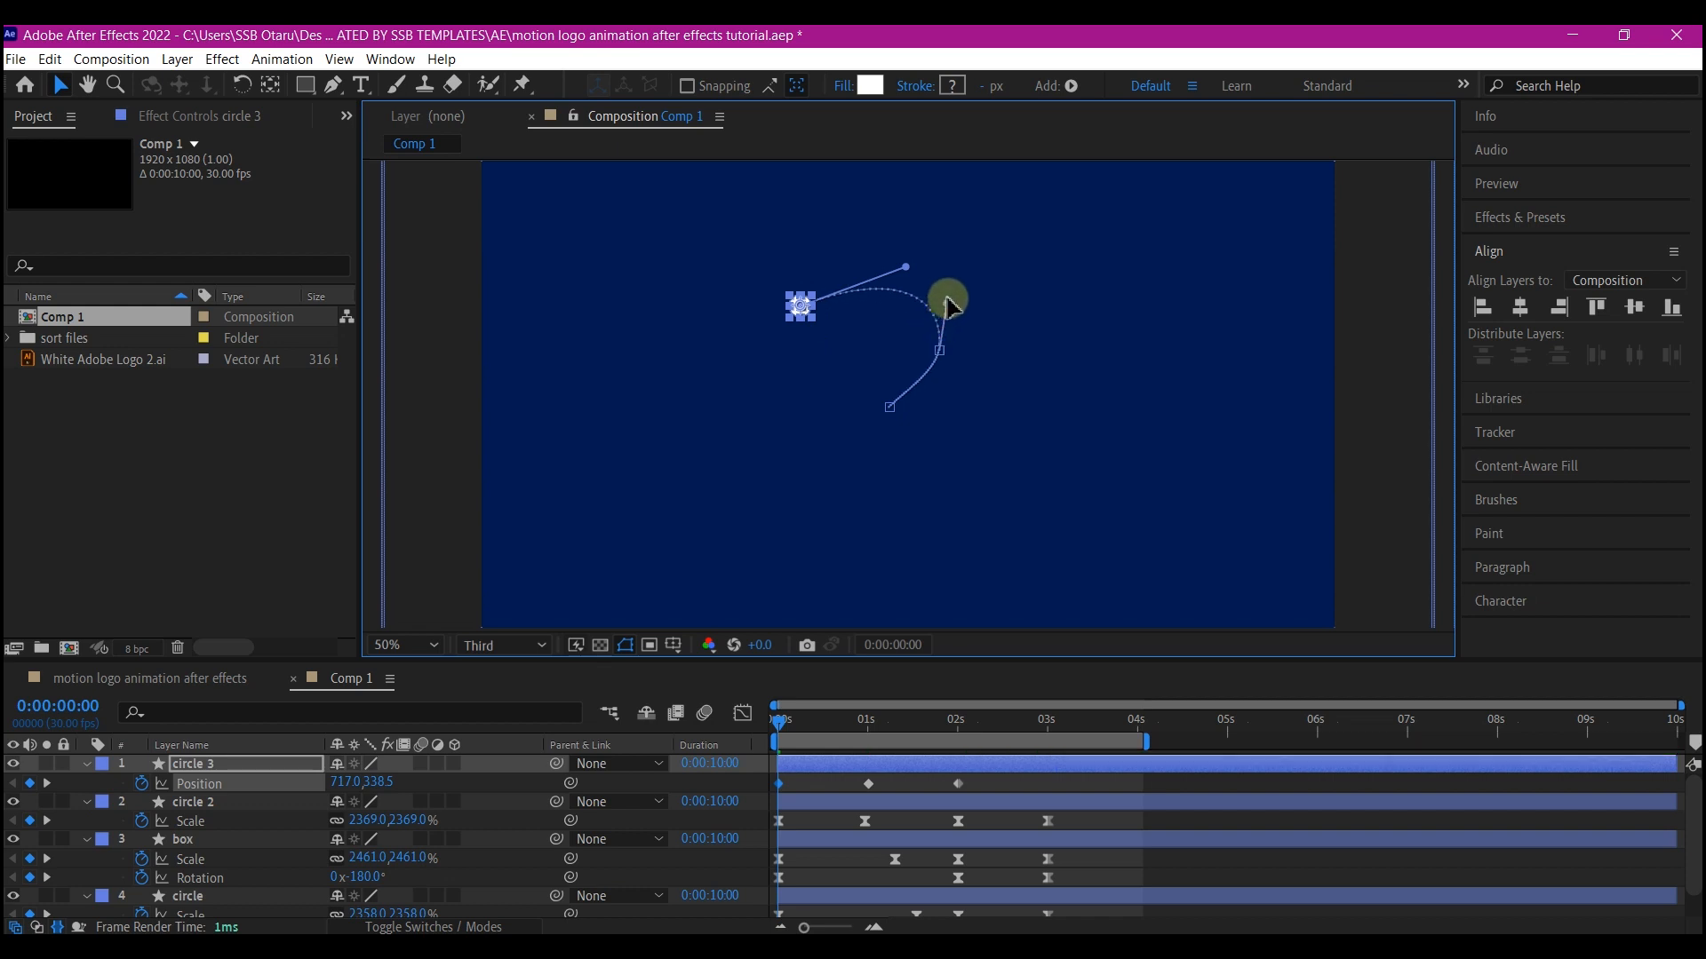
left_click(892, 411)
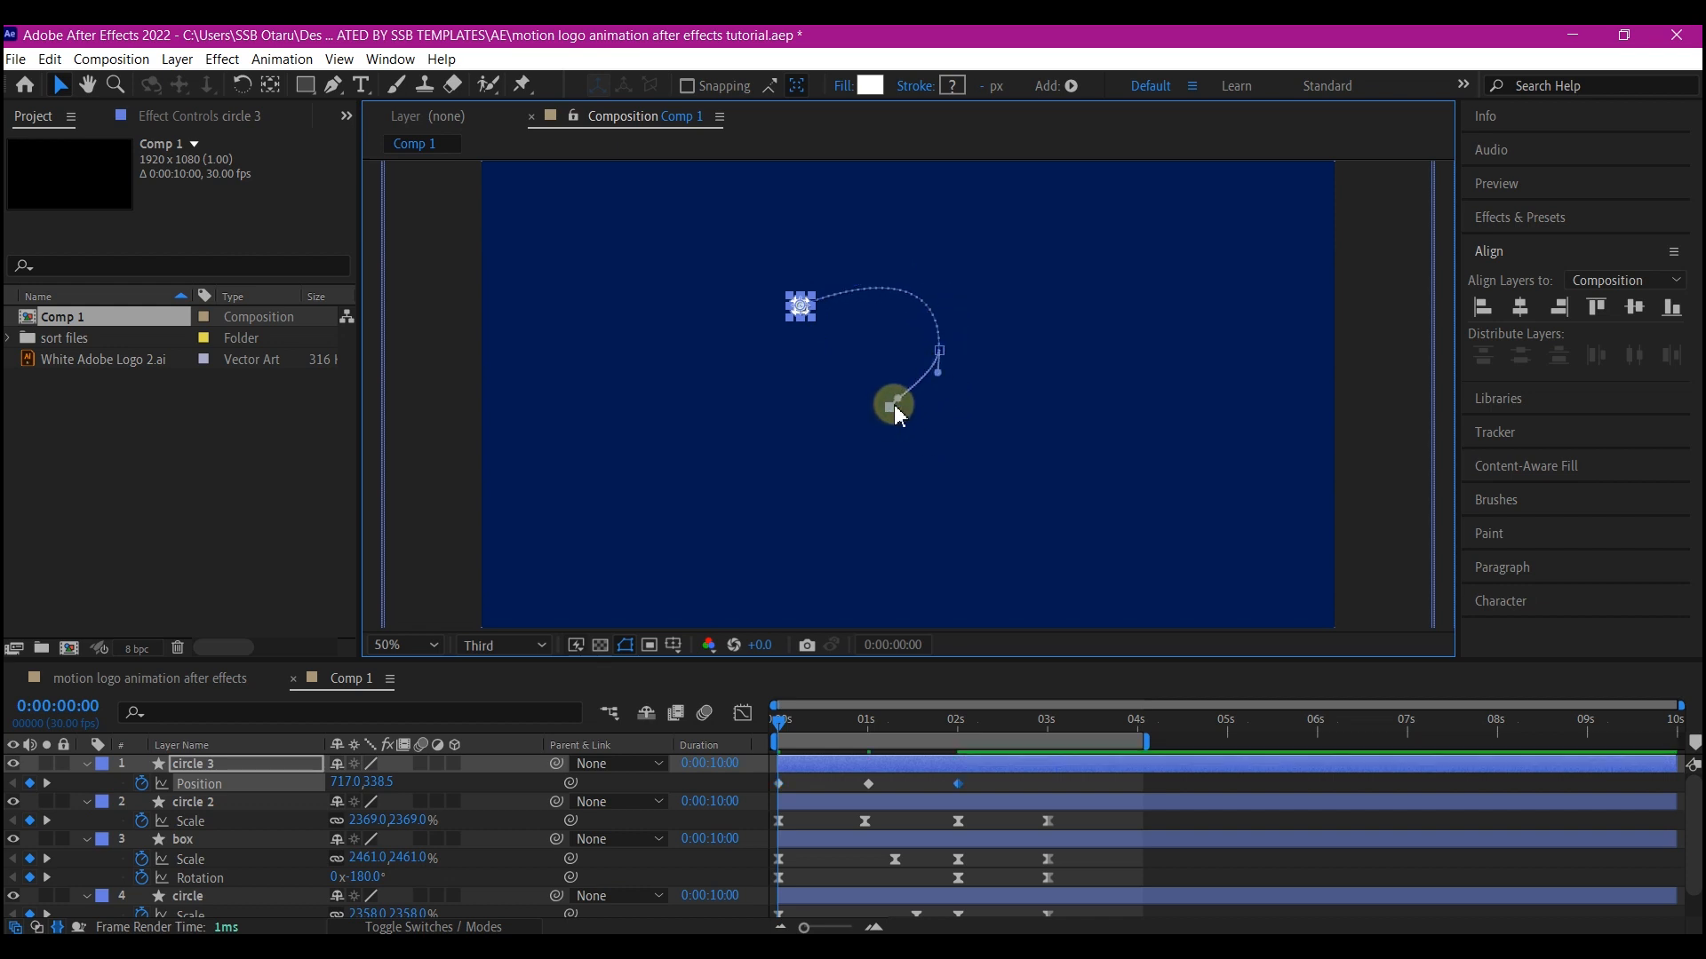
left_click_drag(929, 397, 899, 416)
left_click_drag(899, 396, 925, 399)
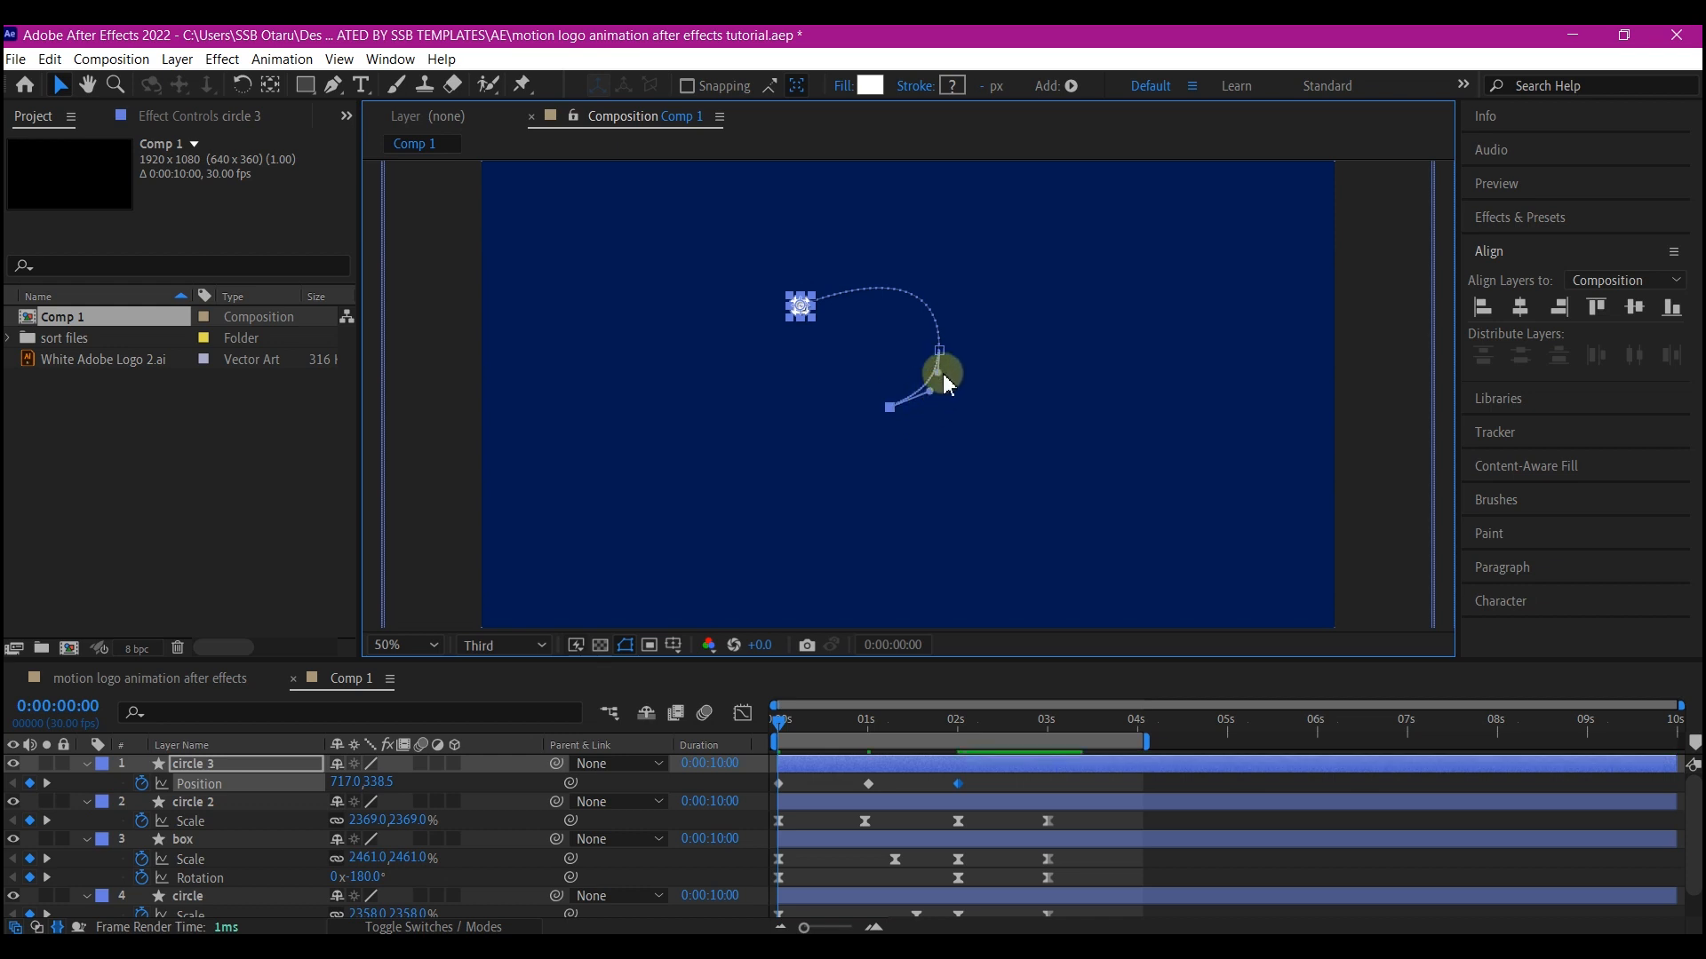
left_click_drag(939, 378, 941, 377)
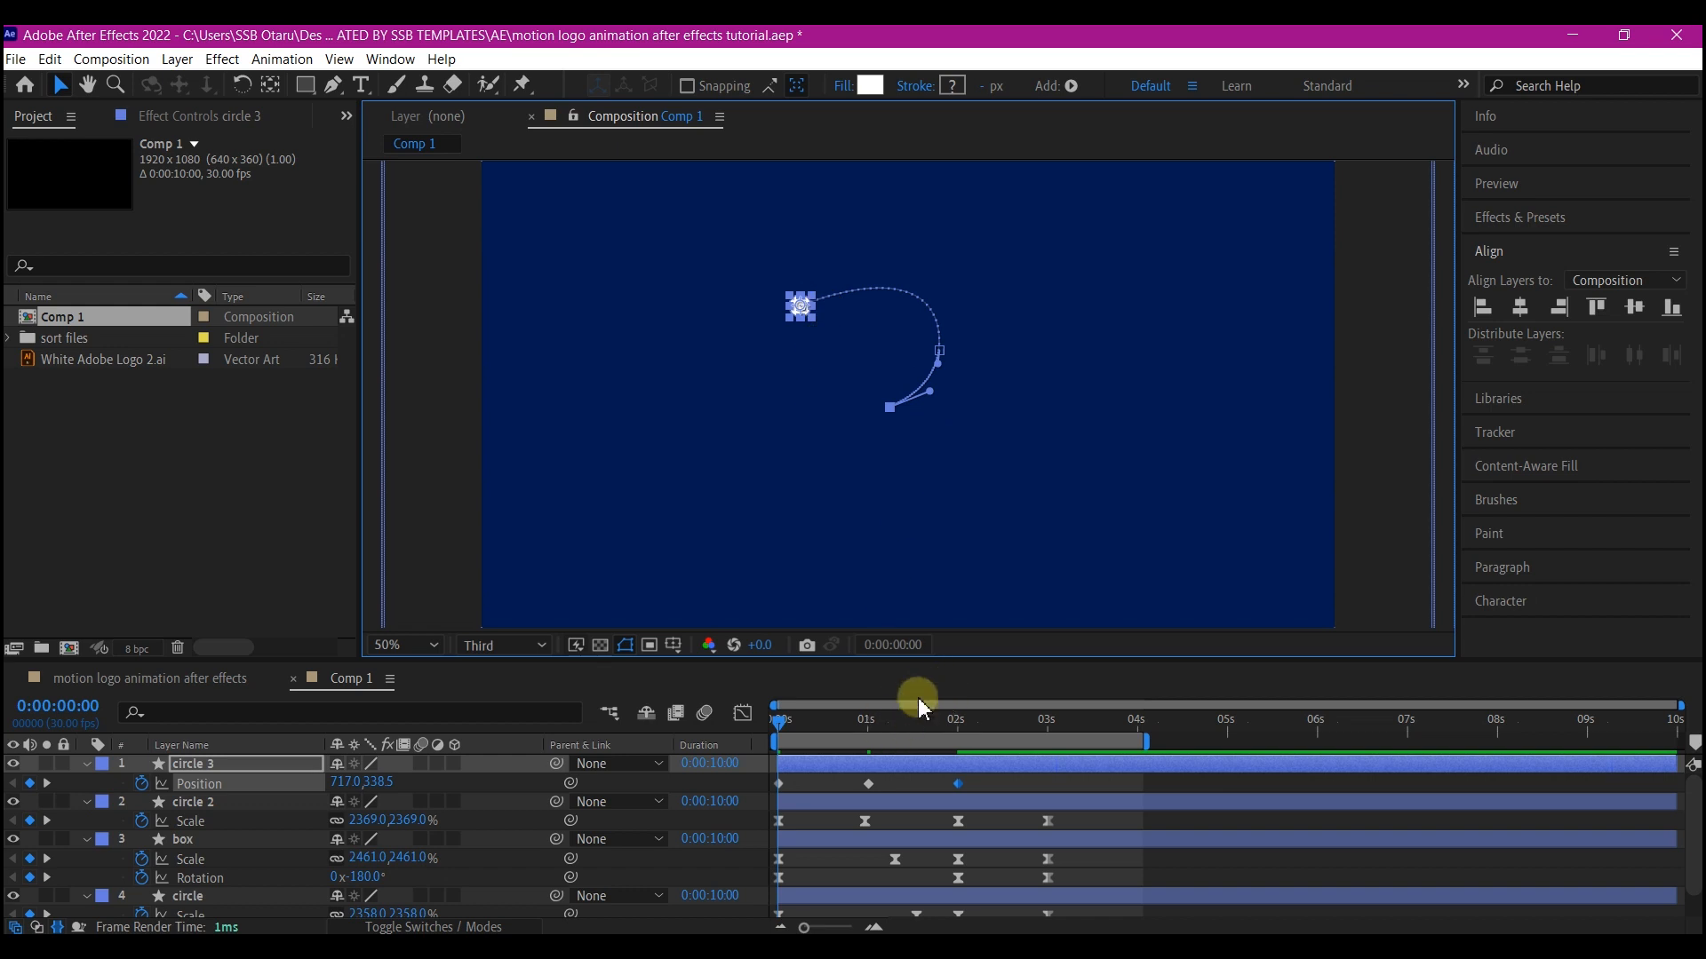
At 3 seconds, center circle 3 horizontally and vertically in the composition
left_click(995, 895)
left_click(1048, 722)
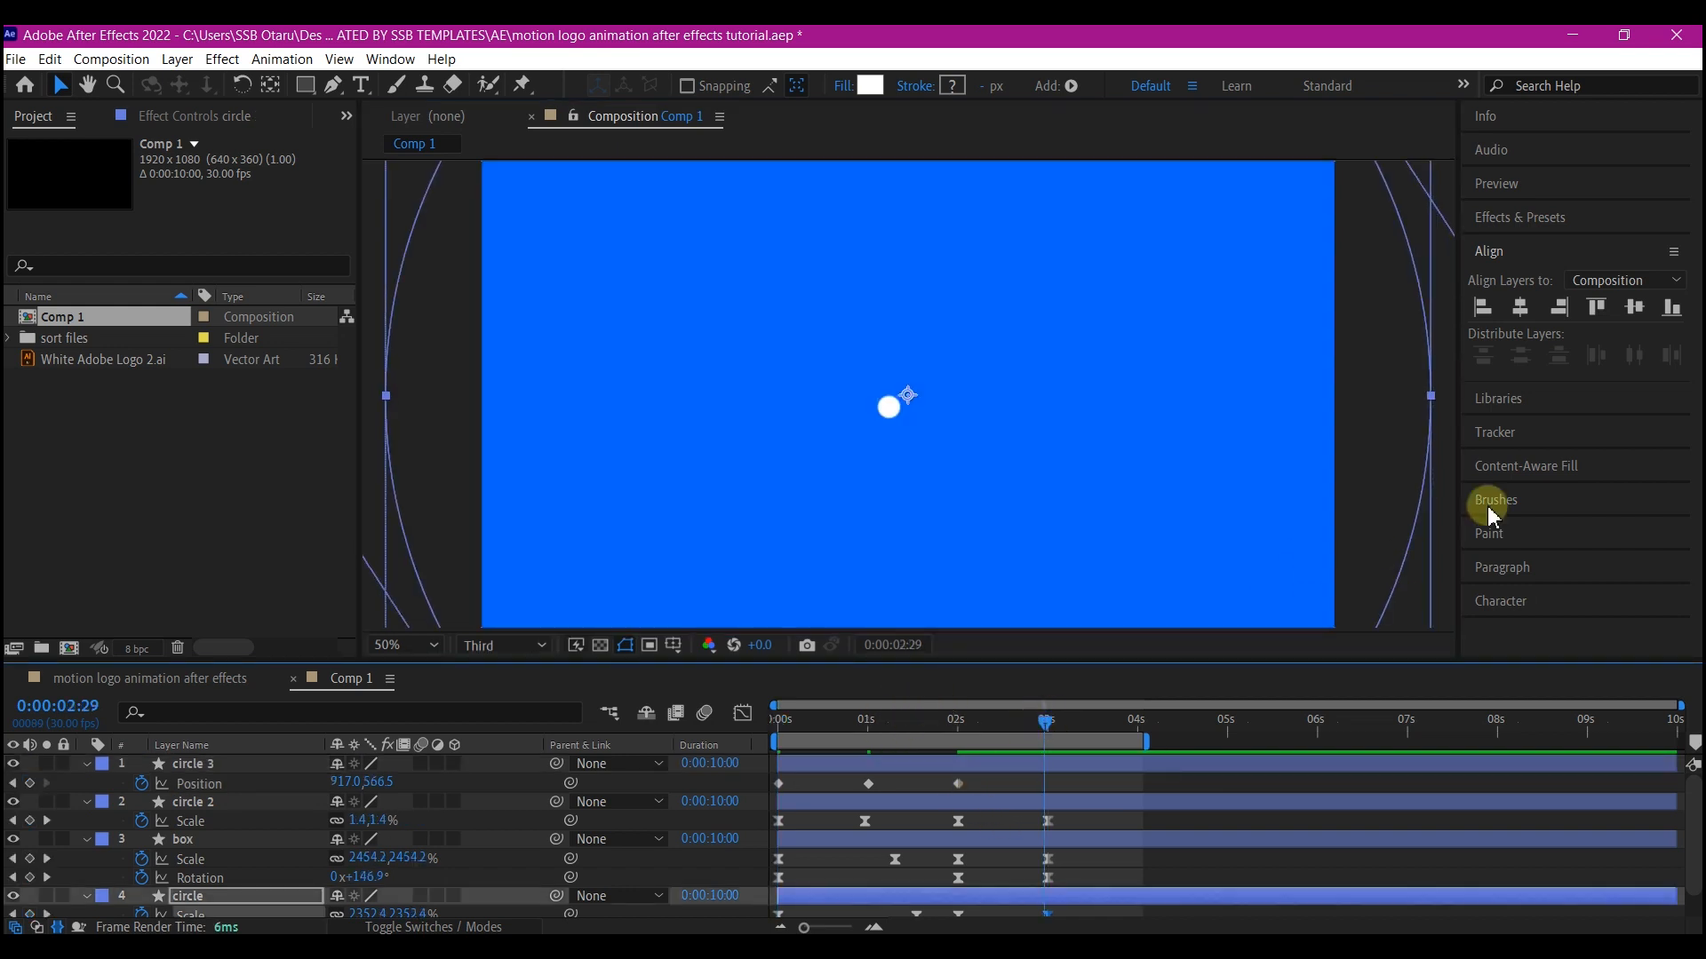
left_click(980, 766)
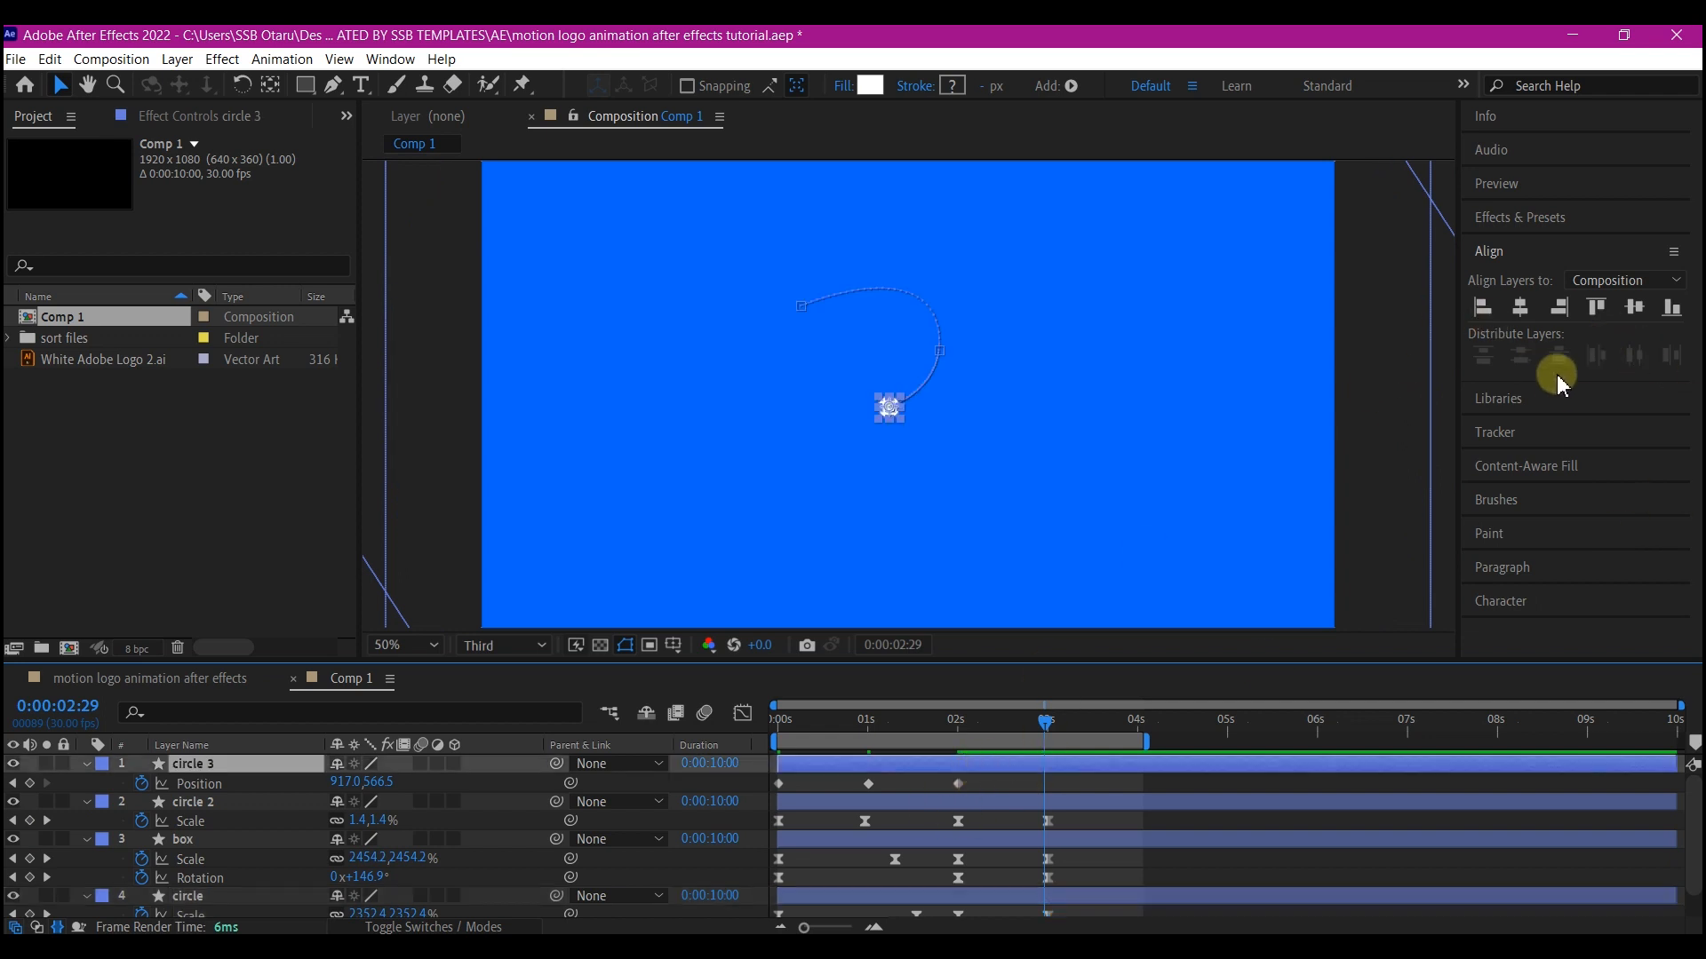
left_click(1522, 313)
left_click(1636, 311)
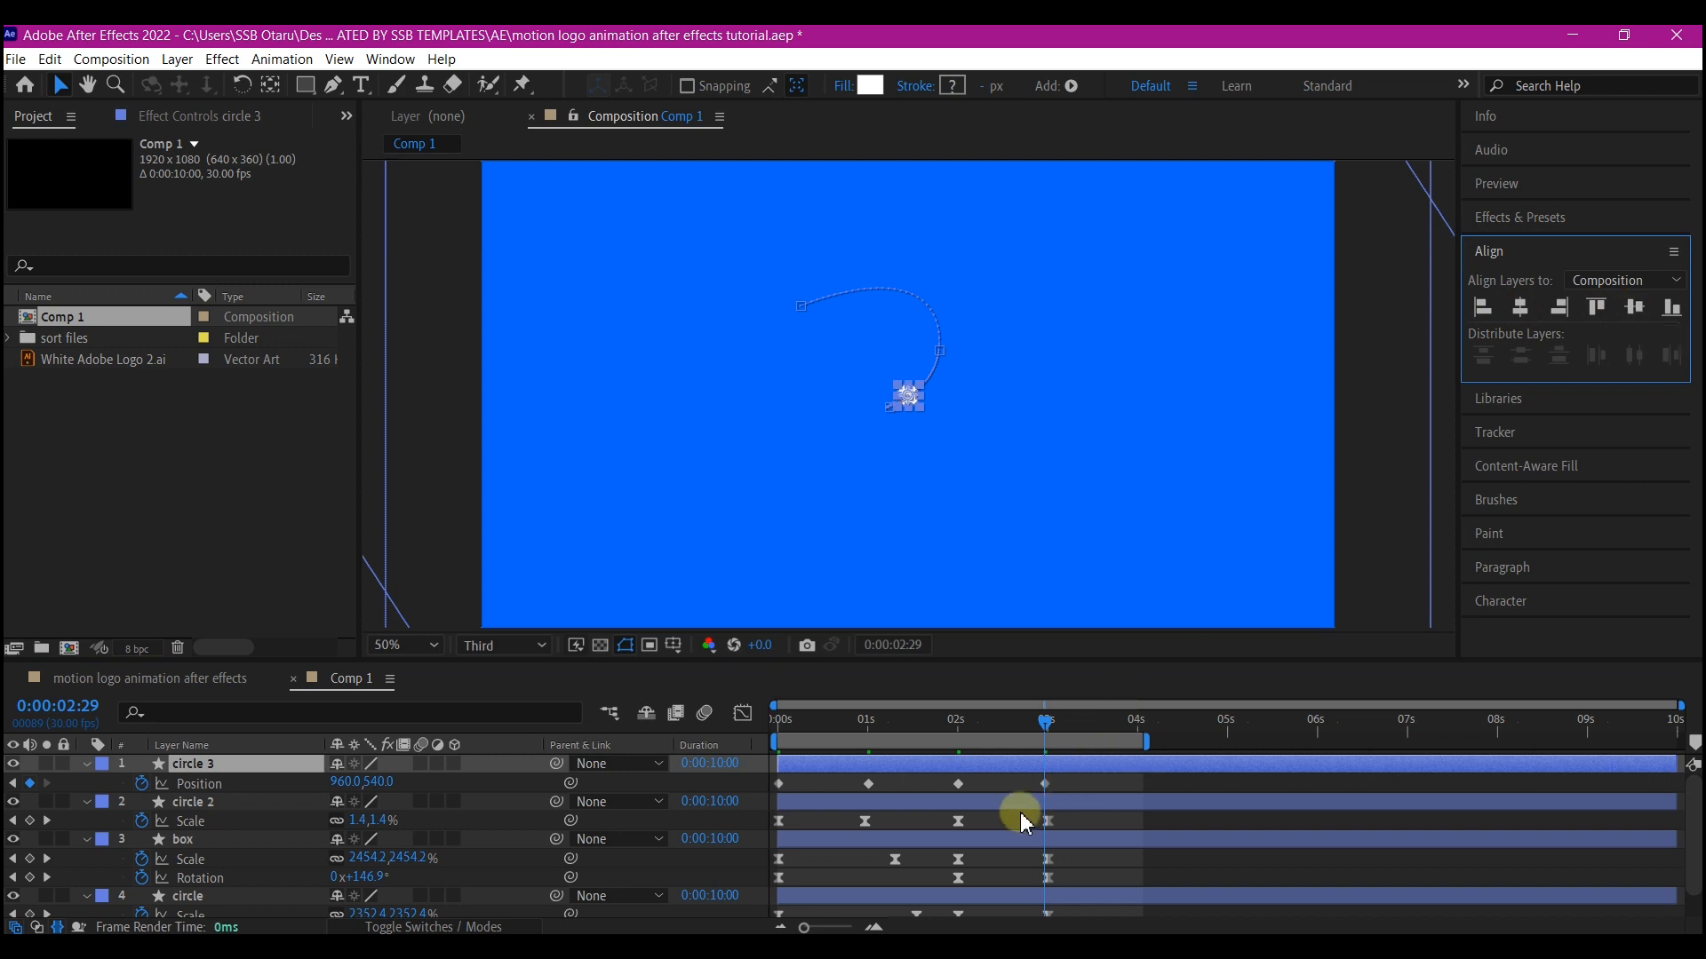
Key circle 3's scale at 50% at 2 seconds and 0% at 3 seconds
key("shift+s")
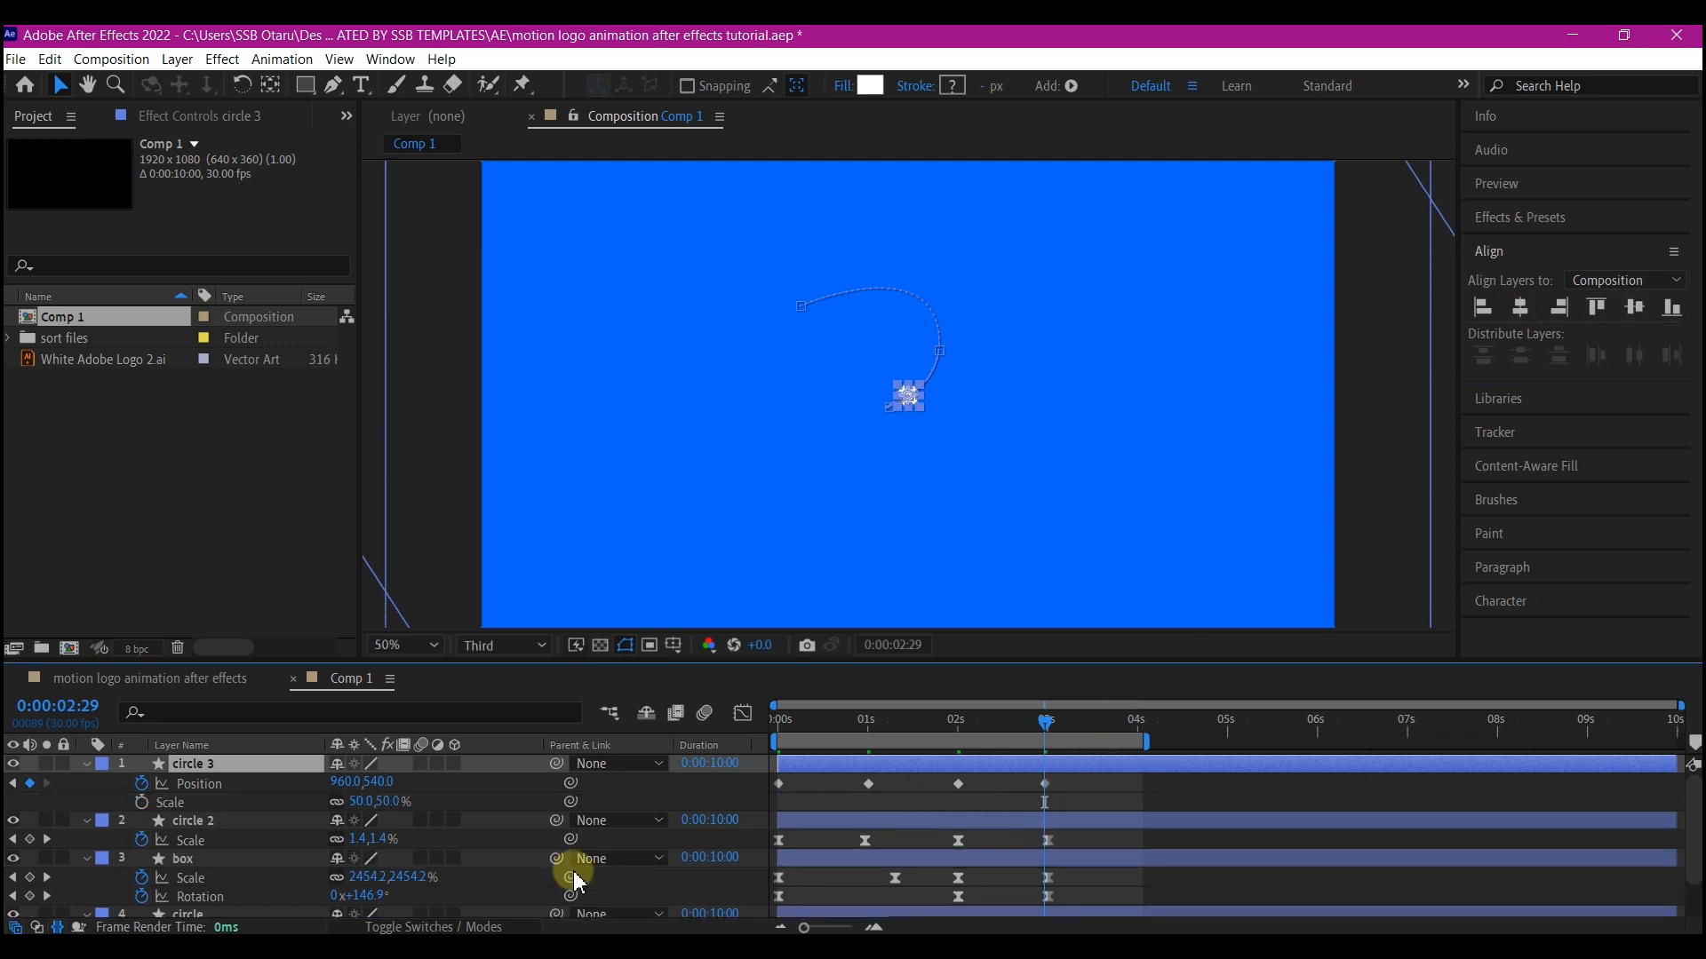
left_click(141, 803)
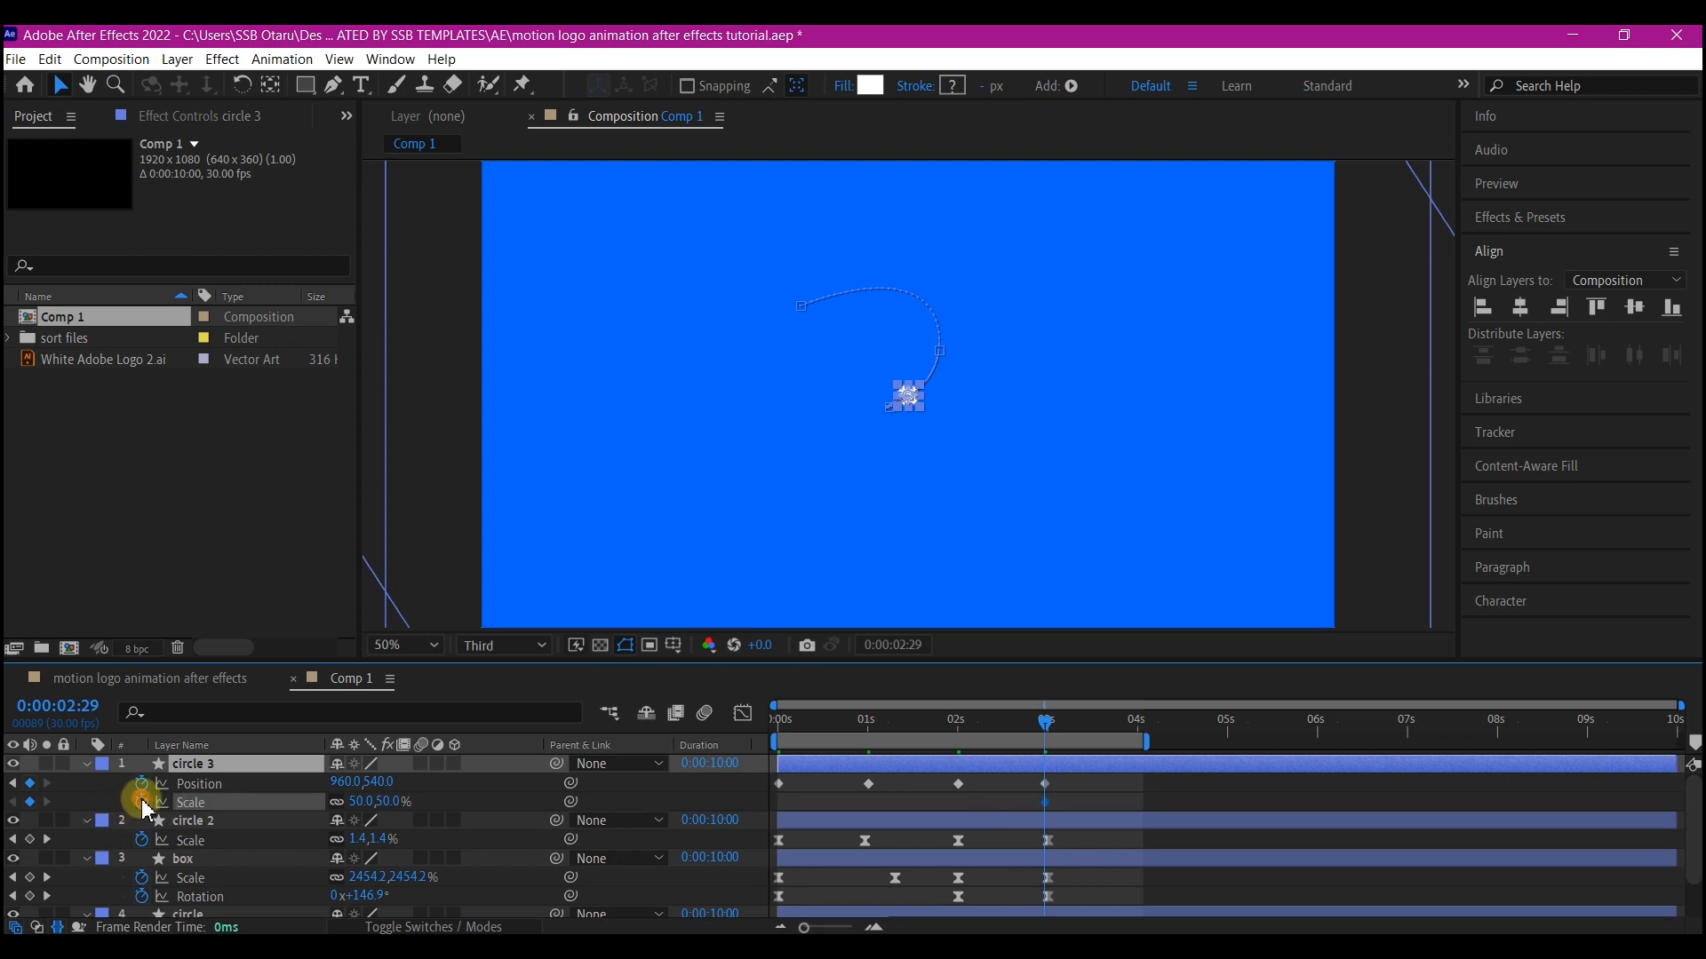
left_click(1049, 803)
left_click_drag(966, 813, 965, 813)
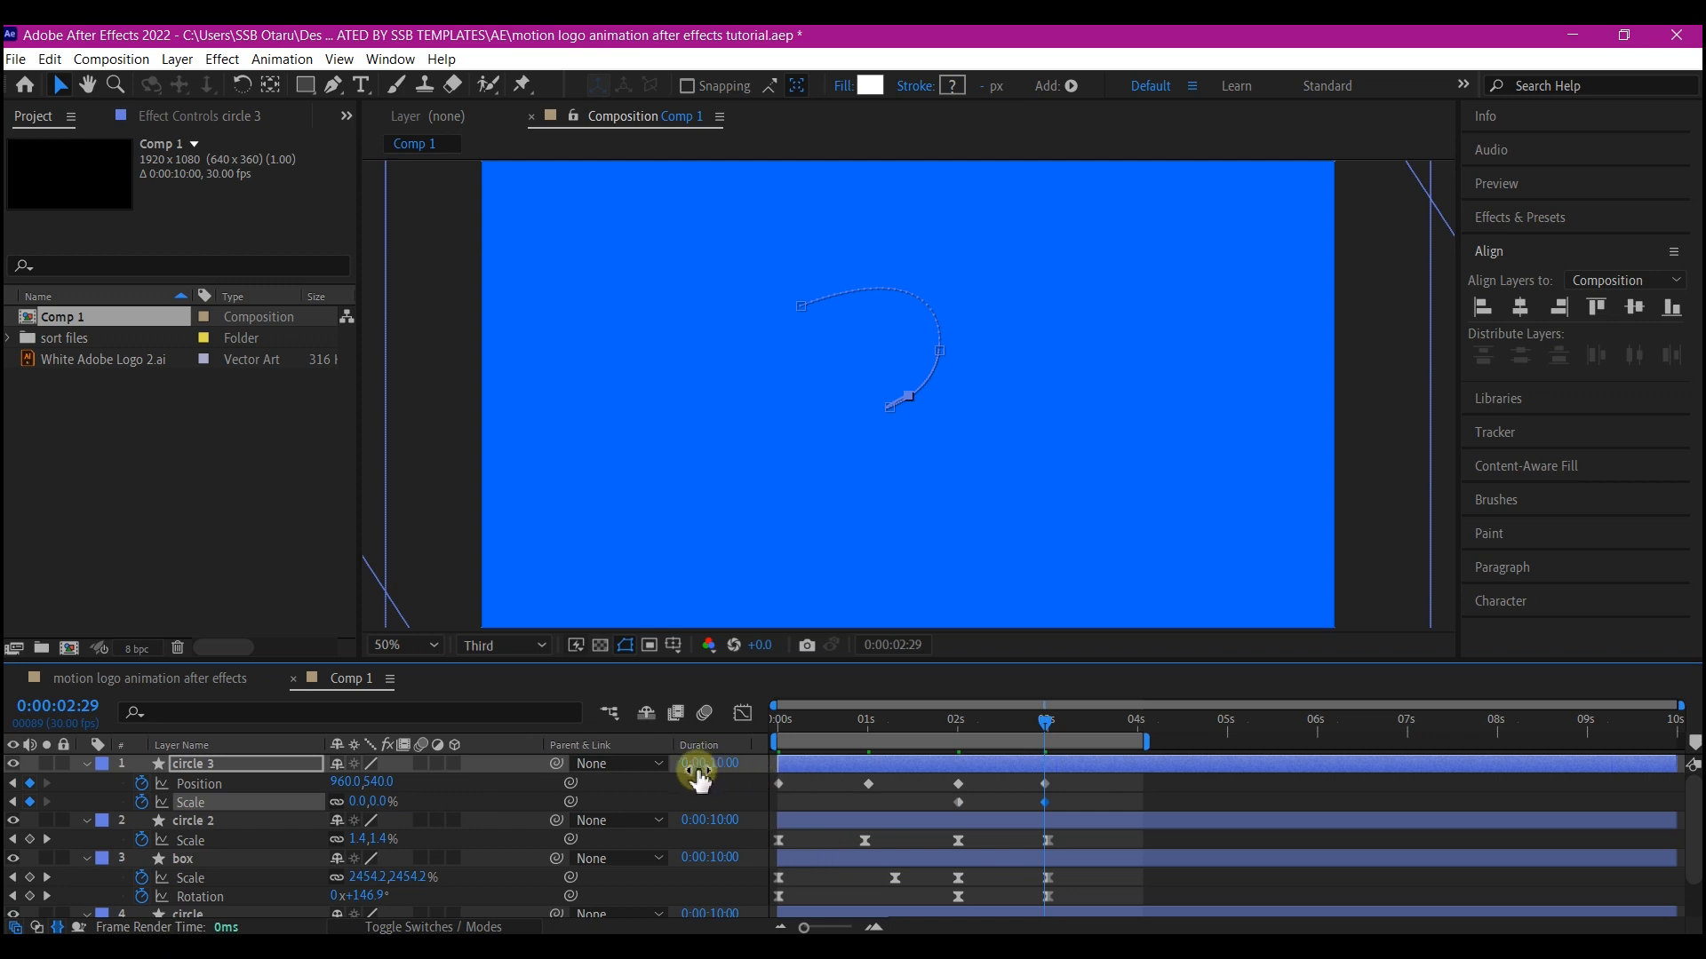
Scrub and play back the timeline to review the animation
left_click(782, 727)
left_click_drag(779, 744, 981, 733)
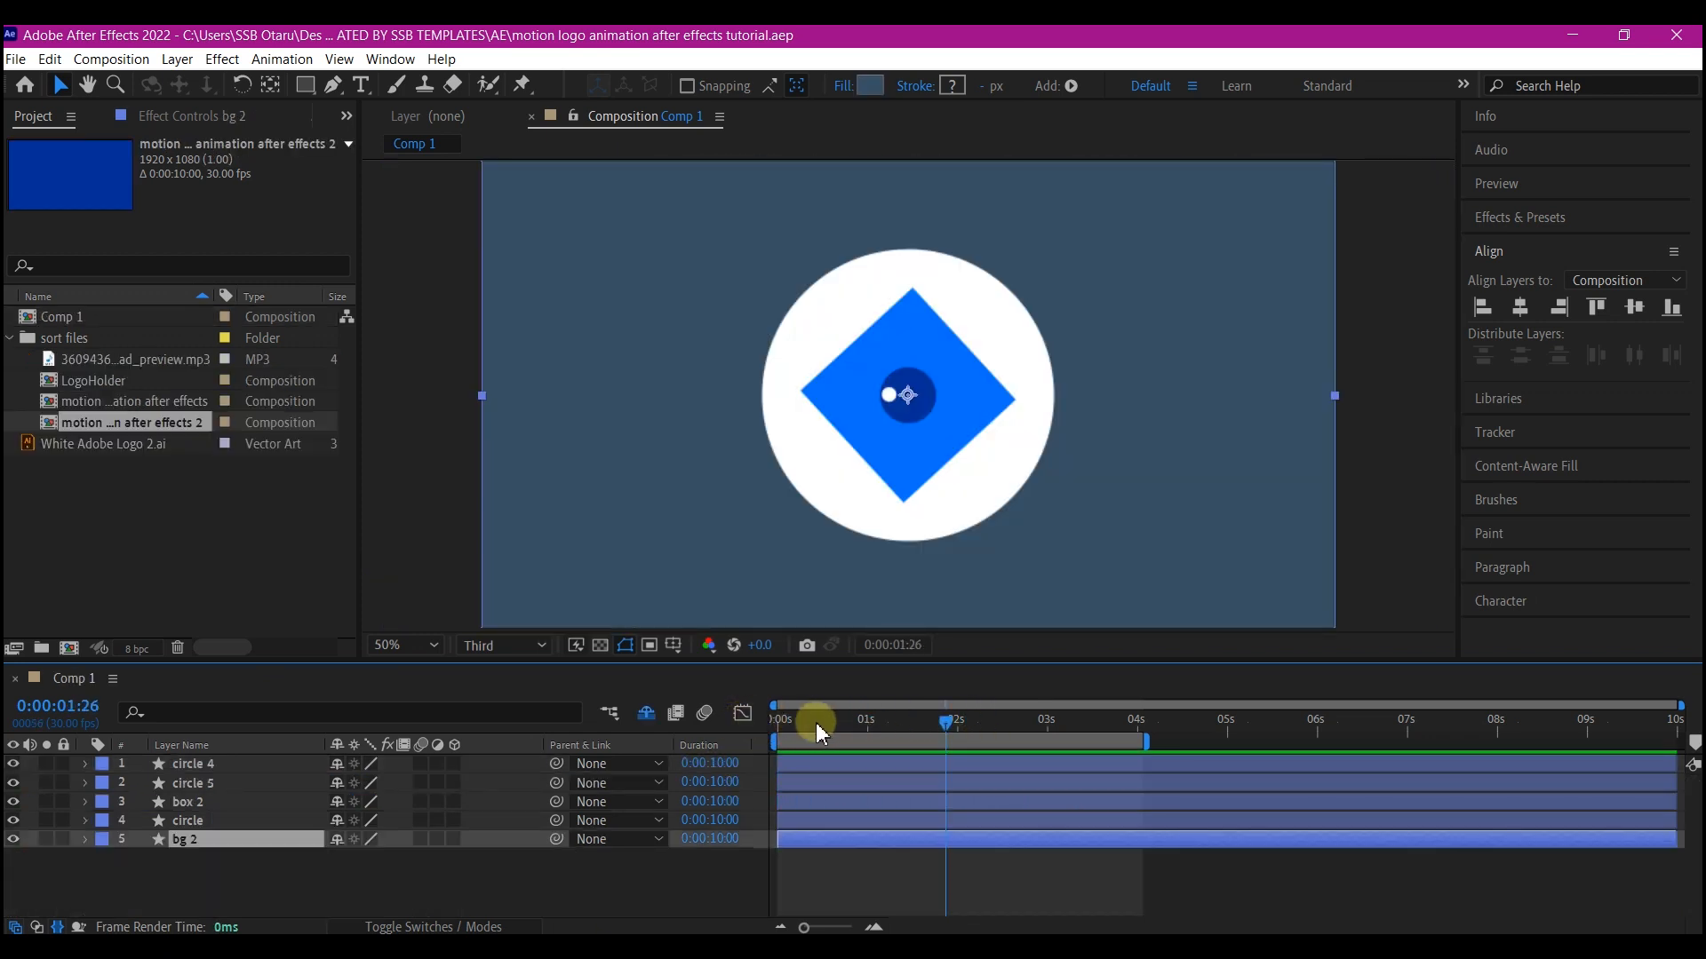
left_click_drag(815, 722, 729, 734)
key("space")
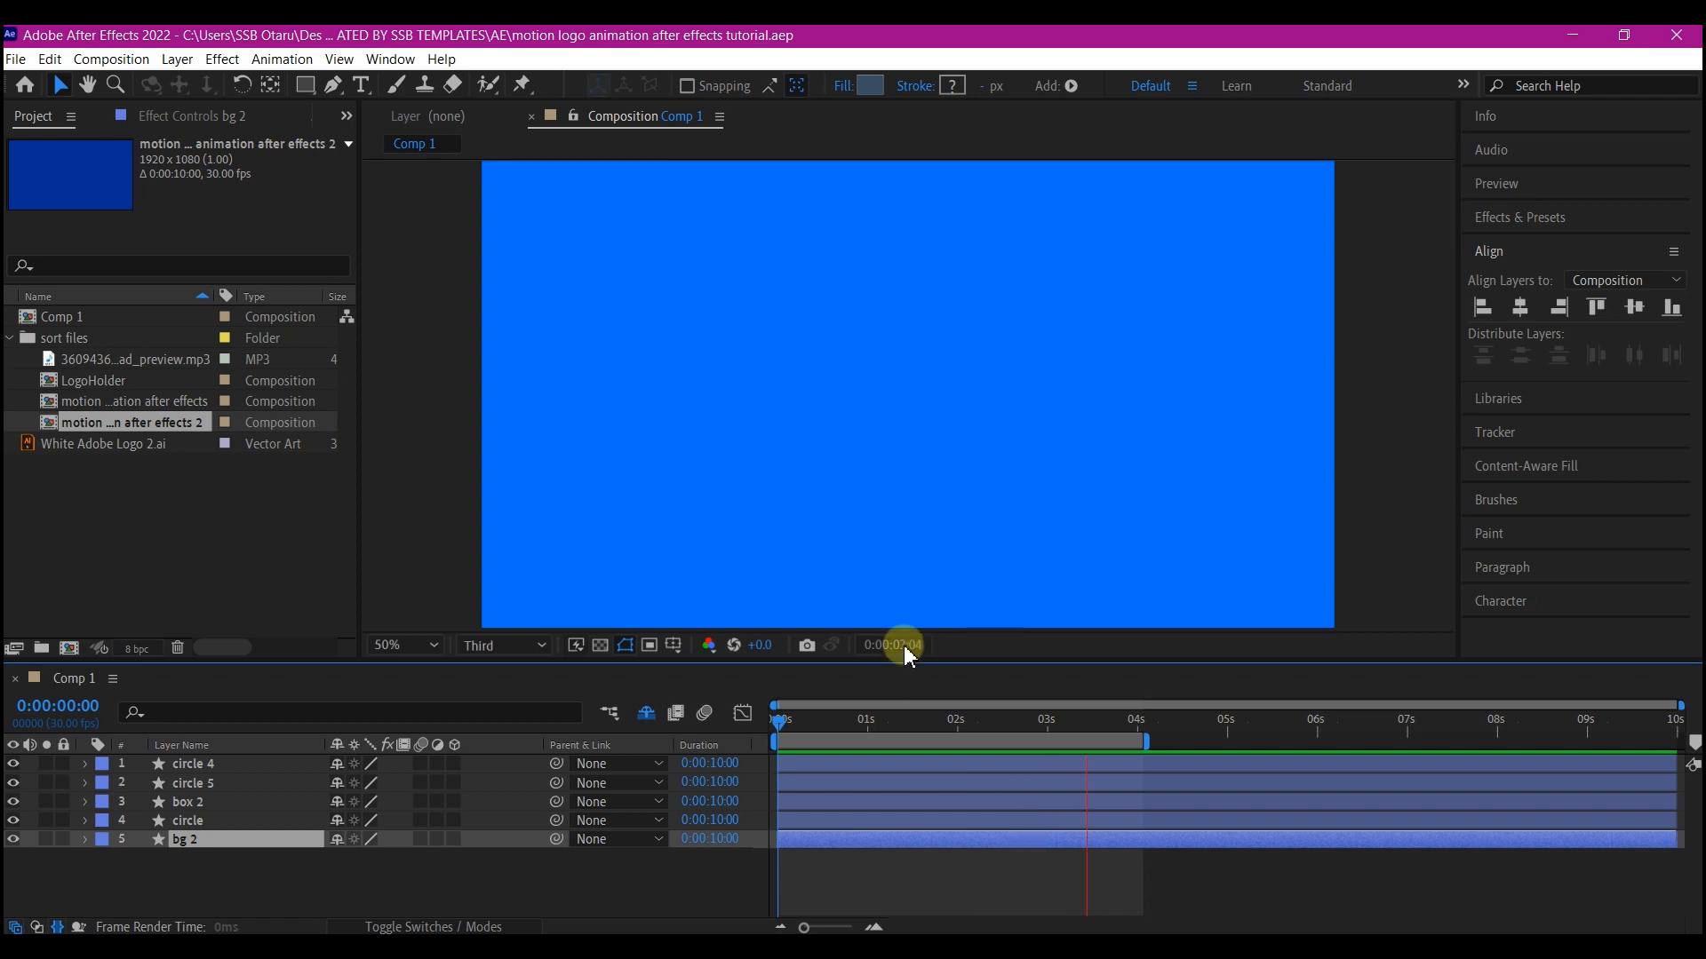
key("space")
left_click_drag(779, 724, 929, 725)
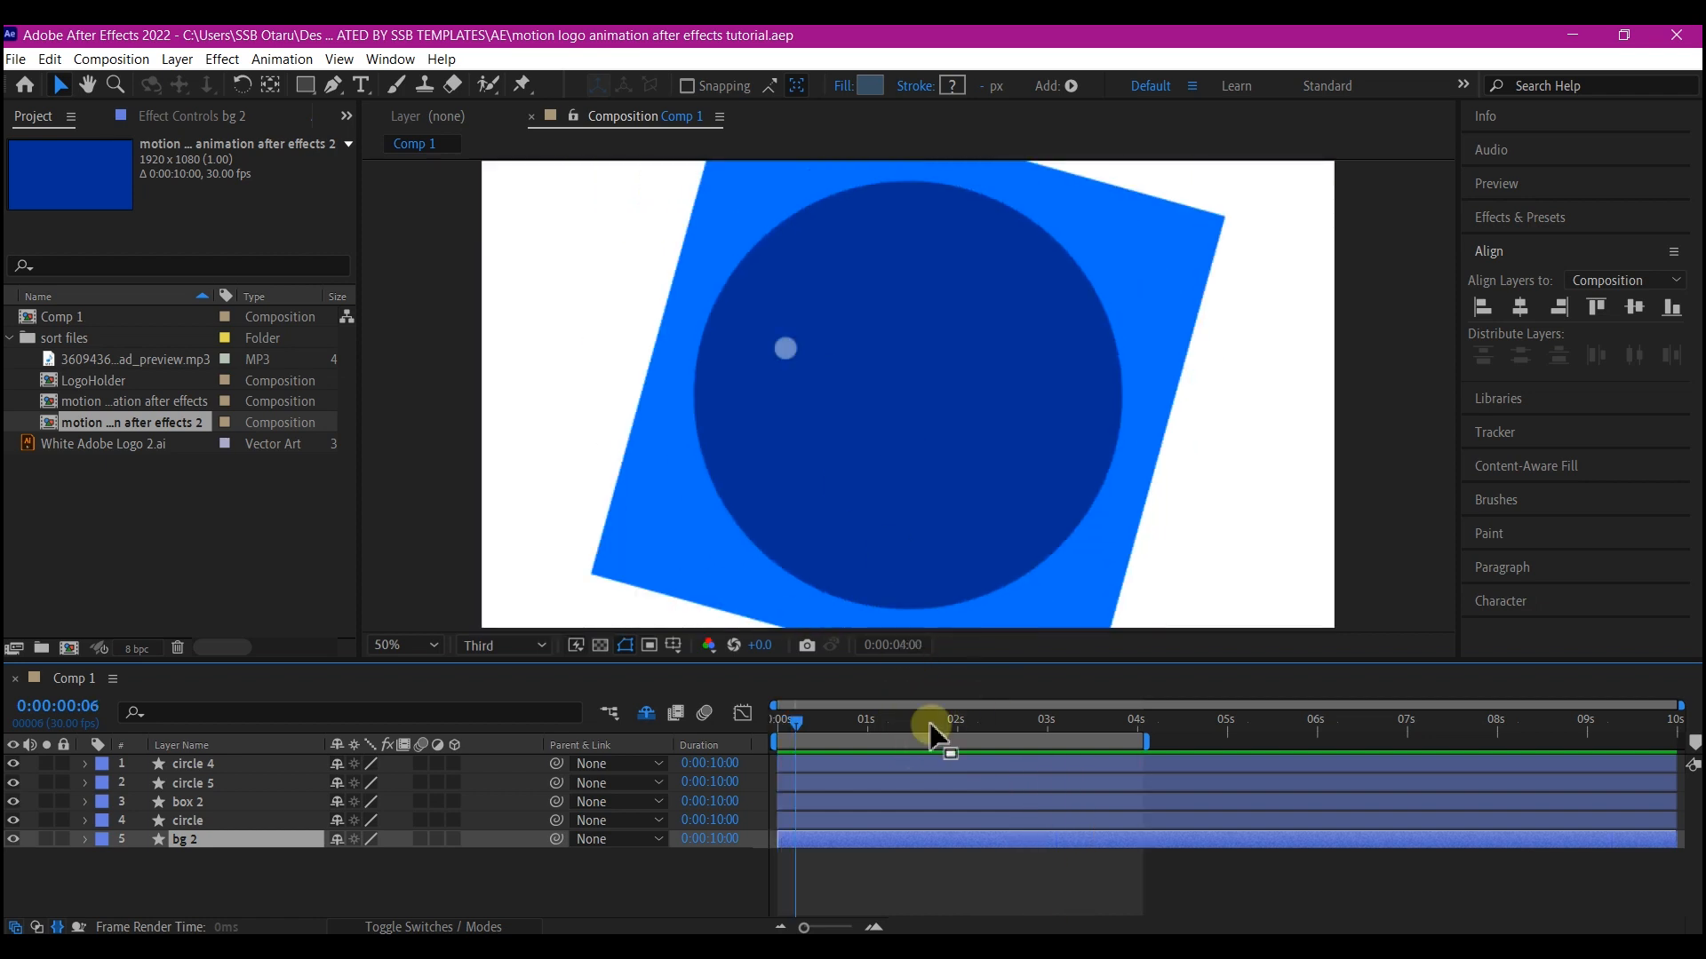
left_click(1001, 716)
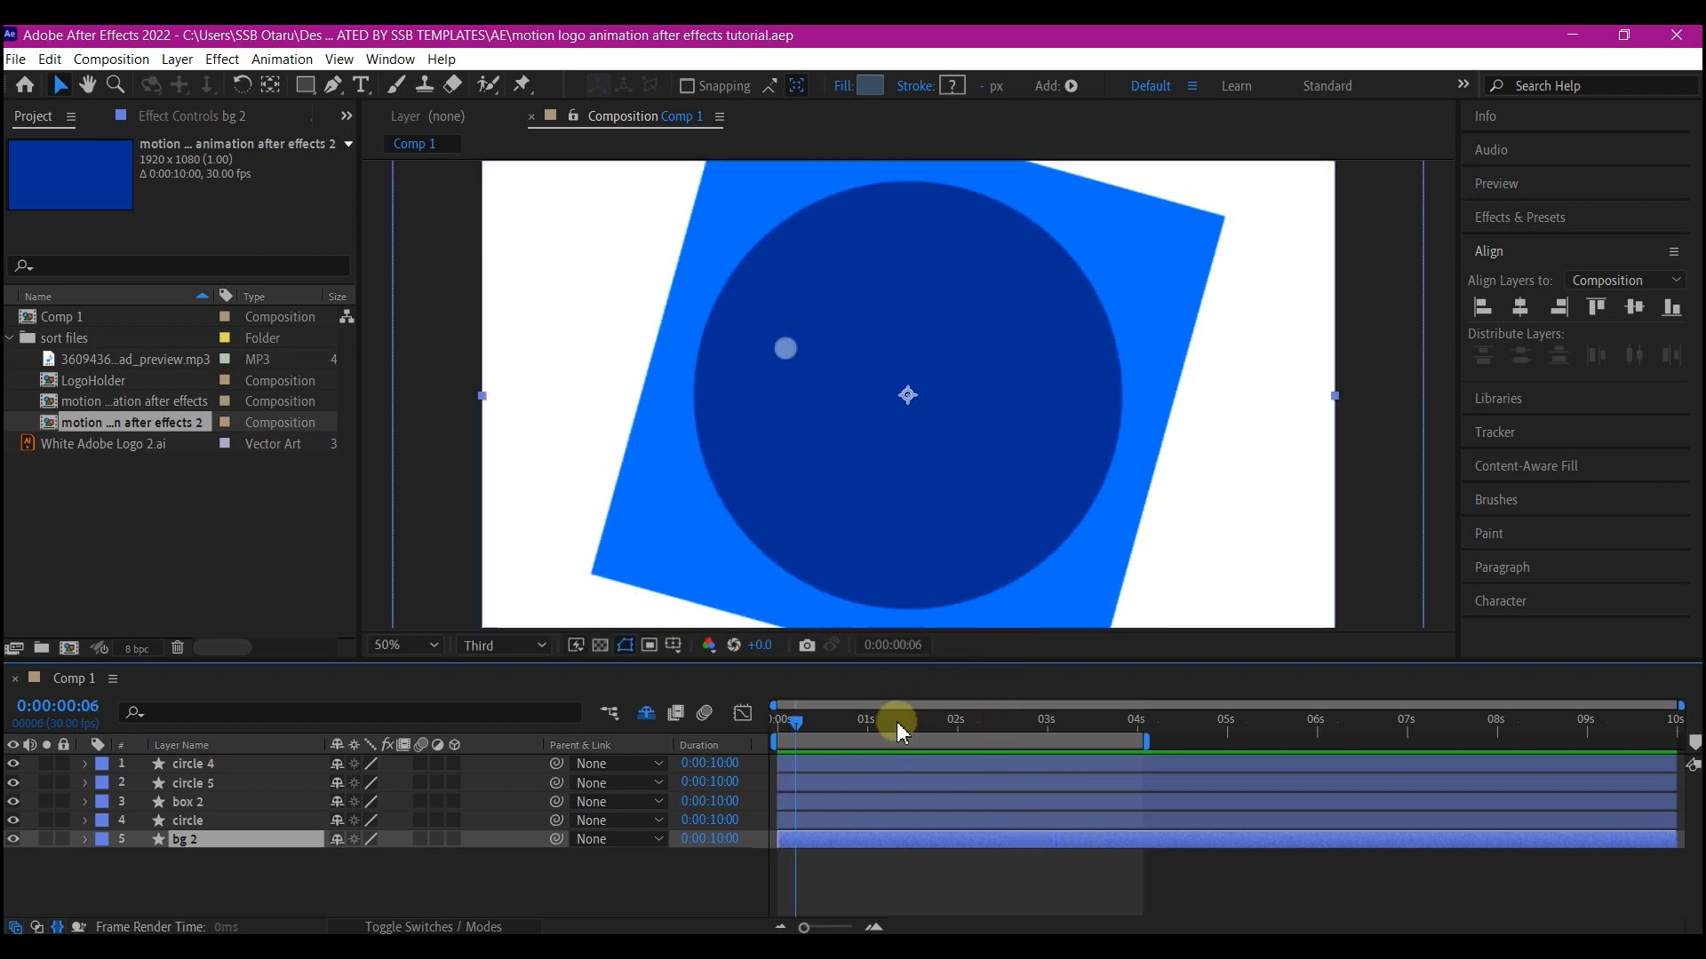
left_click_drag(865, 721, 935, 722)
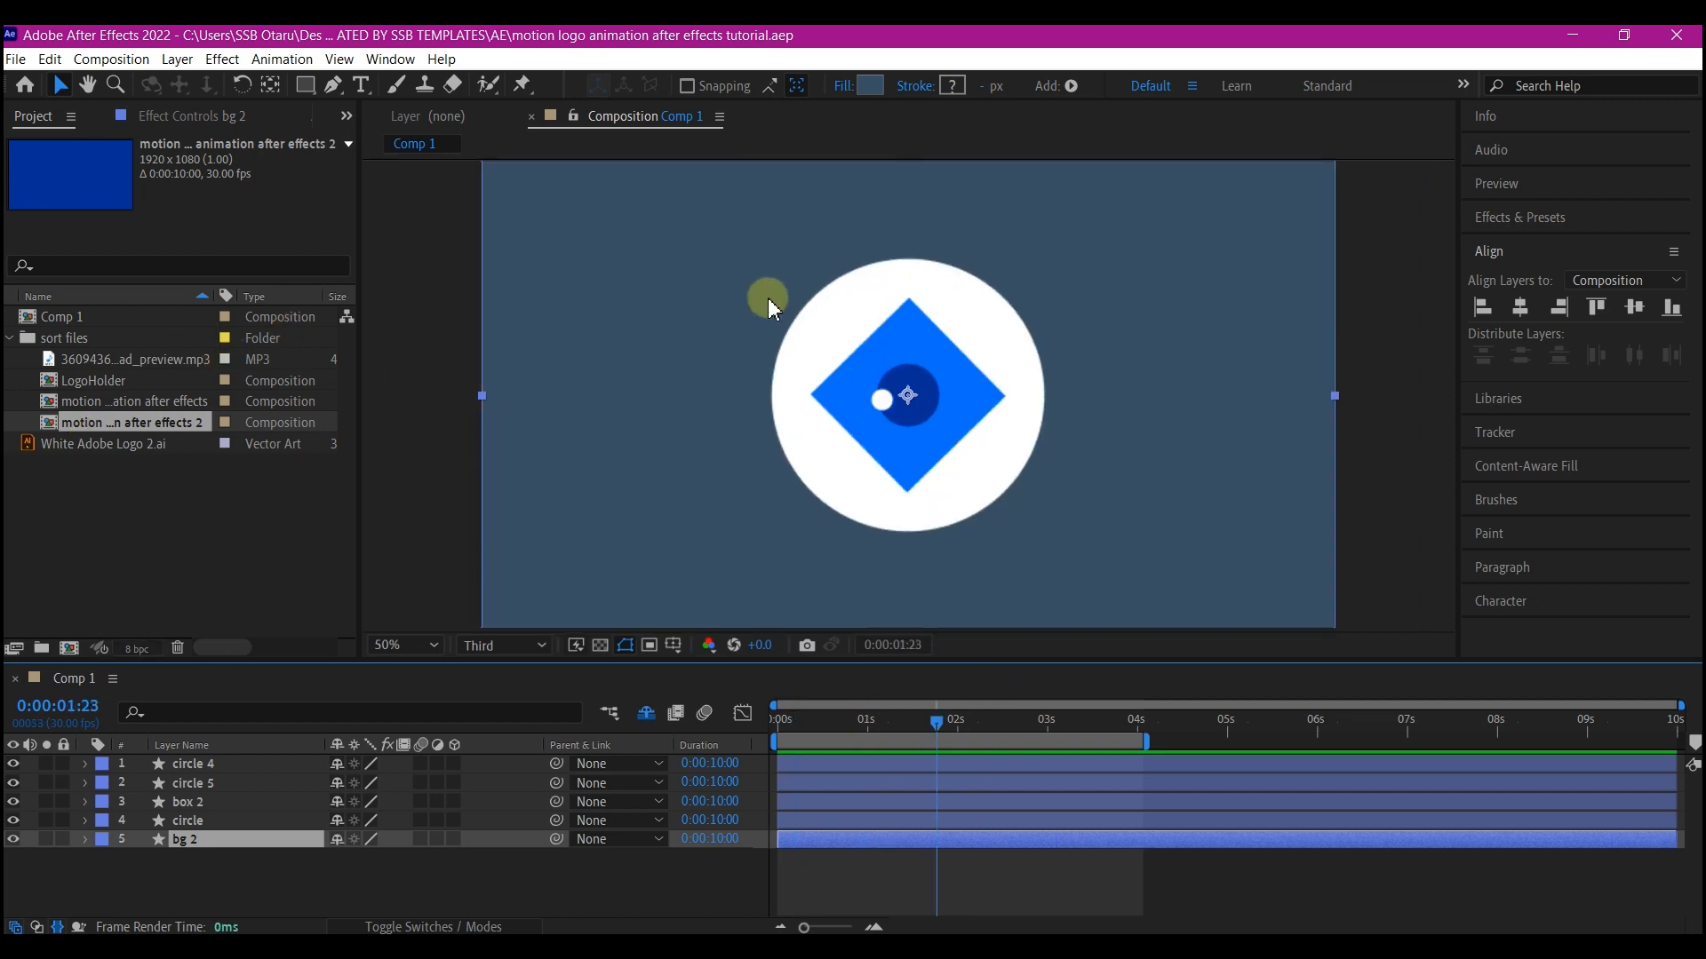
With no layer selected, pick the Pen tool and set its fill to None and stroke to 8 px
left_click(289, 876)
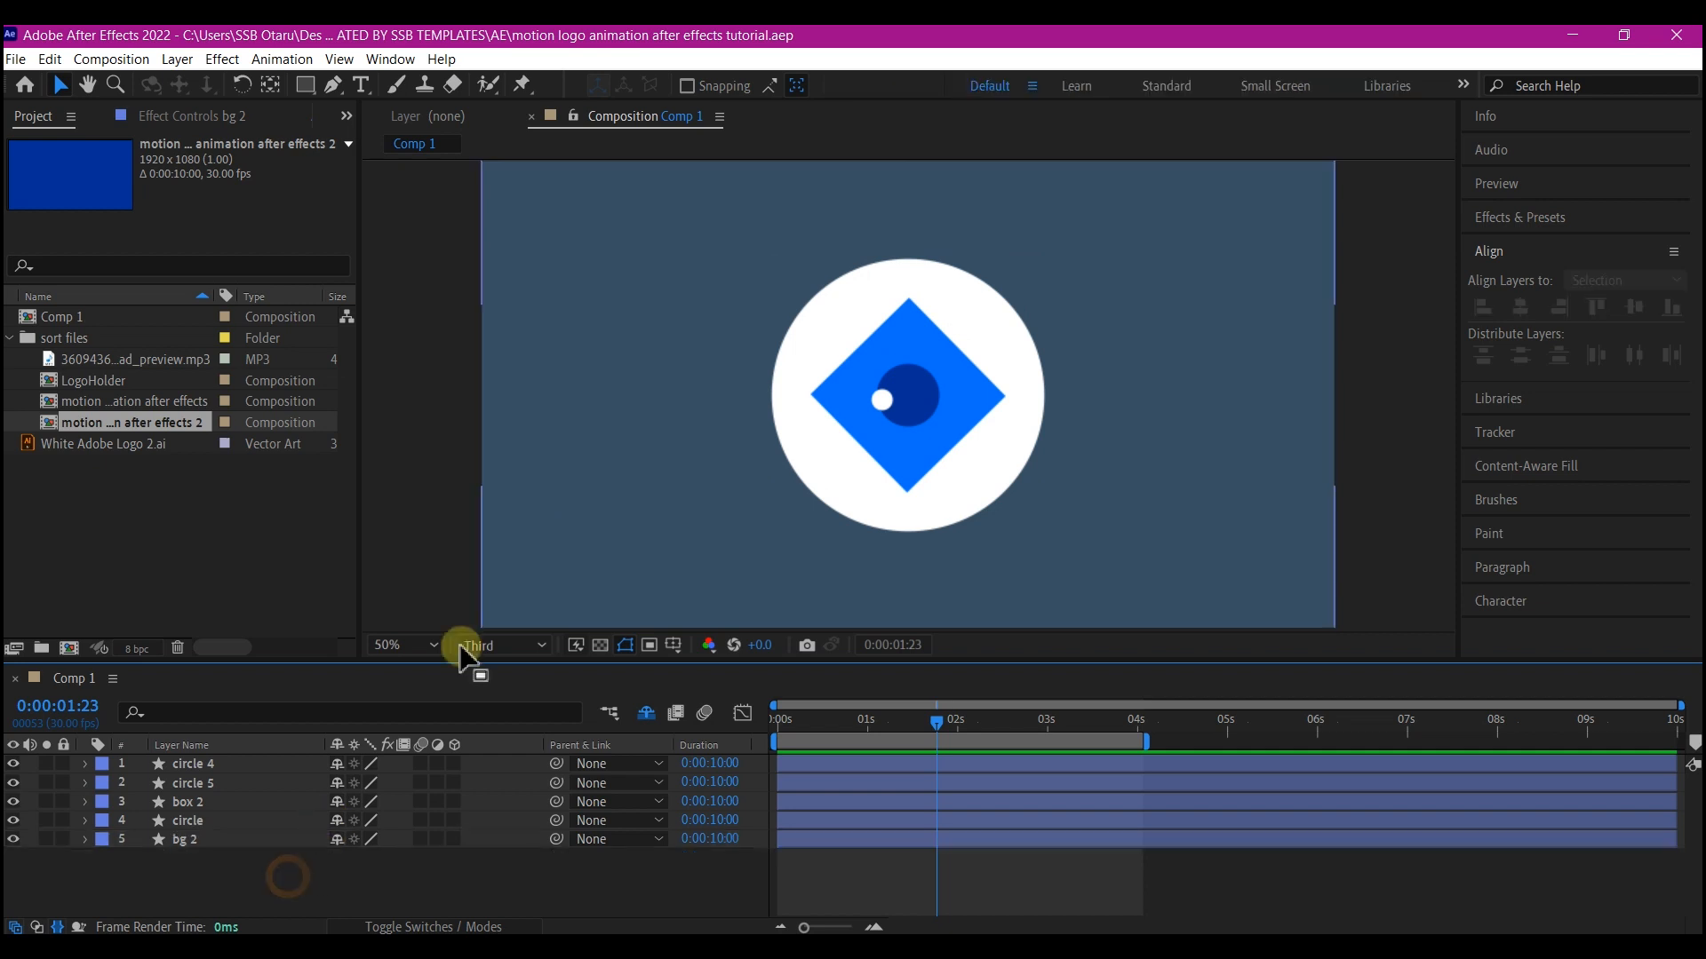
left_click(333, 84)
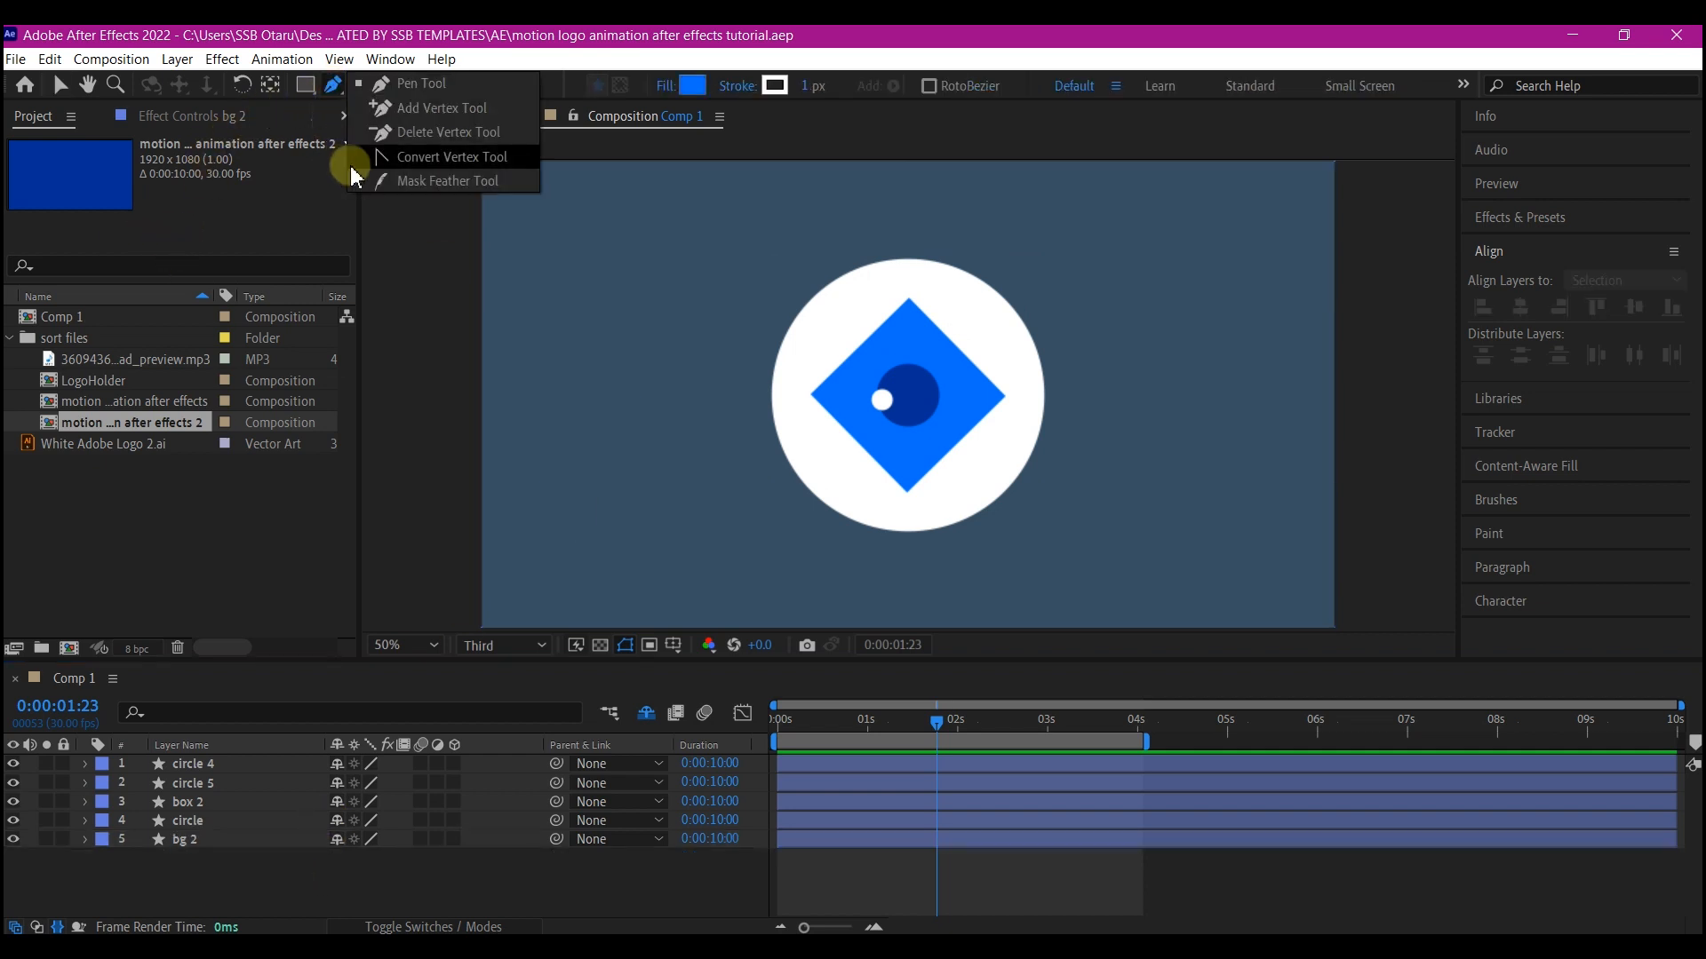
left_click(411, 87)
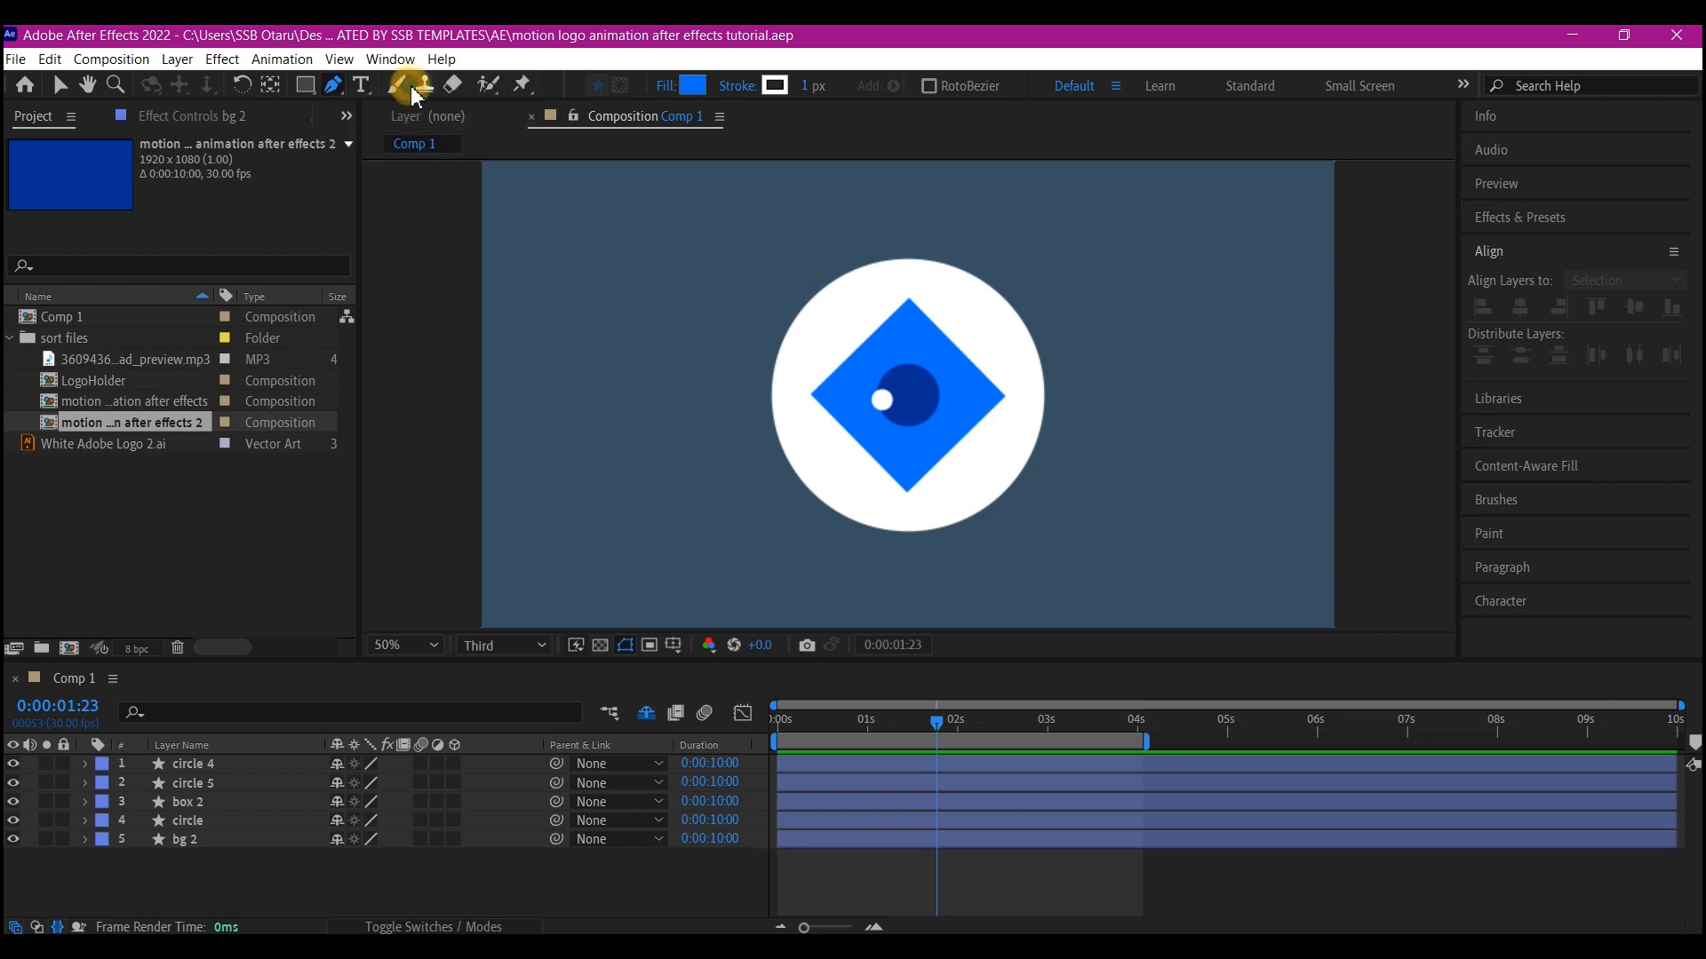
left_click(672, 92)
left_click(738, 429)
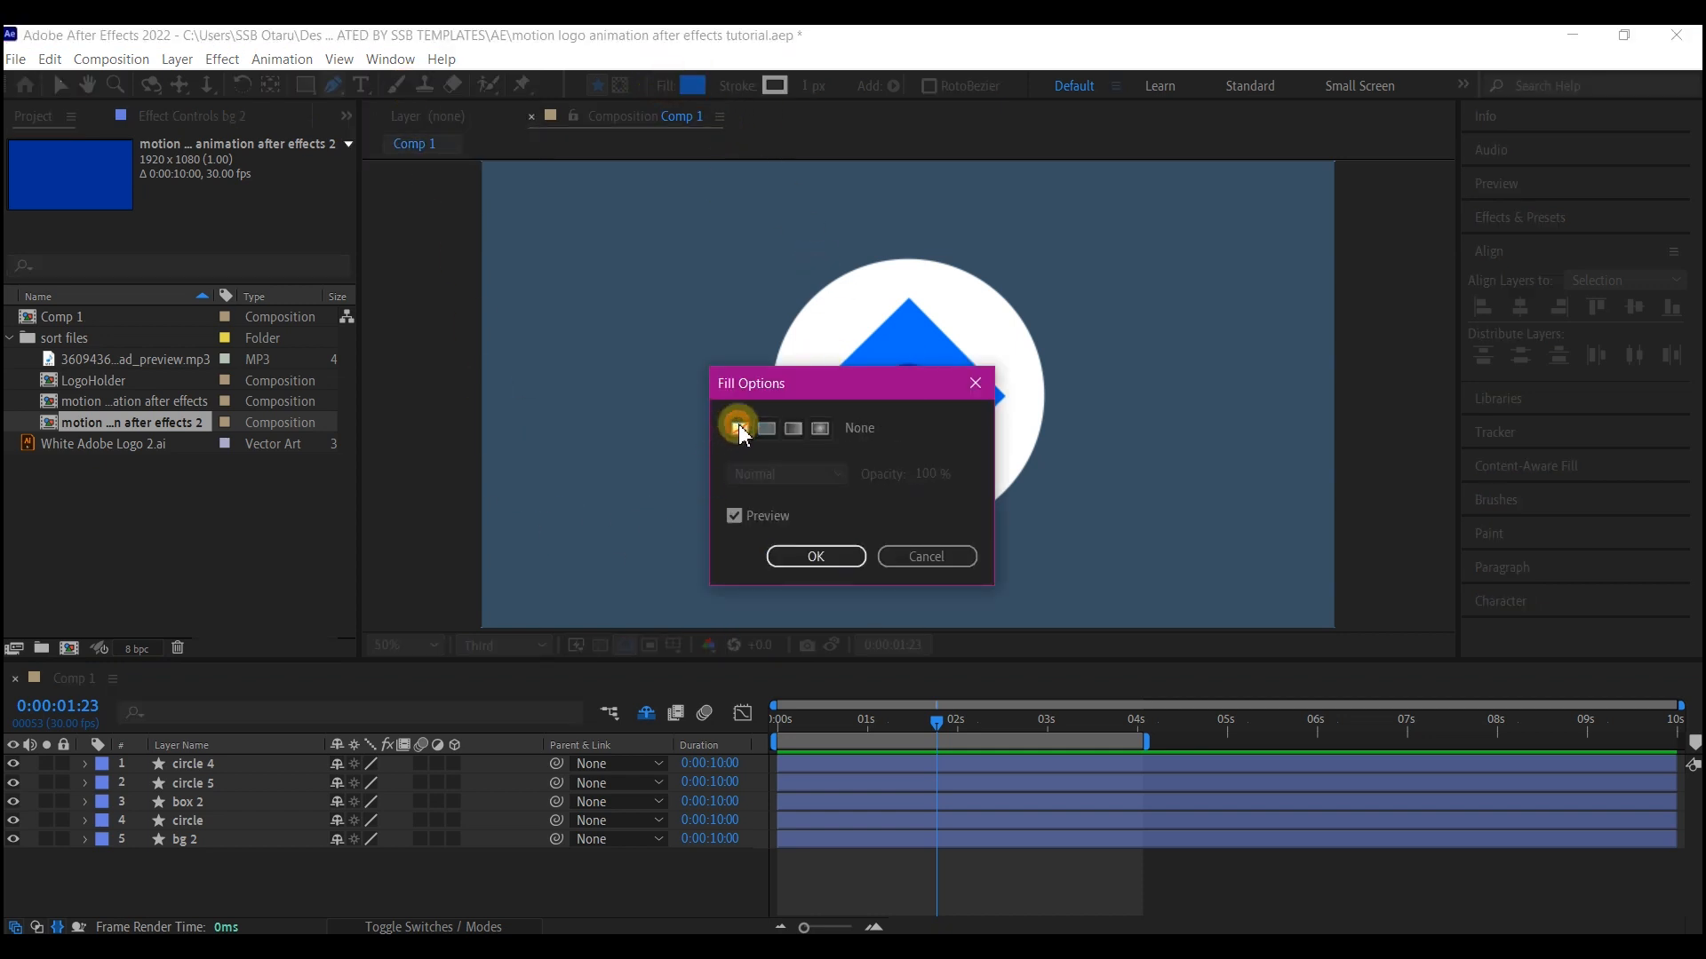
left_click(815, 556)
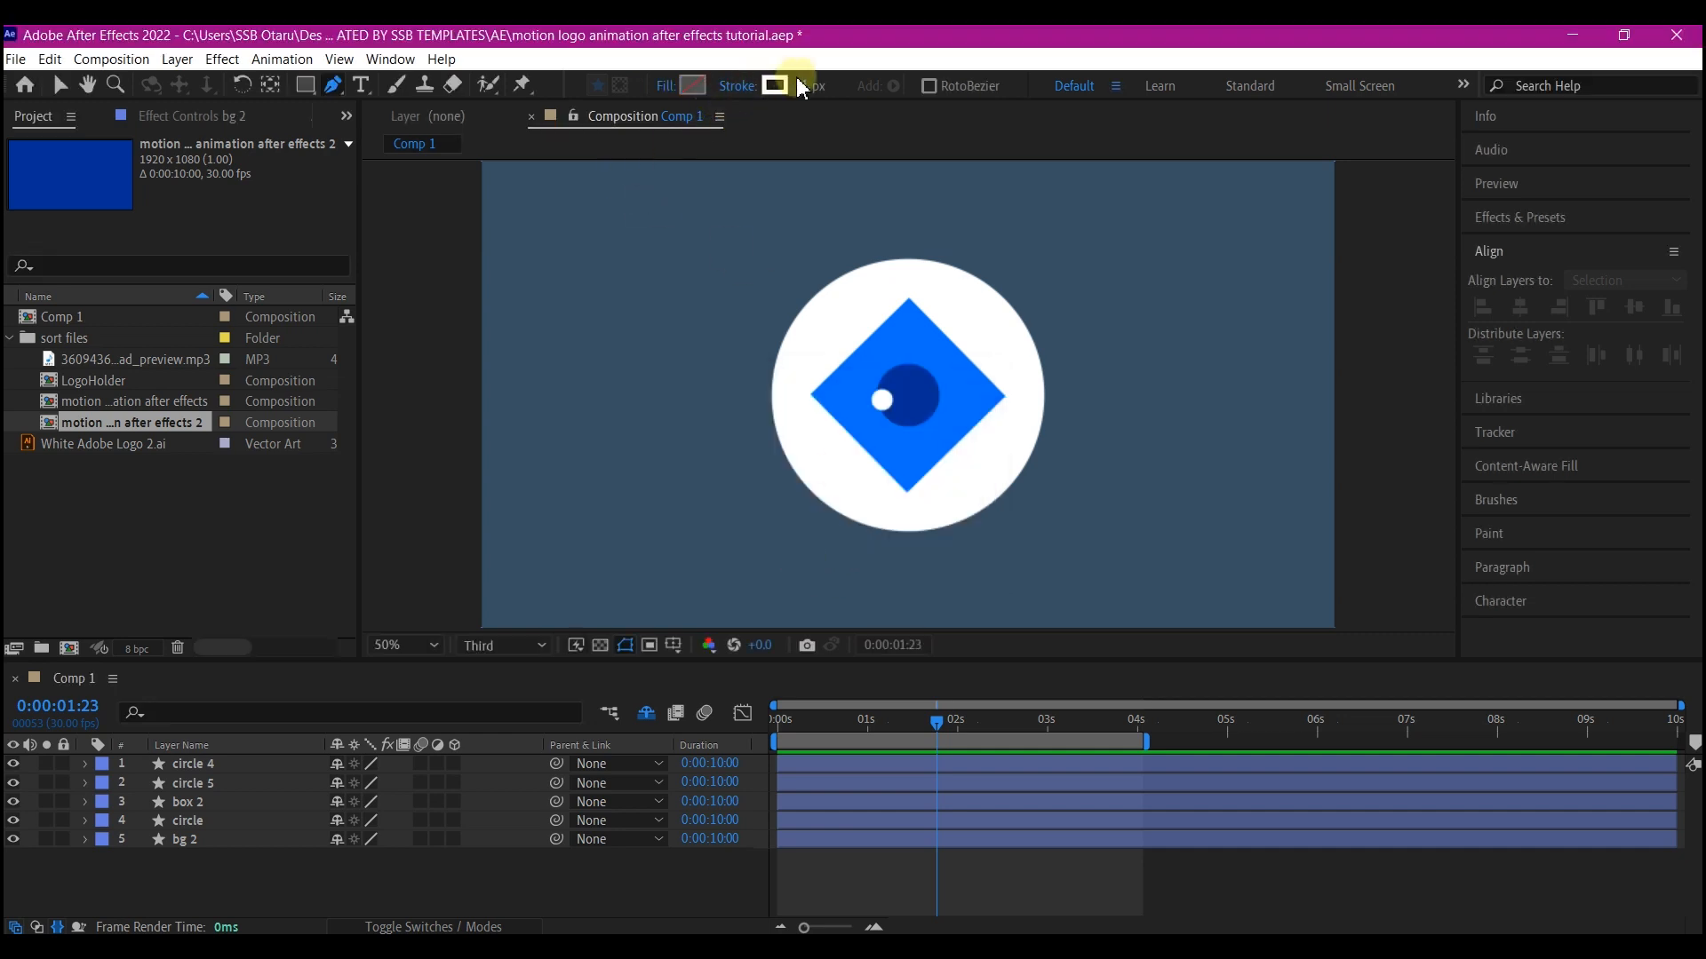
key("Return")
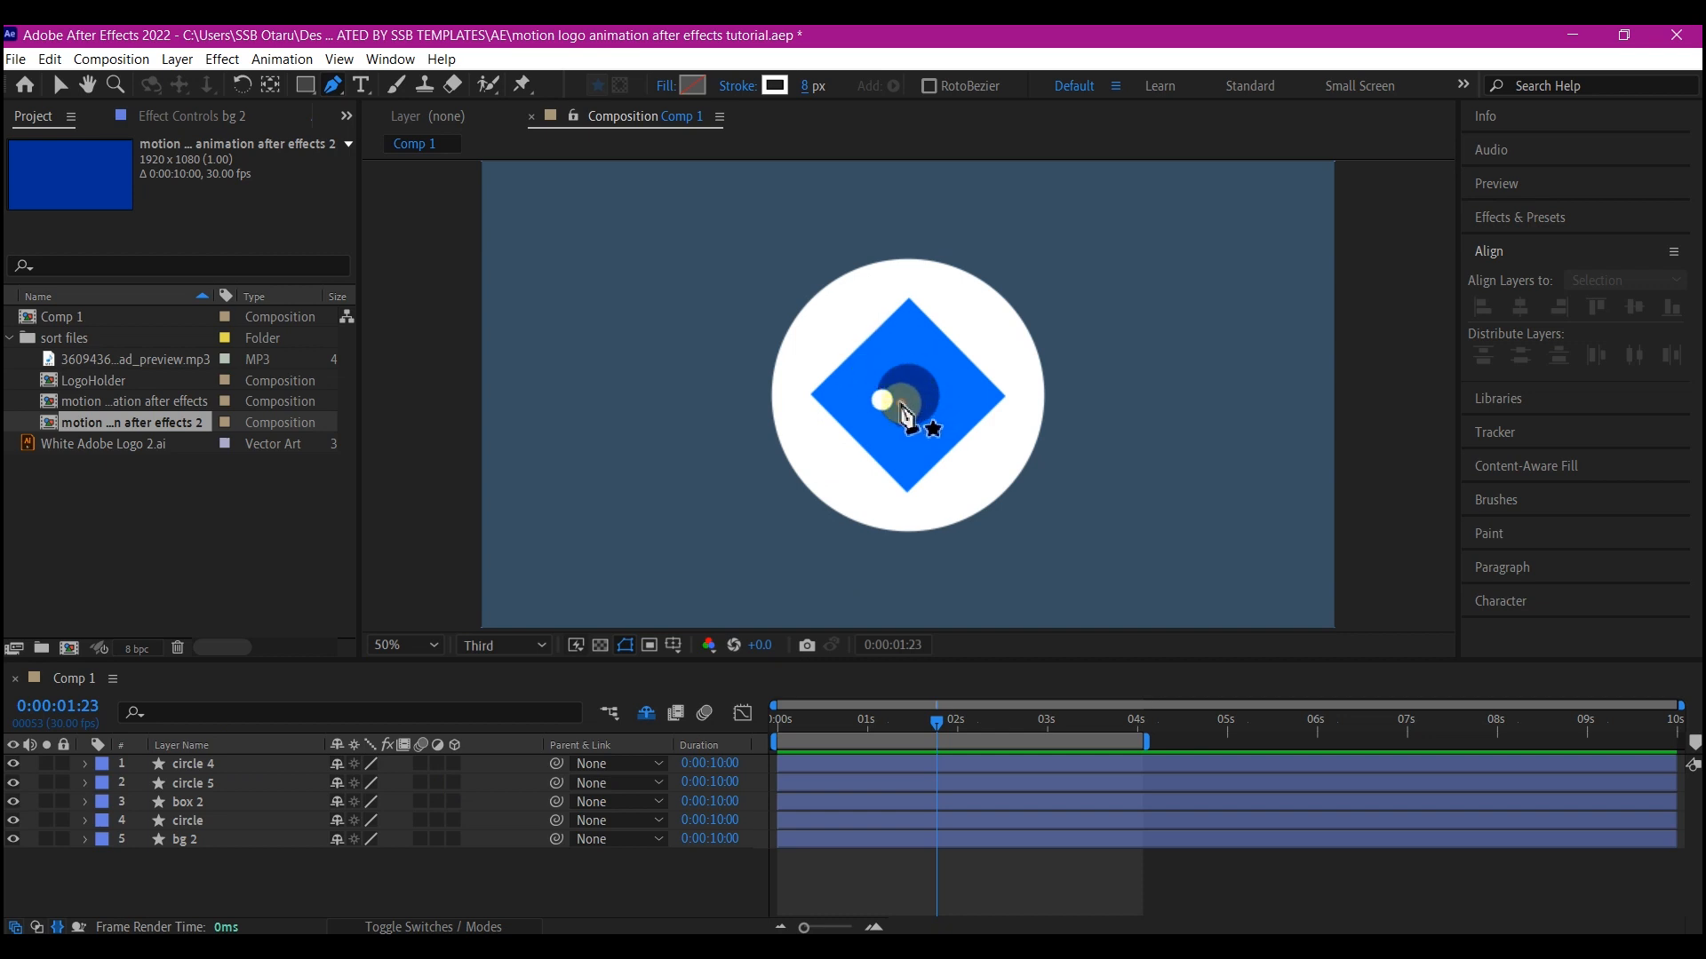
Draw a curved pen path sweeping across the logo from its centre
left_click_drag(901, 402, 938, 347)
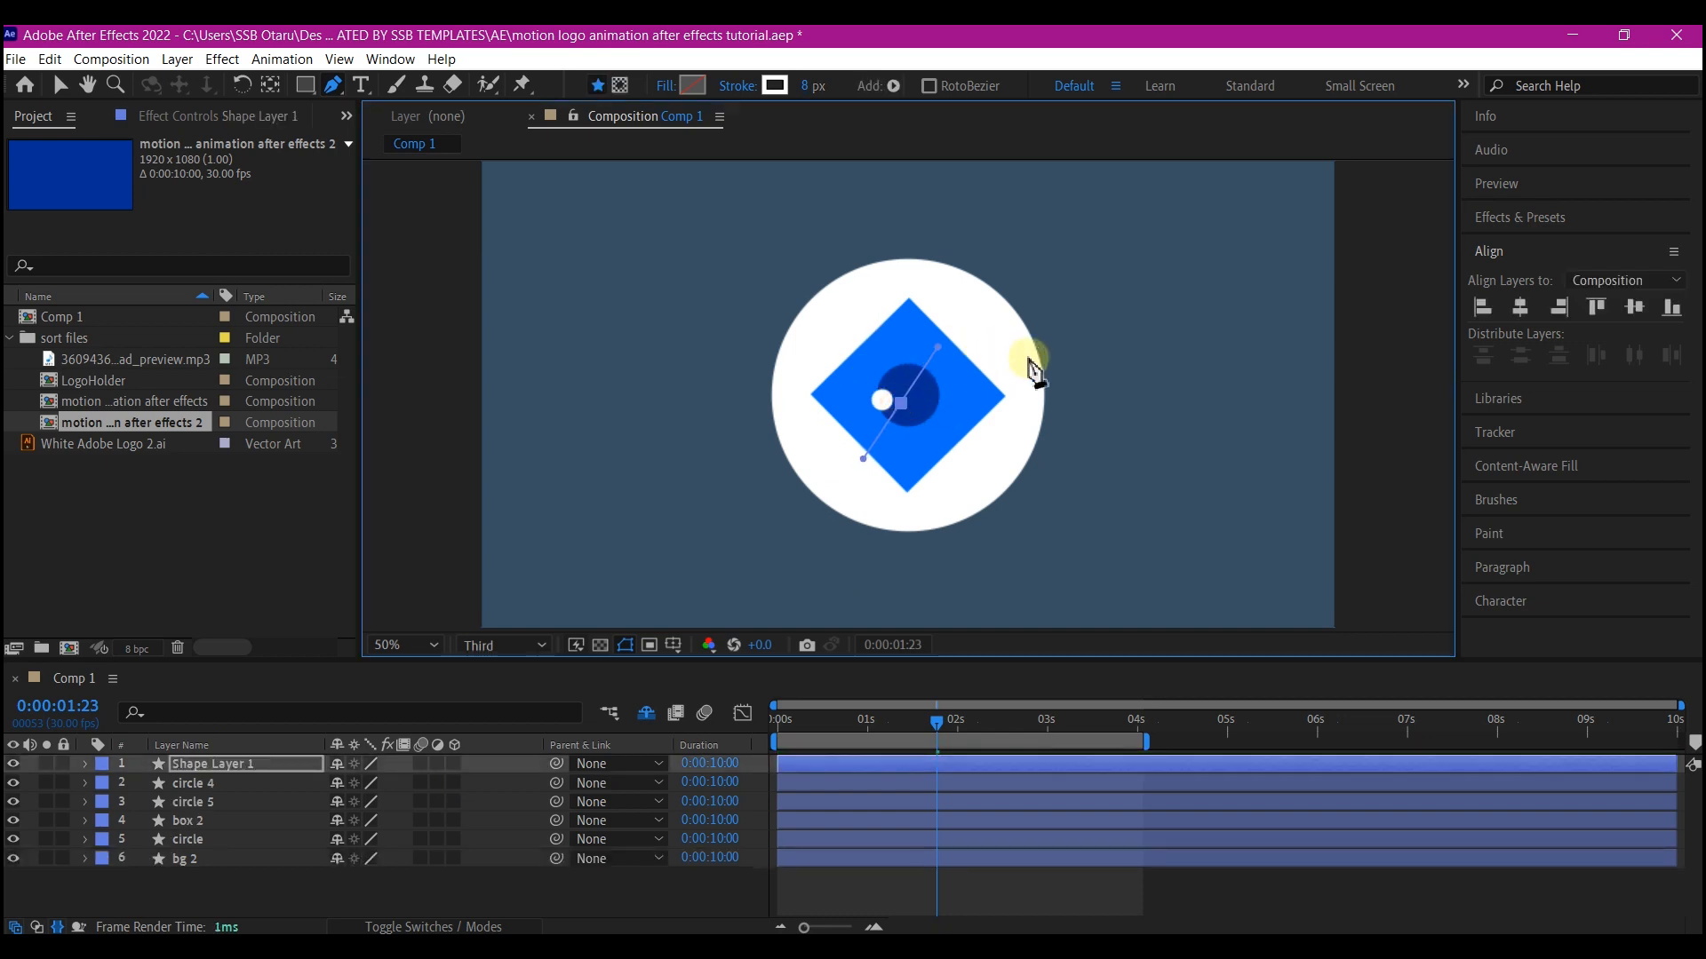
left_click_drag(1045, 359, 1065, 433)
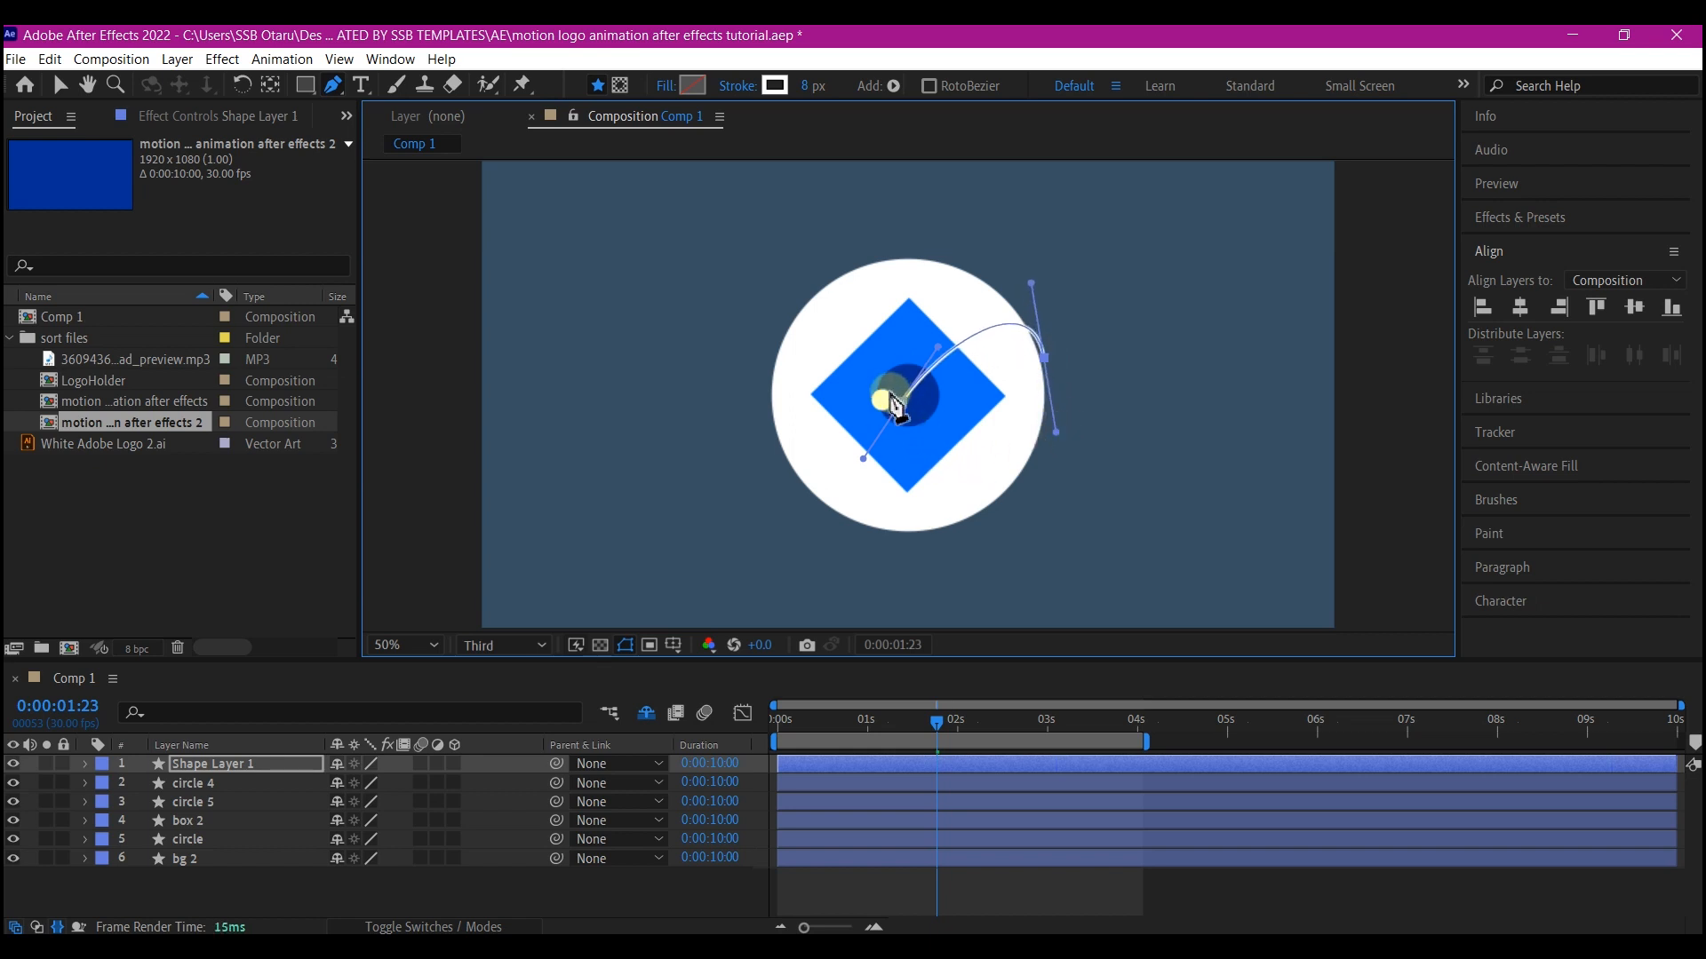
left_click_drag(897, 404, 826, 329)
left_click_drag(708, 394, 713, 471)
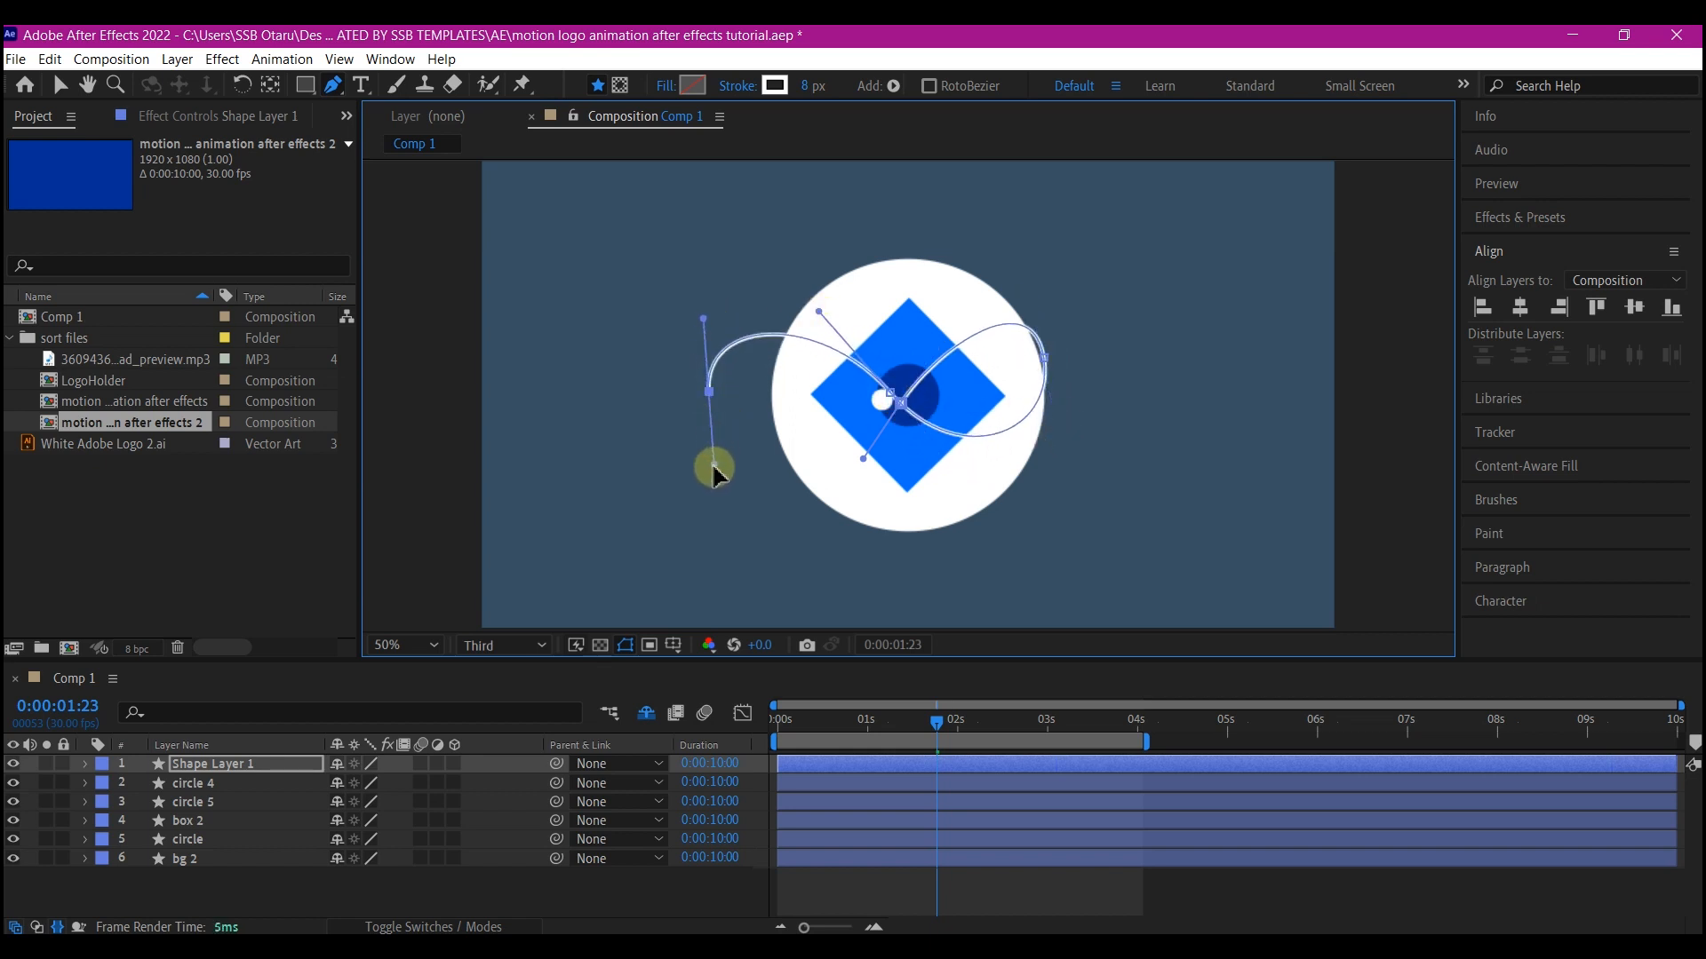
Place the pen path's final point at the centre of the logo to finish the curved stroke
scroll(897, 439, "up", 4)
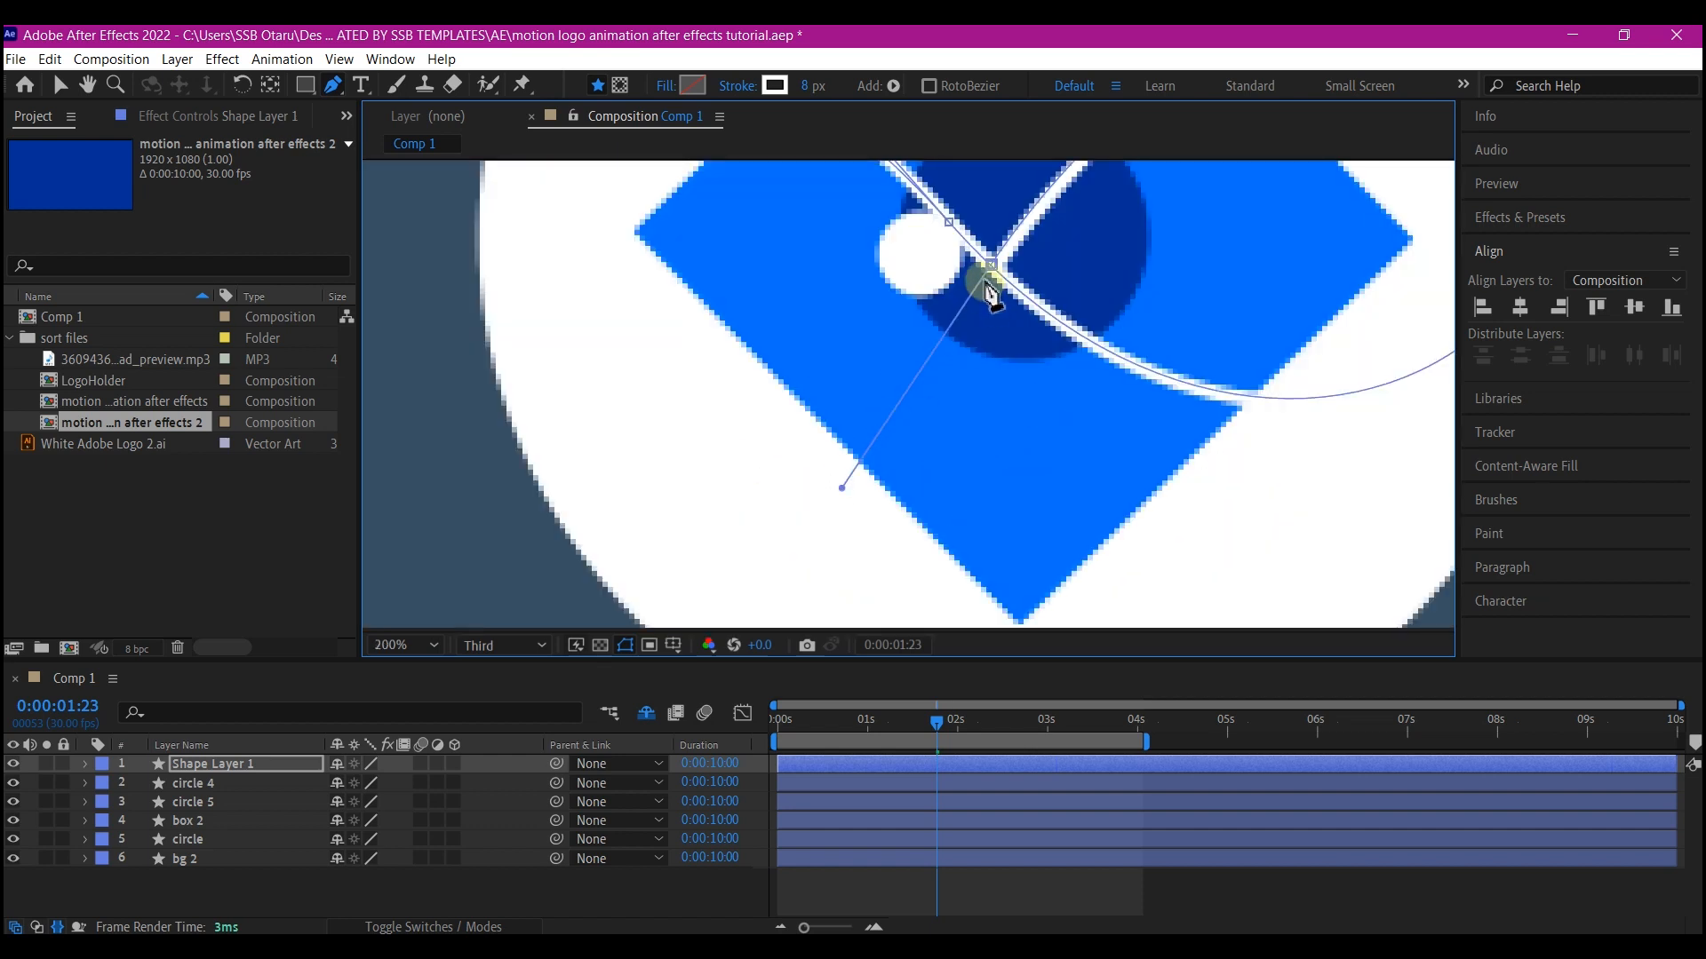
left_click_drag(988, 286, 988, 284)
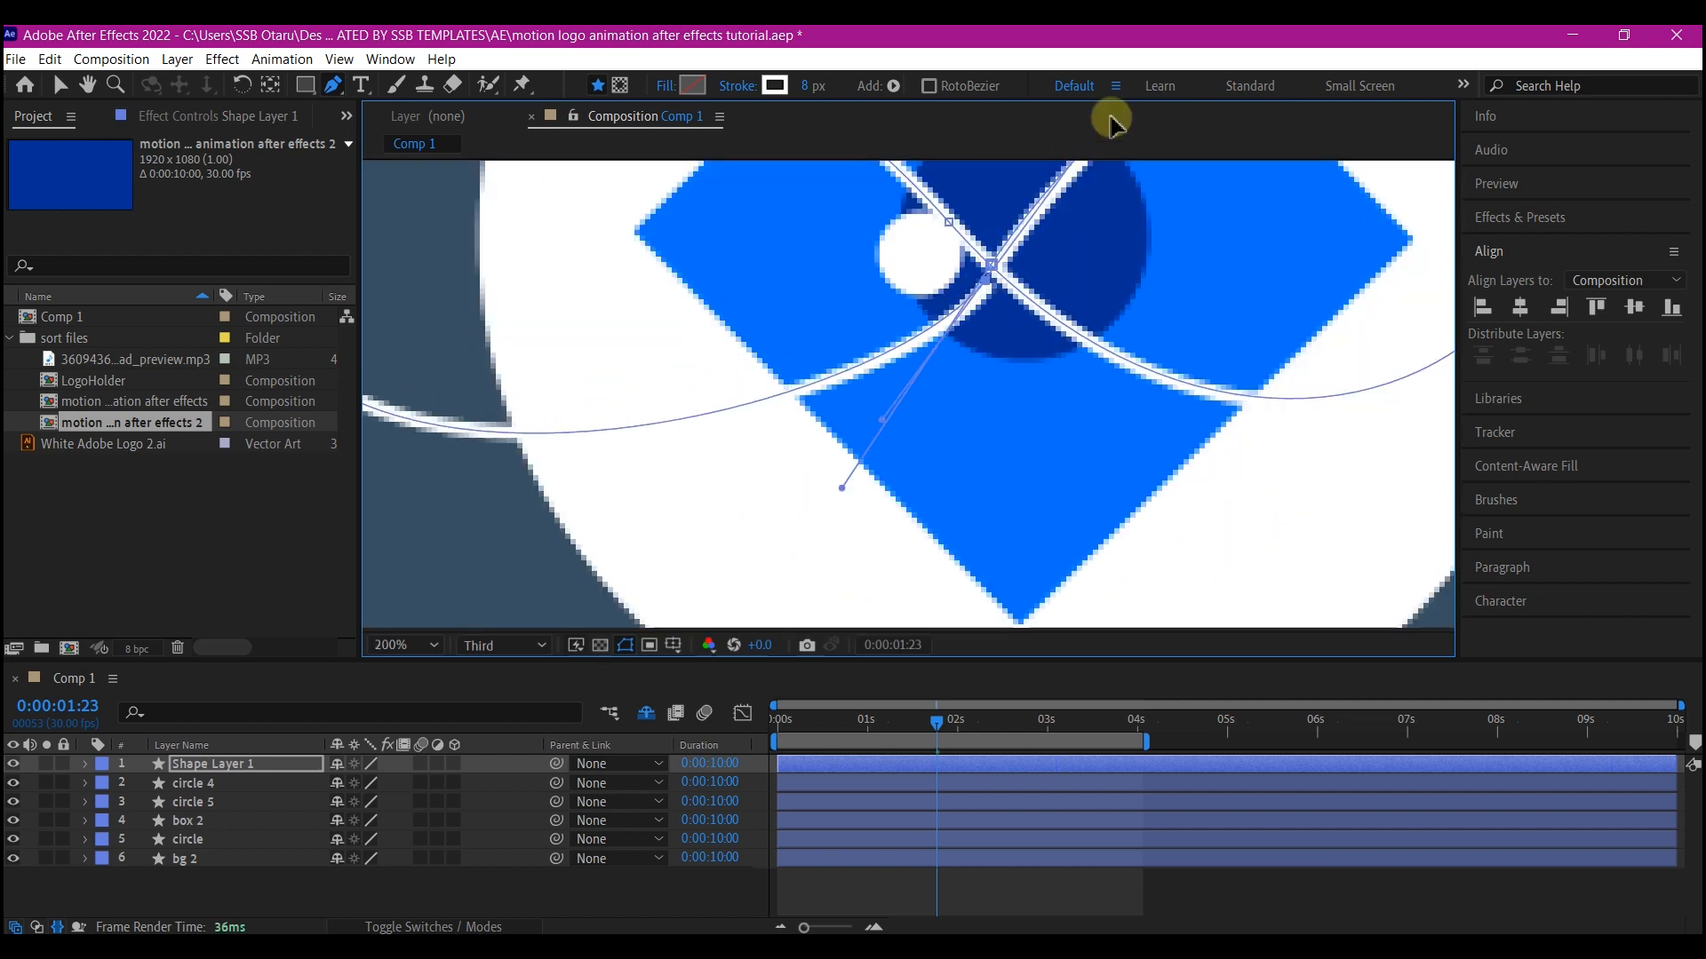
scroll(1009, 343, "down", 12)
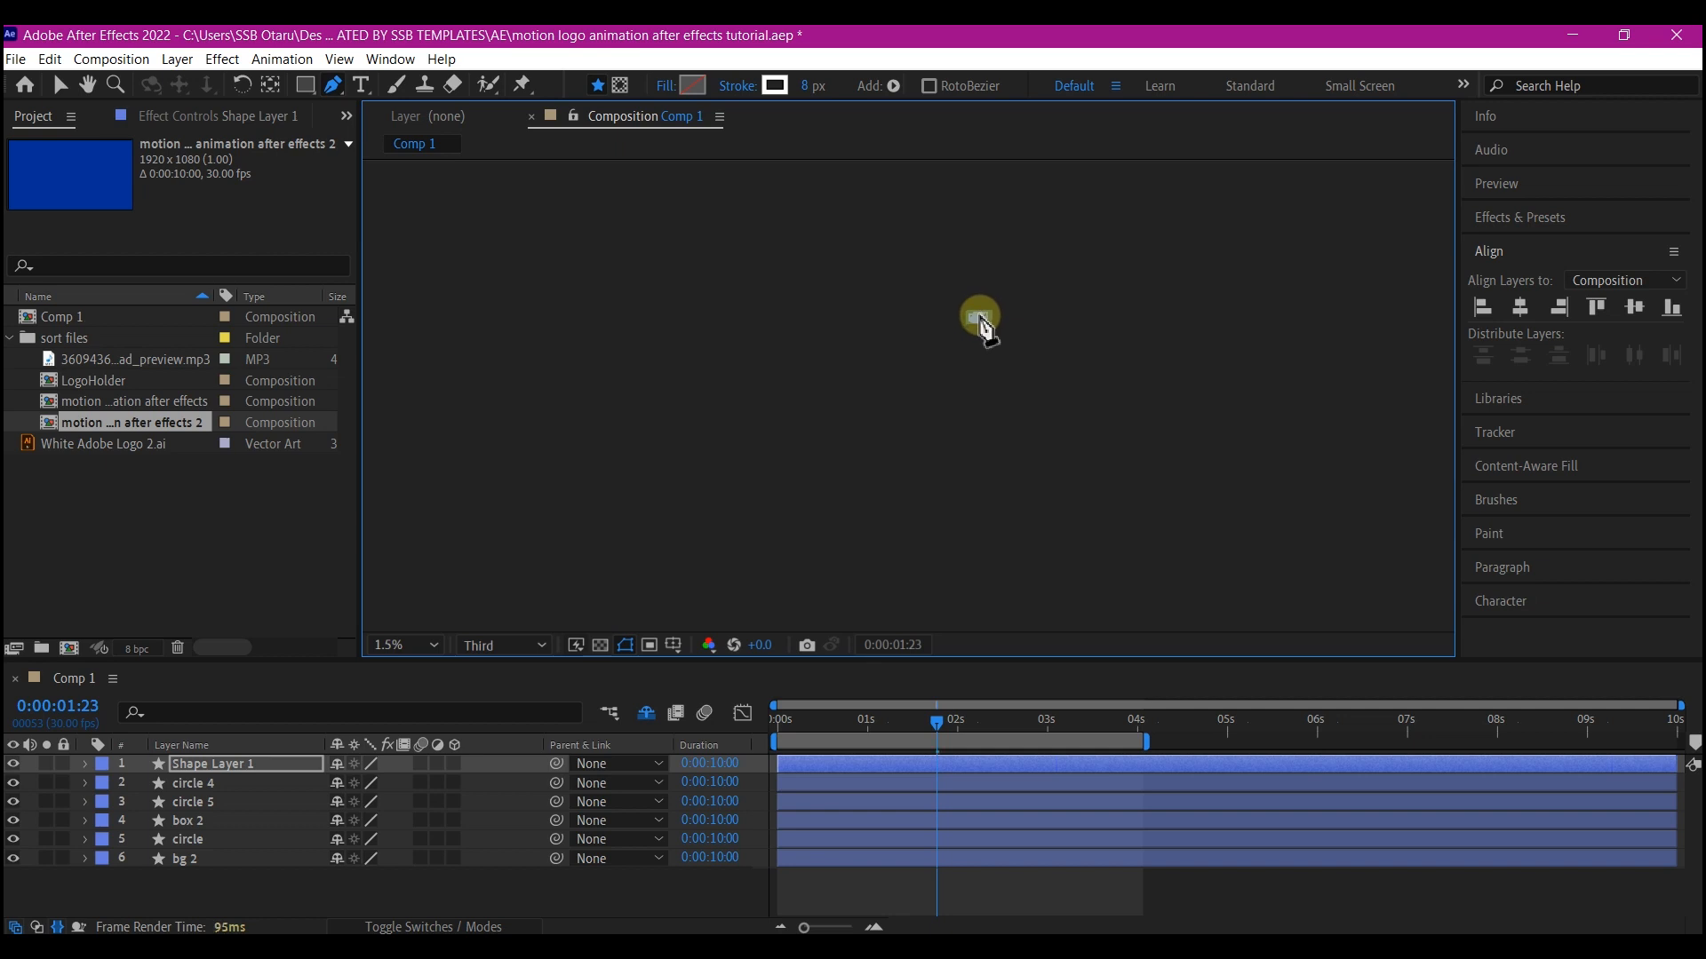
left_click(400, 643)
left_click(405, 587)
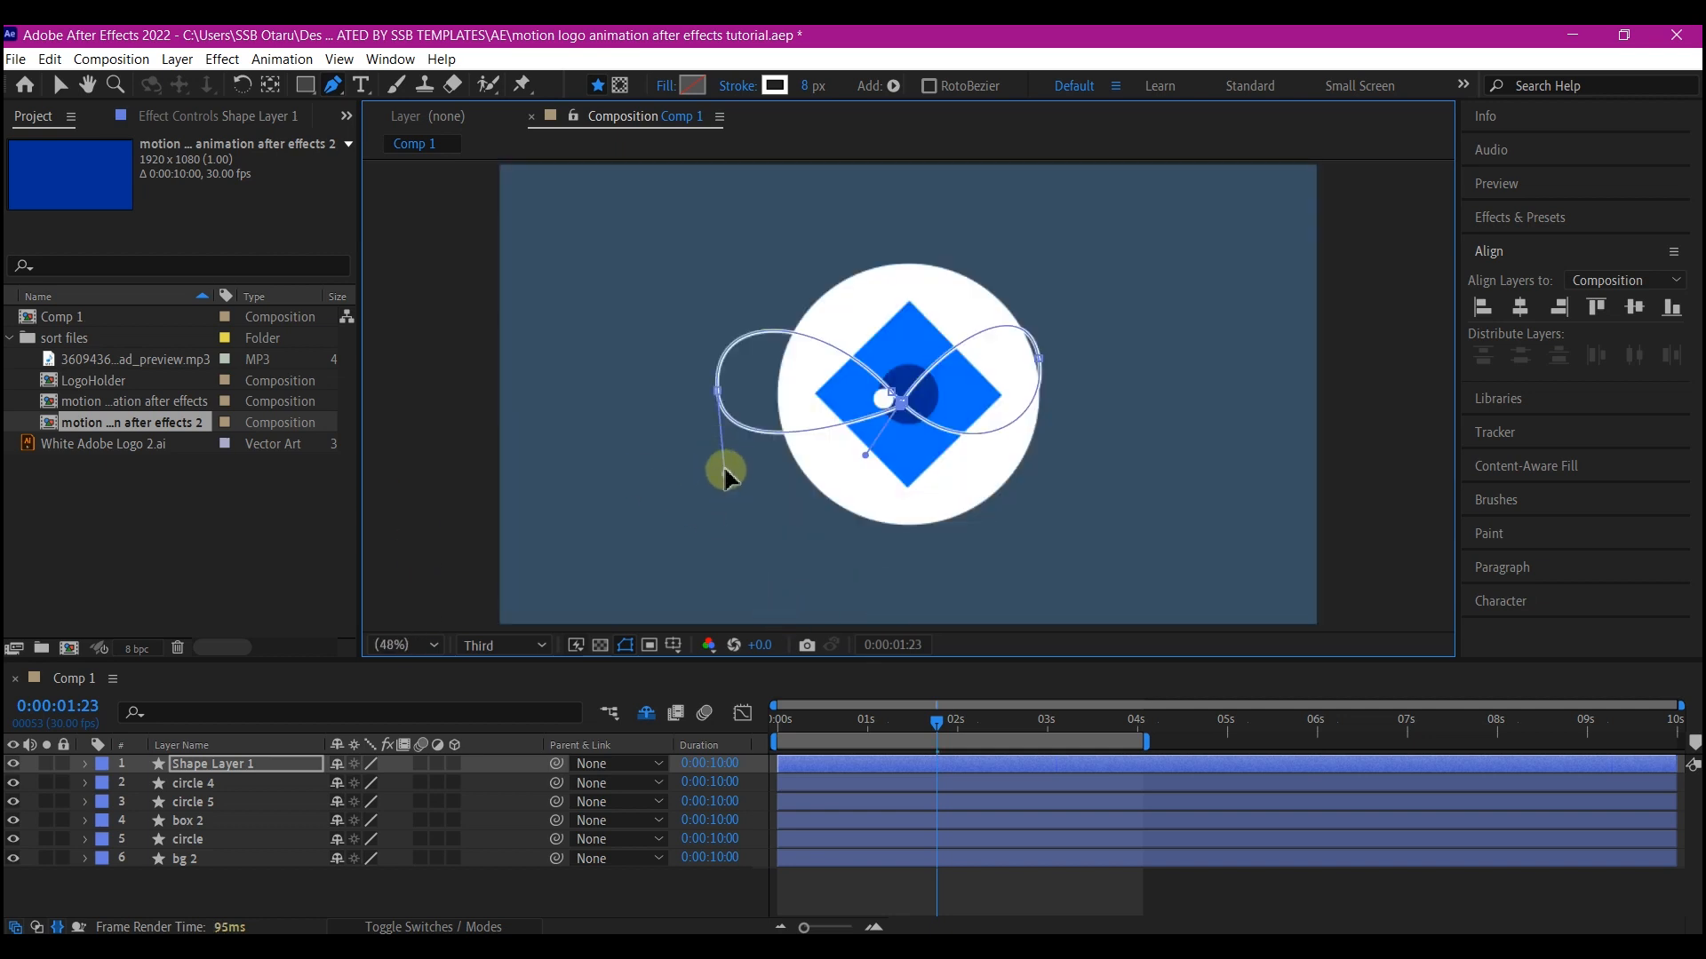
Switch to the Selection tool and play the stroke path animation from the start to review it
key("v")
left_click_drag(724, 479, 717, 523)
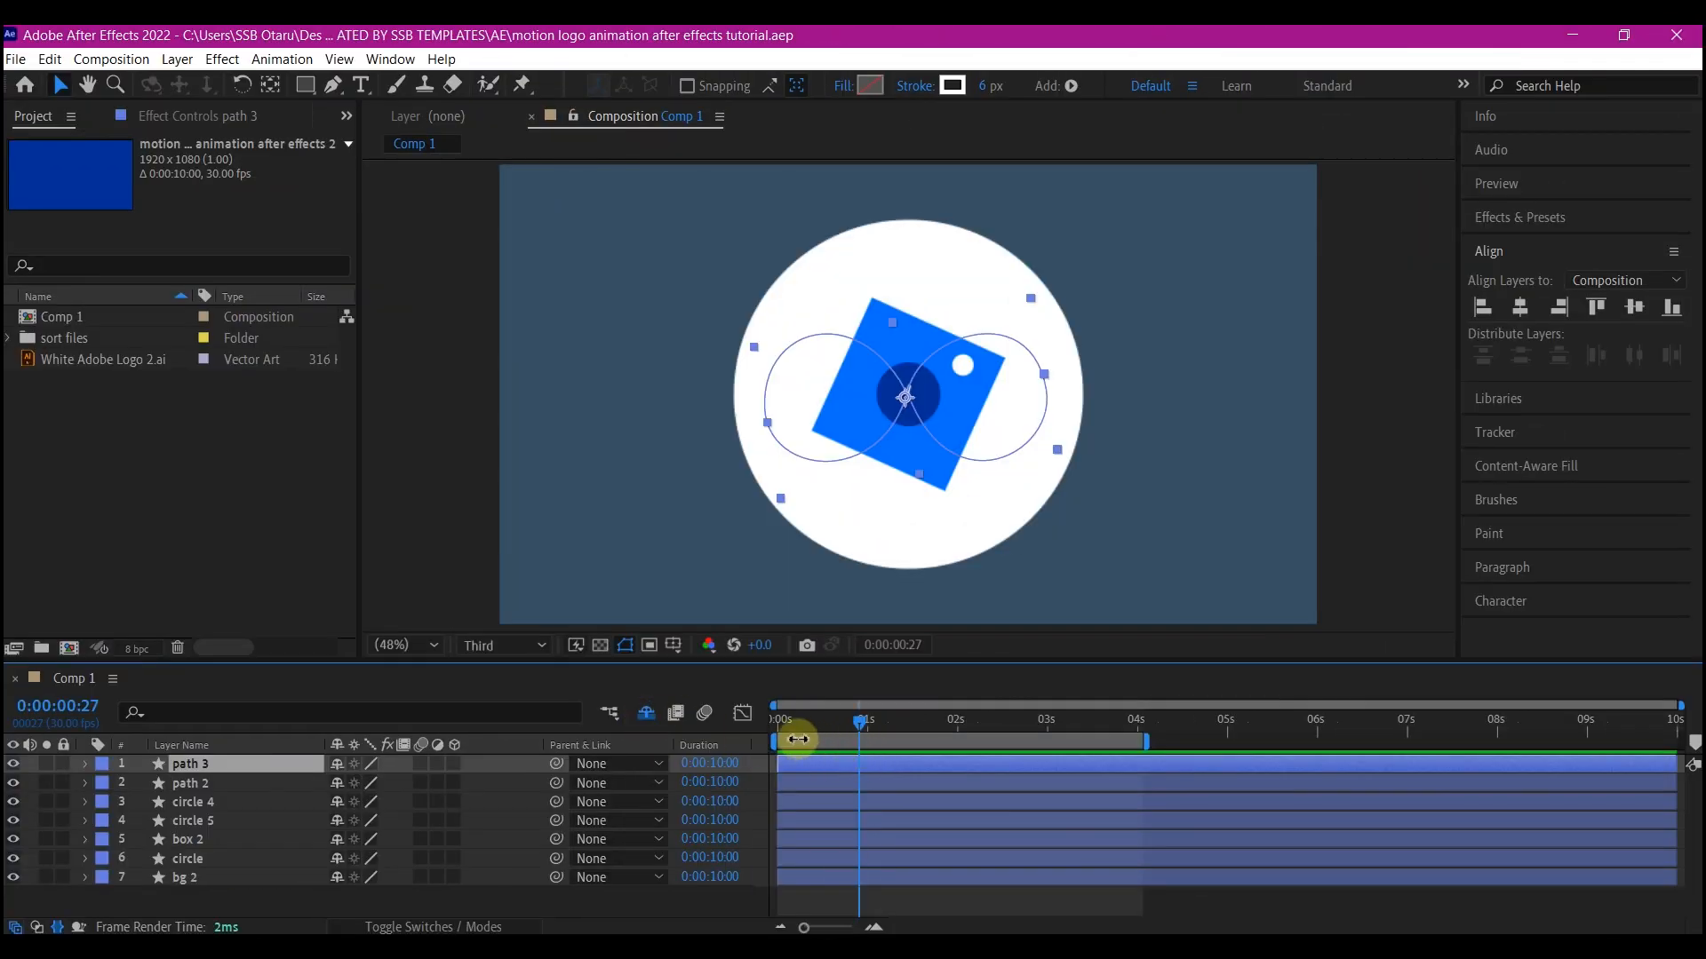
left_click_drag(810, 719, 764, 734)
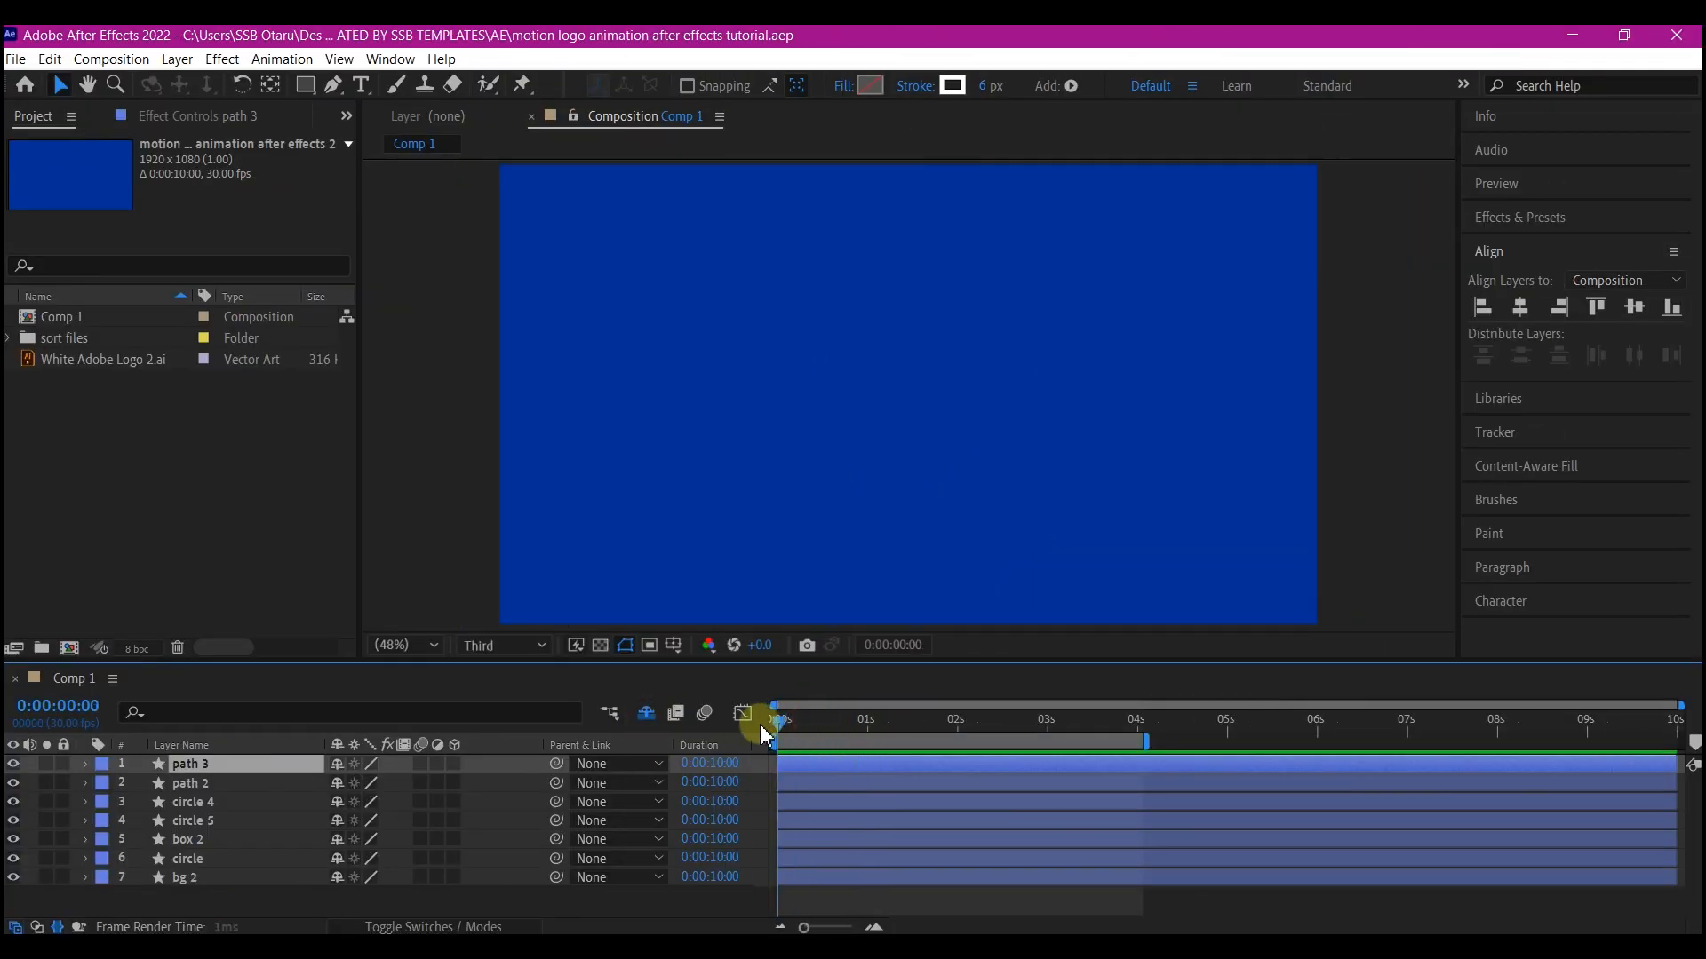
key("space")
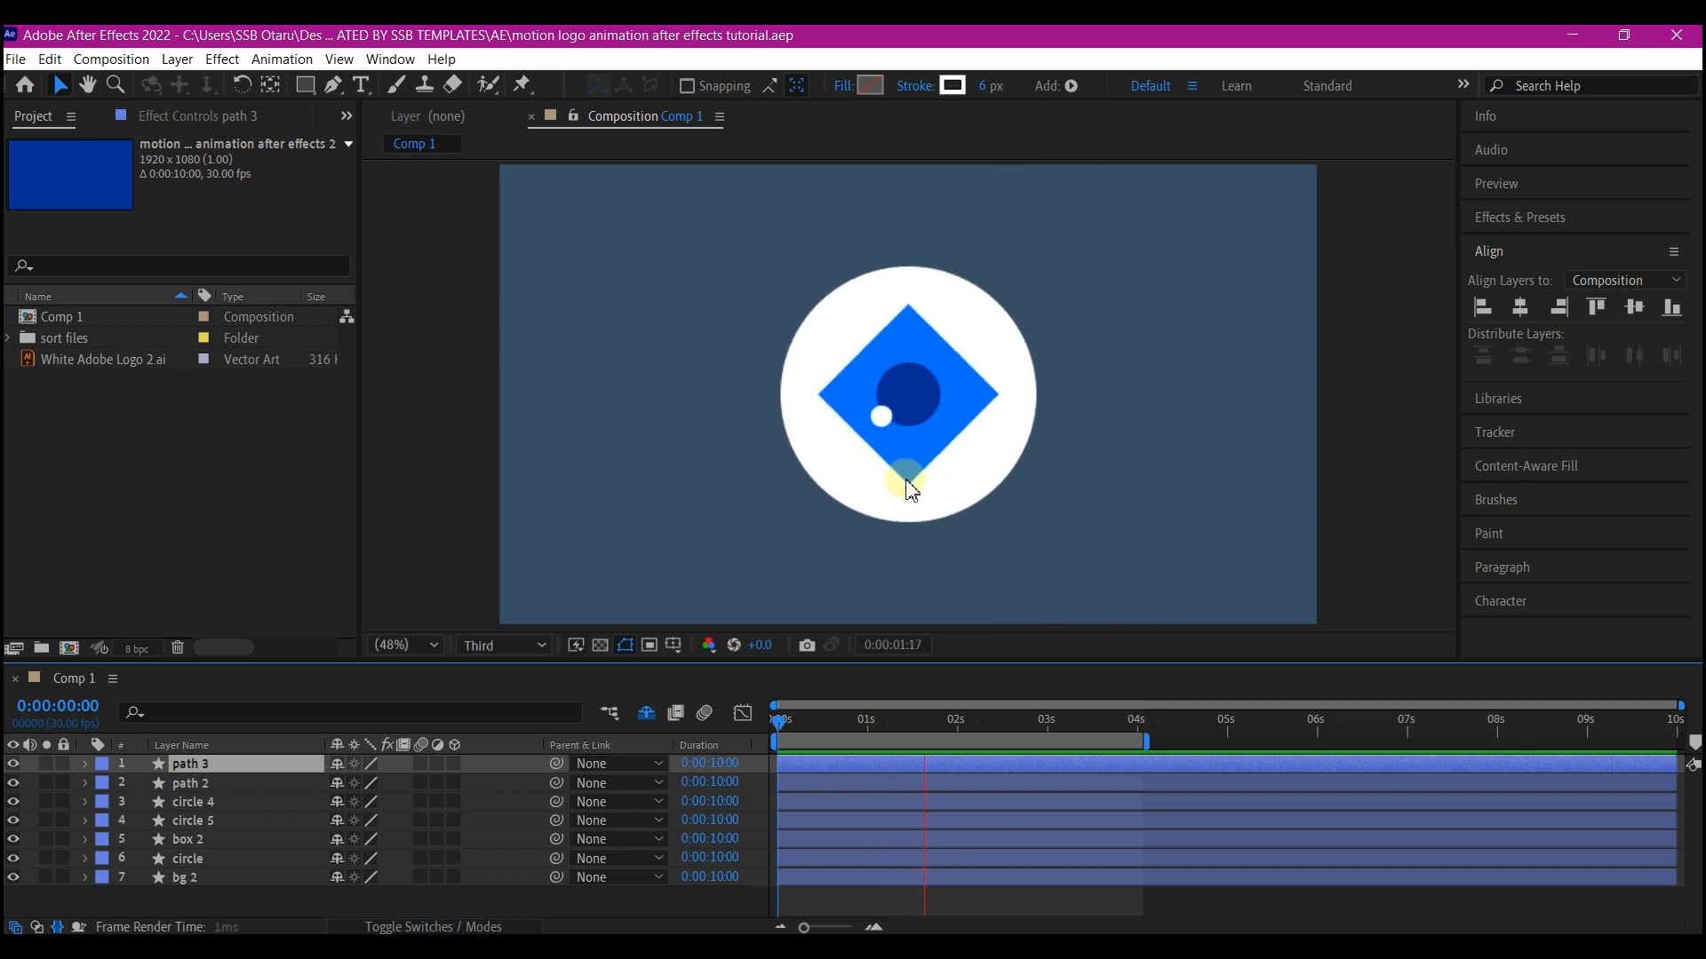
Add the White Adobe Logo 2.ai file to the composition as the top layer
left_click(911, 489)
left_click(69, 360)
key("Return")
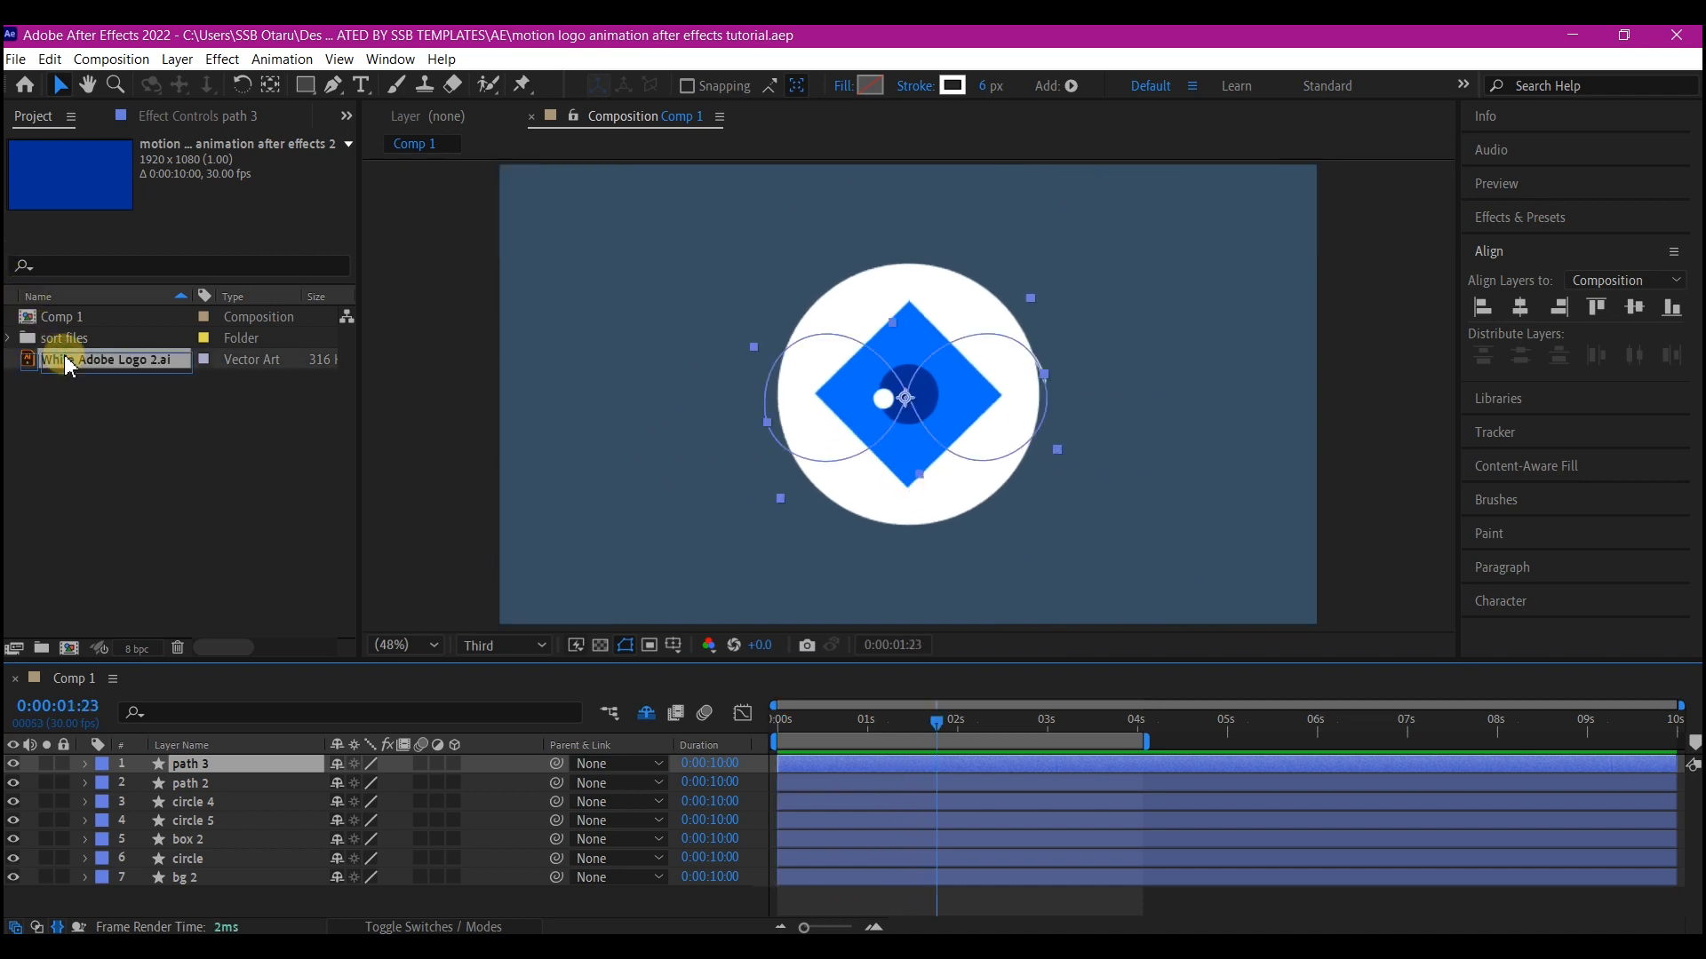
left_click_drag(69, 360, 176, 760)
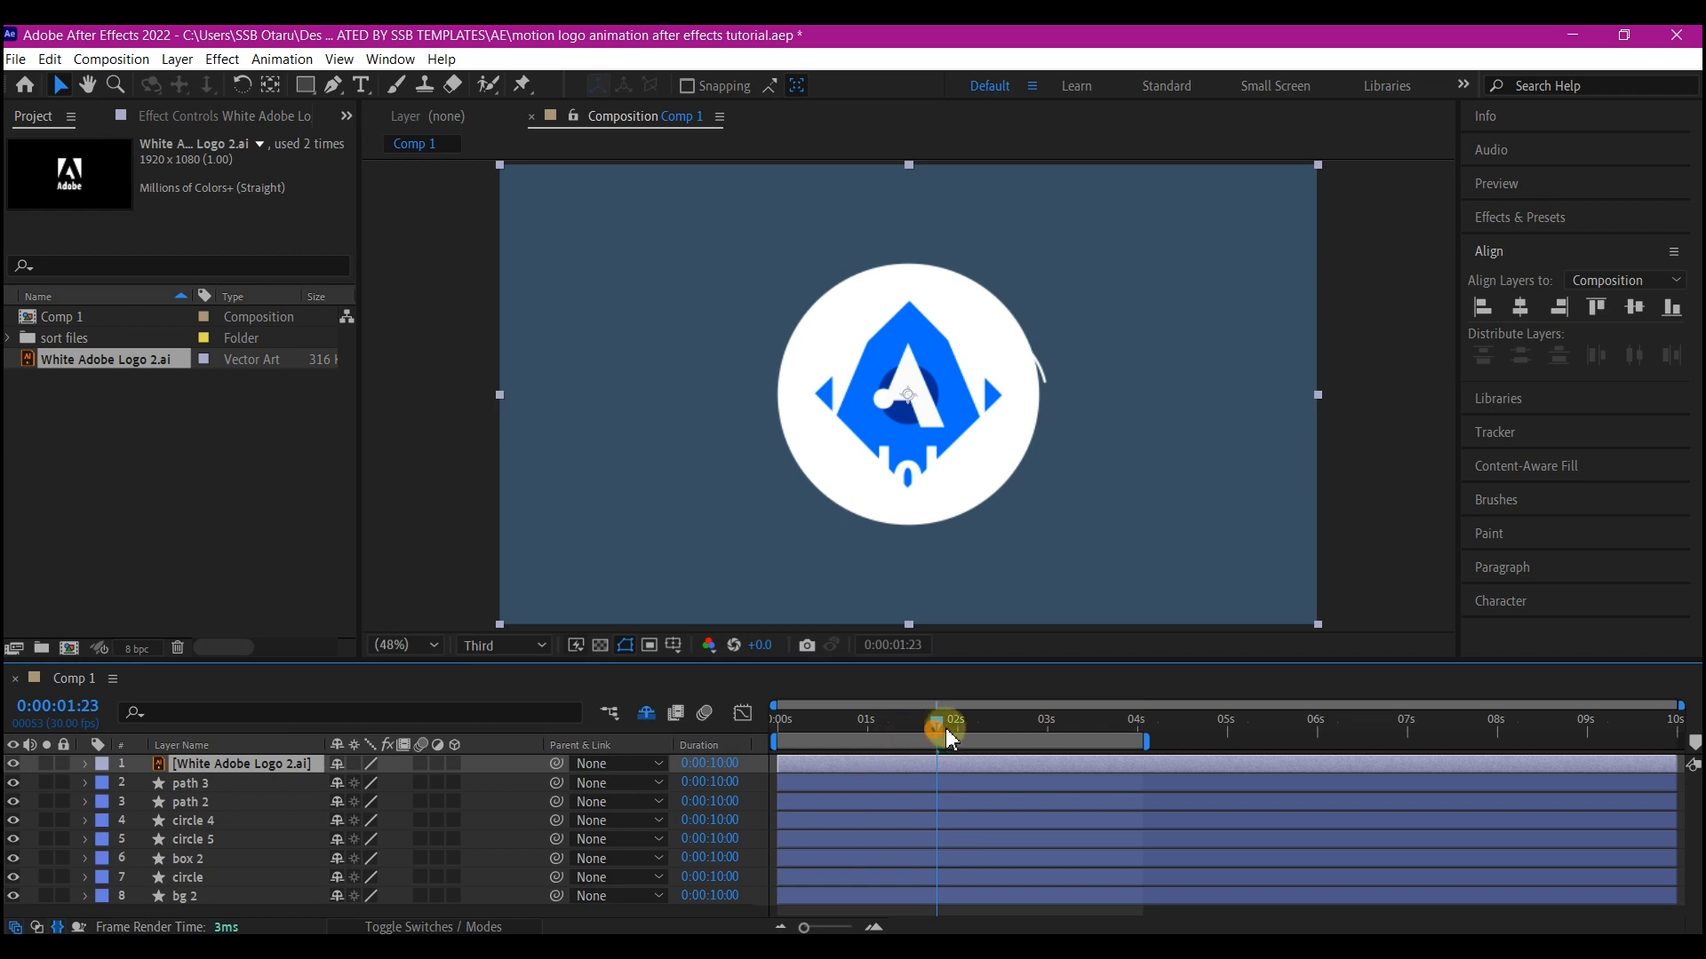
Scale the Adobe logo layer down to 46% at 3:09
left_click_drag(947, 730, 1063, 725)
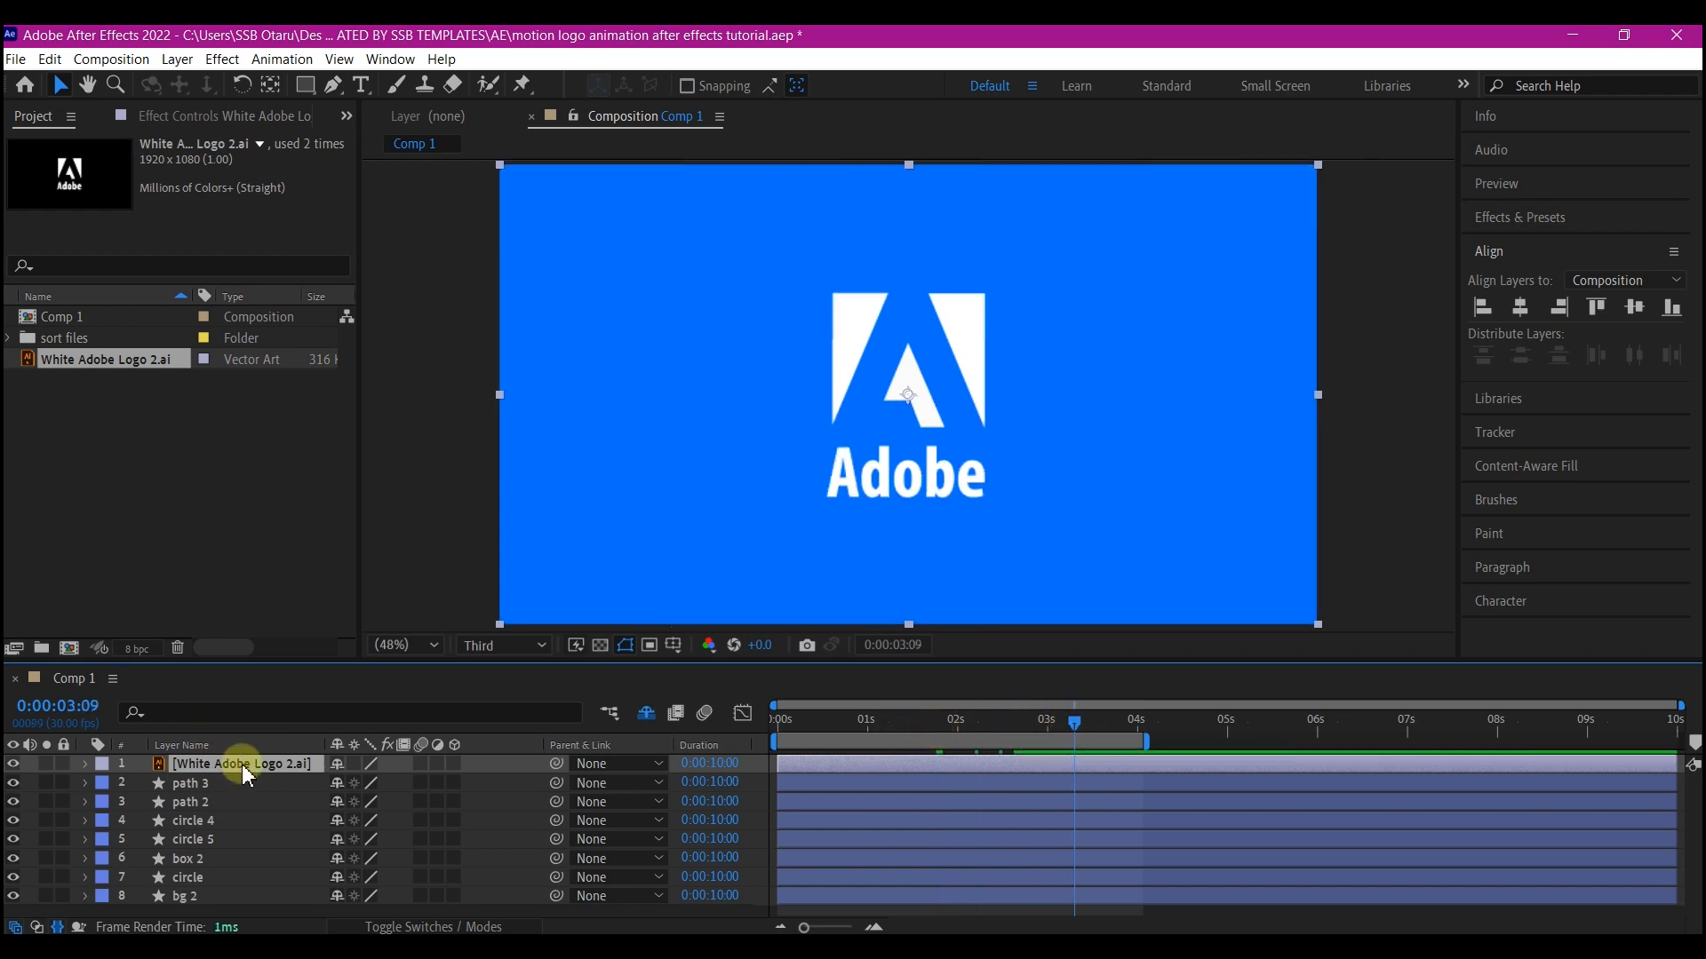
key("s")
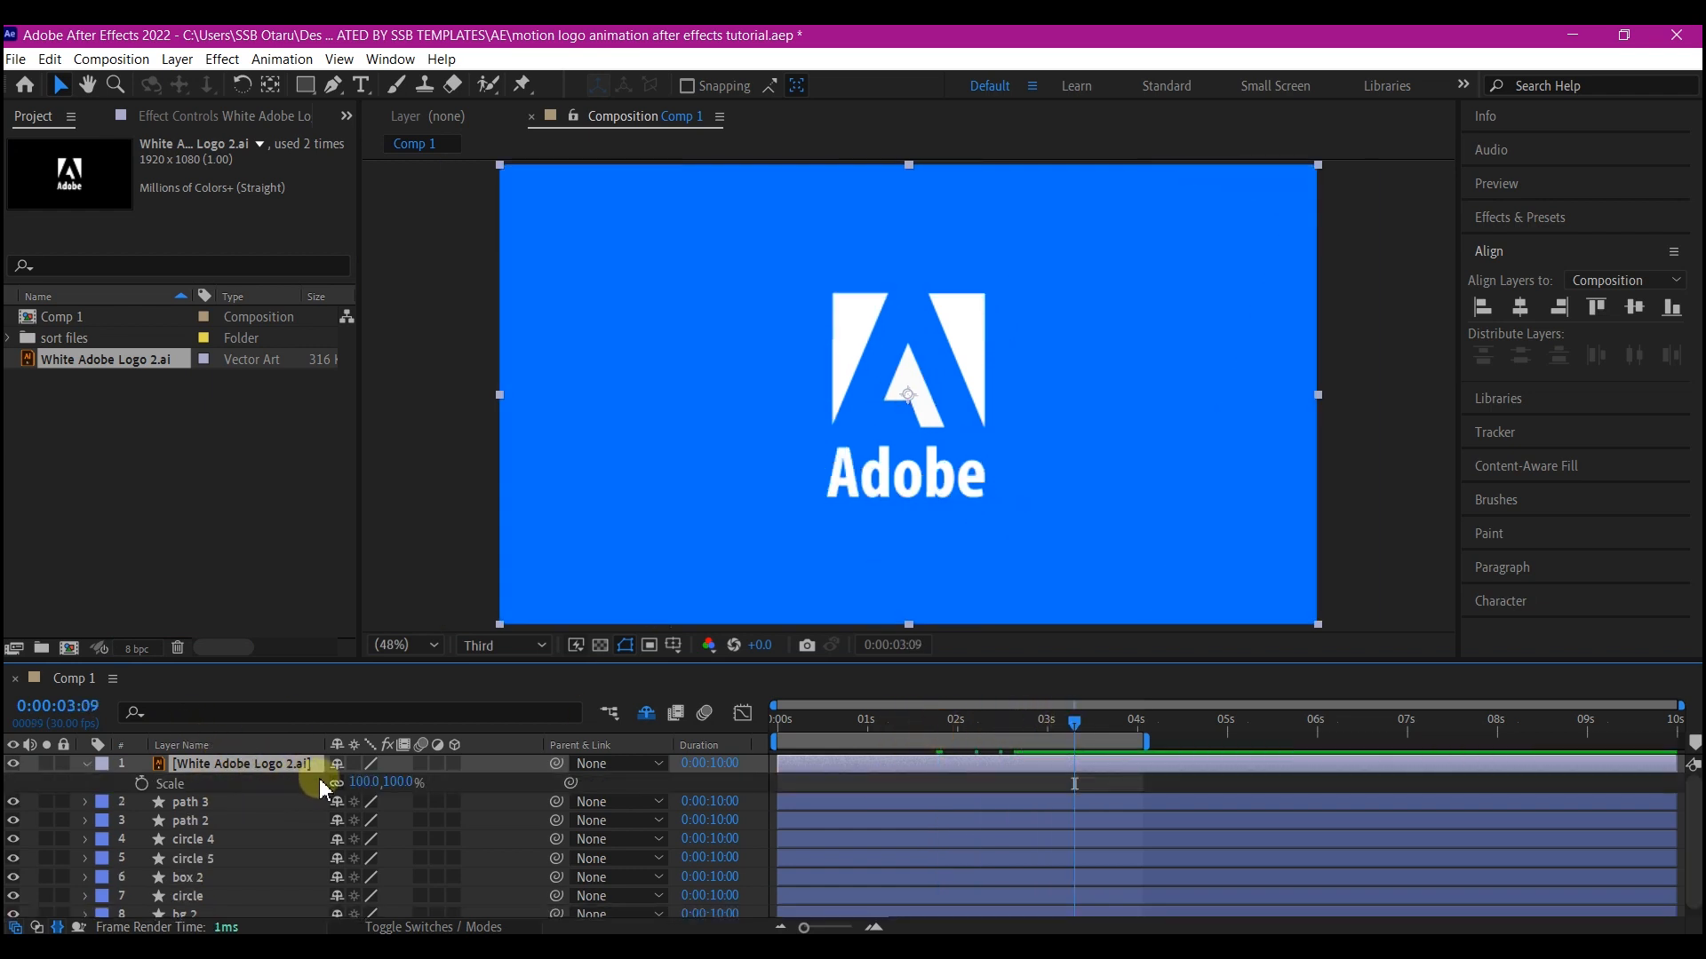
left_click_drag(364, 781, 322, 796)
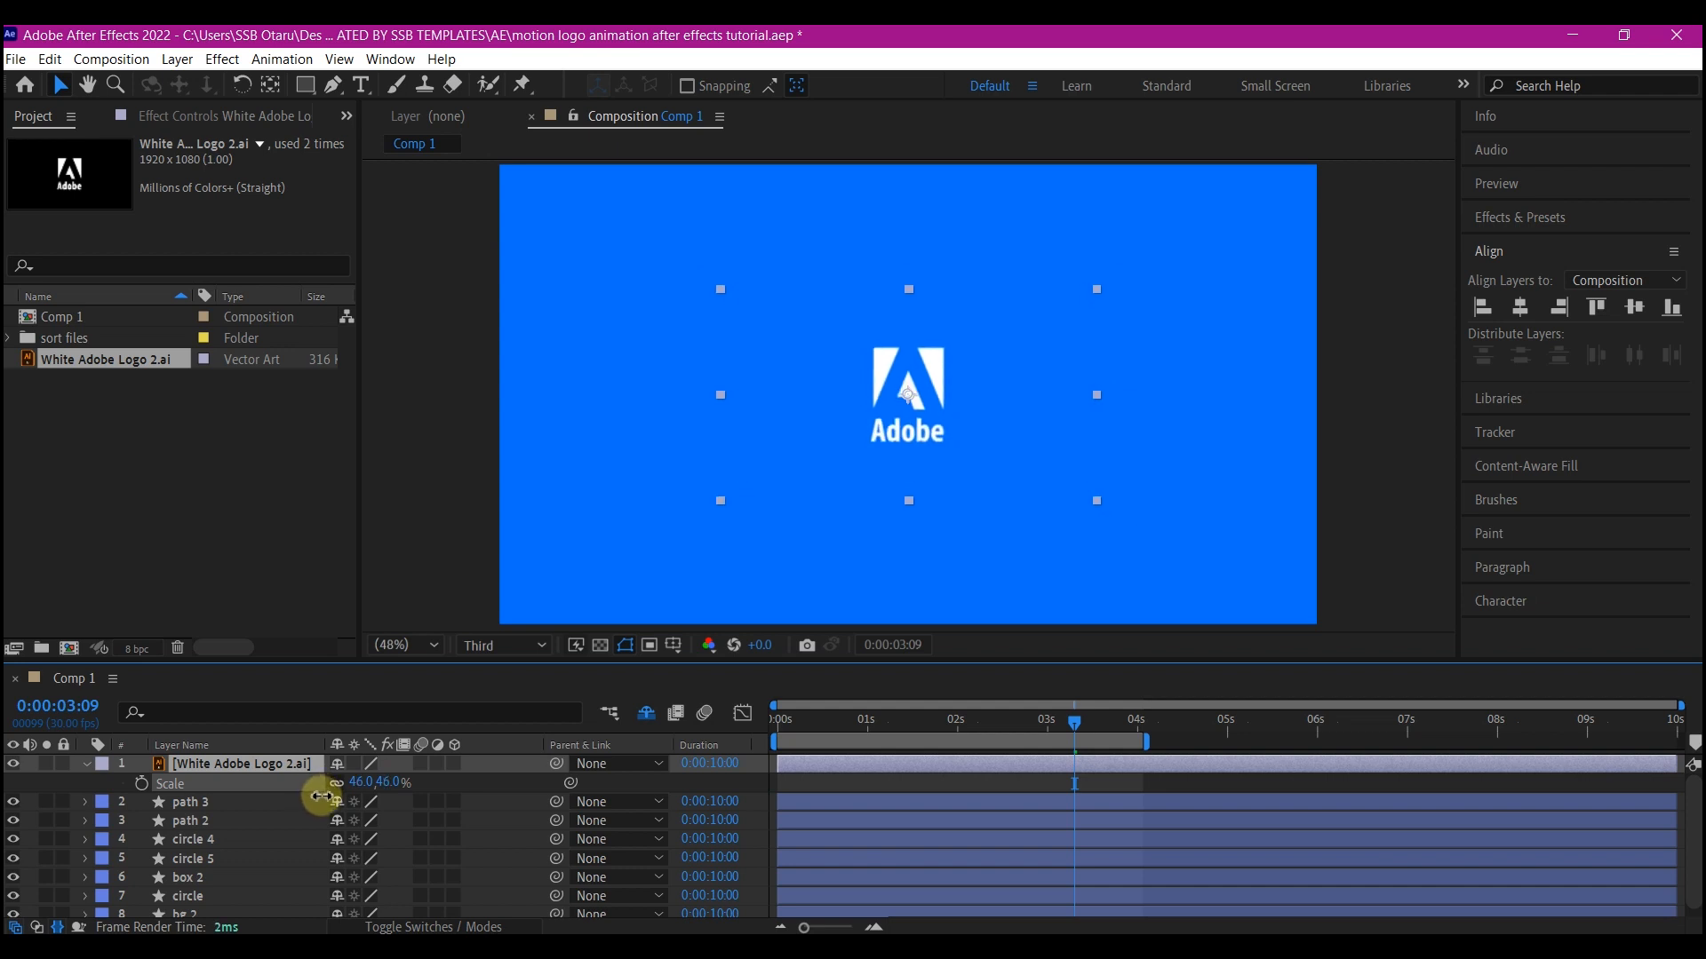
left_click(216, 769)
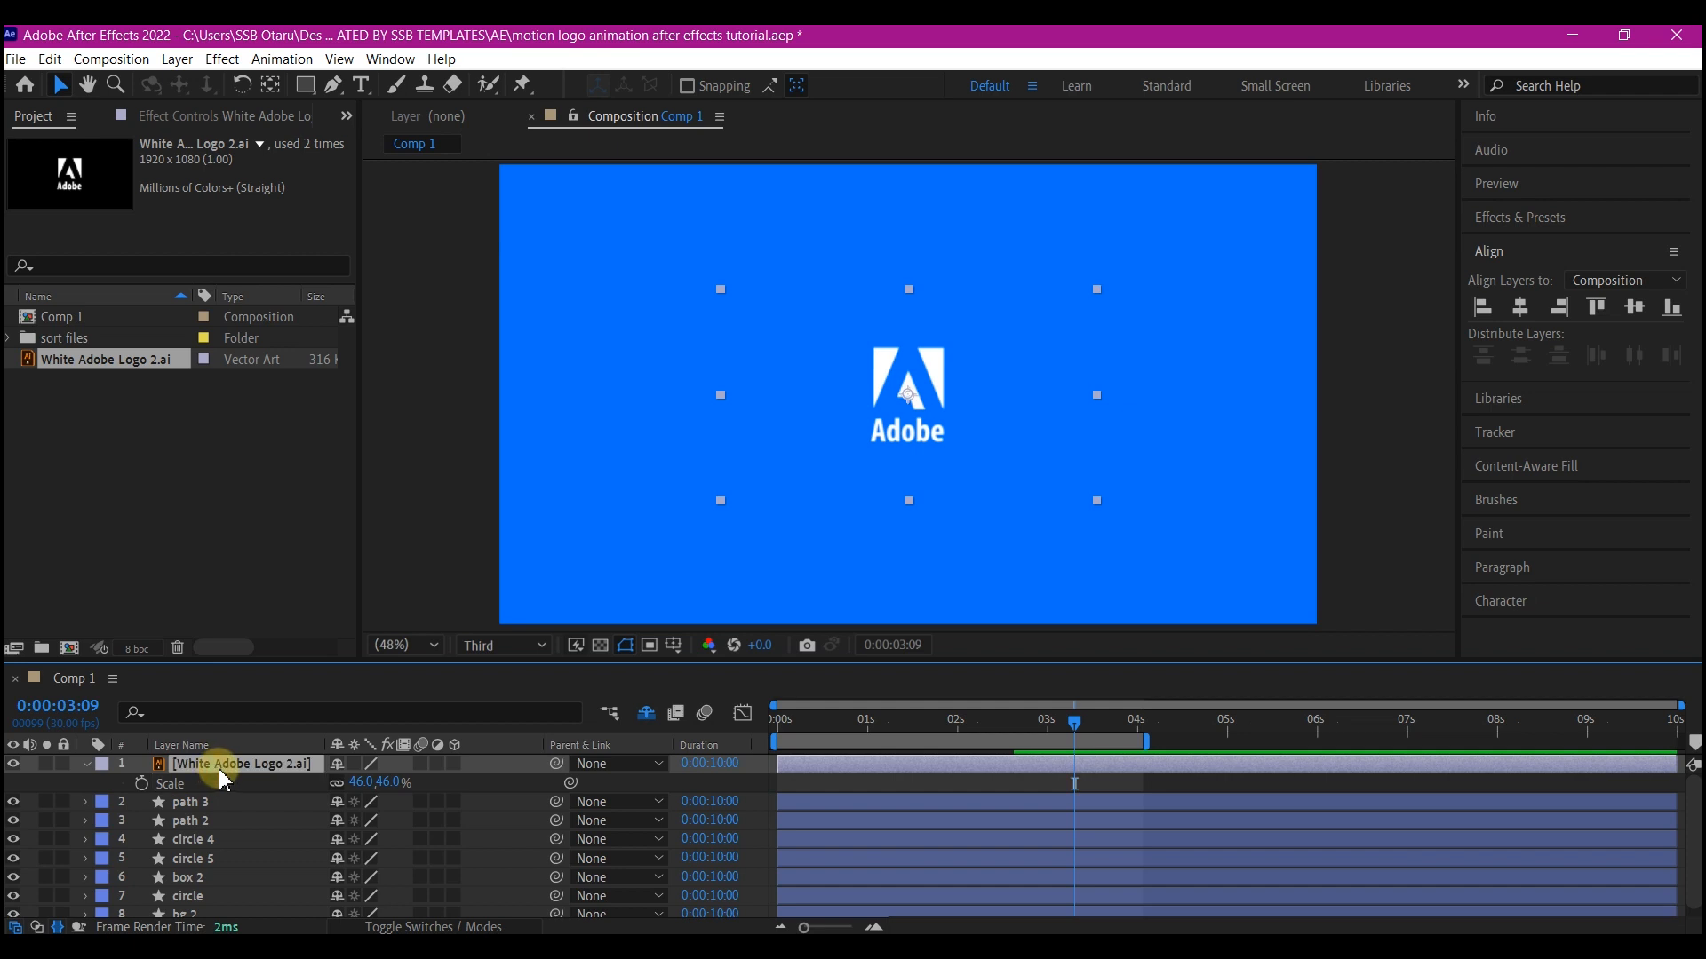
Pre-compose the logo layer into a new composition named holdertlogo
key("ctrl+shift+c")
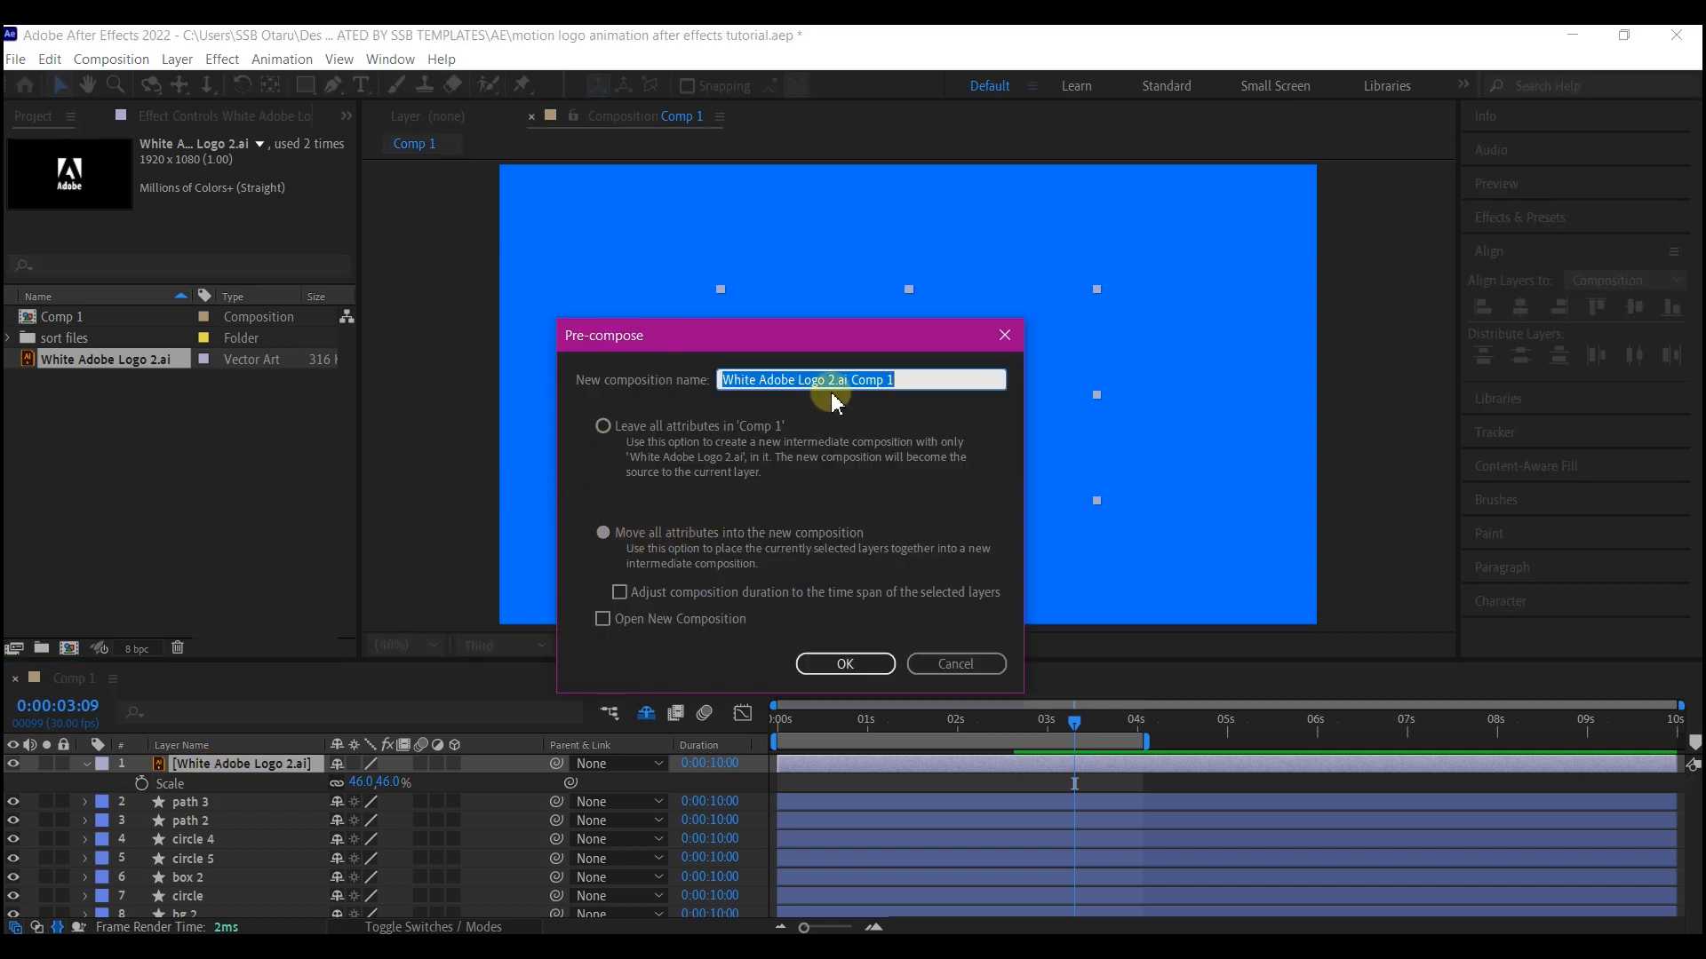
type("h")
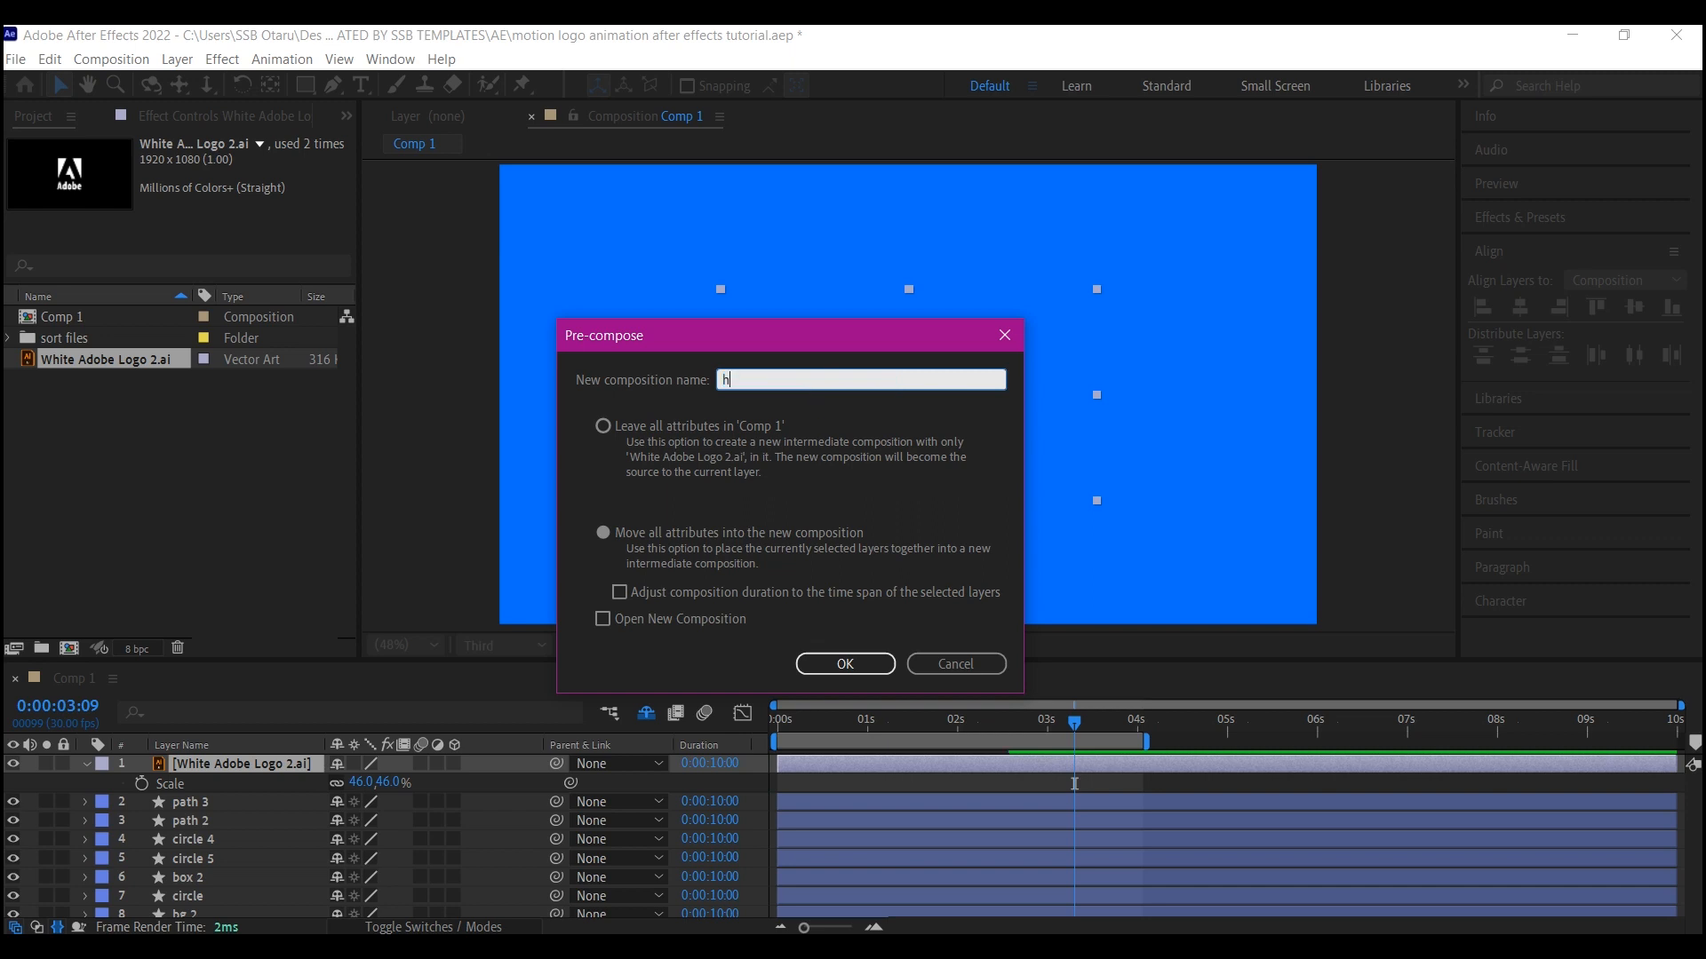
type("oldertlogo")
left_click(845, 664)
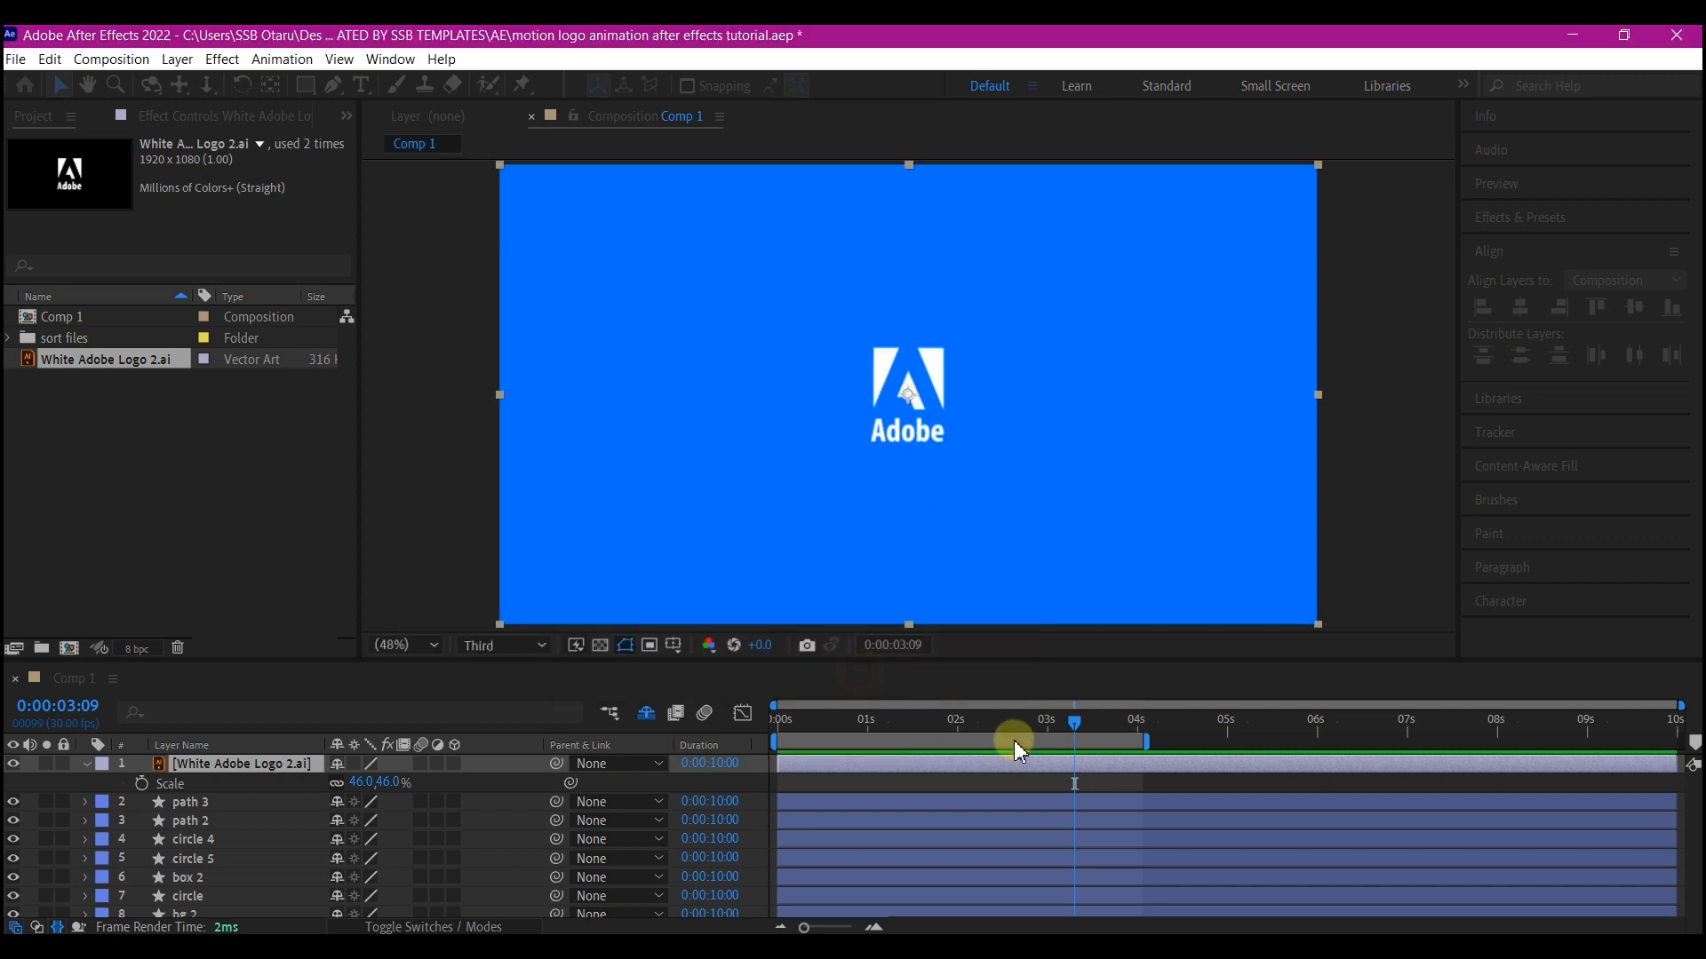
Key the holdertlogo layer's scale at 100% at 3 seconds and 0% at 2 seconds
left_click_drag(807, 718, 1059, 733)
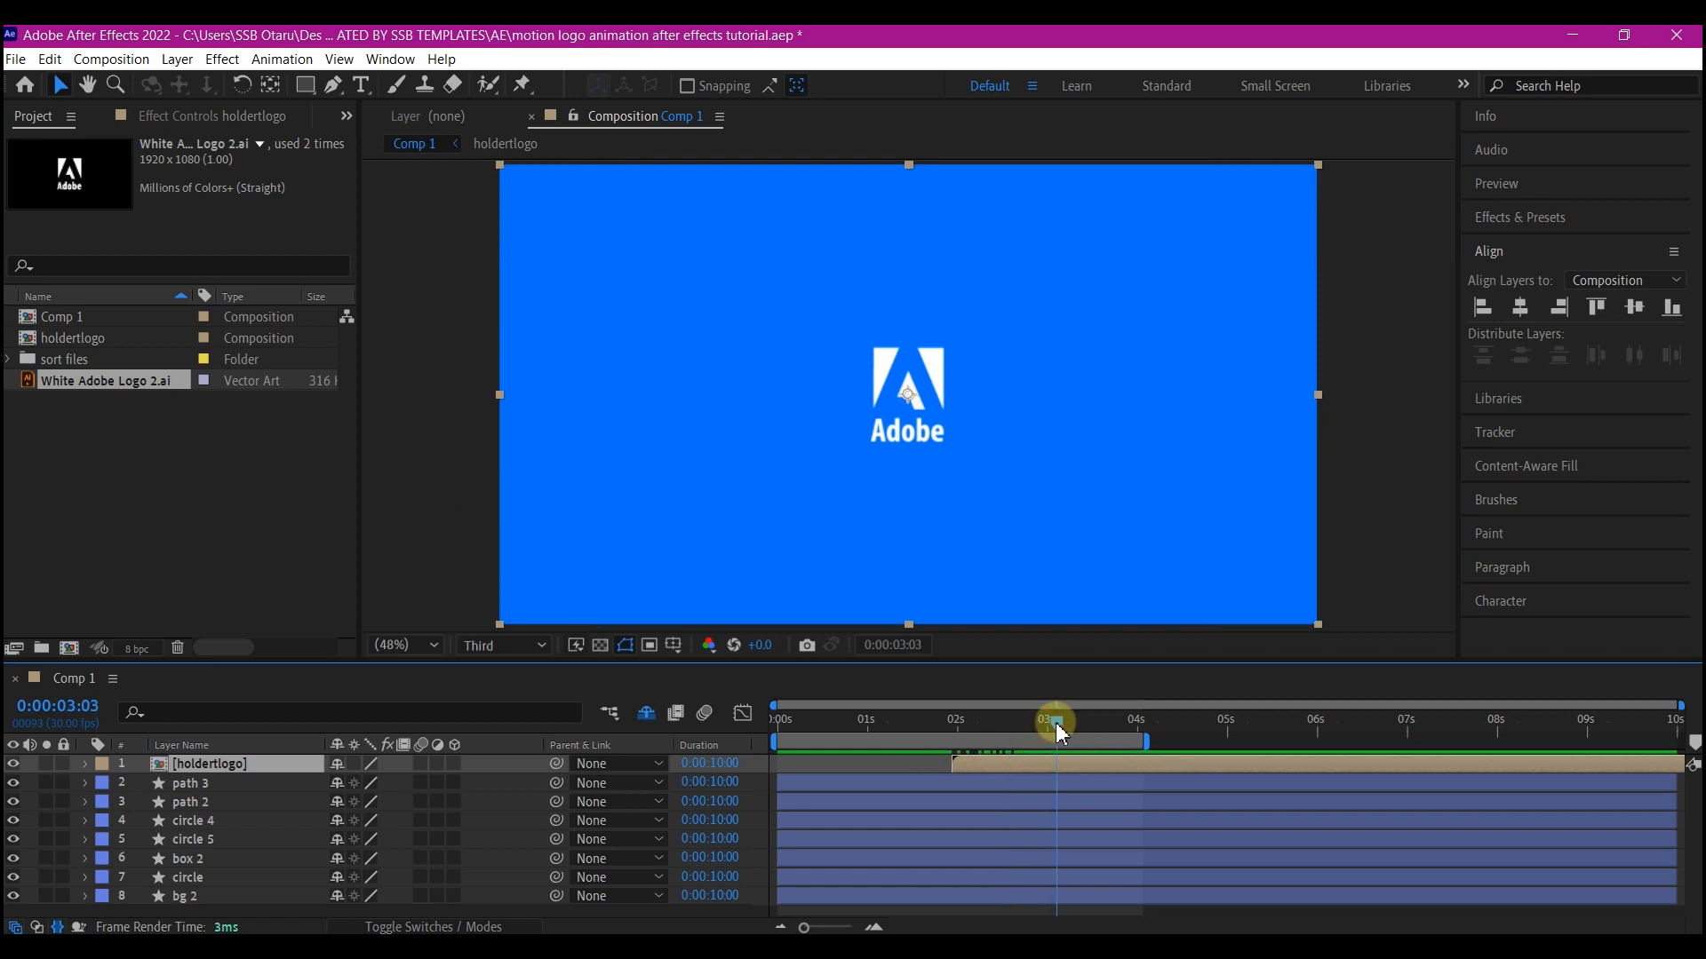
key("s")
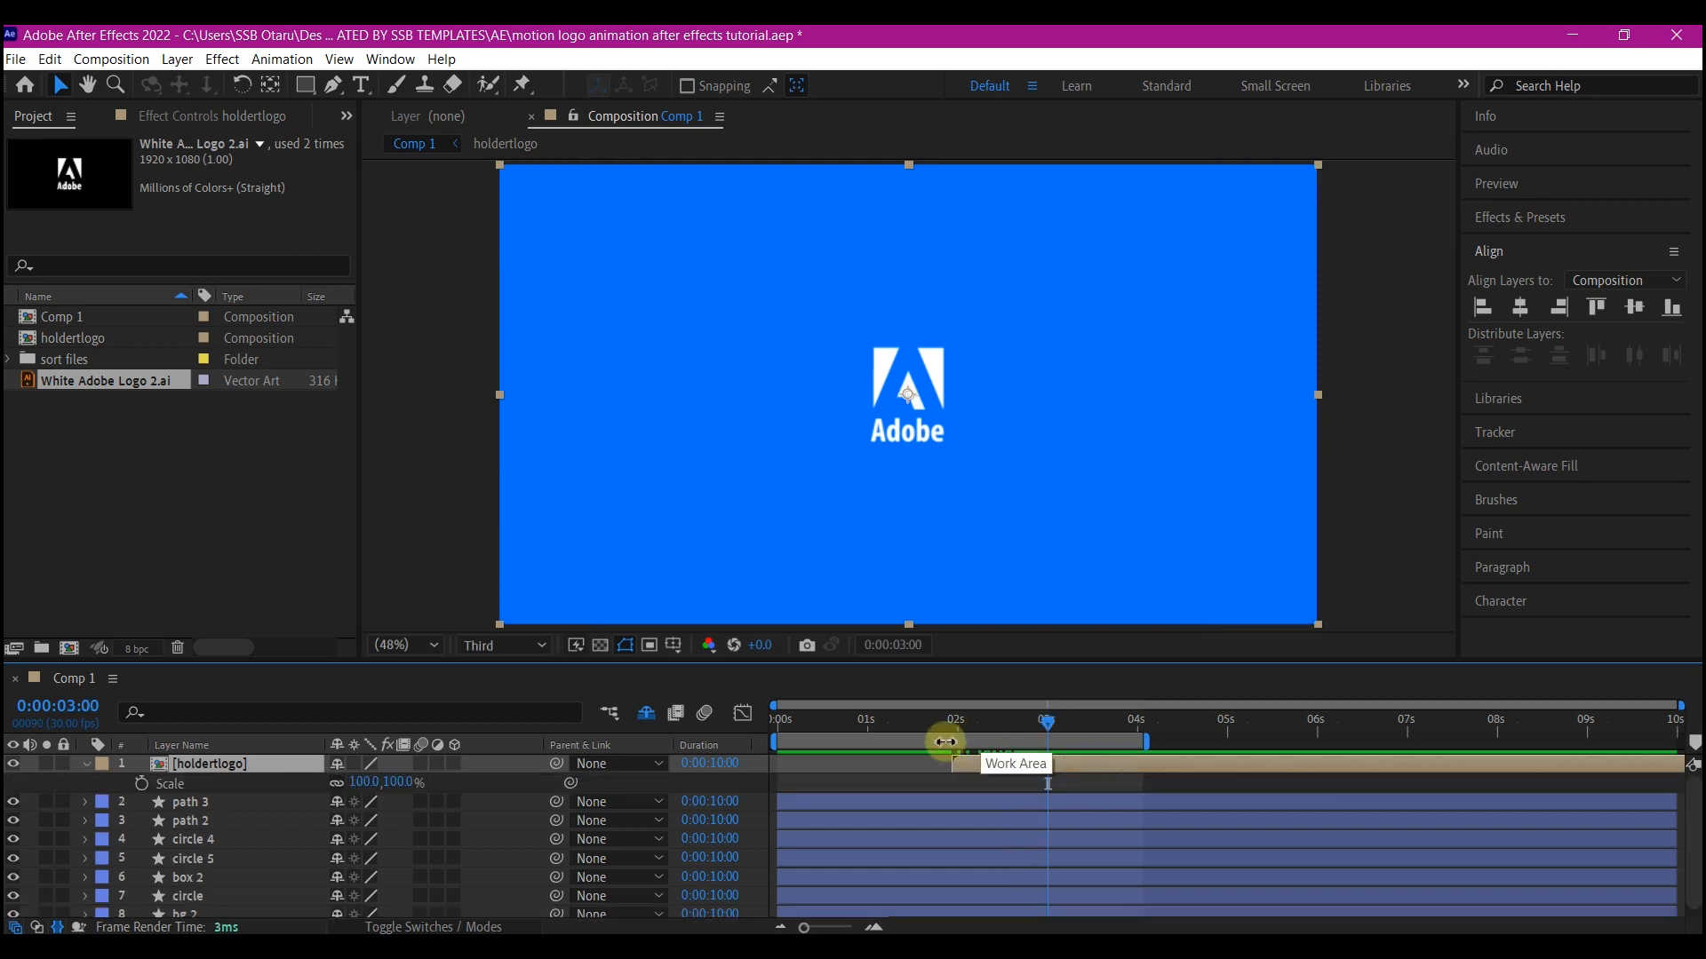
left_click(138, 782)
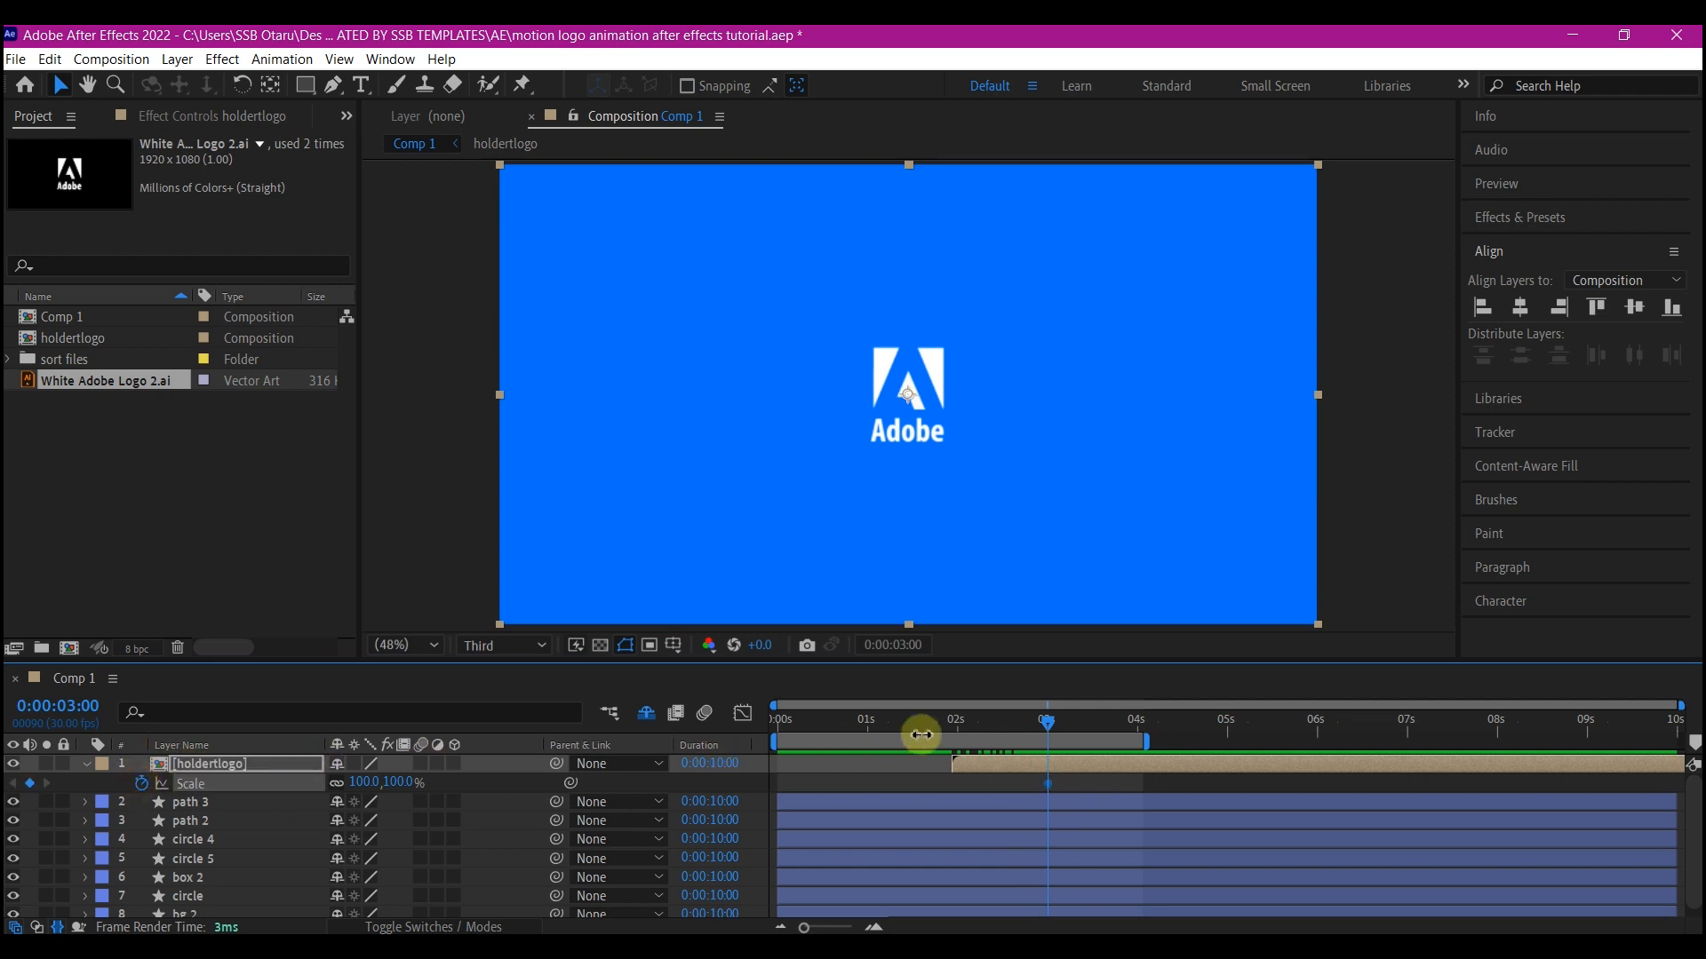
left_click(955, 724)
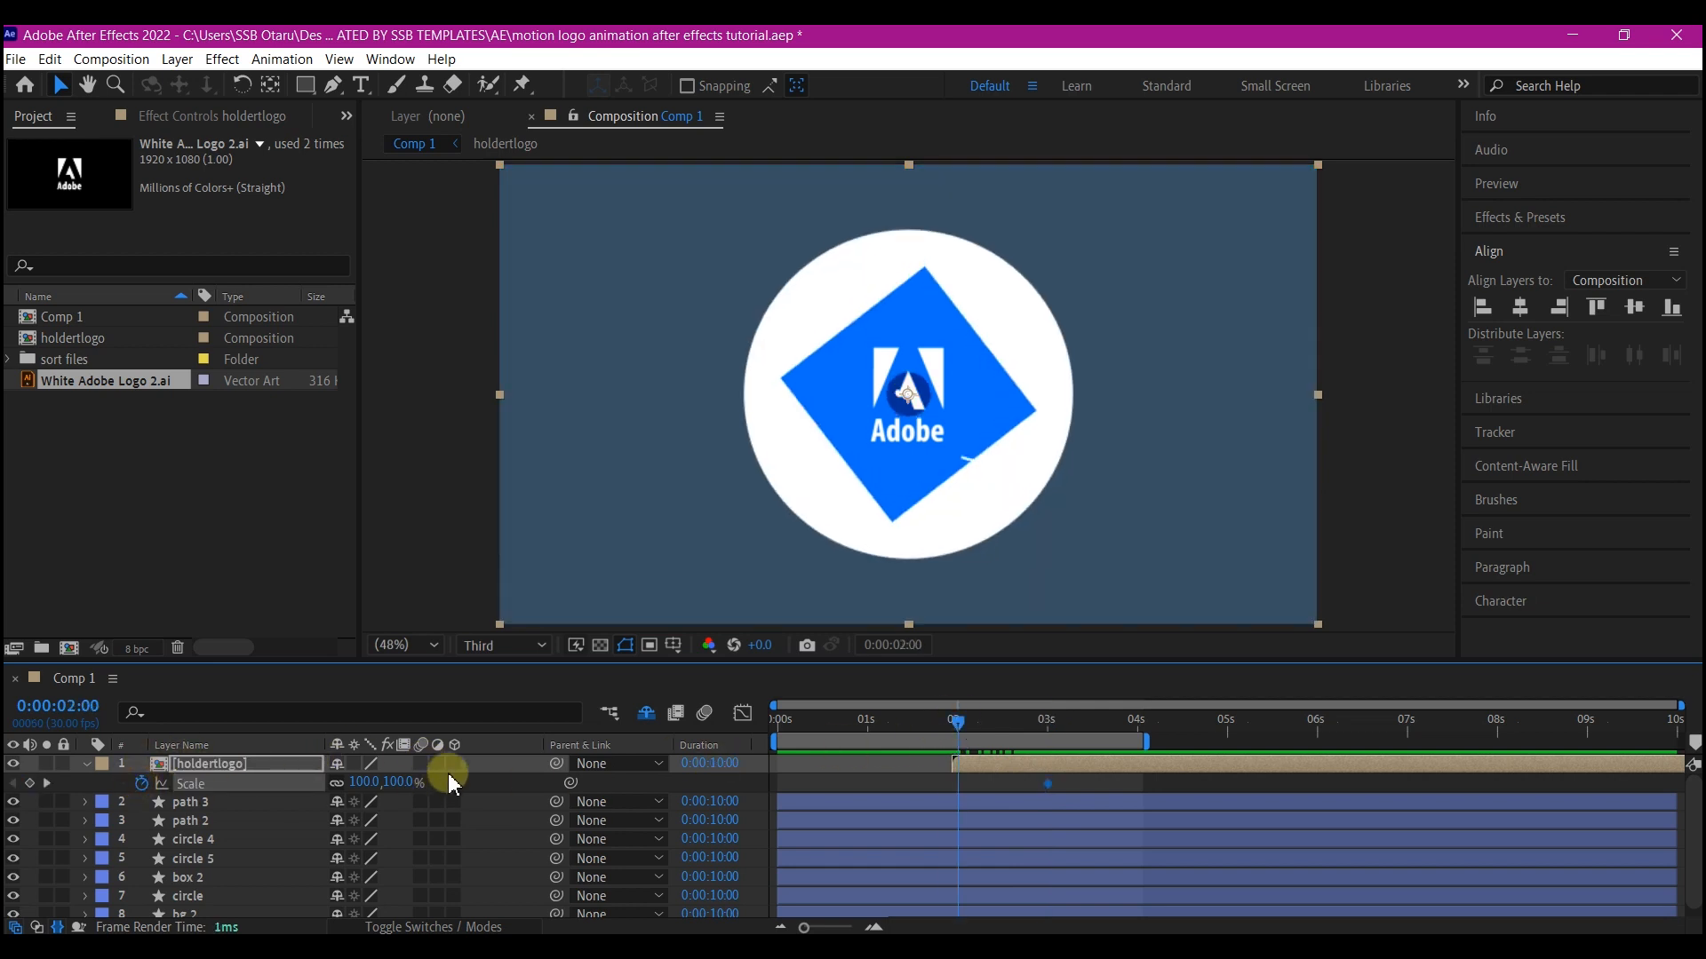
left_click(364, 782)
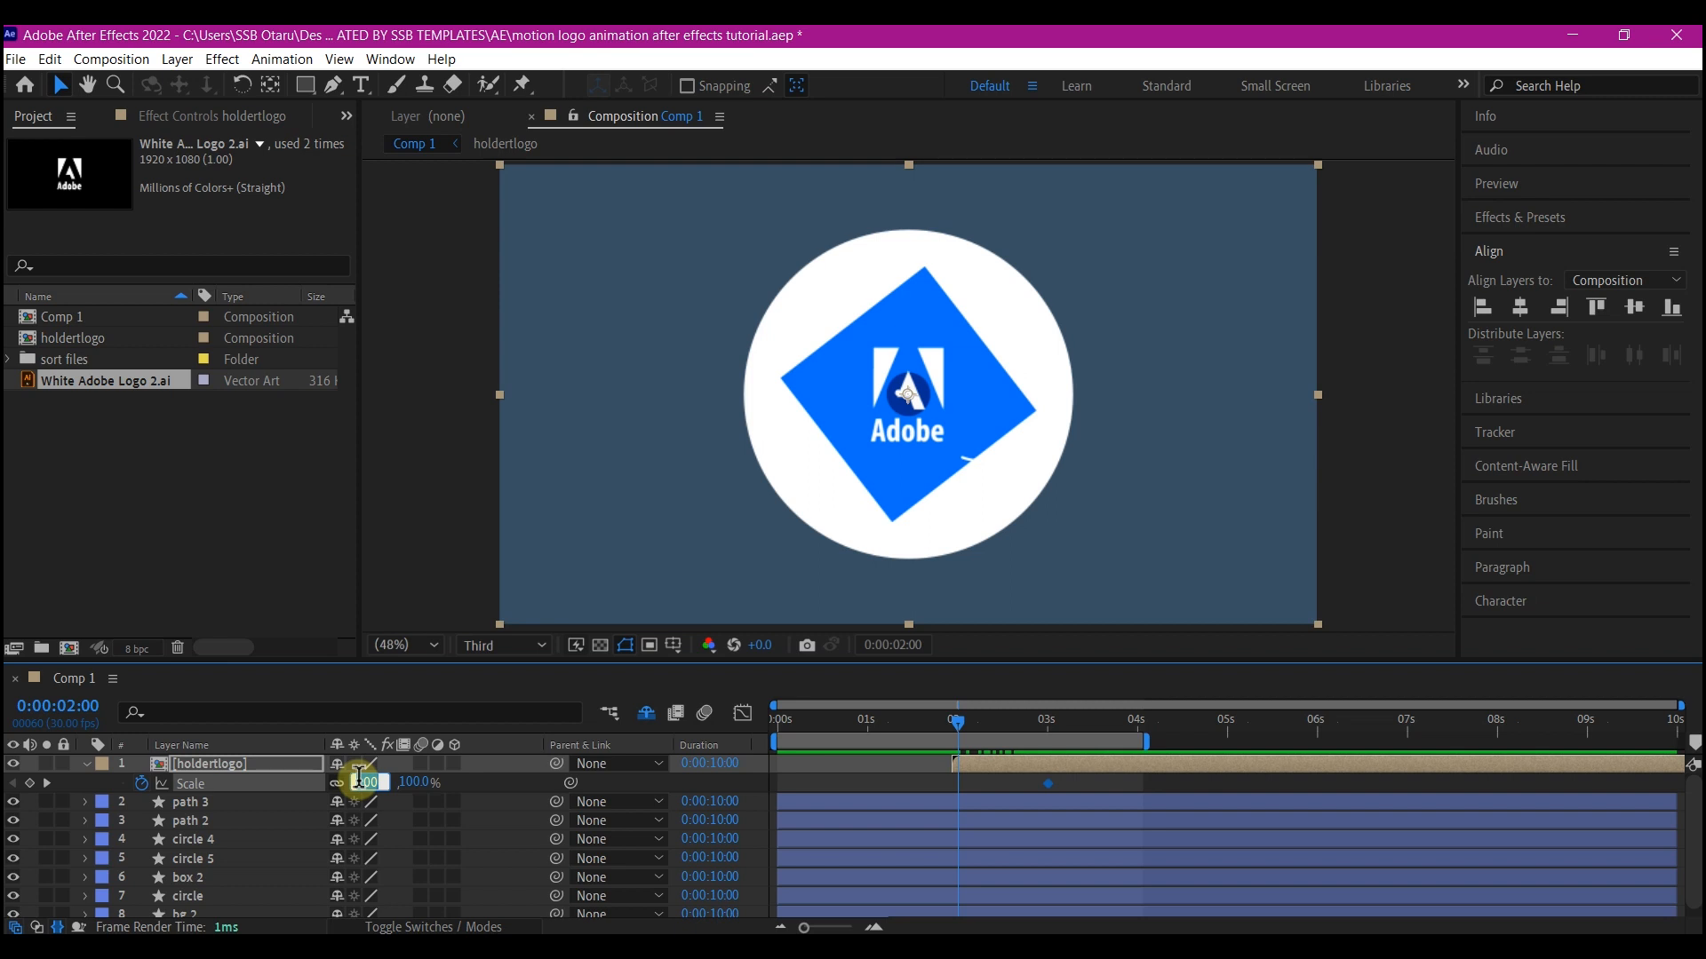
Apply Easy Ease to the holdertlogo scale keyframe at 3 seconds
left_click(1047, 784)
right_click(1047, 784)
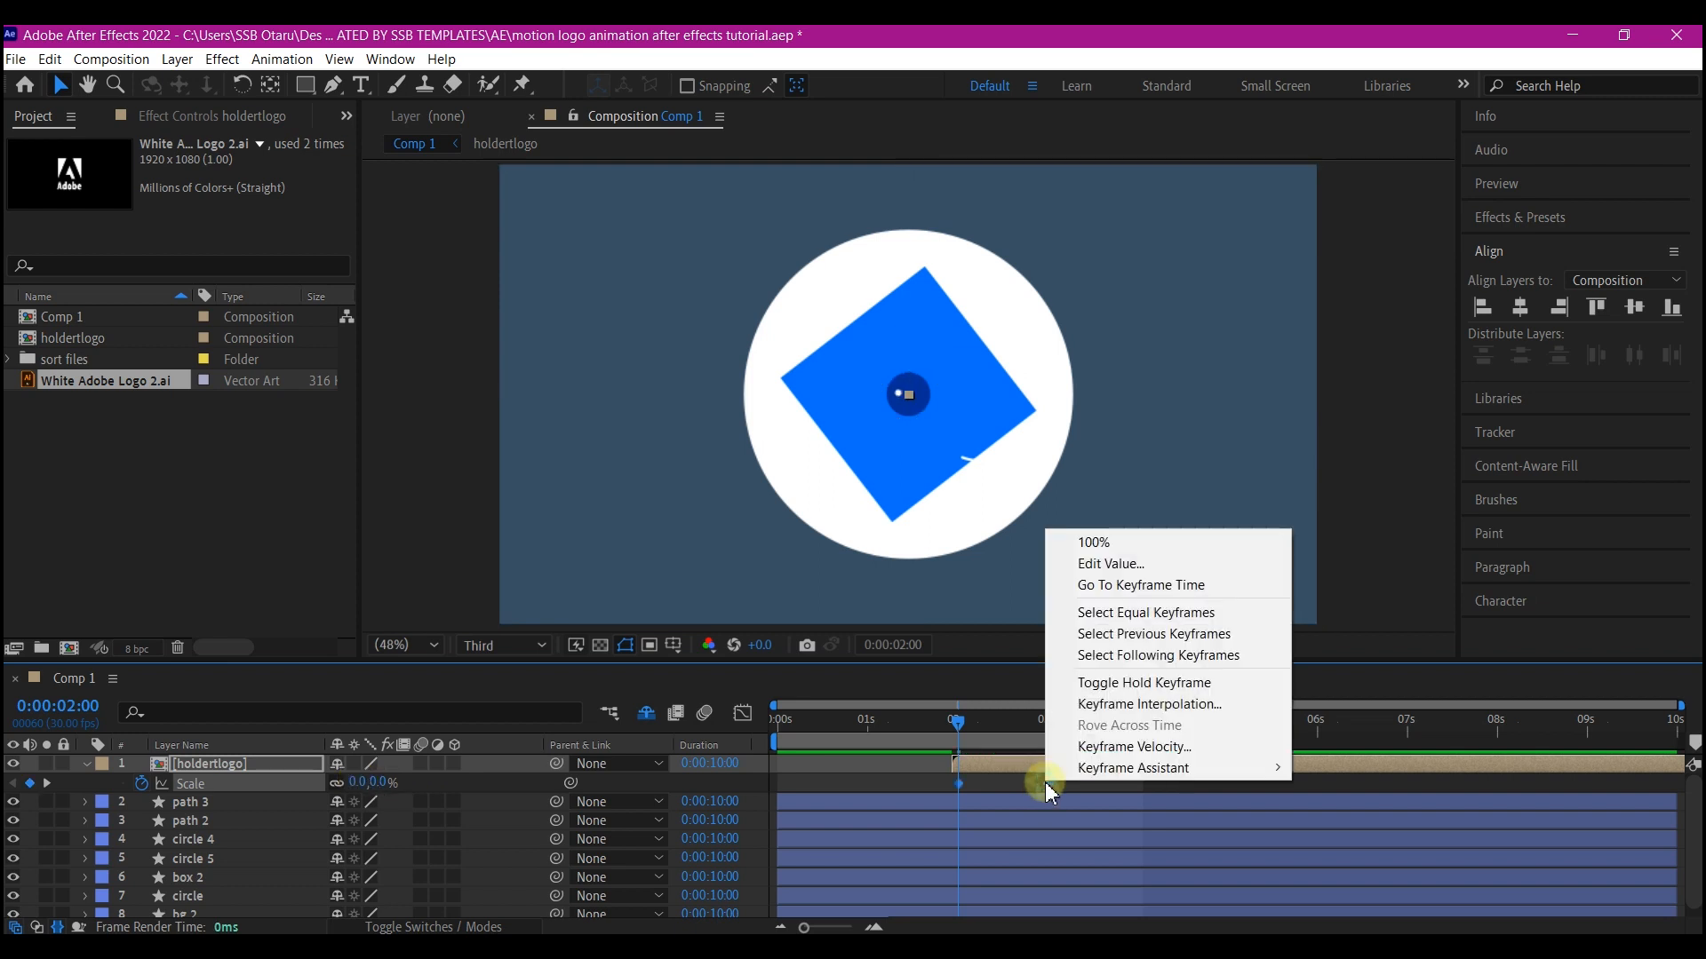
mouse_move(1093, 769)
left_click(1379, 642)
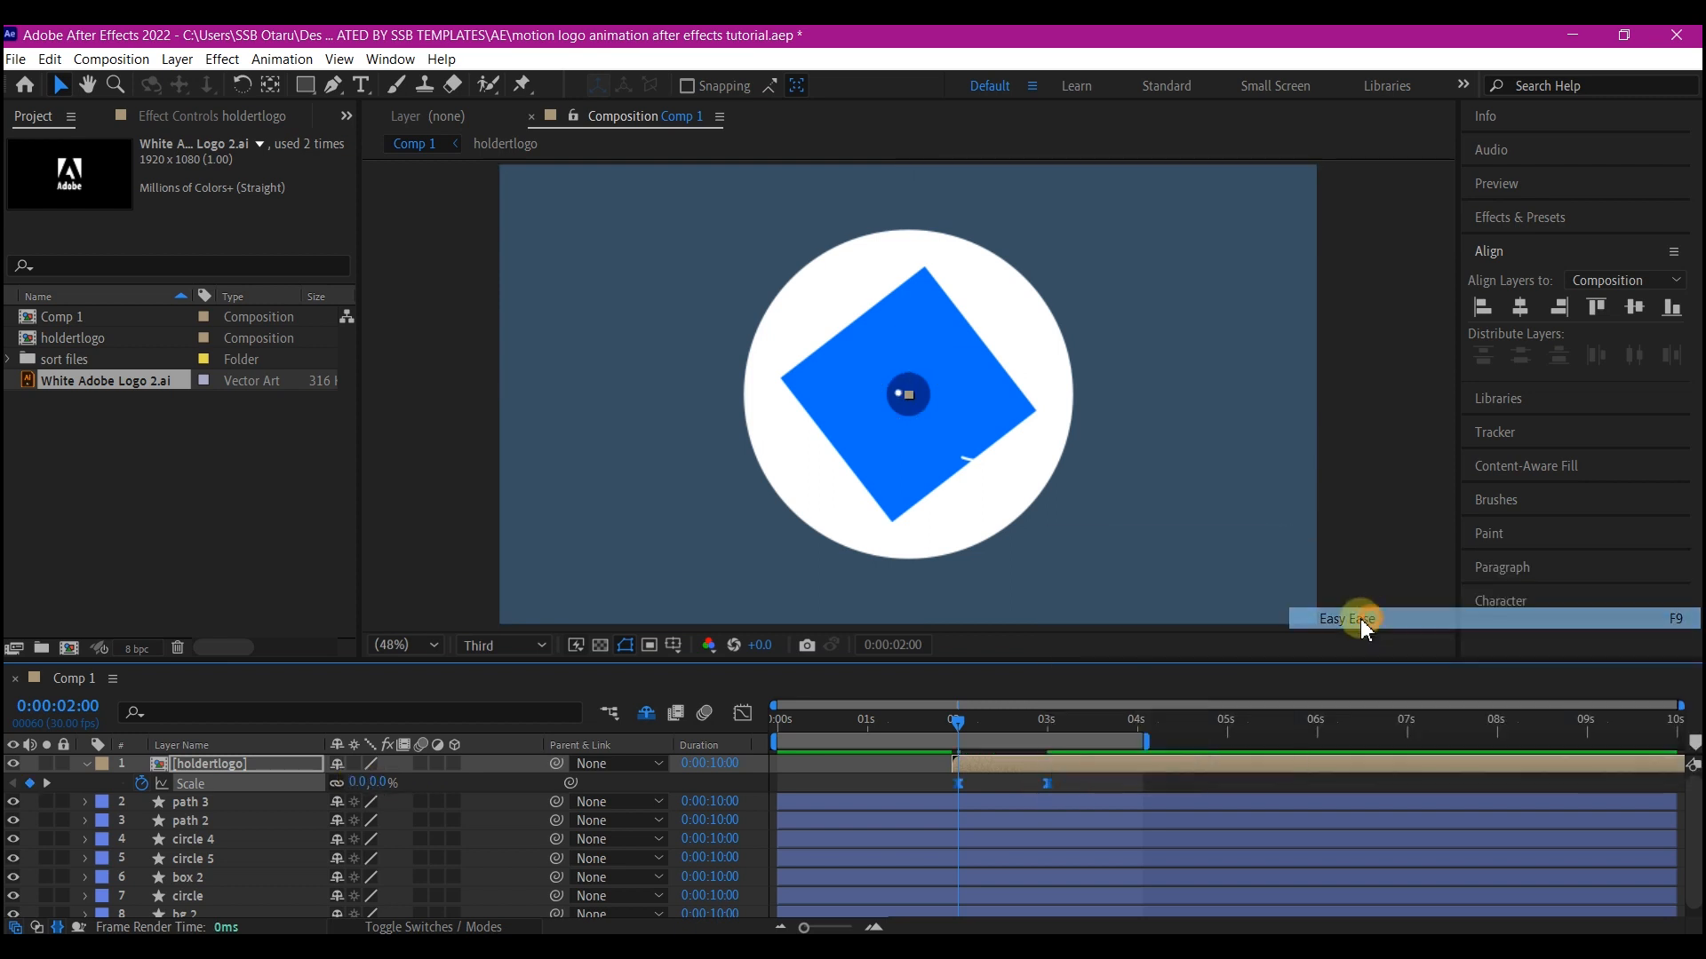
Adjust the scale speed curve's ease handle in the Graph Editor for a sharper pop
left_click(742, 713)
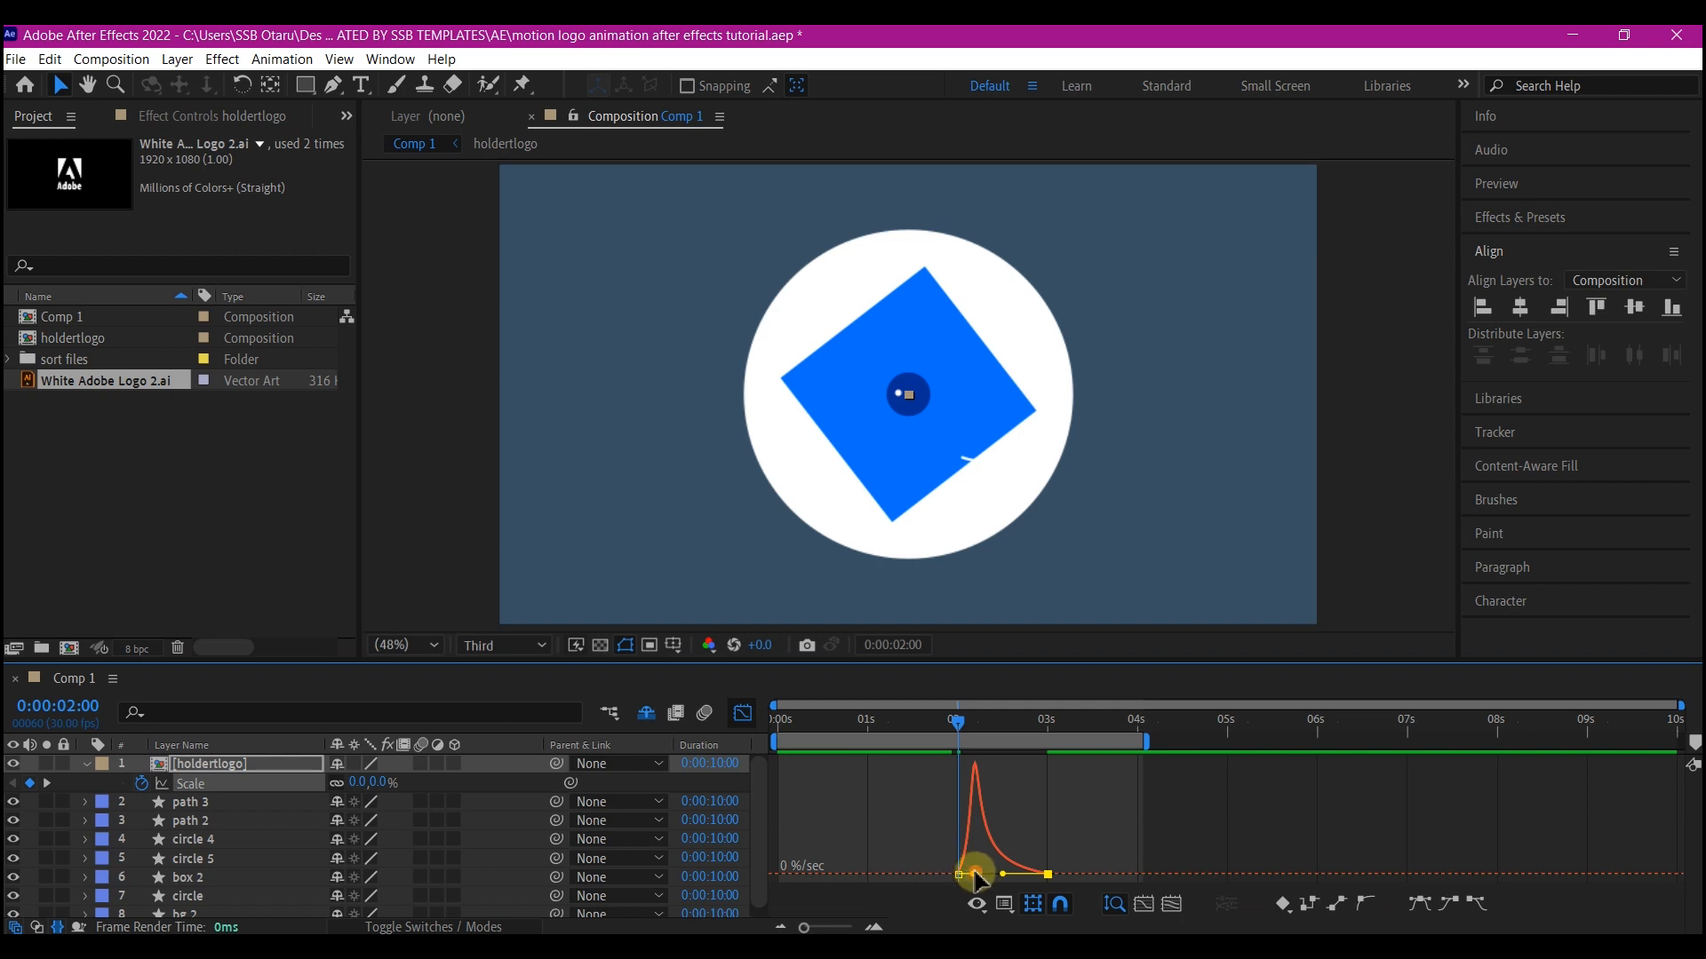
left_click_drag(974, 873, 960, 874)
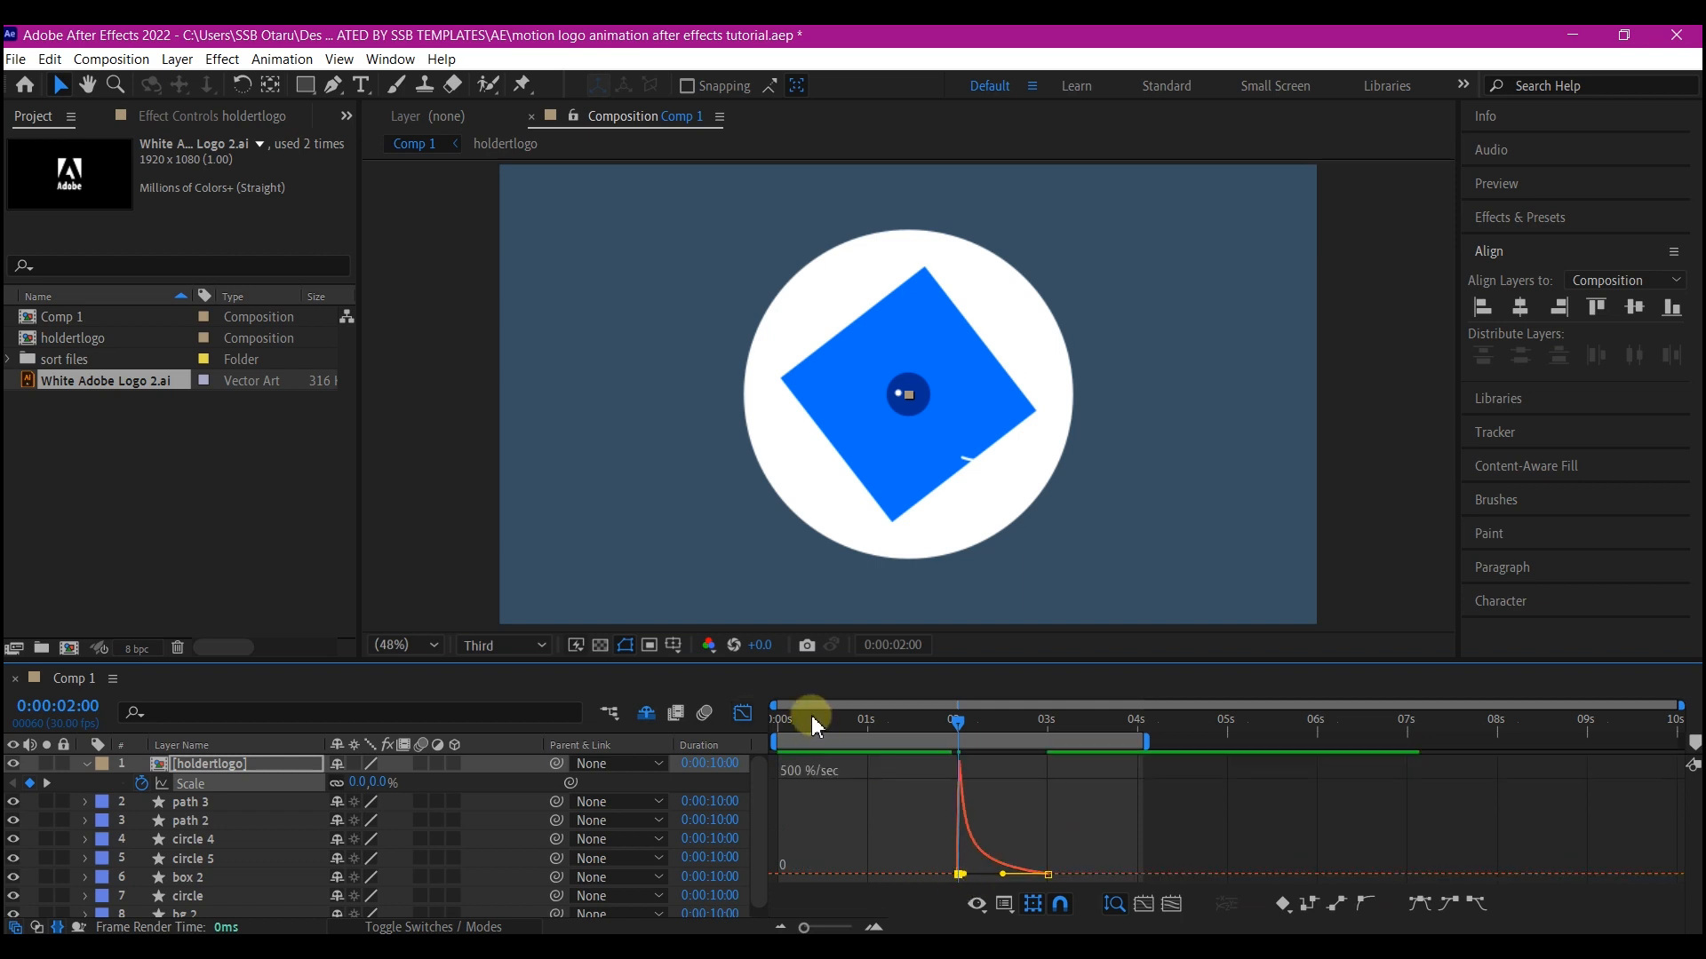
left_click(742, 713)
Play back the animation from the start to review the logo reveal
left_click_drag(904, 717, 765, 750)
key("space")
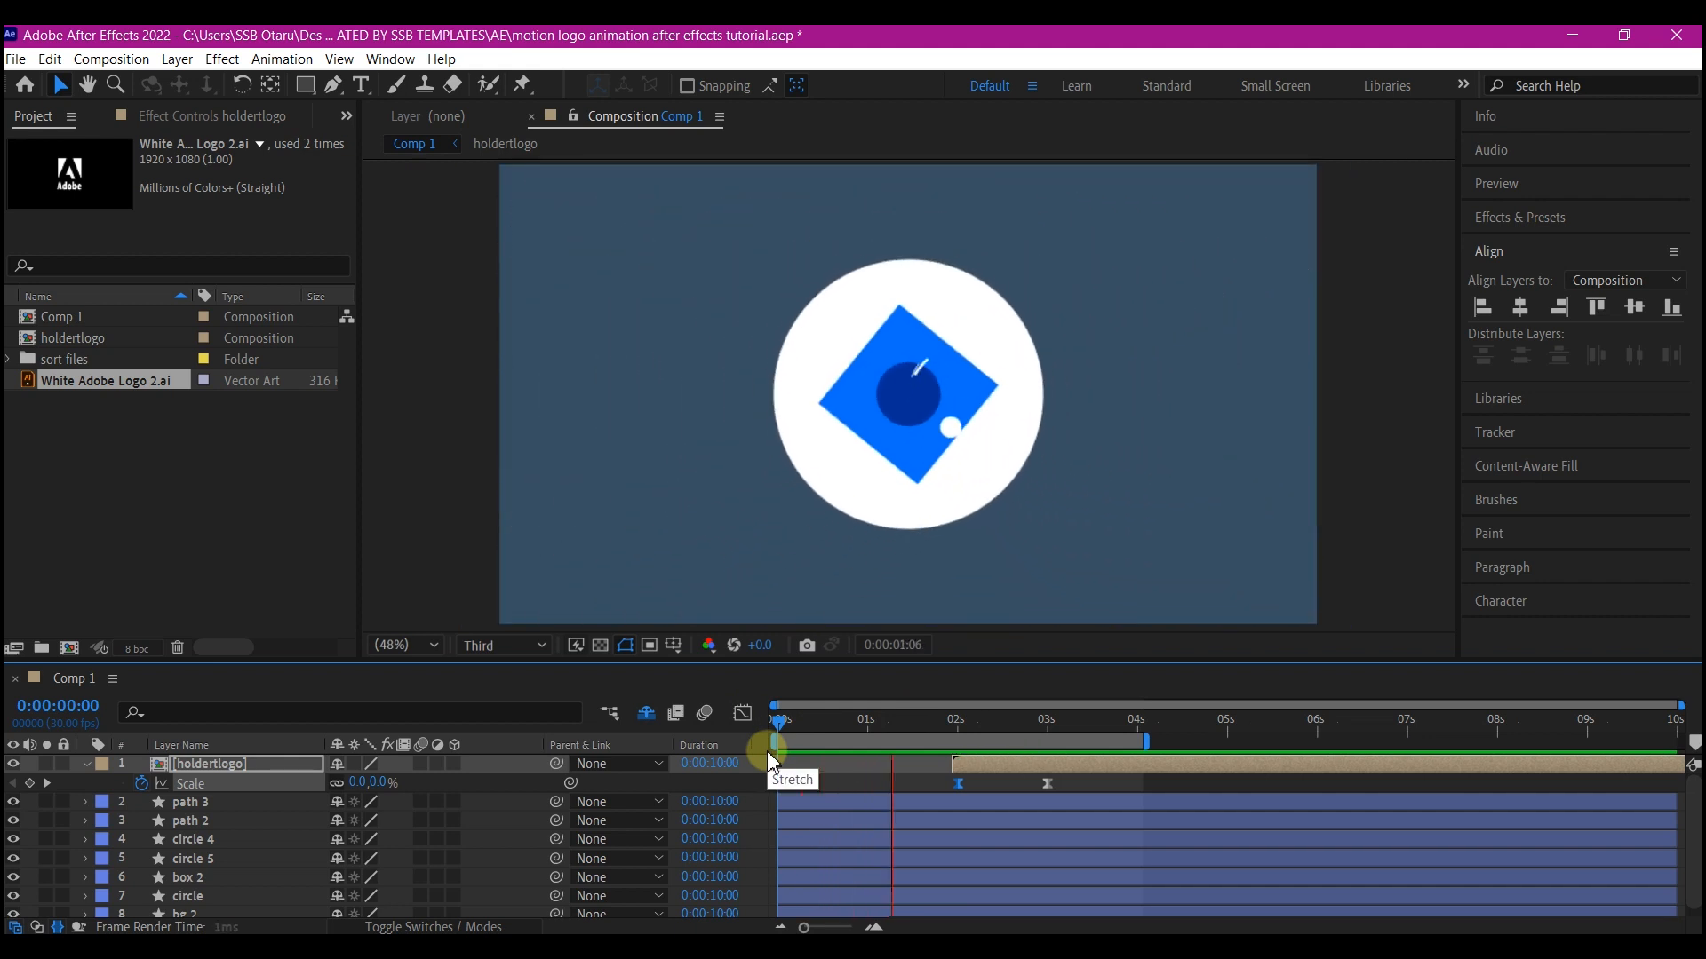
key("space")
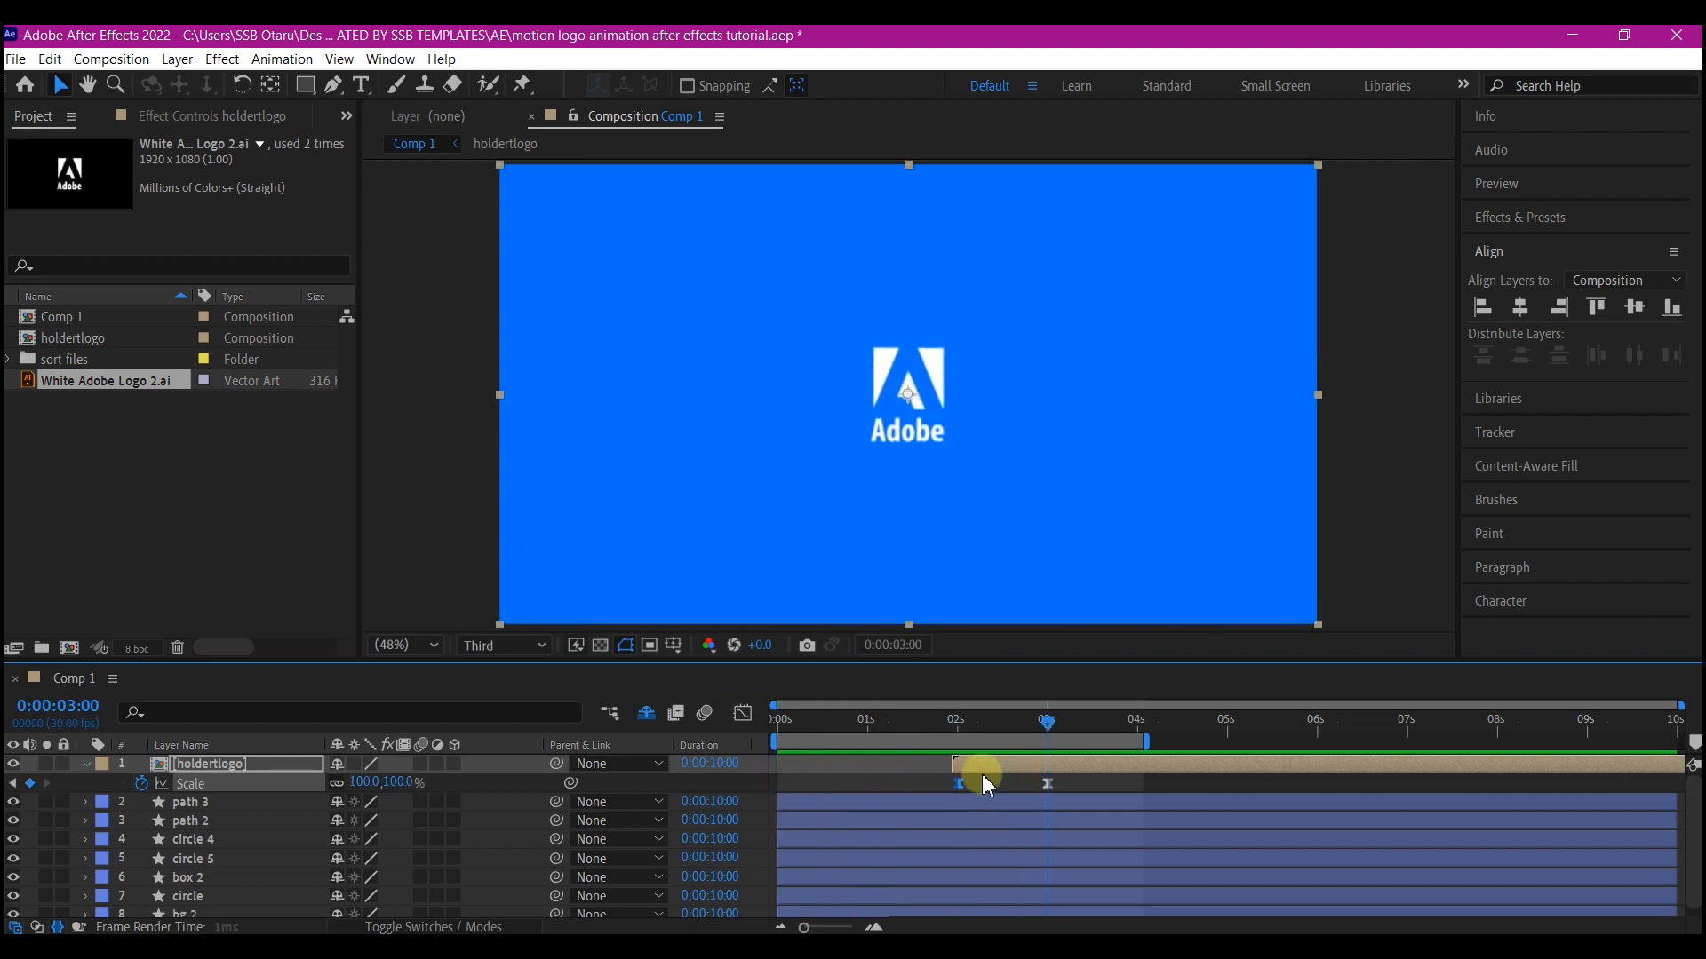
left_click(920, 723)
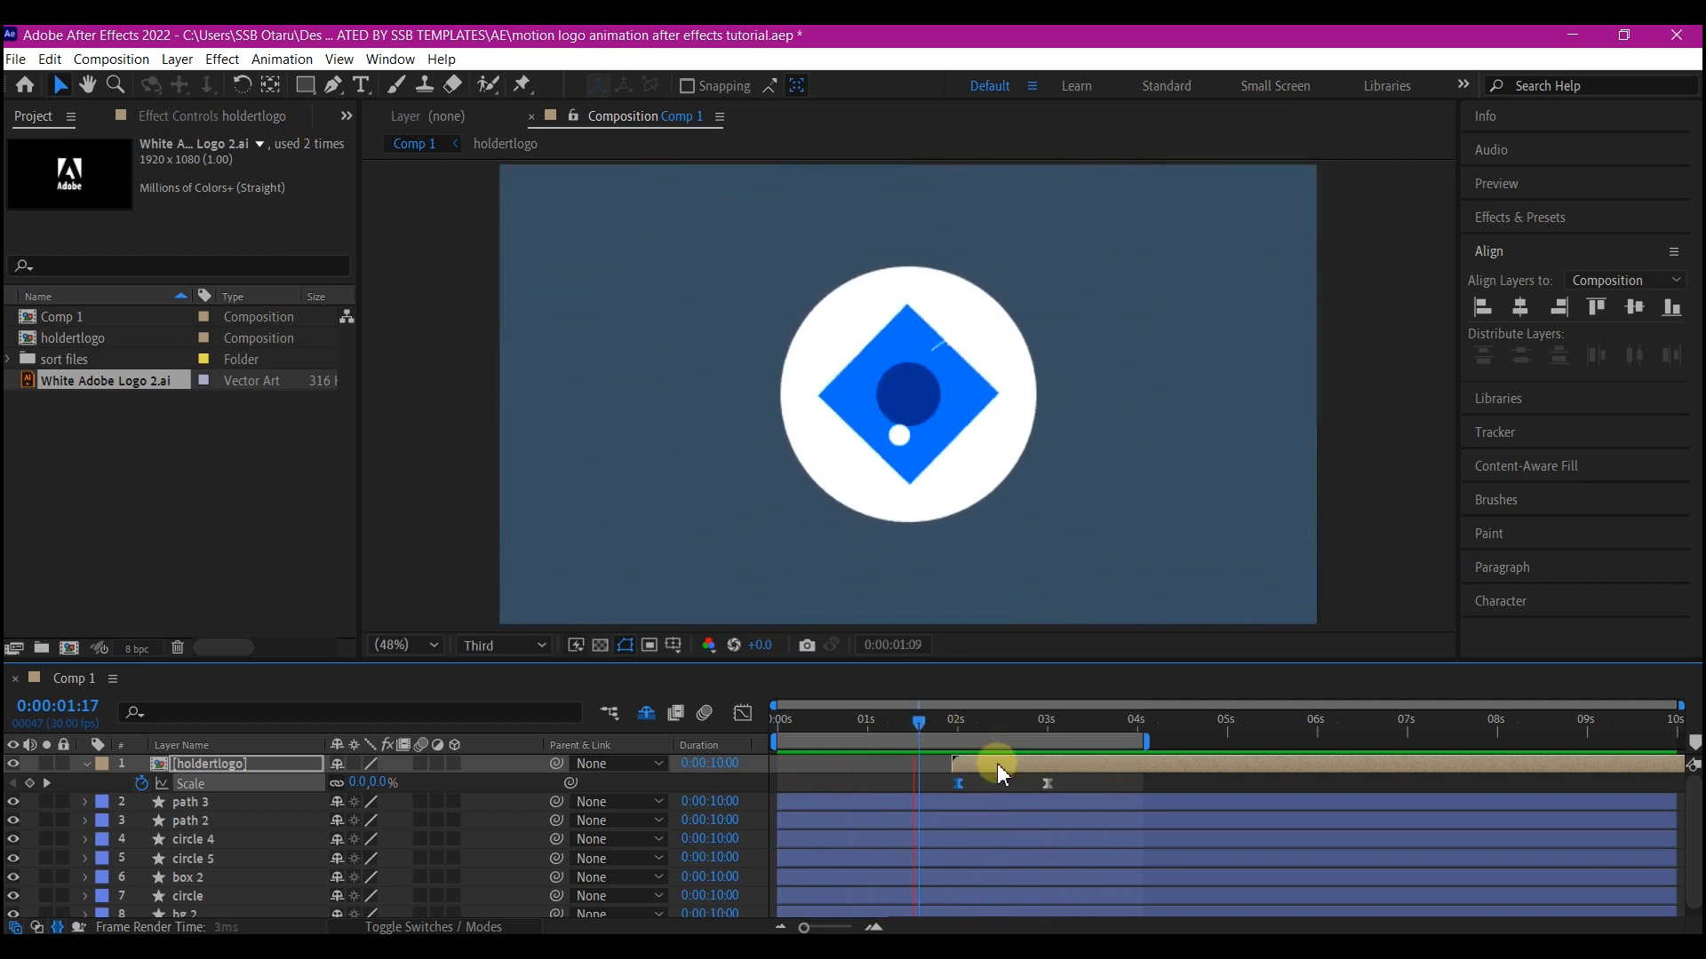
Slide the holdertlogo layer slightly later in the timeline
left_click(999, 770)
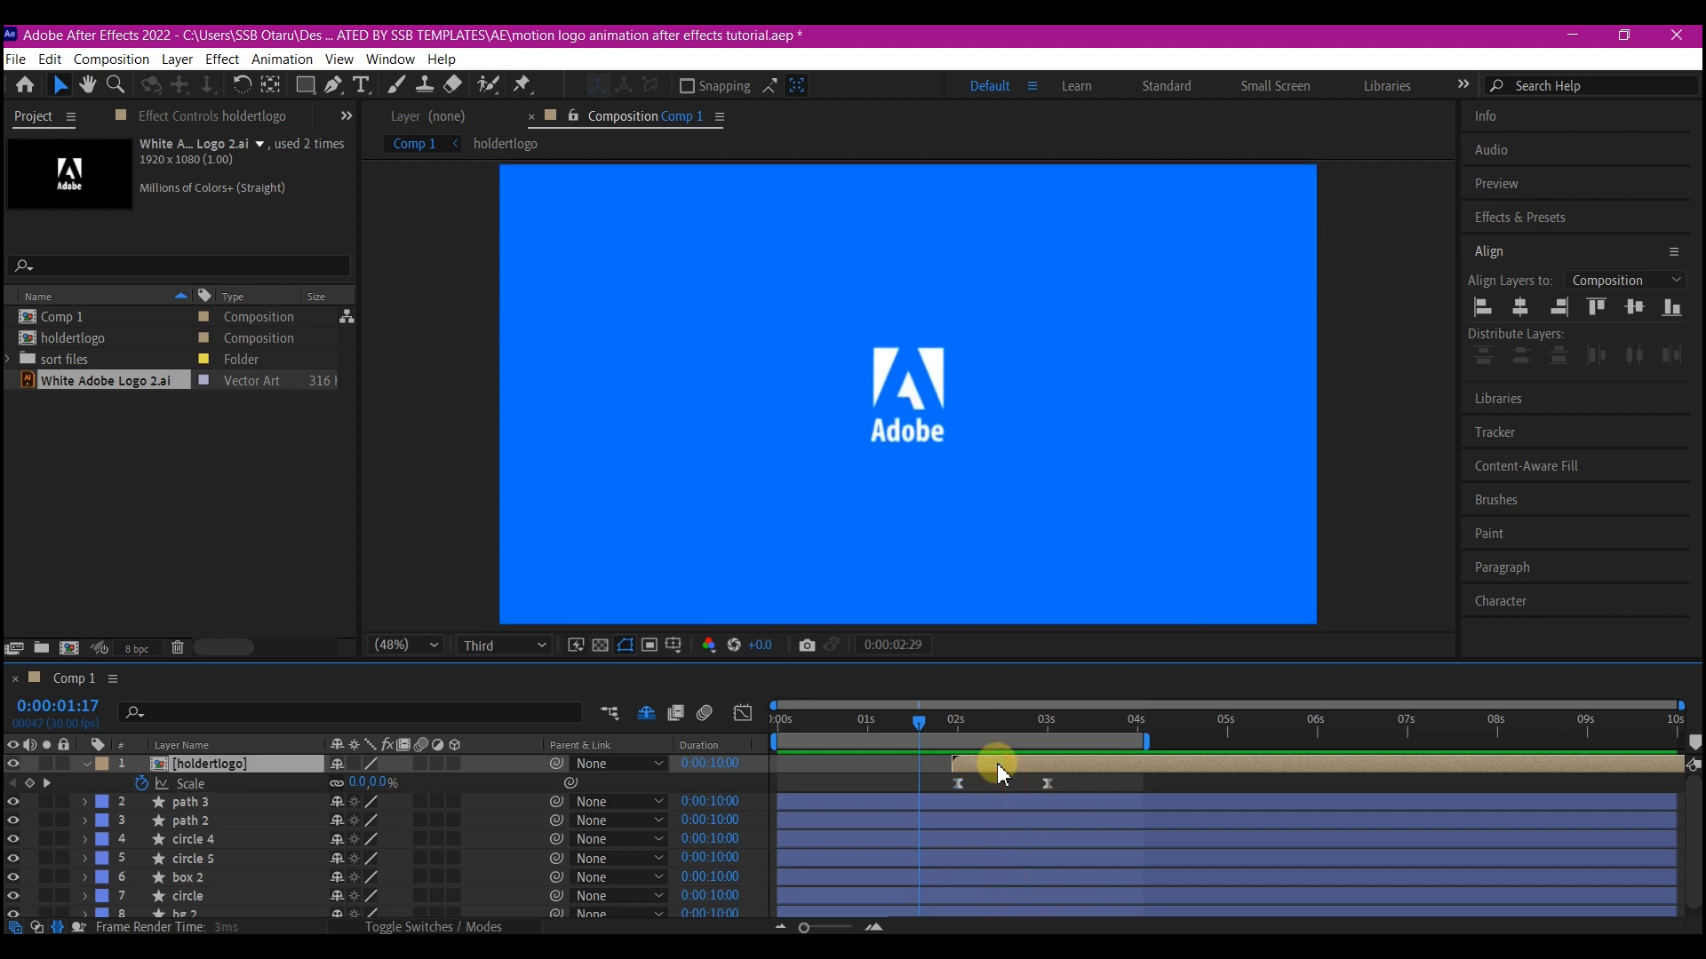
left_click_drag(999, 767, 1020, 768)
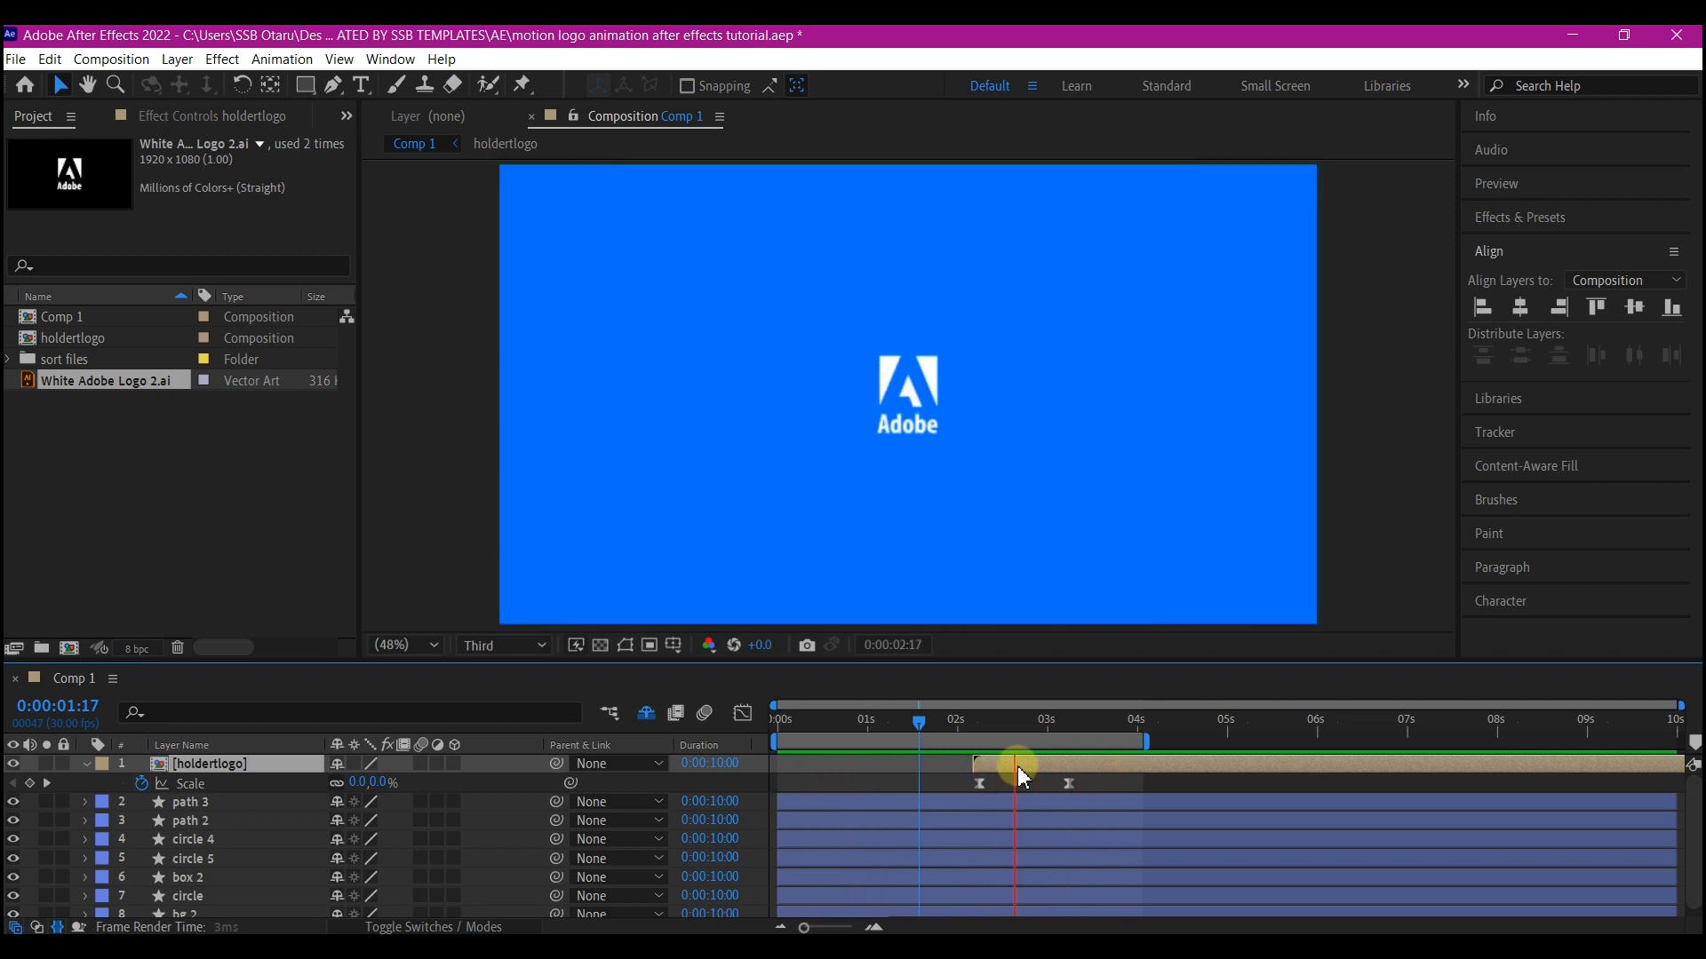
left_click_drag(1022, 778, 1031, 777)
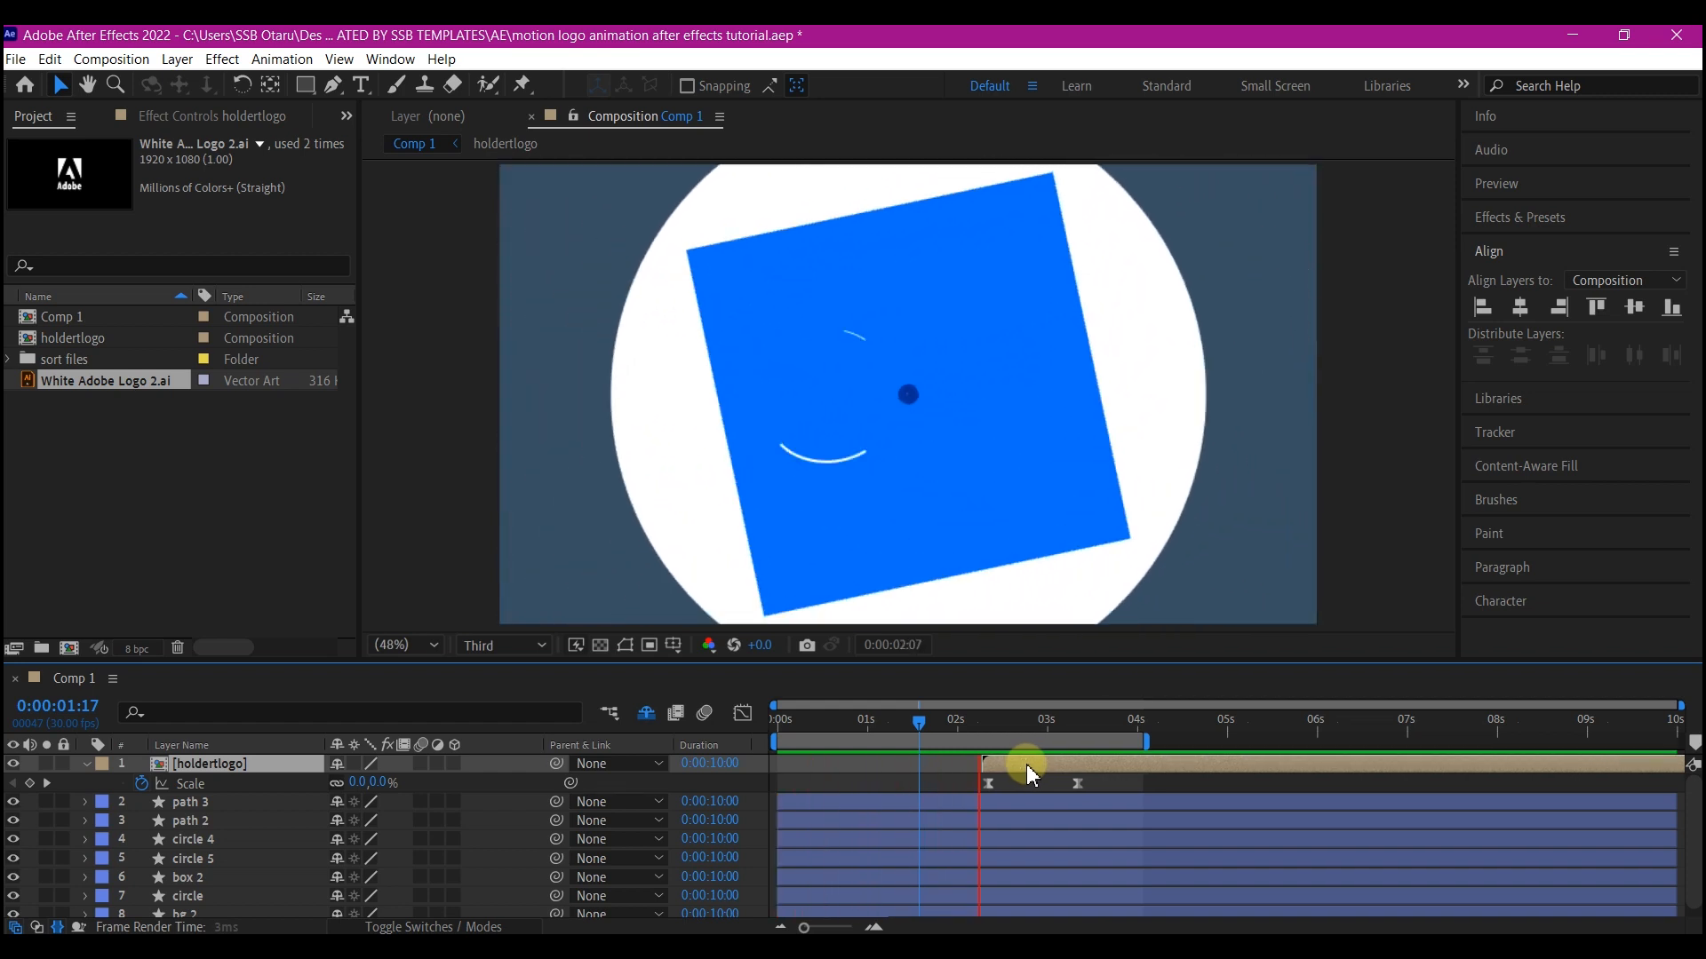
left_click(1027, 765)
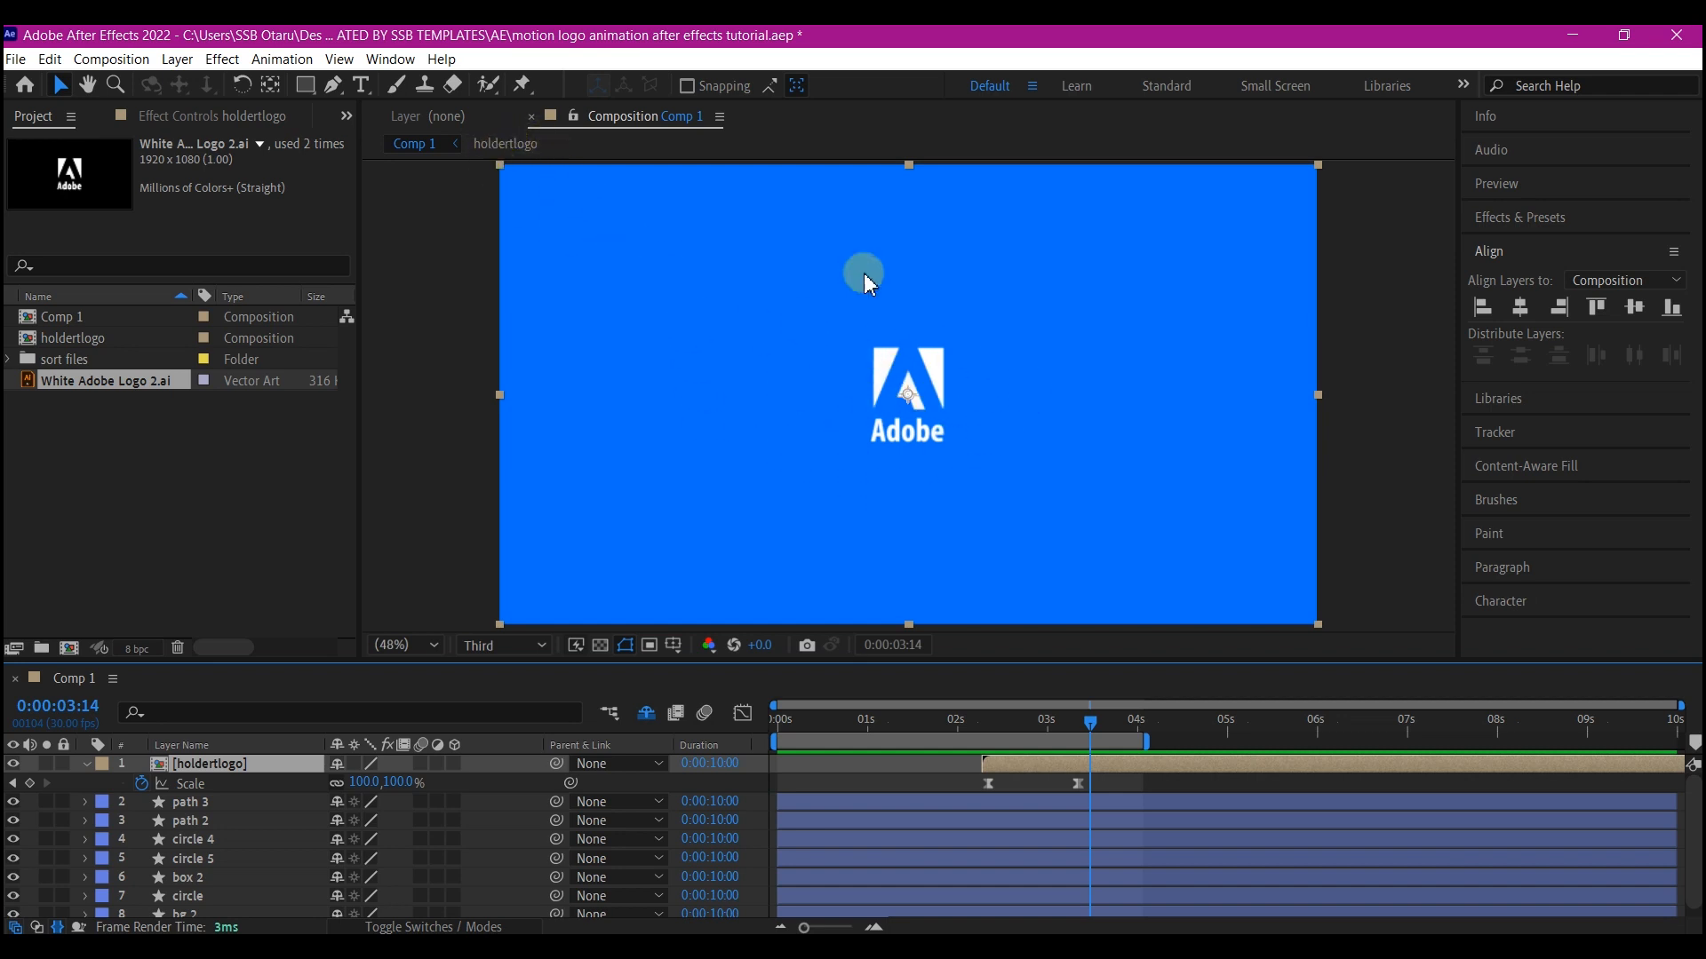
Play the composition from the start to review the timing
left_click(786, 739)
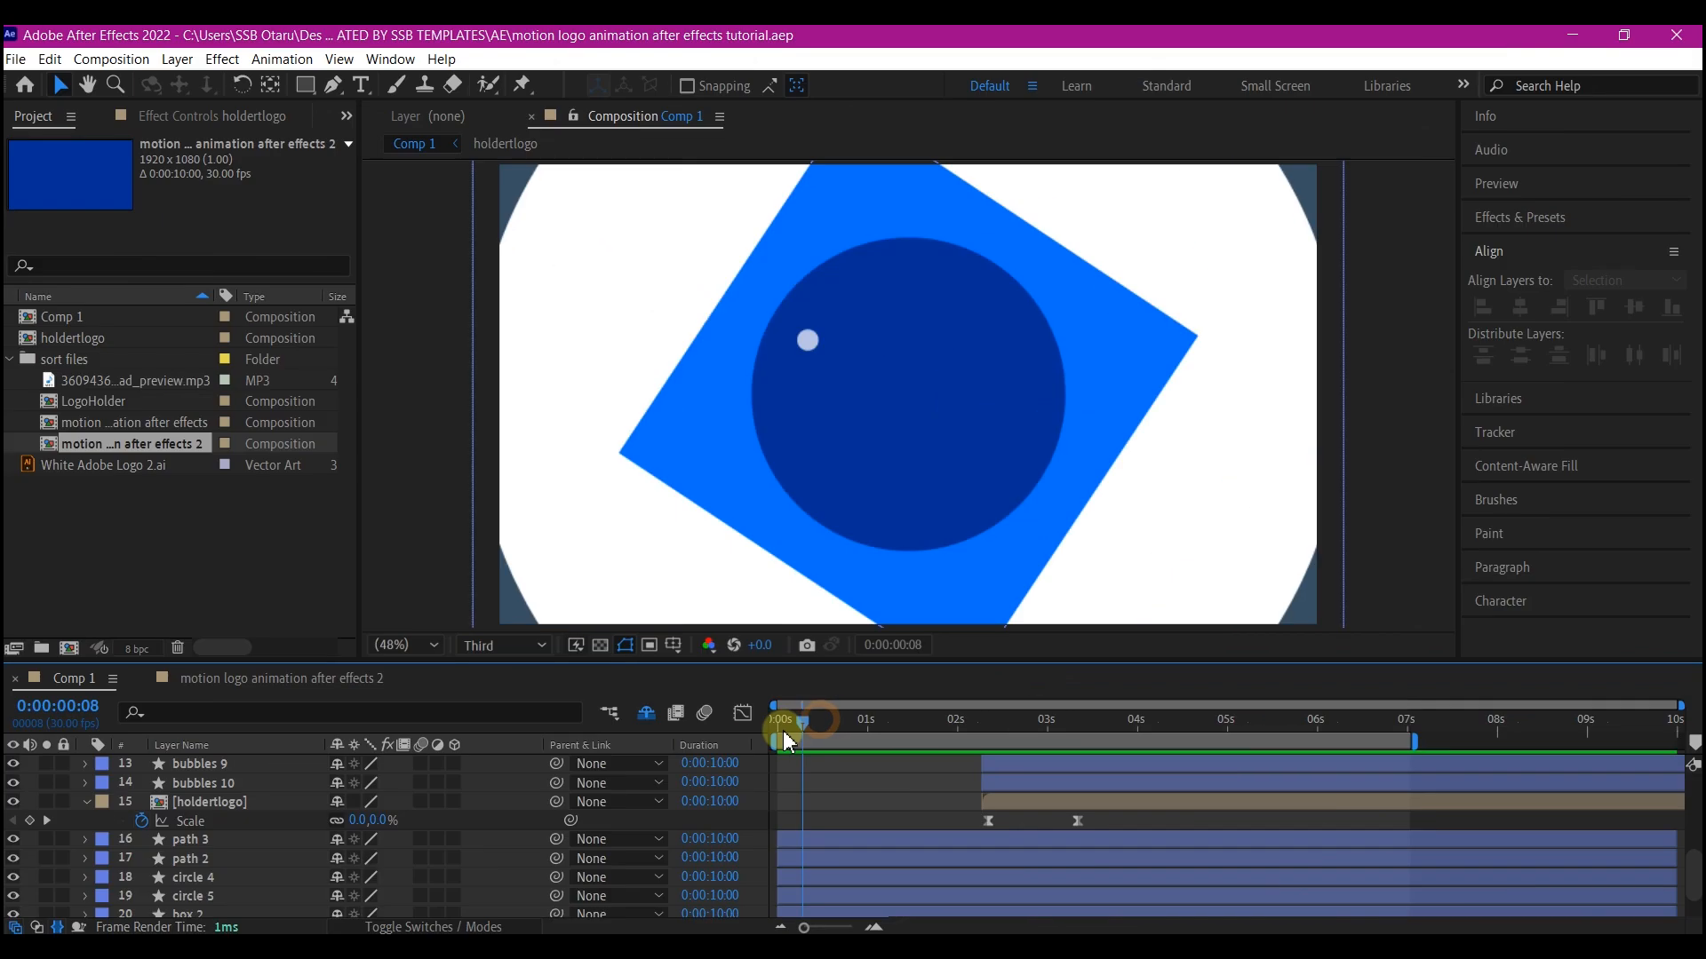
key("space")
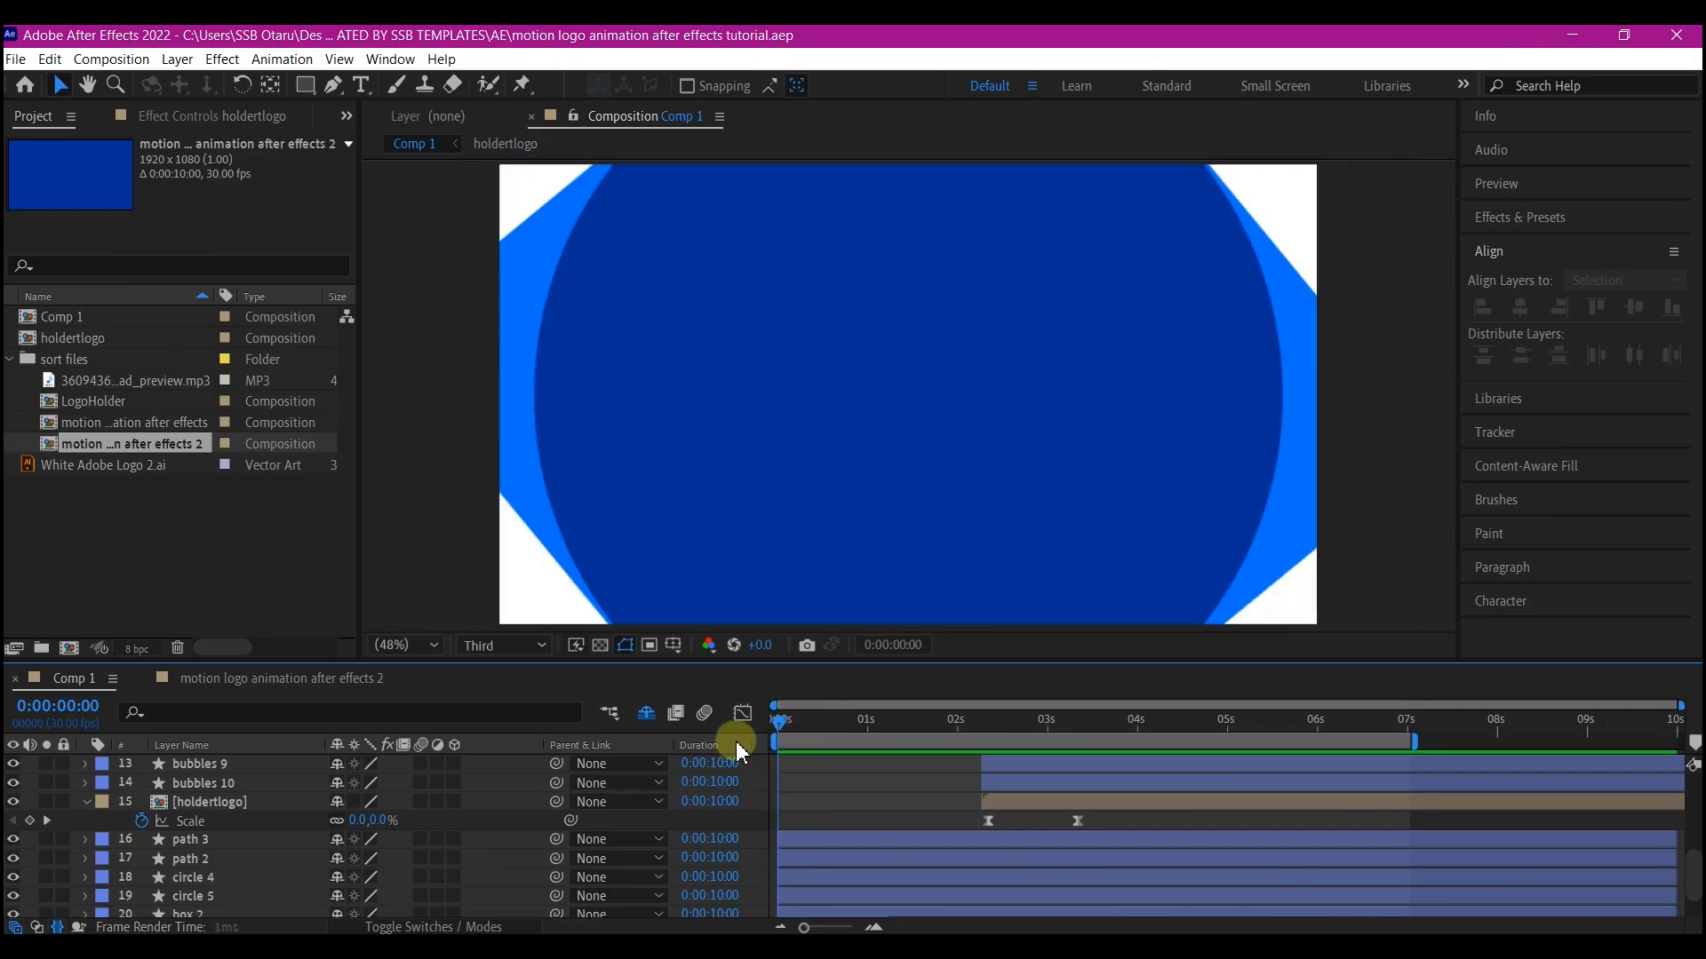